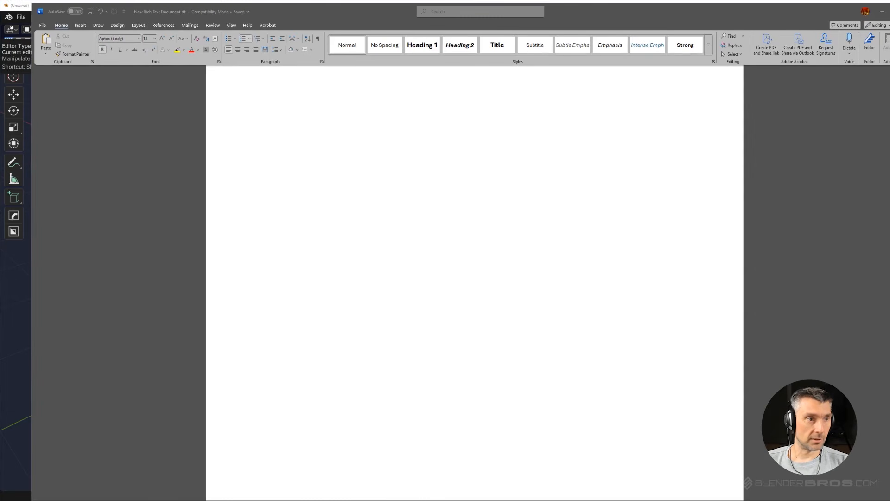
pyautogui.scroll(15, 583, 264)
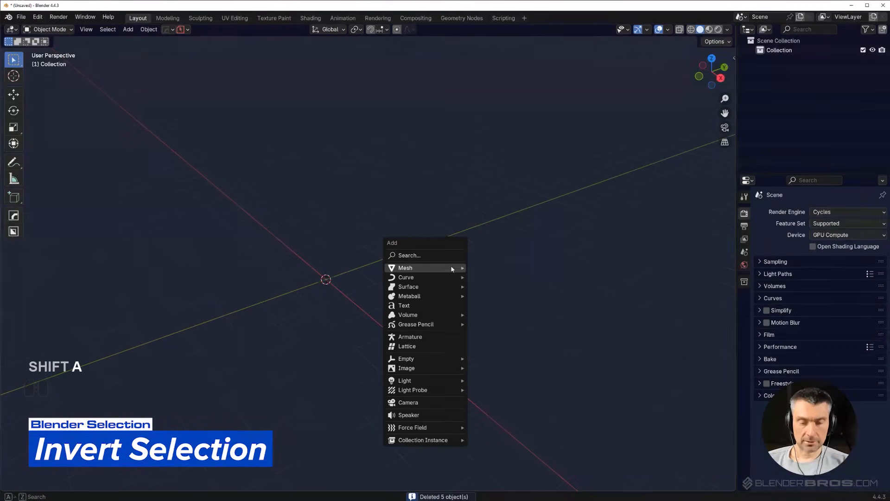
# Add a cube to the empty scene and place one duplicate of it a short distance along the Y axis.
pyautogui.moveTo(417, 268)
pyautogui.click(494, 299)
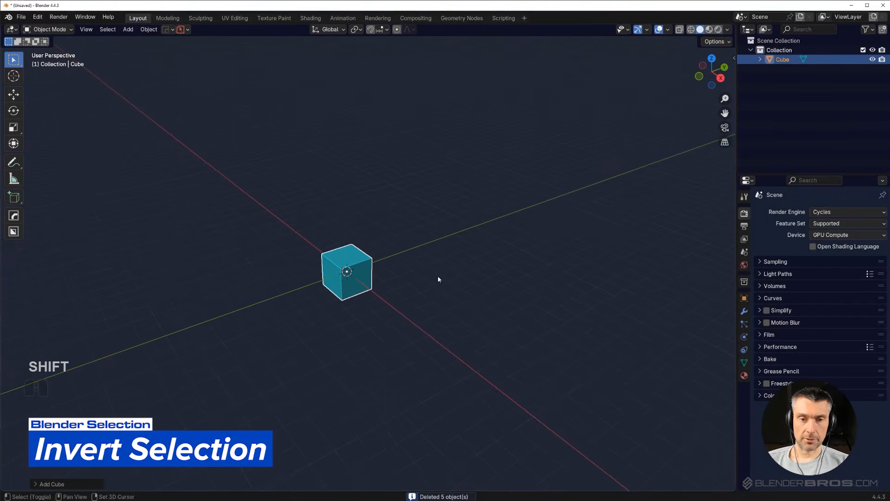
pyautogui.hotkey('shift', 'd')
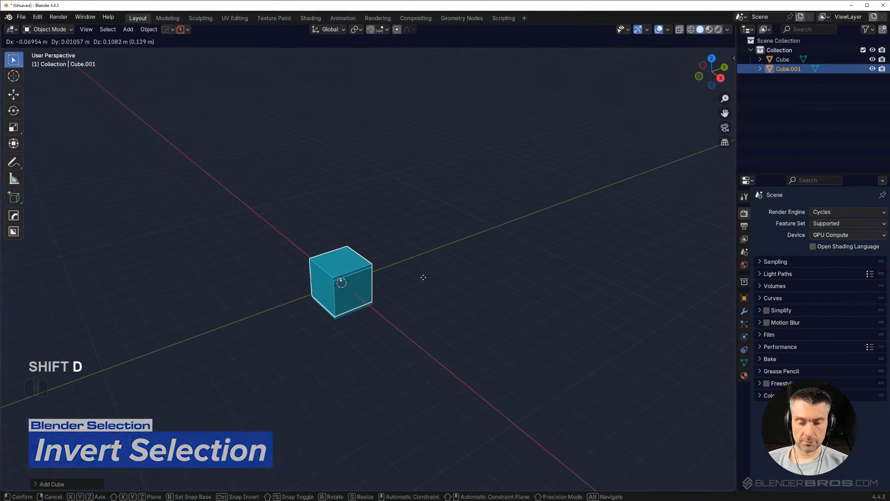
pyautogui.press('y')
pyautogui.click(482, 267)
# Repeat the last duplication five times to extend the row to seven evenly spaced cubes.
pyautogui.hotkey('shift', 'r')
pyautogui.hotkey('shift', 'r')
pyautogui.hotkey('shift', 'r')
pyautogui.hotkey('shift', 'r')
pyautogui.hotkey('shift', 'r')
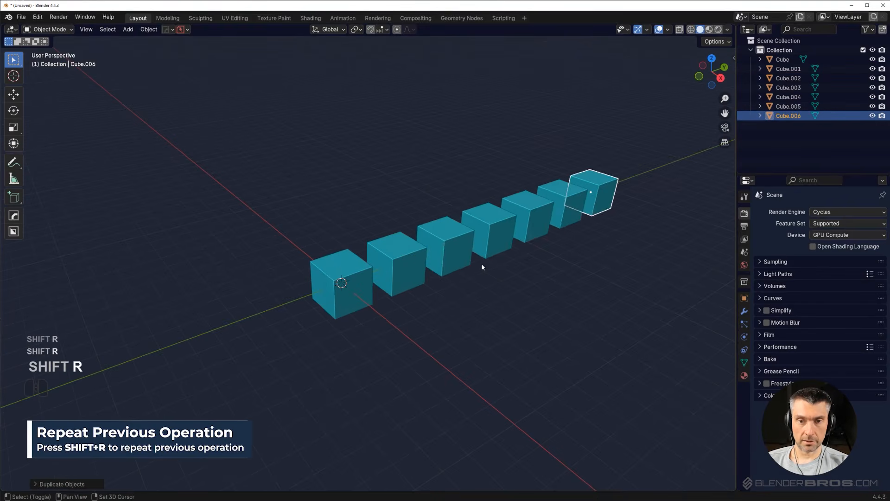
# Select all seven cubes and assign a unique blank material to each of them with HardOps.
pyautogui.scroll(4, 481, 263)
pyautogui.keyDown('shift'); pyautogui.moveTo(441, 254); pyautogui.dragTo(408, 265, button='middle'); pyautogui.keyUp('shift')
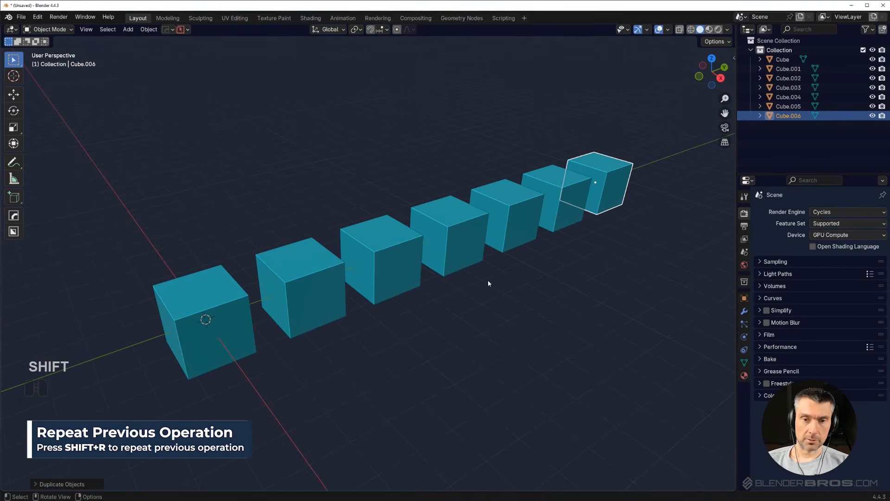
pyautogui.press('a')
pyautogui.keyDown('shift'); pyautogui.moveTo(490, 286); pyautogui.dragTo(461, 272, button='middle'); pyautogui.keyUp('shift')
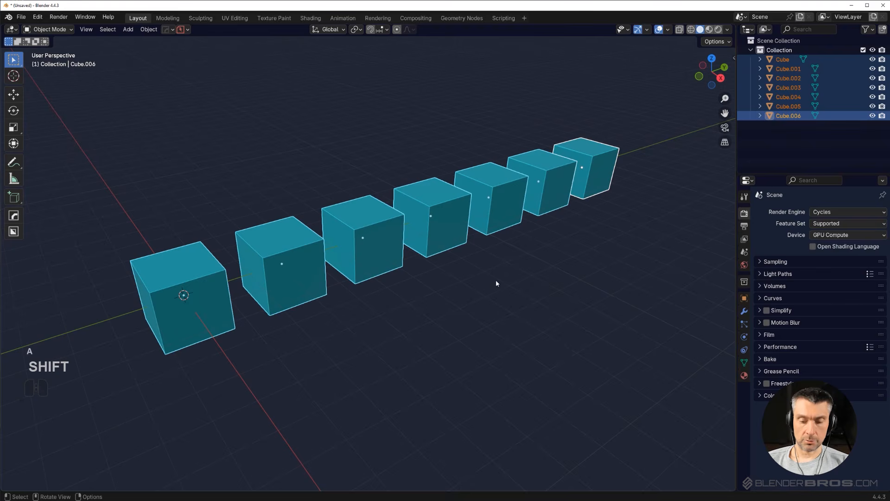
pyautogui.hotkey('alt', 'm')
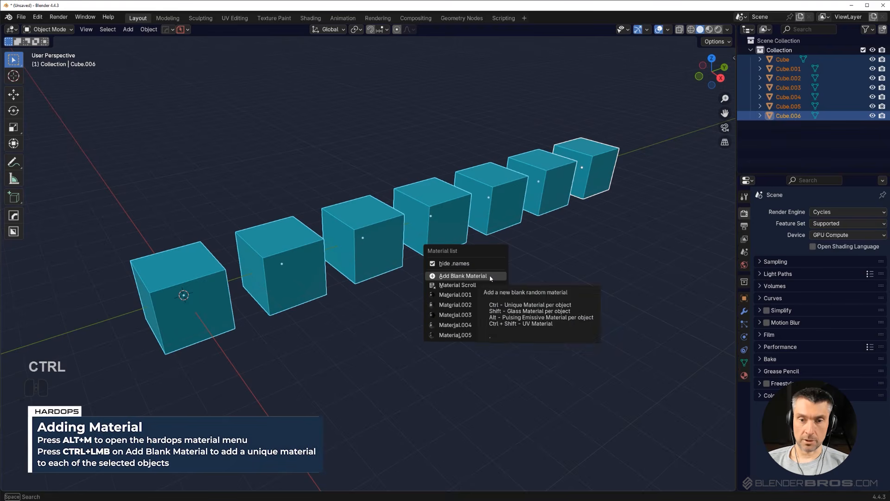
pyautogui.keyDown('ctrl'); pyautogui.click(491, 278); pyautogui.keyUp('ctrl')
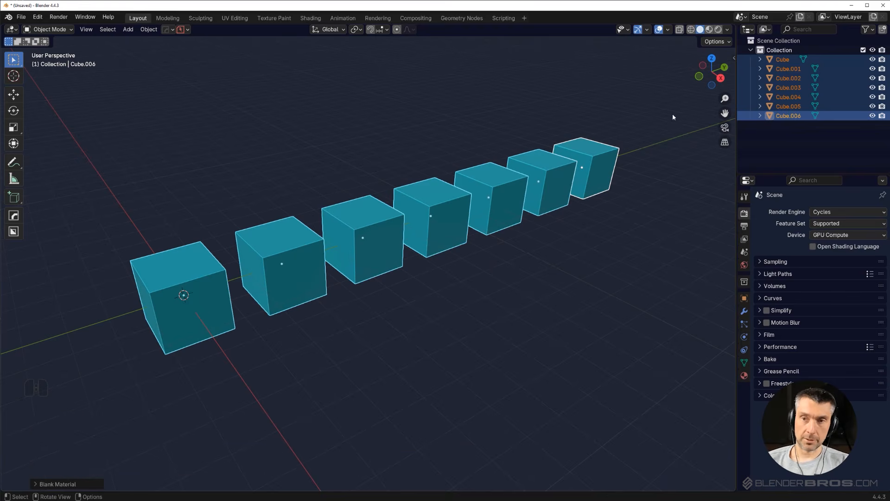
# Set the solid viewport shading to colour the objects by their material.
pyautogui.click(727, 31)
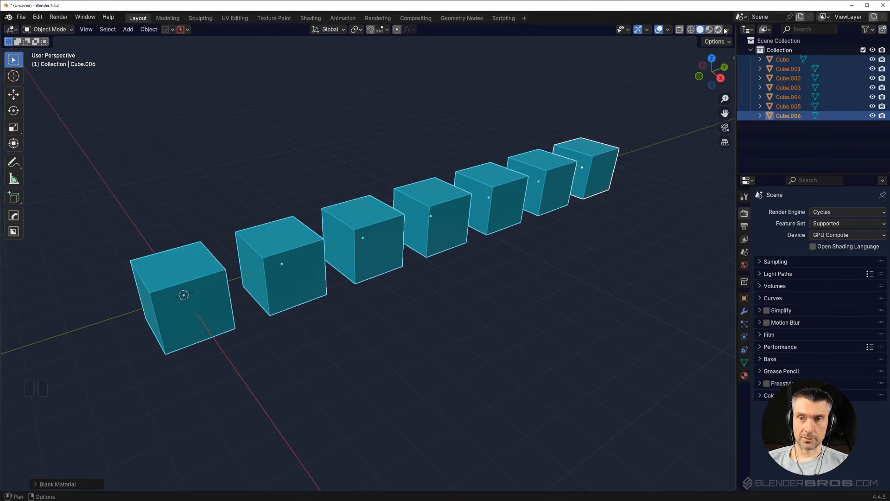
pyautogui.click(727, 30)
pyautogui.click(694, 168)
# Select only the purple cube in the middle of the row and invert the selection.
pyautogui.keyDown('shift'); pyautogui.moveTo(432, 311); pyautogui.dragTo(445, 258, button='middle'); pyautogui.keyUp('shift')
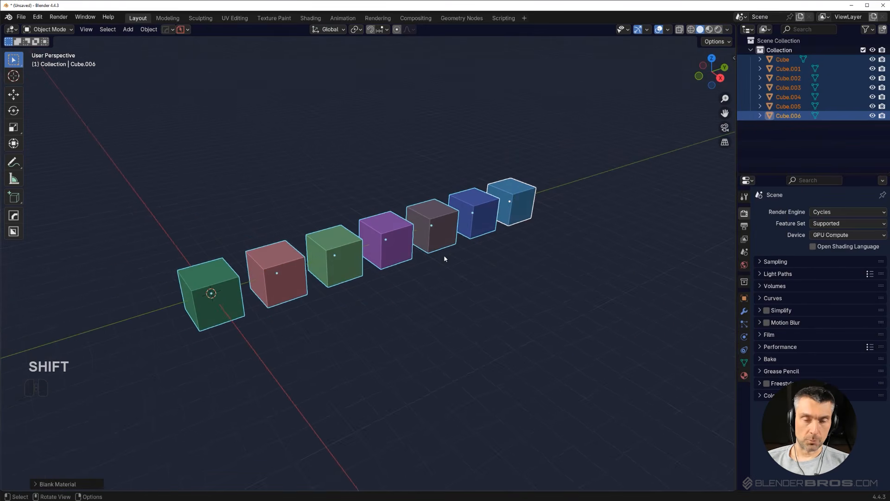
pyautogui.click(404, 233)
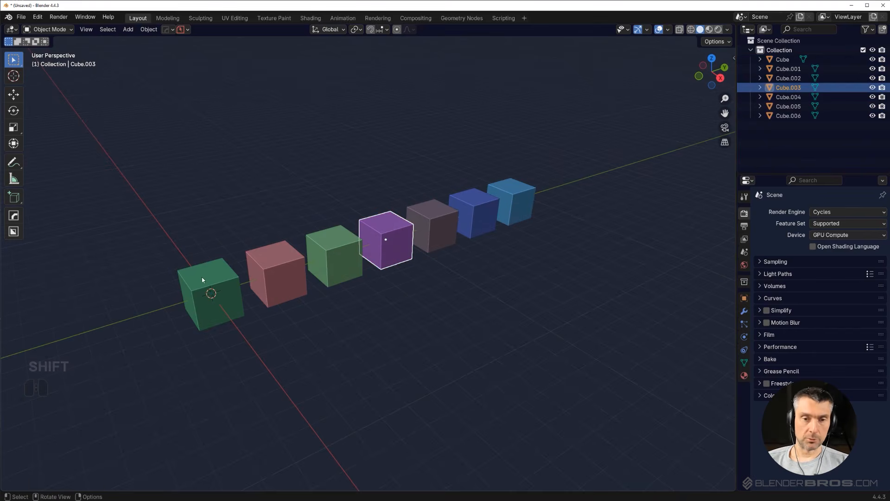
pyautogui.keyDown('shift'); pyautogui.moveTo(499, 239); pyautogui.dragTo(505, 237, button='middle'); pyautogui.keyUp('shift')
pyautogui.scroll(1, 482, 234)
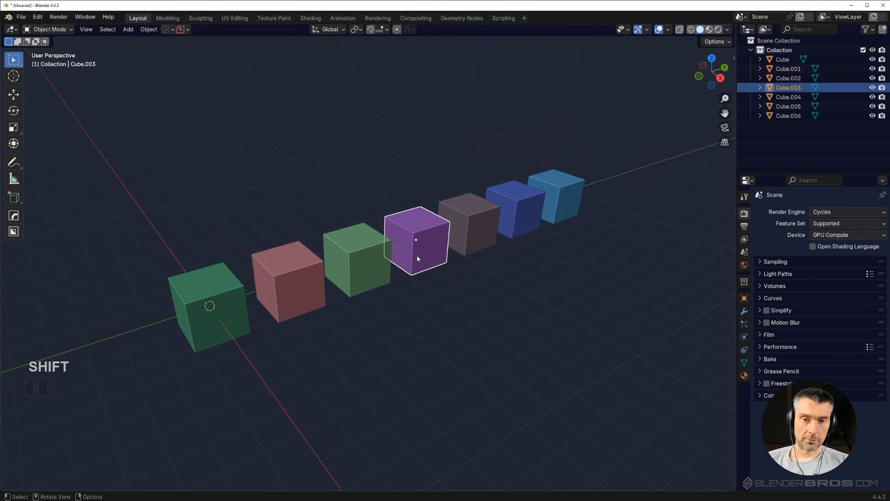
pyautogui.hotkey('ctrl', 'i')
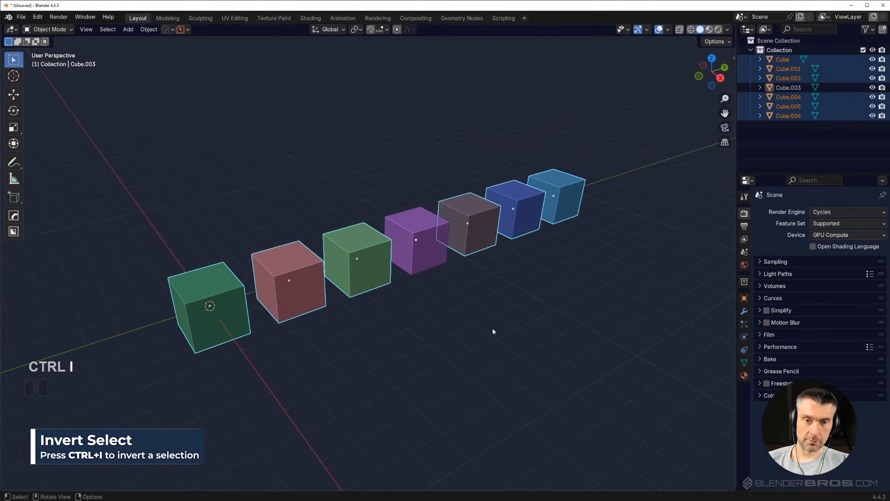
# Add the purple cube to the selection as the active object and copy its material to the selected cubes.
pyautogui.keyDown('shift'); pyautogui.click(411, 219); pyautogui.keyUp('shift')
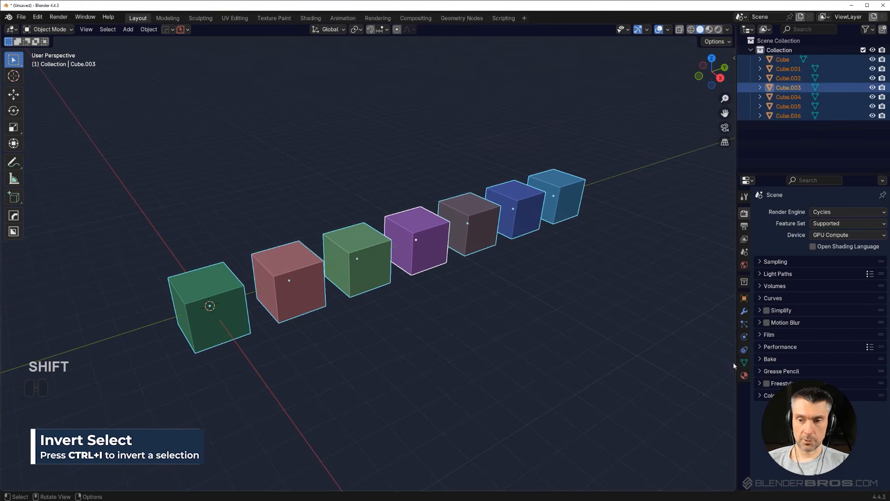
pyautogui.click(744, 375)
pyautogui.click(864, 250)
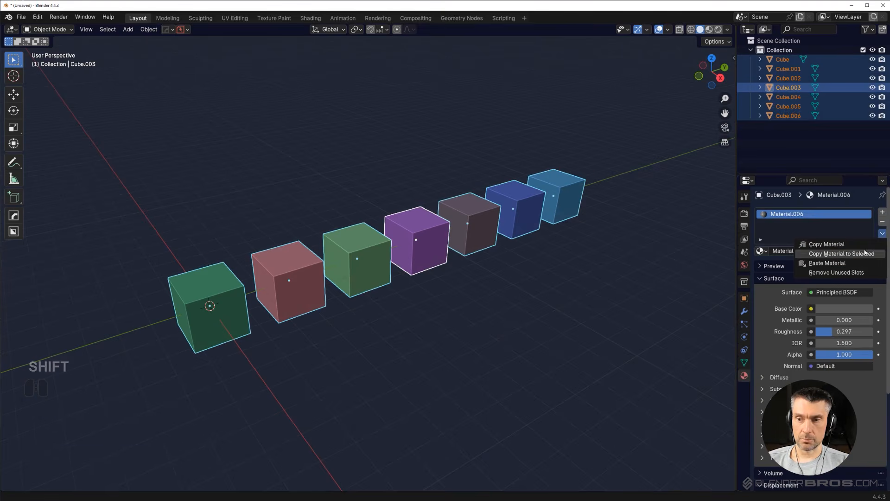
pyautogui.click(807, 305)
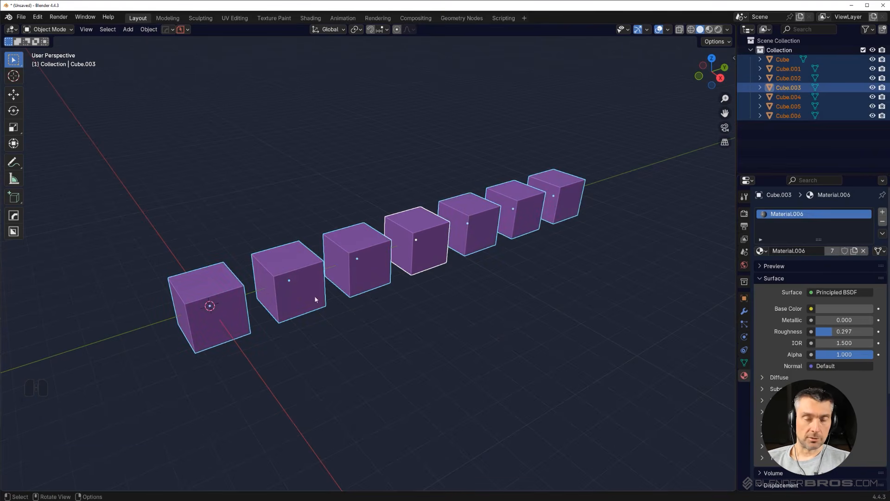
# Delete all the cubes and add a cylinder mesh to the empty scene.
pyautogui.press('x')
pyautogui.click(376, 271)
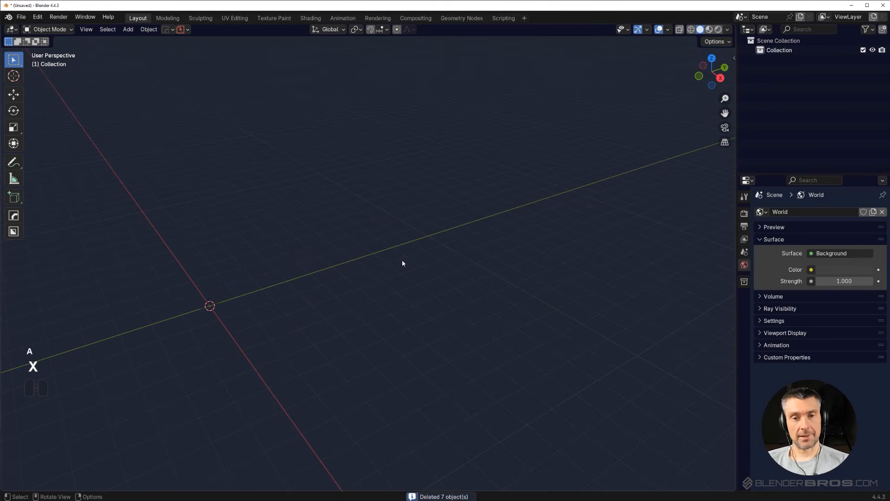
pyautogui.hotkey('shift', 'a')
pyautogui.moveTo(378, 250)
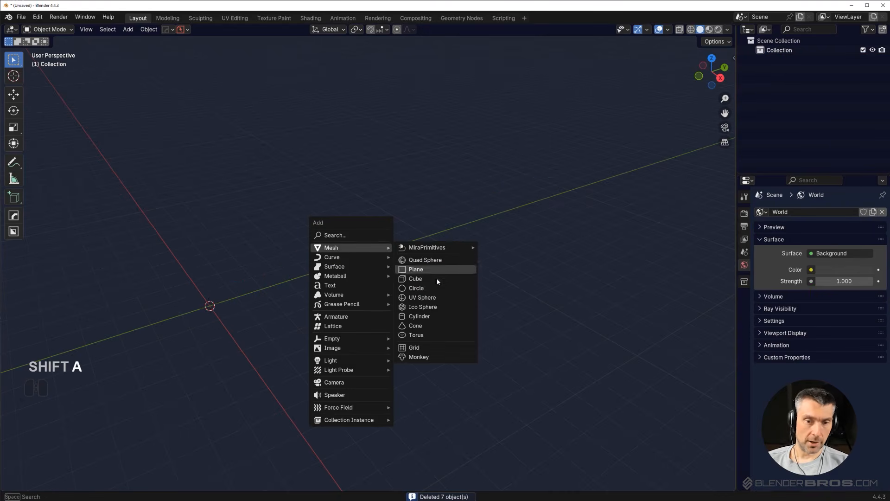
pyautogui.click(446, 318)
# Bevel the cylinder's top face in Edit Mode with many segments, forming a rounded dome with a flat centre.
pyautogui.press('Tab')
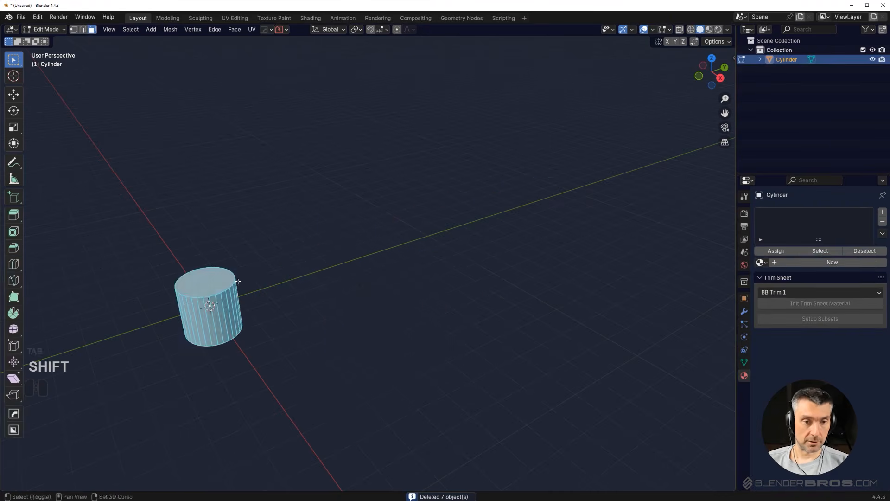
pyautogui.keyDown('shift'); pyautogui.moveTo(217, 289); pyautogui.dragTo(466, 241, button='middle'); pyautogui.keyUp('shift')
pyautogui.scroll(3, 464, 236)
pyautogui.keyDown('shift'); pyautogui.moveTo(414, 208); pyautogui.dragTo(396, 199, button='middle'); pyautogui.keyUp('shift')
pyautogui.click(445, 218)
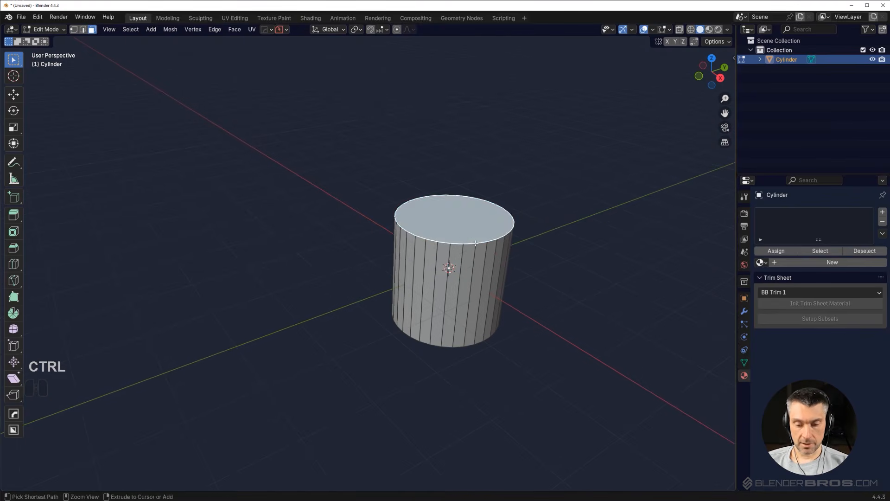
pyautogui.hotkey('ctrl', 'b')
pyautogui.scroll(7, 506, 242)
pyautogui.click(508, 242)
# Add five evenly spaced horizontal loop cuts around the cylinder's straight side wall.
pyautogui.scroll(1, 508, 241)
pyautogui.keyDown('shift'); pyautogui.moveTo(508, 241); pyautogui.dragTo(431, 257, button='middle'); pyautogui.keyUp('shift')
pyautogui.scroll(2, 431, 257)
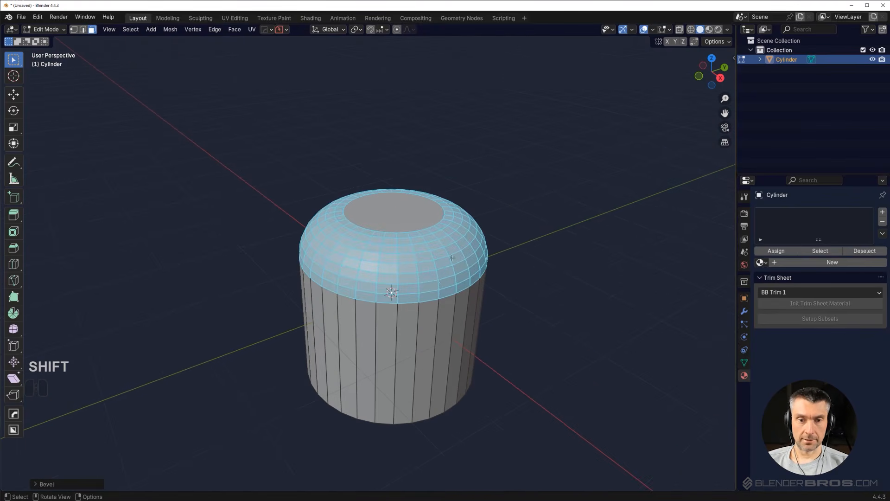
pyautogui.press('Tab')
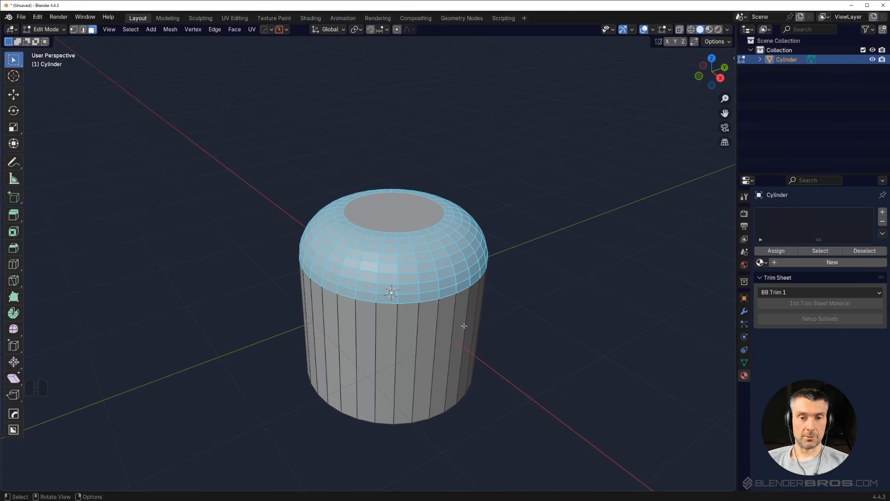
pyautogui.hotkey('ctrl', 'r')
pyautogui.scroll(4, 448, 340)
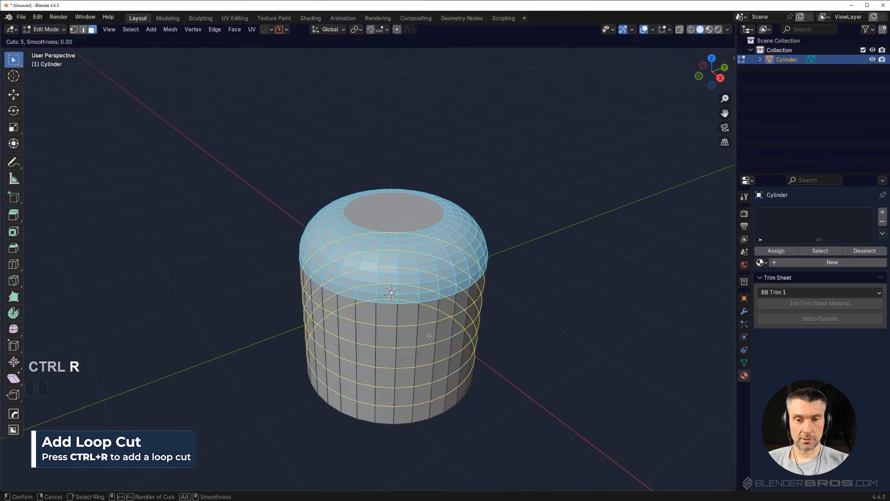
pyautogui.click(447, 341)
pyautogui.rightClick(447, 341)
pyautogui.scroll(-1, 454, 402)
pyautogui.click(454, 402)
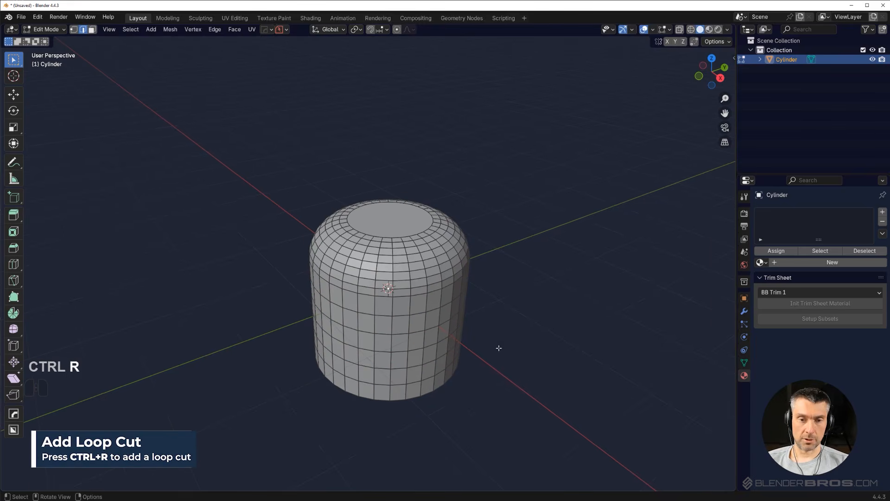
# Select a horizontal face loop on the upper side wall and grow the selection by one ring in each direction.
pyautogui.press('Tab')
pyautogui.keyDown('alt'); pyautogui.click(415, 322); pyautogui.keyUp('alt')
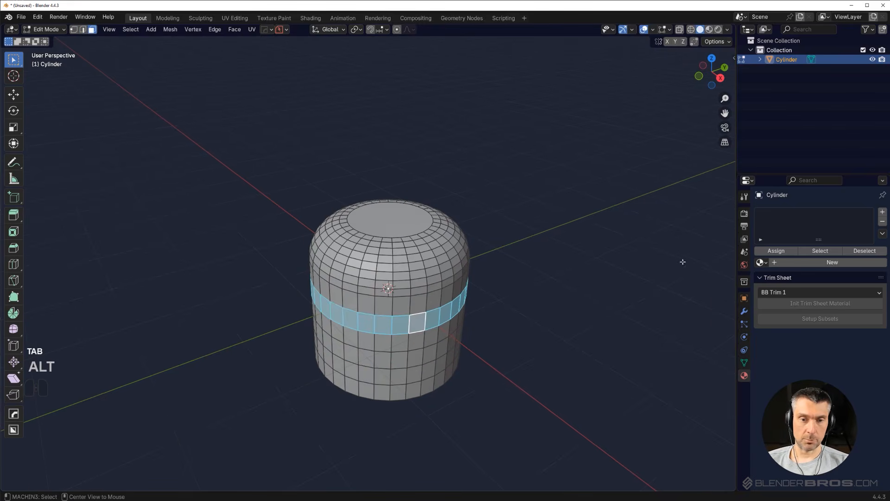
pyautogui.scroll(1, 401, 376)
pyautogui.keyDown('shift'); pyautogui.moveTo(400, 375); pyautogui.dragTo(393, 355, button='middle'); pyautogui.keyUp('shift')
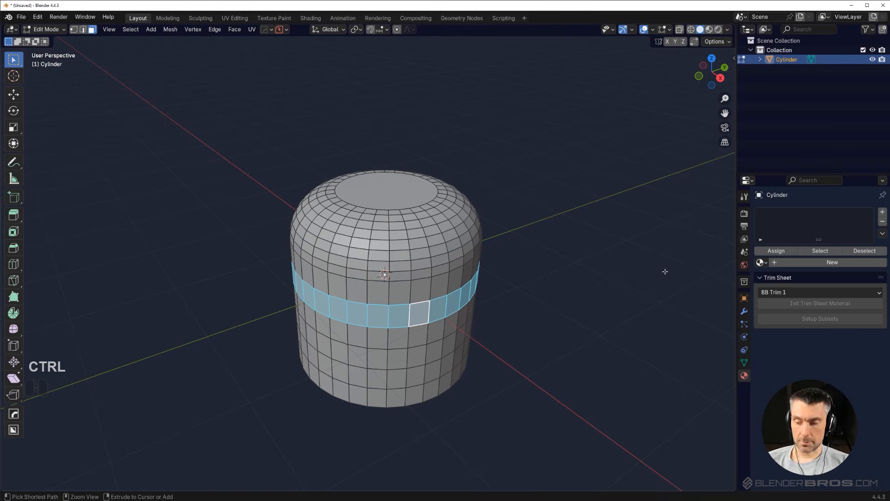
pyautogui.press('ctrl+KP_Add')
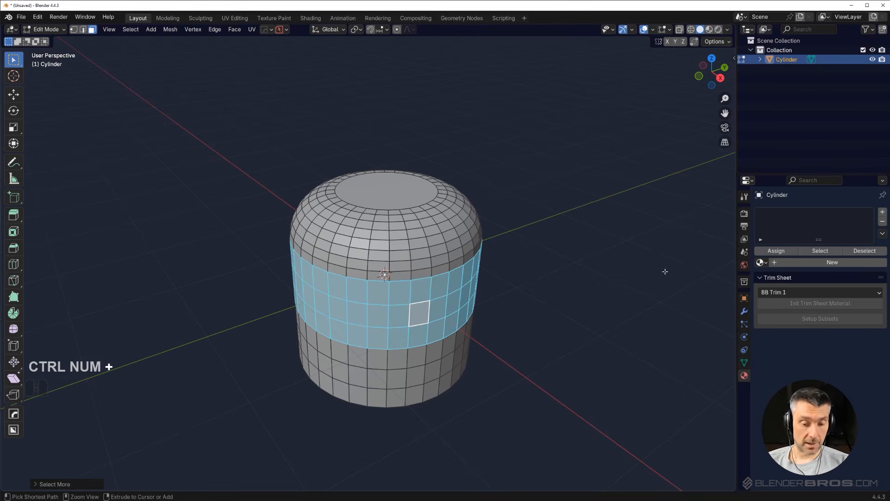
# Invert the face selection and extrude the selected faces outward along their normals with EM_Macro.
pyautogui.hotkey('ctrl', 'i')
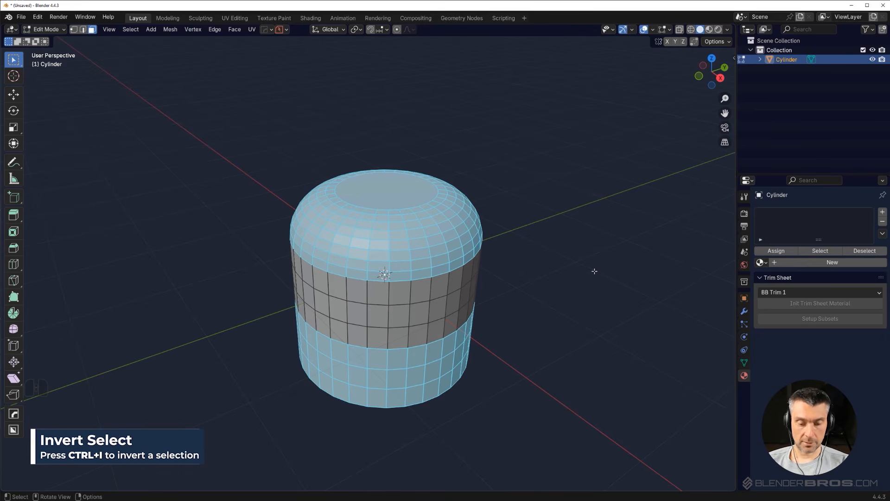
pyautogui.press('q')
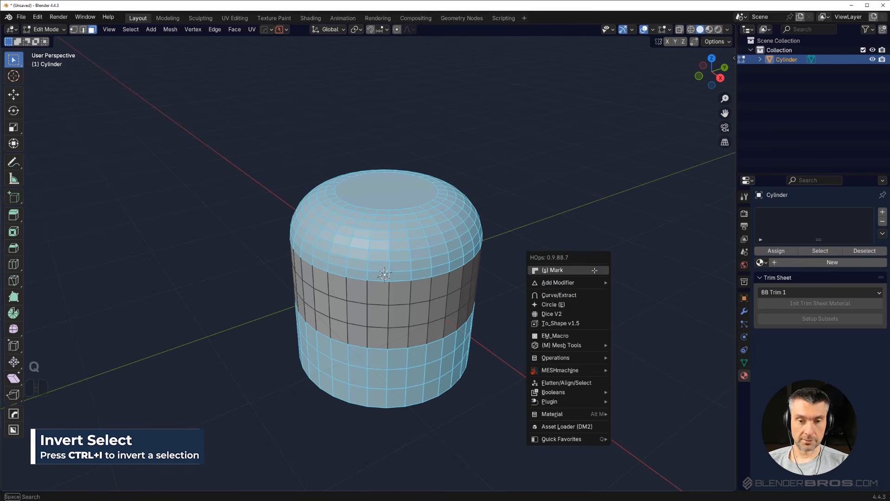
pyautogui.click(578, 335)
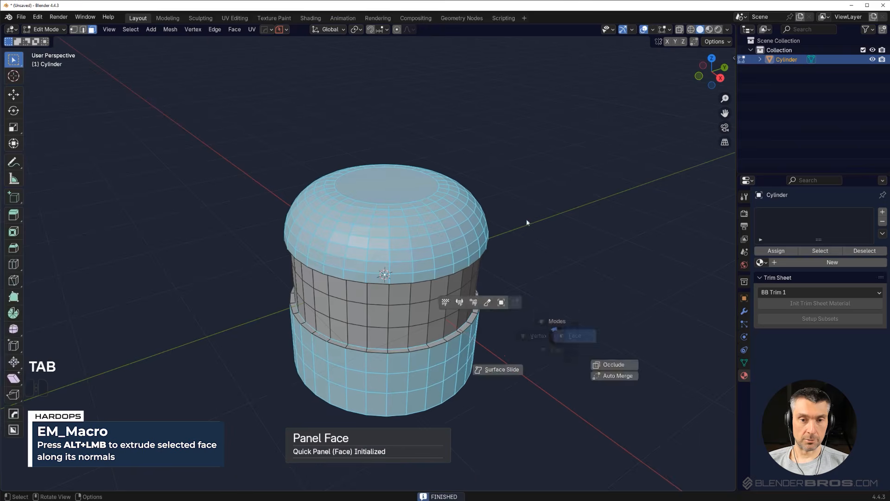
pyautogui.press('Tab')
# Apply the HardOps Bevel to the whole cylinder in Object Mode.
pyautogui.moveTo(511, 248); pyautogui.dragTo(498, 227, button='middle')
pyautogui.press('q')
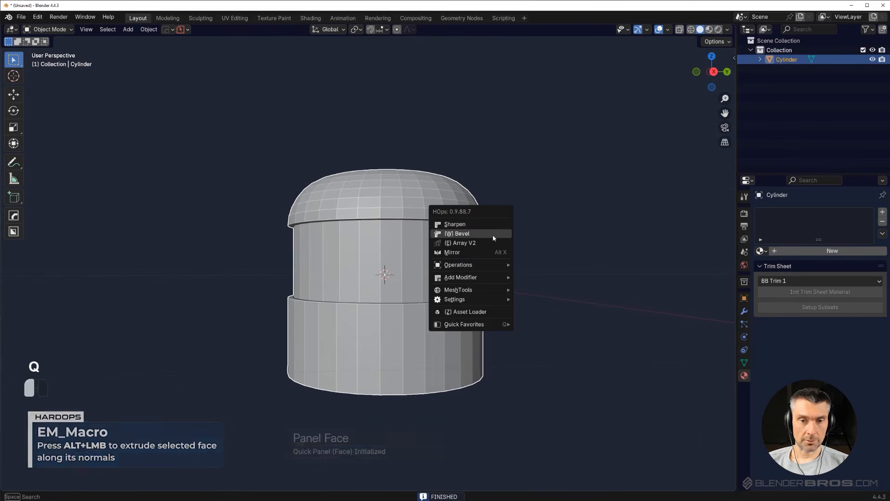
pyautogui.click(493, 238)
pyautogui.moveTo(438, 225)
pyautogui.mouseDown(button='middle')
pyautogui.moveTo(513, 243)
pyautogui.moveTo(504, 240)
pyautogui.mouseUp(button='middle')
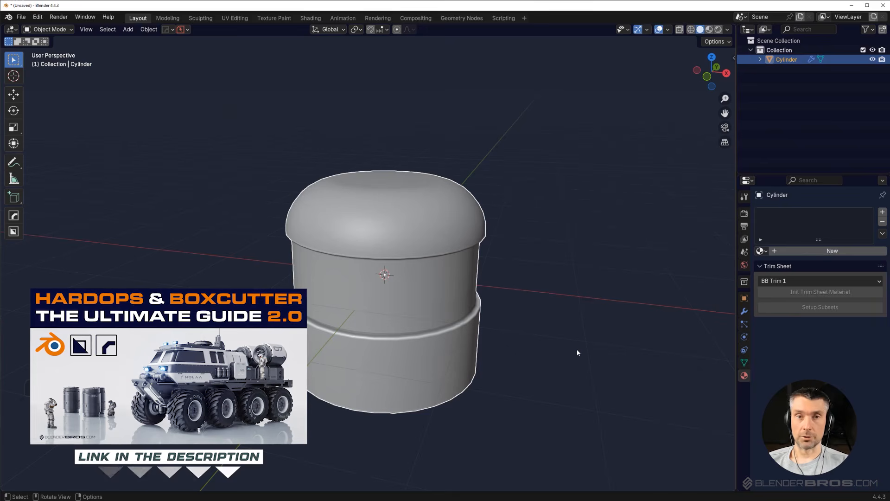
# Delete the finished cylinder to clear the scene.
pyautogui.moveTo(509, 334); pyautogui.dragTo(486, 297, button='middle')
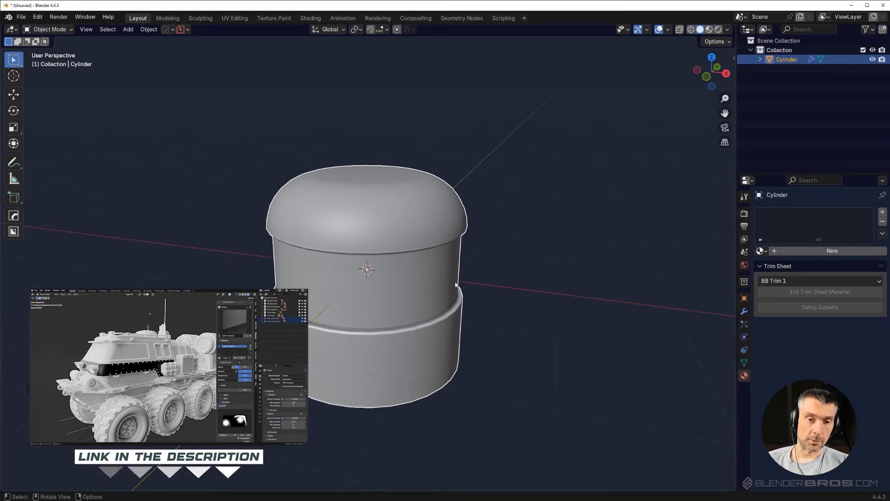
pyautogui.press('Delete')
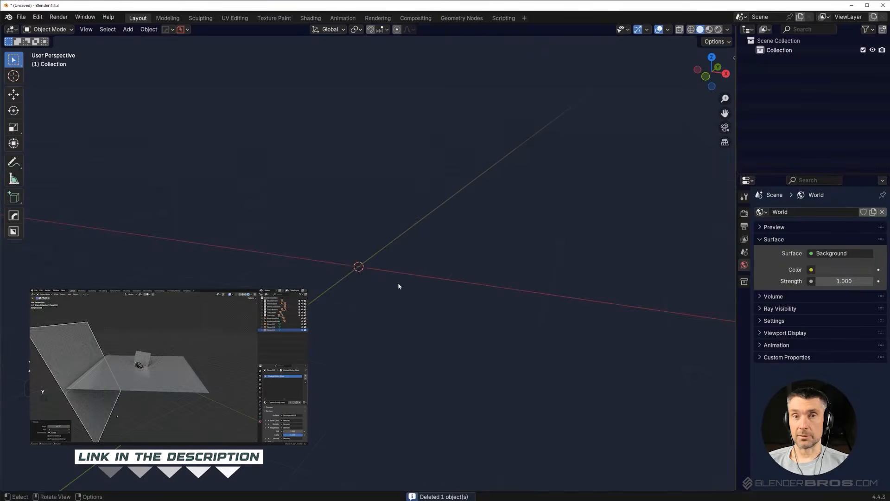
pyautogui.moveTo(458, 252); pyautogui.dragTo(416, 292, button='middle')
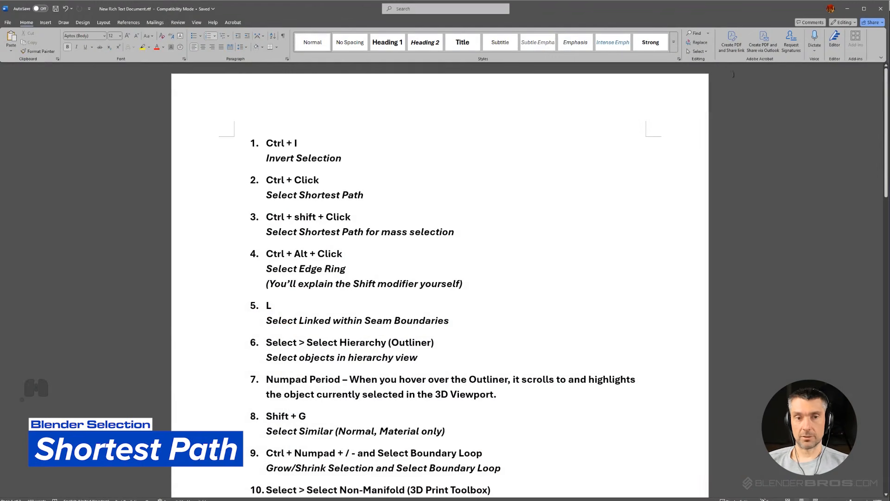
# Switch to Blender, add a cube and subdivide all its faces three times in Edit Mode.
pyautogui.click(848, 8)
pyautogui.moveTo(379, 264)
pyautogui.keyDown('shift'); pyautogui.mouseDown(button='middle')
pyautogui.moveTo(366, 266)
pyautogui.moveTo(388, 255)
pyautogui.mouseUp(button='middle'); pyautogui.keyUp('shift')
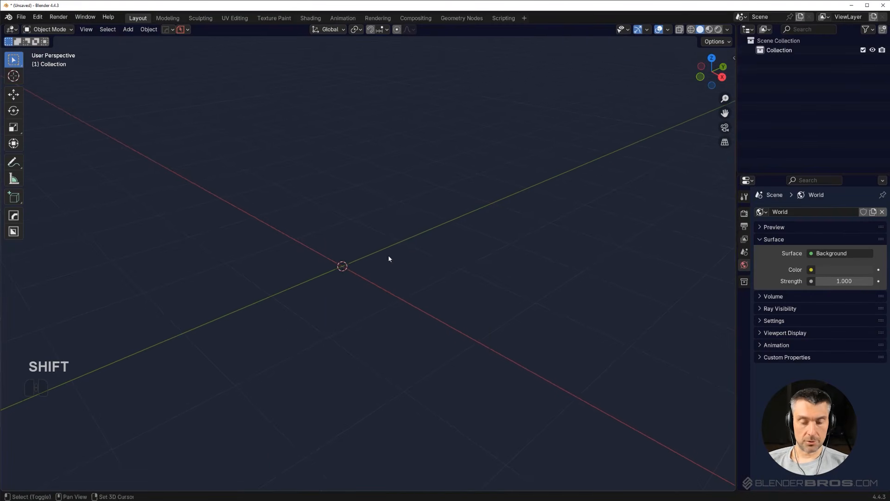
pyautogui.hotkey('shift', 'a')
pyautogui.click(420, 287)
pyautogui.press('Tab')
pyautogui.rightClick(421, 271)
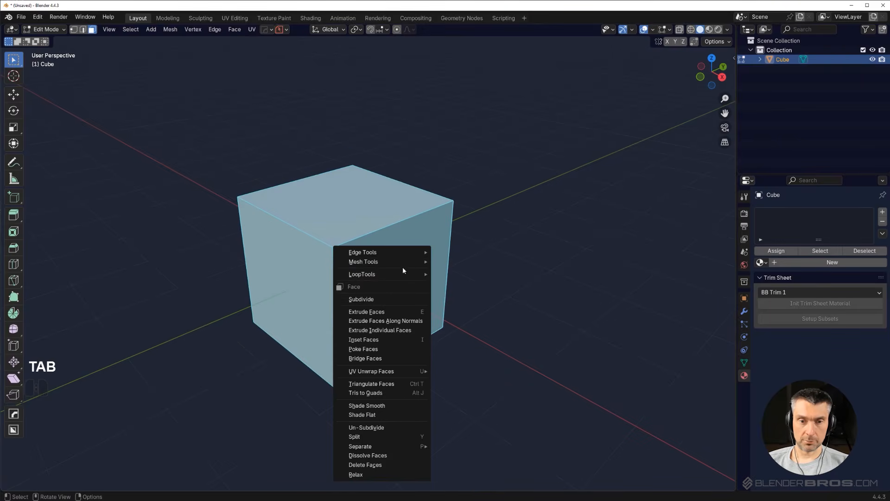
pyautogui.click(403, 298)
pyautogui.hotkey('shift', 'r')
pyautogui.hotkey('shift', 'r')
# In edge mode, pick the shortest path from an edge on the cube's top to a vertical edge at the side wall's base.
pyautogui.moveTo(435, 293); pyautogui.dragTo(435, 202, button='middle')
pyautogui.press('Tab')
pyautogui.press('2')
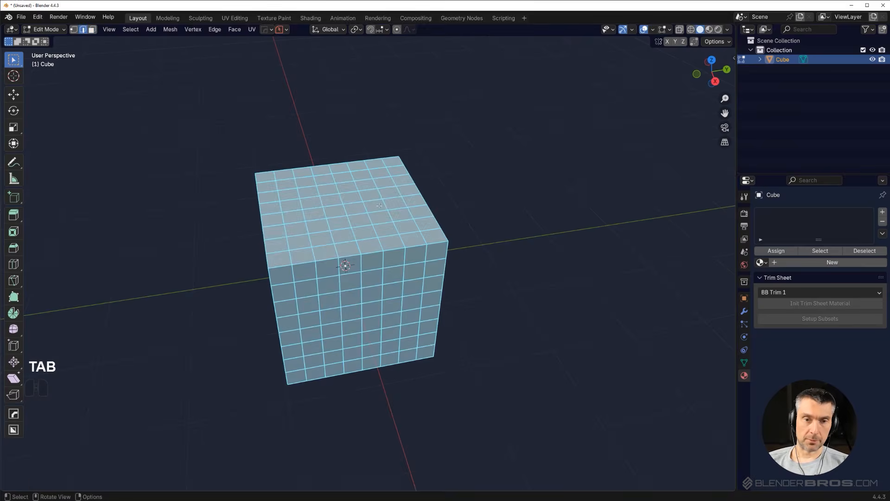
pyautogui.click(386, 204)
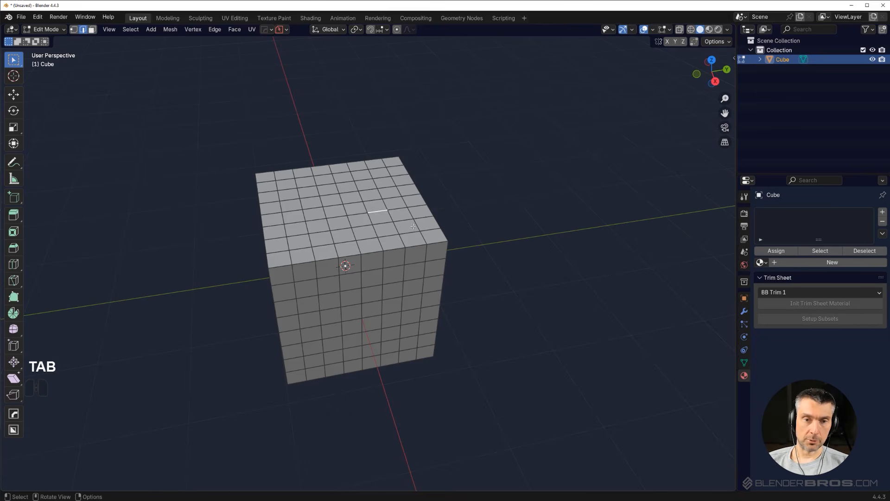
pyautogui.moveTo(414, 227); pyautogui.dragTo(376, 215, button='middle')
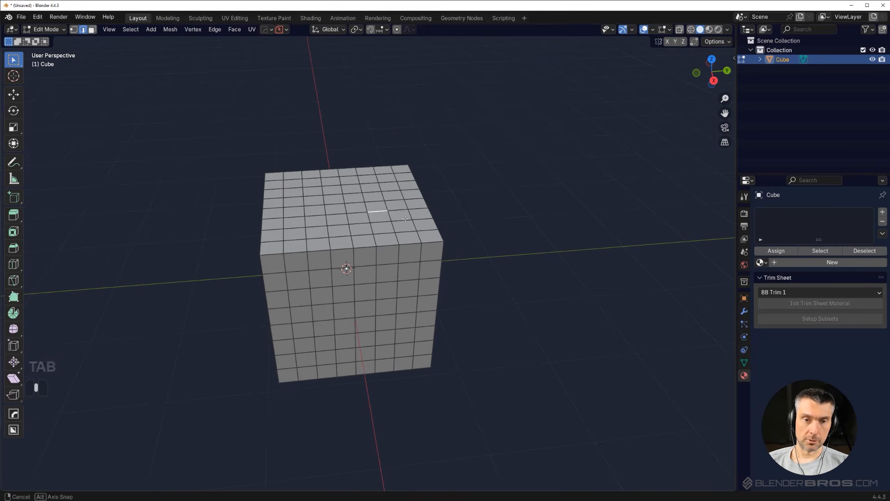
pyautogui.keyDown('ctrl'); pyautogui.click(299, 374); pyautogui.keyUp('ctrl')
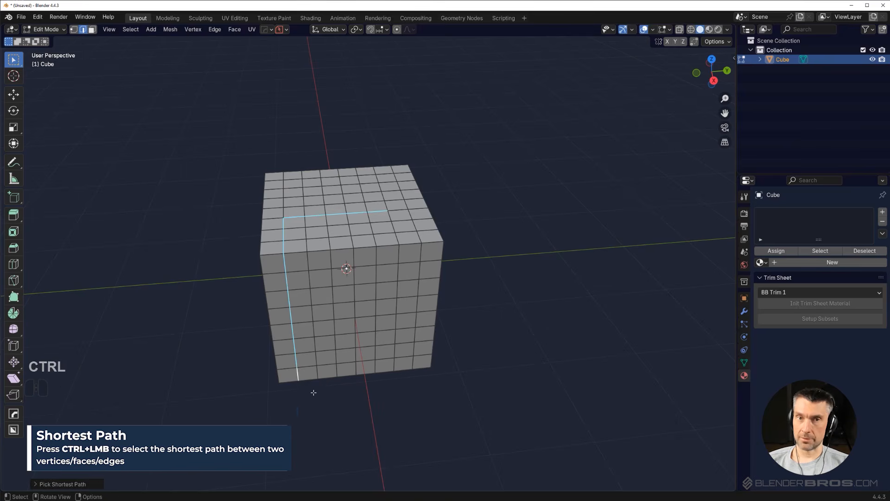
pyautogui.moveTo(350, 253); pyautogui.dragTo(429, 241, button='middle')
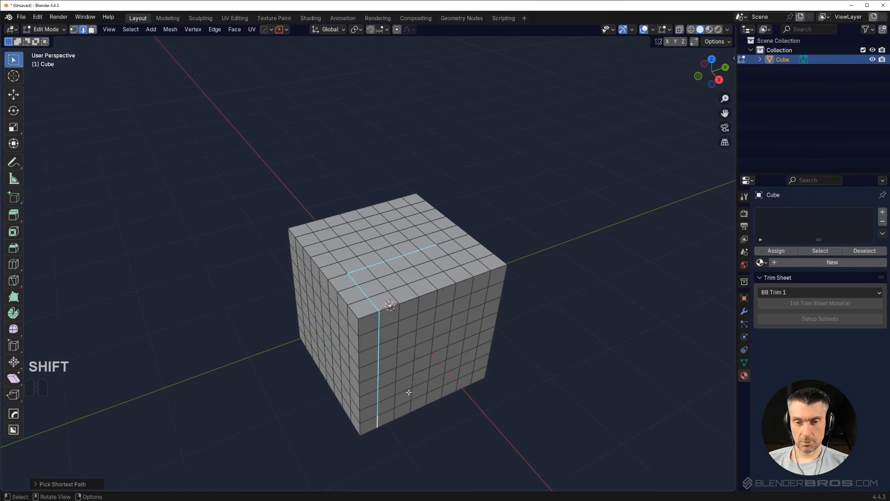
pyautogui.keyDown('shift'); pyautogui.moveTo(415, 384); pyautogui.dragTo(378, 387, button='middle'); pyautogui.keyUp('shift')
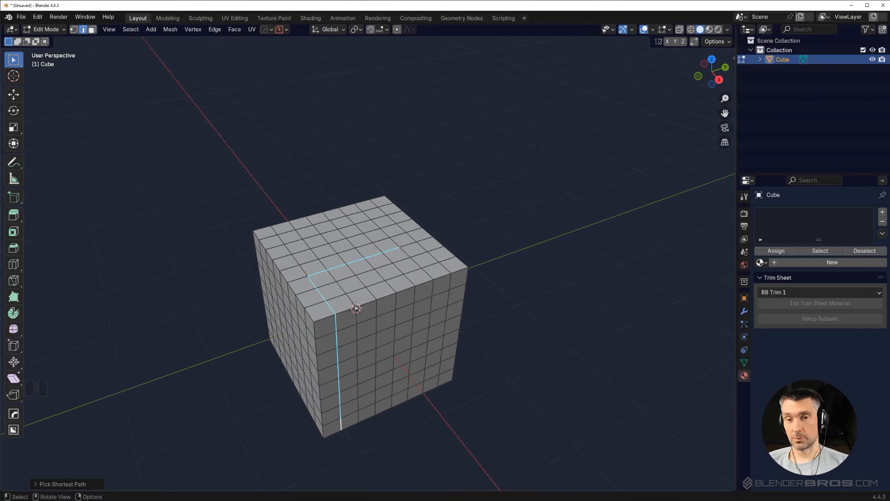
pyautogui.moveTo(391, 322); pyautogui.dragTo(368, 266, button='middle')
pyautogui.press('Tab')
pyautogui.click(422, 262)
pyautogui.click(394, 268)
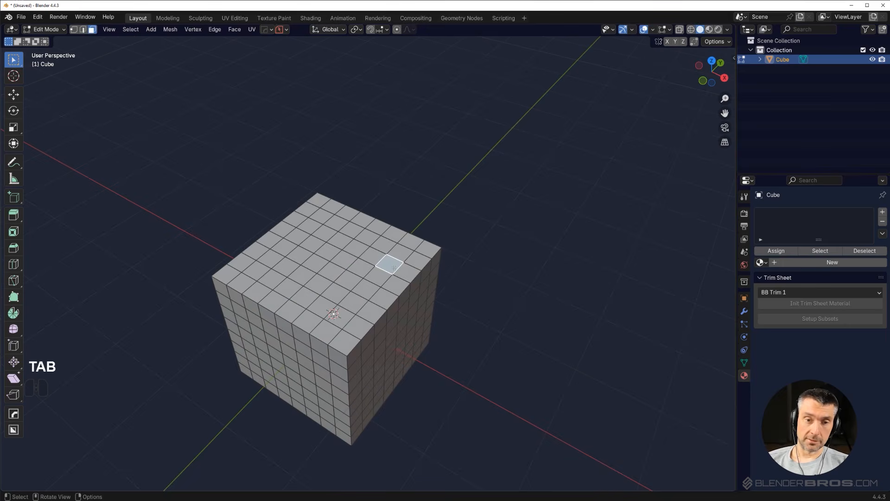
pyautogui.keyDown('shift'); pyautogui.moveTo(364, 262); pyautogui.dragTo(462, 239, button='middle'); pyautogui.keyUp('shift')
pyautogui.press('Tab')
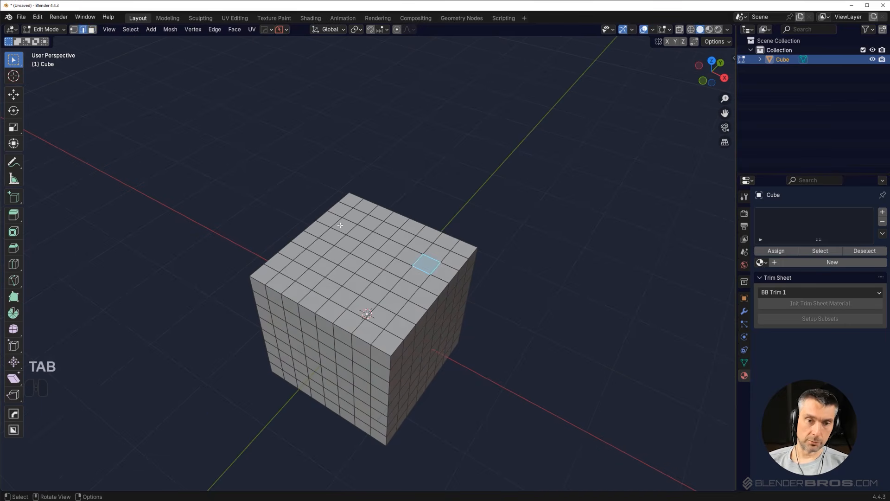
pyautogui.keyDown('alt'); pyautogui.click(343, 205); pyautogui.keyUp('alt')
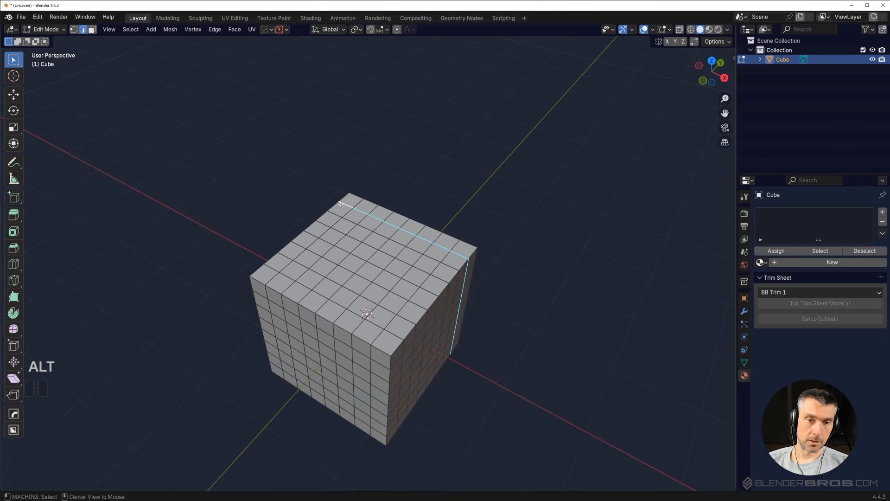
# Pick shortest edge paths forming a square one face in from the border of the cube's top, and mark it sharp.
pyautogui.keyDown('alt'); pyautogui.click(370, 202); pyautogui.keyUp('alt')
pyautogui.keyDown('ctrl'); pyautogui.click(385, 344); pyautogui.keyUp('ctrl')
pyautogui.hotkey('ctrl', 'z')
pyautogui.keyDown('ctrl'); pyautogui.click(393, 335); pyautogui.keyUp('ctrl')
pyautogui.hotkey('ctrl', 'z')
pyautogui.hotkey('ctrl', 'z')
pyautogui.keyDown('ctrl'); pyautogui.click(291, 264); pyautogui.keyUp('ctrl')
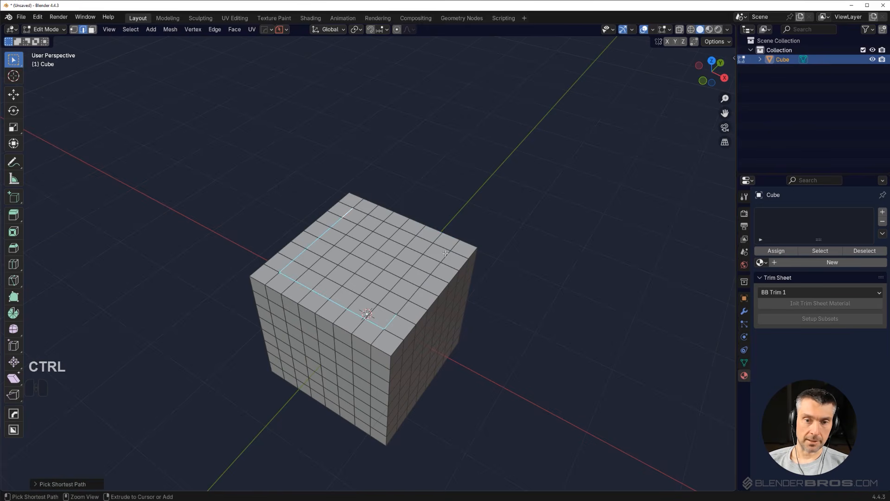
pyautogui.rightClick(398, 307)
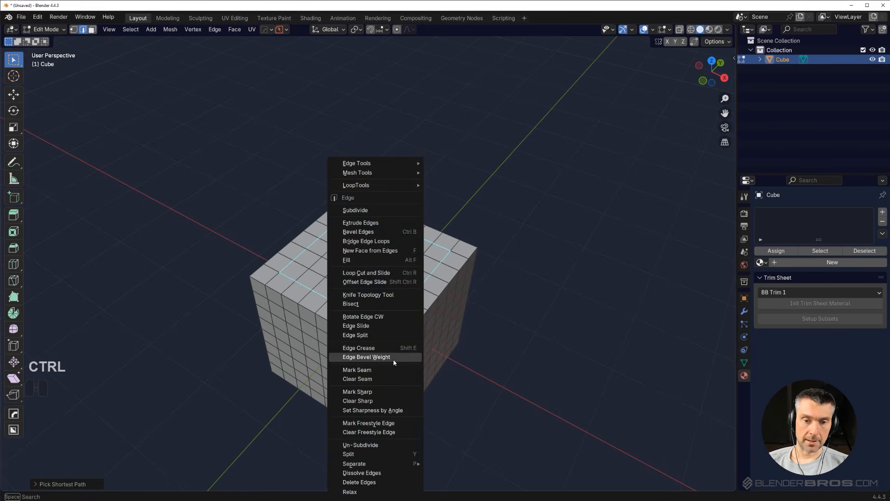
pyautogui.click(385, 393)
pyautogui.click(539, 277)
# In face mode, pick shortest face paths along three inner sides of the sharp square, starting from a corner face.
pyautogui.moveTo(514, 268); pyautogui.dragTo(501, 266, button='middle')
pyautogui.scroll(2, 501, 266)
pyautogui.keyDown('shift'); pyautogui.moveTo(312, 225); pyautogui.dragTo(261, 236, button='middle'); pyautogui.keyUp('shift')
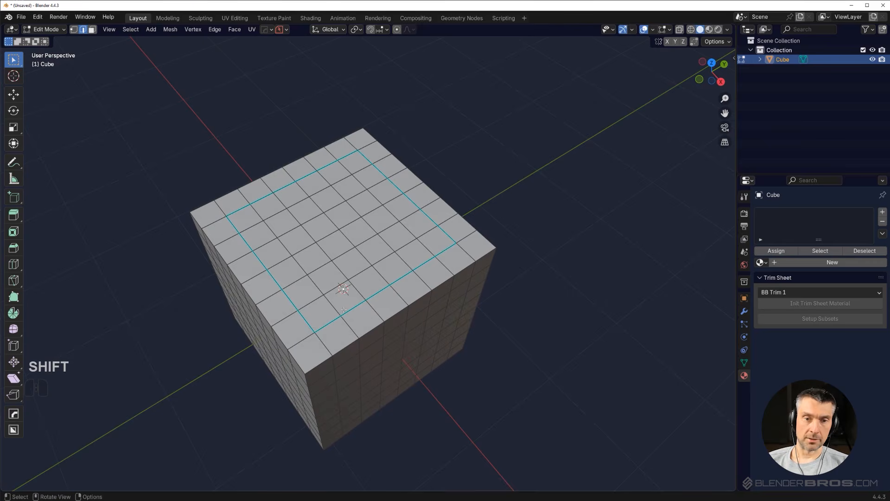
pyautogui.scroll(-1, 424, 314)
pyautogui.moveTo(409, 300); pyautogui.dragTo(398, 257, button='middle')
pyautogui.scroll(2, 391, 286)
pyautogui.scroll(-1, 408, 264)
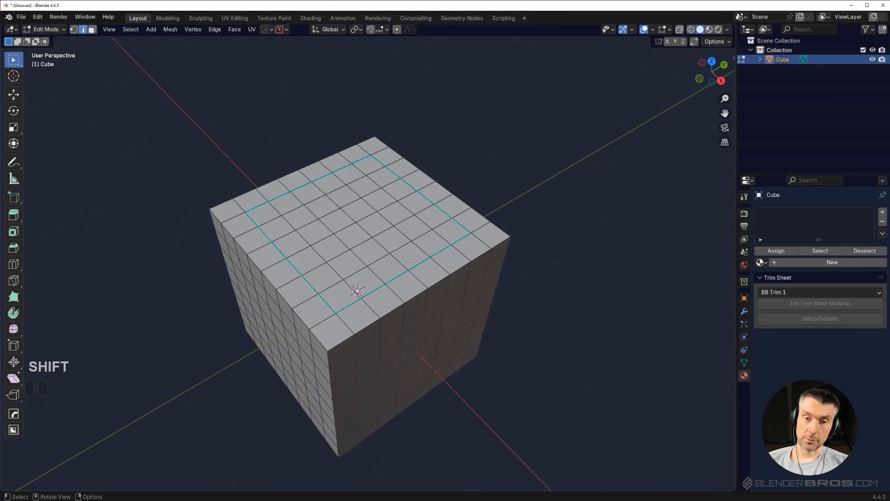
pyautogui.press('Tab')
pyautogui.click(451, 235)
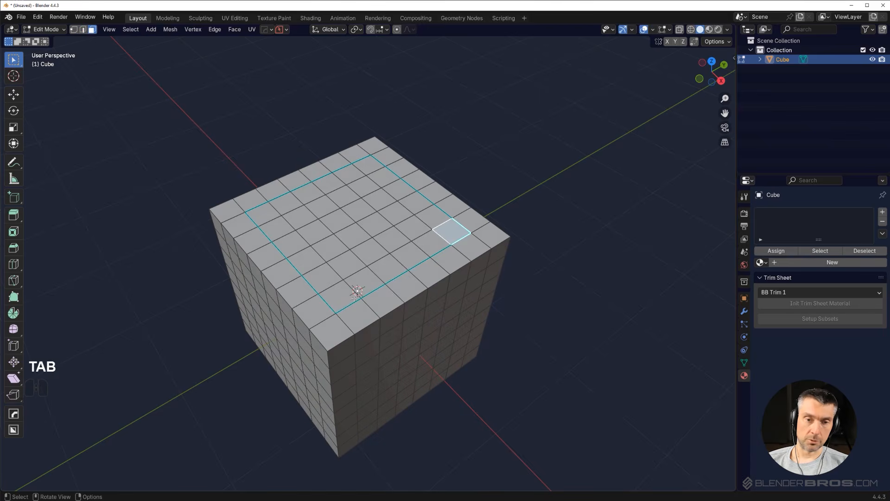
pyautogui.keyDown('ctrl'); pyautogui.click(339, 294); pyautogui.keyUp('ctrl')
pyautogui.keyDown('ctrl'); pyautogui.click(263, 210); pyautogui.keyUp('ctrl')
pyautogui.keyDown('ctrl'); pyautogui.click(364, 171); pyautogui.keyUp('ctrl')
# Add the remaining faces inside the sharp square to the selection with repeated shortest-path picks.
pyautogui.keyDown('ctrl'); pyautogui.click(312, 218); pyautogui.keyUp('ctrl')
pyautogui.keyDown('ctrl'); pyautogui.click(392, 191); pyautogui.keyUp('ctrl')
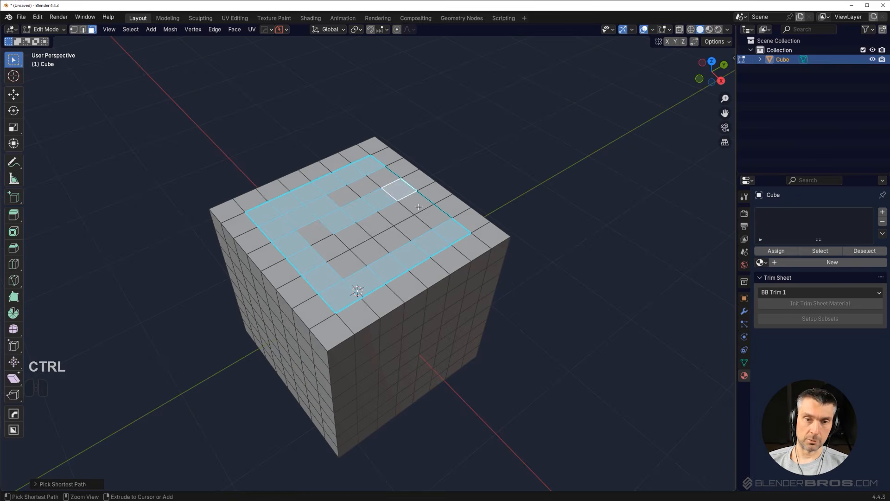
pyautogui.keyDown('ctrl'); pyautogui.click(425, 218); pyautogui.keyUp('ctrl')
pyautogui.keyDown('ctrl'); pyautogui.click(345, 259); pyautogui.keyUp('ctrl')
pyautogui.keyDown('ctrl'); pyautogui.click(315, 230); pyautogui.keyUp('ctrl')
pyautogui.keyDown('ctrl'); pyautogui.click(395, 211); pyautogui.keyUp('ctrl')
pyautogui.keyDown('ctrl'); pyautogui.click(383, 177); pyautogui.keyUp('ctrl')
pyautogui.keyDown('ctrl'); pyautogui.click(349, 192); pyautogui.keyUp('ctrl')
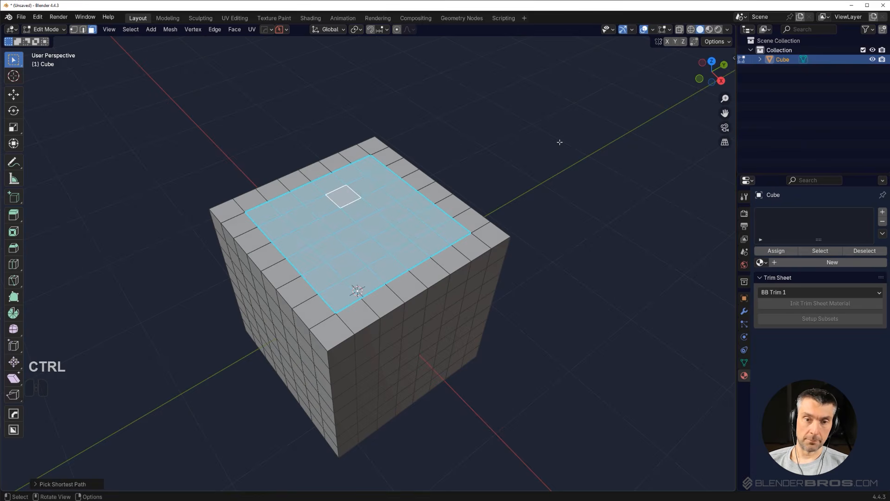
# Clear the selection, reselect three inner sides of the square with shortest face paths, and fill its interior with one mass shortest-path selection.
pyautogui.click(525, 173)
pyautogui.moveTo(453, 196)
pyautogui.keyDown('shift'); pyautogui.mouseDown(button='middle')
pyautogui.moveTo(457, 167)
pyautogui.moveTo(461, 185)
pyautogui.mouseUp(button='middle'); pyautogui.keyUp('shift')
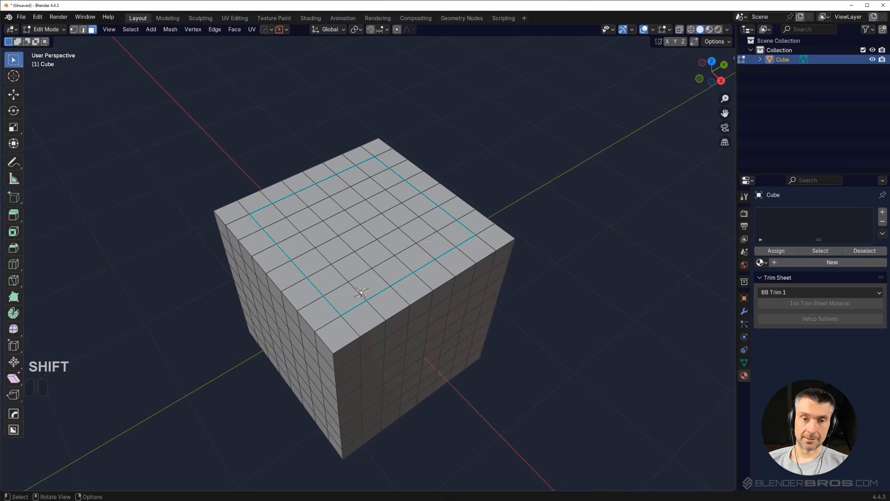
pyautogui.keyDown('shift'); pyautogui.moveTo(602, 170); pyautogui.dragTo(531, 164, button='middle'); pyautogui.keyUp('shift')
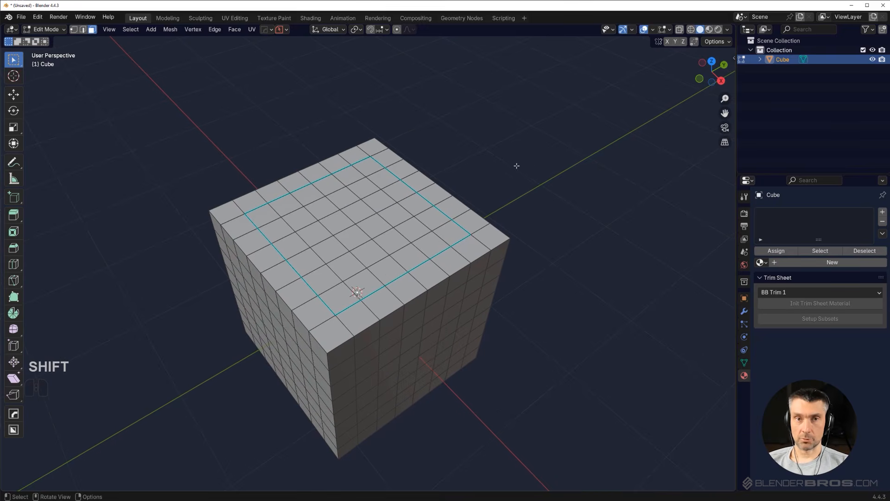
pyautogui.keyDown('shift'); pyautogui.click(267, 212); pyautogui.keyUp('shift')
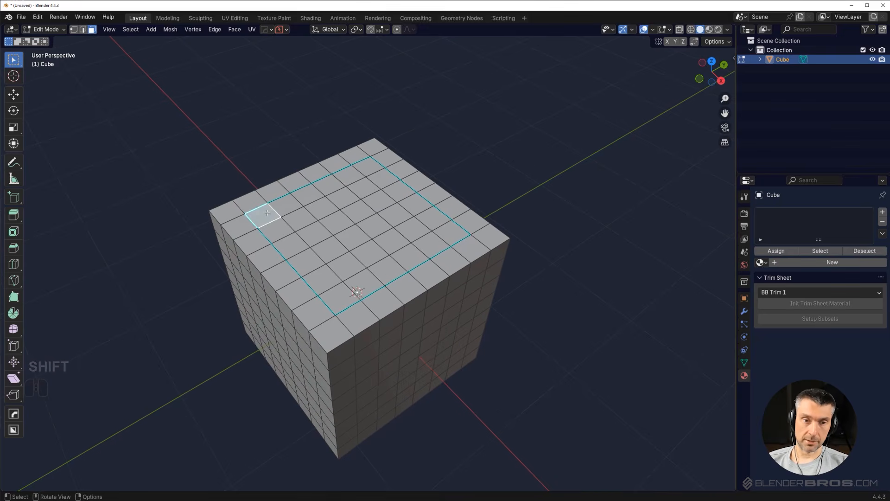
pyautogui.keyDown('ctrl'); pyautogui.click(367, 168); pyautogui.keyUp('ctrl')
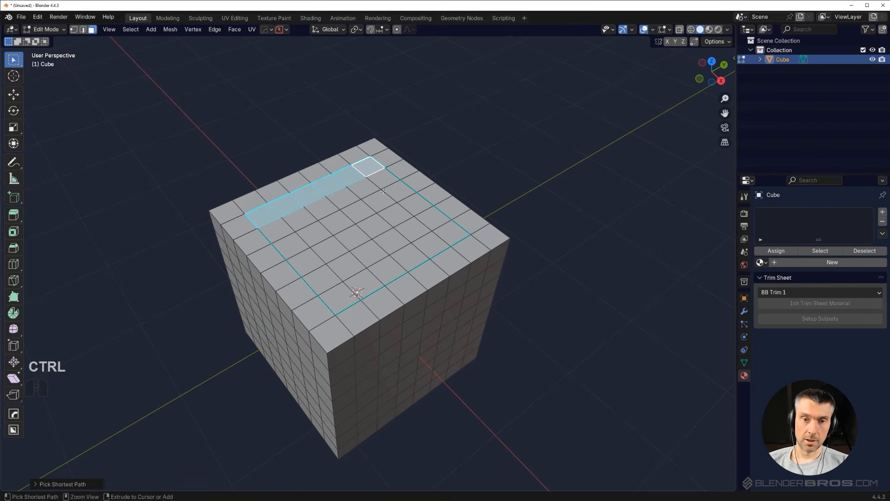
pyautogui.keyDown('ctrl'); pyautogui.click(444, 238); pyautogui.keyUp('ctrl')
pyautogui.keyDown('ctrl'); pyautogui.click(343, 296); pyautogui.keyUp('ctrl')
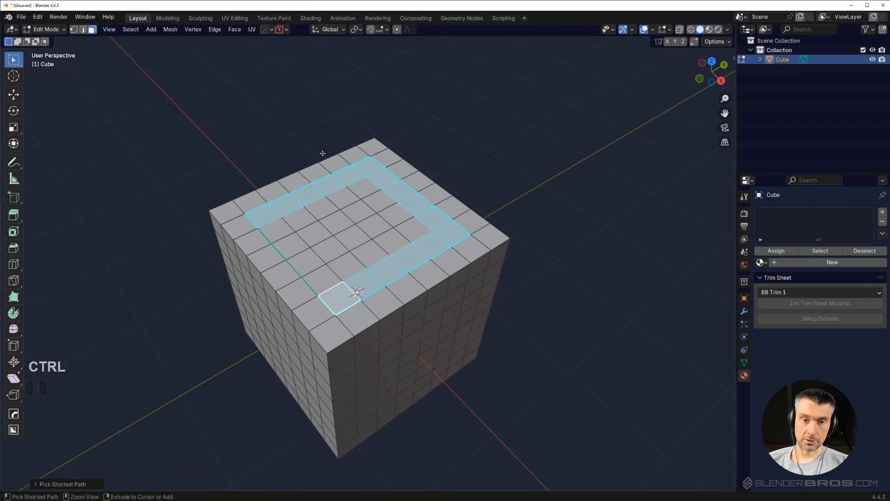
pyautogui.keyDown('ctrl'); pyautogui.keyDown('shift'); pyautogui.click(366, 186); pyautogui.keyUp('shift'); pyautogui.keyUp('ctrl')
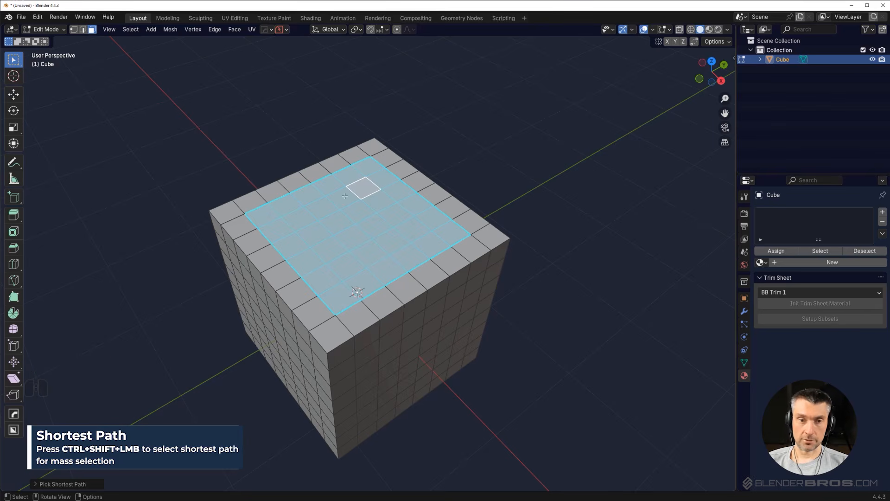
pyautogui.keyDown('shift'); pyautogui.moveTo(371, 180); pyautogui.dragTo(388, 199, button='middle'); pyautogui.keyUp('shift')
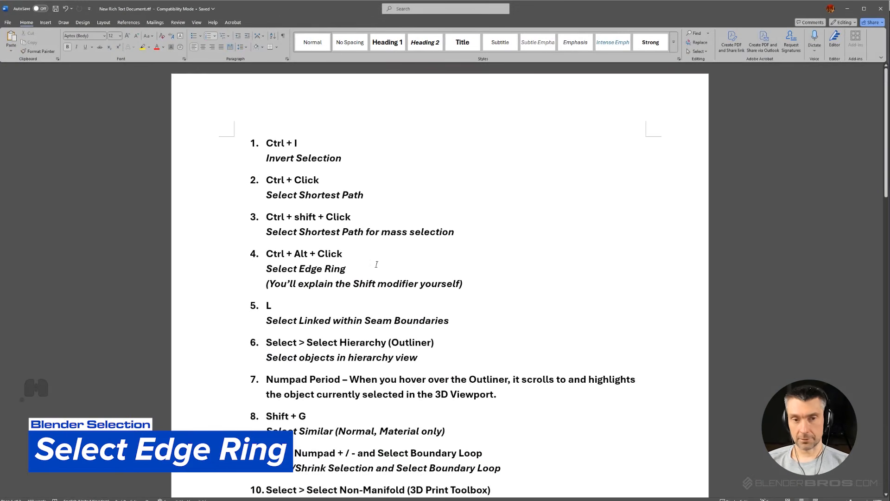
# Switch to the Word list and highlight the two Select Shortest Path entries, followed by the Select Edge Ring entry.
pyautogui.moveTo(248, 182); pyautogui.dragTo(459, 239)
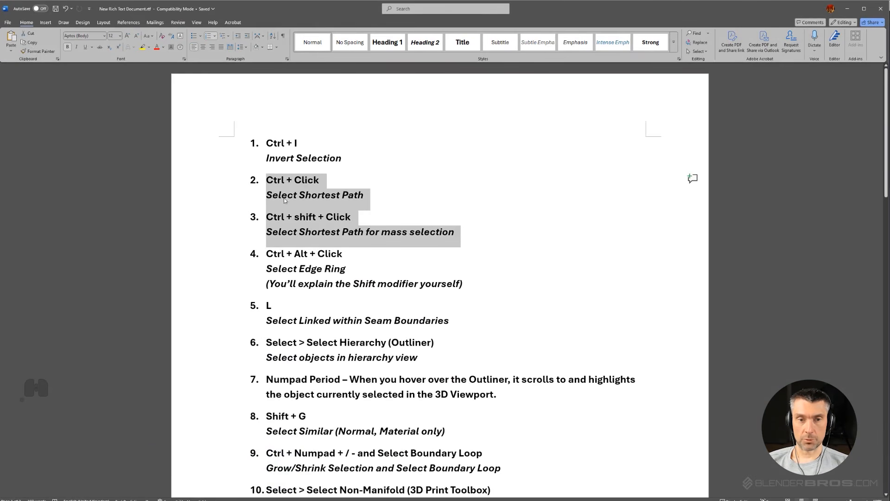
pyautogui.click(268, 180)
pyautogui.moveTo(268, 180); pyautogui.dragTo(461, 239)
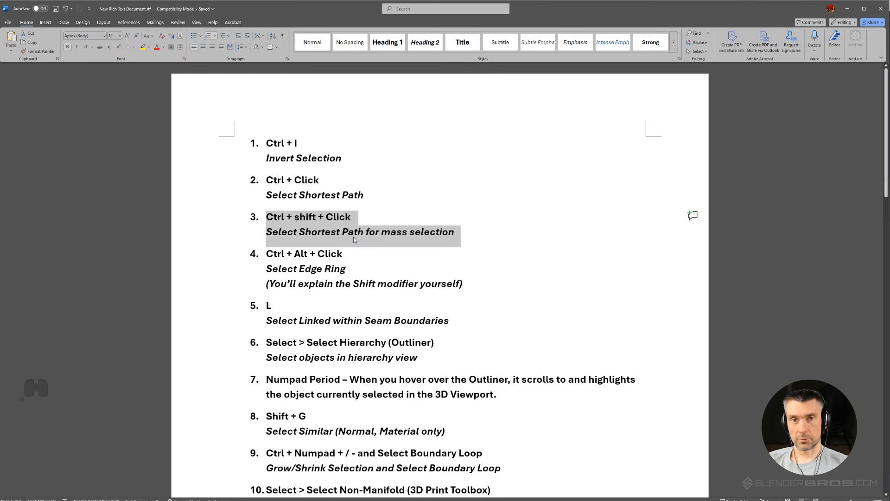
pyautogui.click(367, 264)
pyautogui.moveTo(267, 254); pyautogui.dragTo(465, 298)
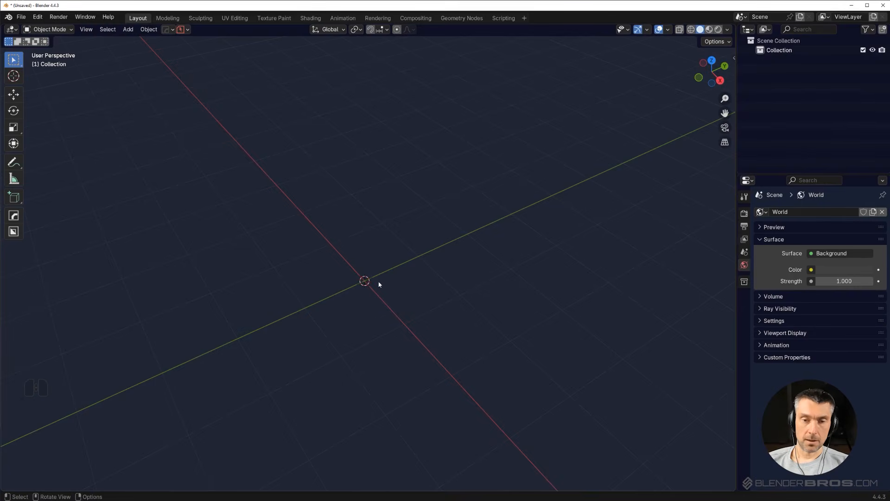
# Switch to Blender, add a new cube and select the ring of its vertical edges in Edit Mode.
pyautogui.hotkey('shift', 'a')
pyautogui.click(425, 309)
pyautogui.moveTo(425, 311); pyautogui.dragTo(426, 241, button='middle')
pyautogui.press('Tab')
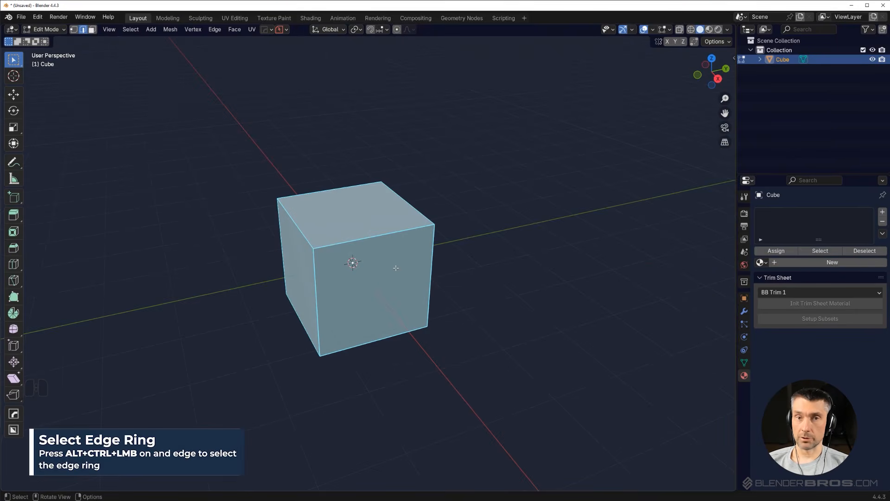
pyautogui.keyDown('ctrl'); pyautogui.keyDown('alt'); pyautogui.click(318, 281); pyautogui.keyUp('alt'); pyautogui.keyUp('ctrl')
pyautogui.moveTo(320, 283); pyautogui.dragTo(486, 303, button='middle')
pyautogui.hotkey('ctrl', 'v')
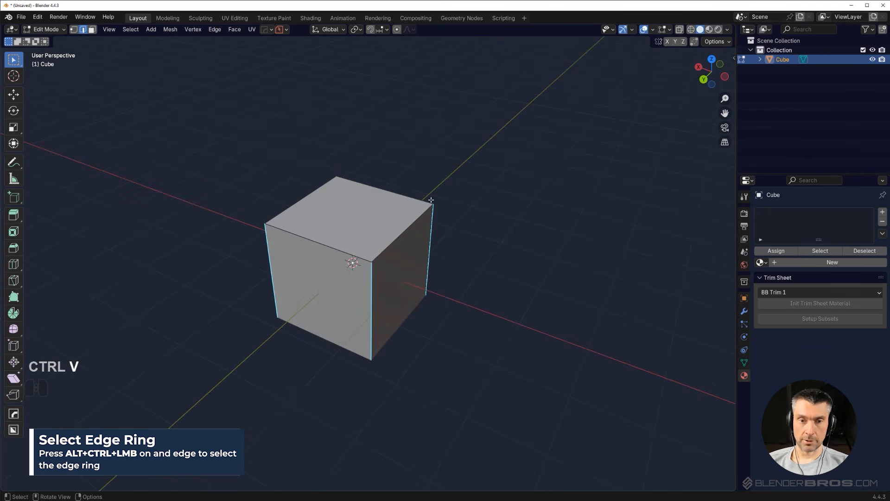
pyautogui.scroll(1, 427, 272)
pyautogui.moveTo(334, 292); pyautogui.dragTo(421, 304, button='middle')
# In Object Mode, duplicate the cube three times in a row along the Y axis and join all four cubes into one object.
pyautogui.press('Tab')
pyautogui.scroll(-2, 493, 282)
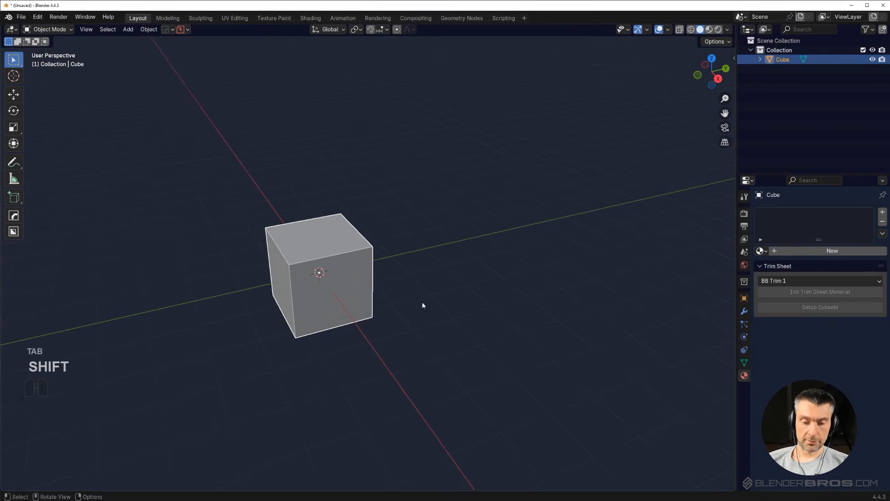
pyautogui.hotkey('shift', 'd')
pyautogui.press('y')
pyautogui.click(530, 268)
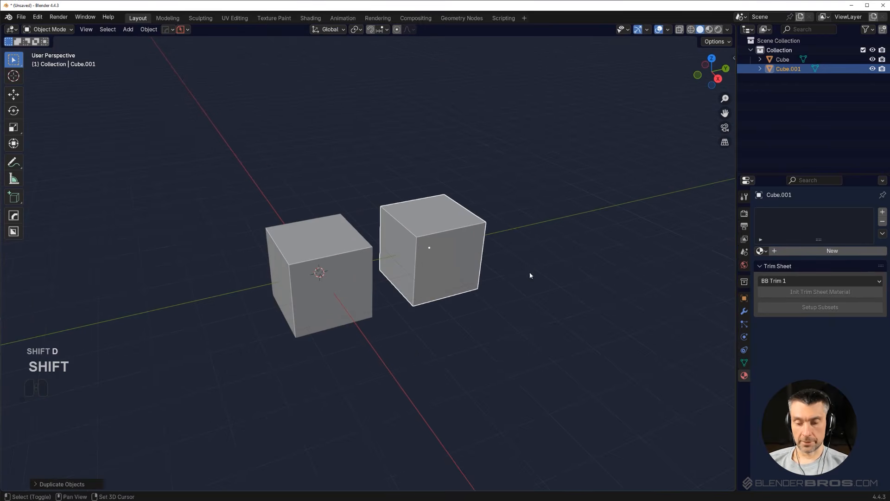
pyautogui.hotkey('shift', 'r')
pyautogui.hotkey('shift', 'r')
pyautogui.keyDown('shift'); pyautogui.moveTo(531, 268); pyautogui.dragTo(508, 272, button='middle'); pyautogui.keyUp('shift')
pyautogui.scroll(-1, 509, 272)
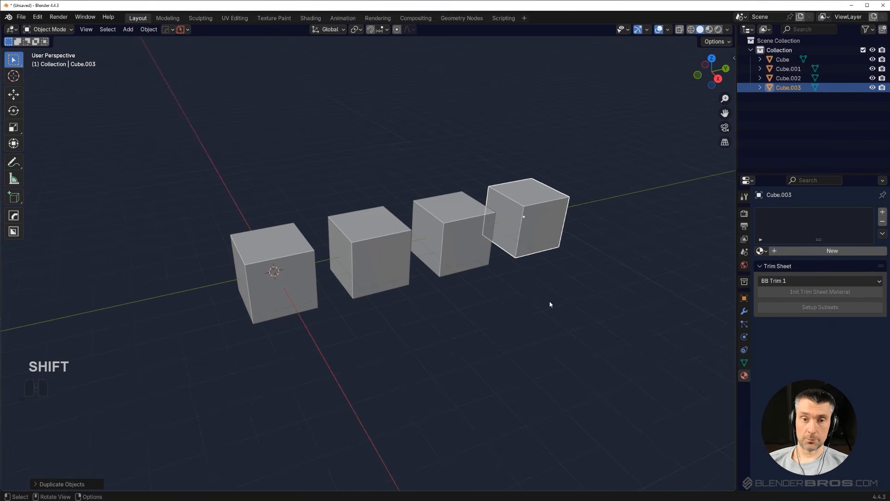
pyautogui.press('a')
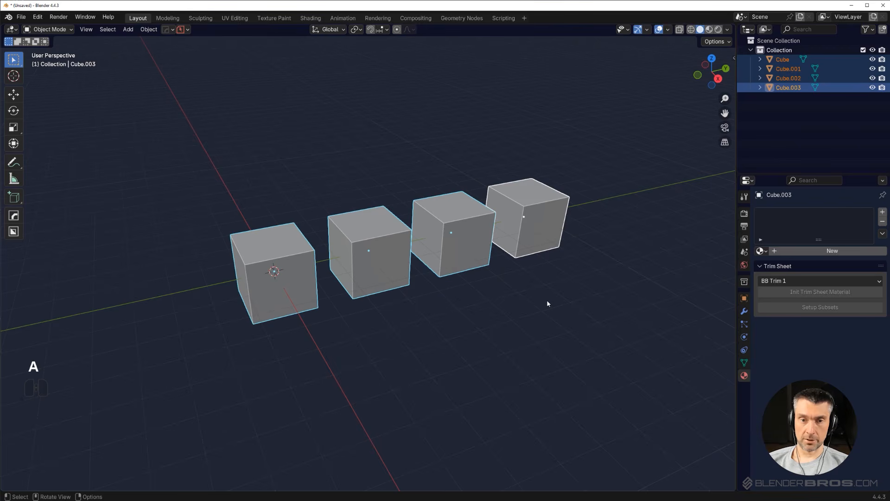
pyautogui.hotkey('ctrl', 'j')
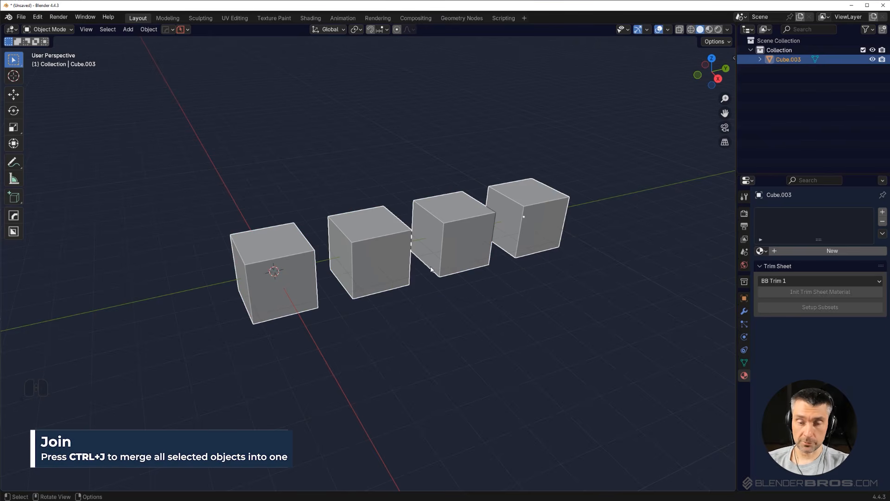
# In Edit Mode with edge selection, select the ring of vertical edges on each of the four cubes, one cube at a time.
pyautogui.press('g')
pyautogui.rightClick(513, 239)
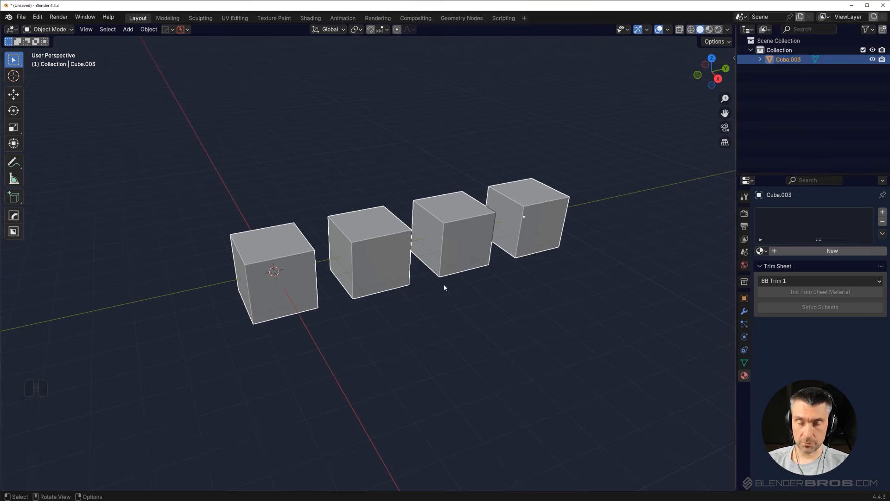
pyautogui.press('Tab')
pyautogui.press('2')
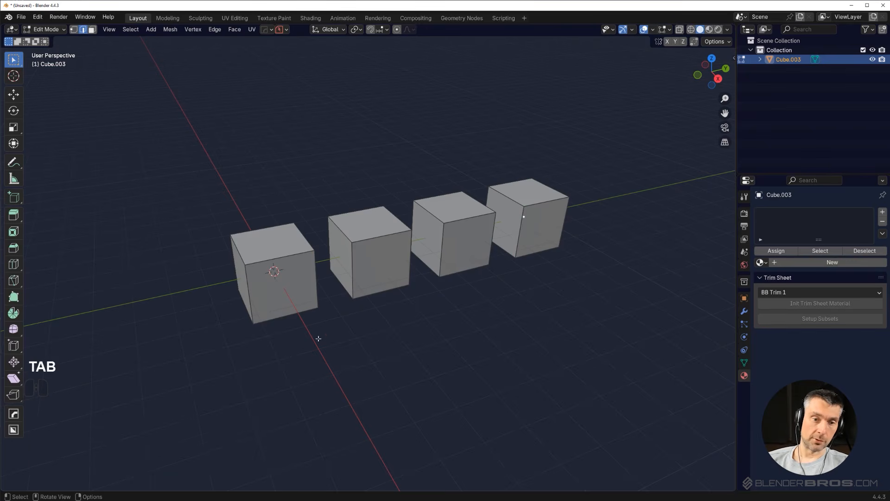
pyautogui.keyDown('ctrl'); pyautogui.keyDown('alt'); pyautogui.click(250, 299); pyautogui.keyUp('alt'); pyautogui.keyUp('ctrl')
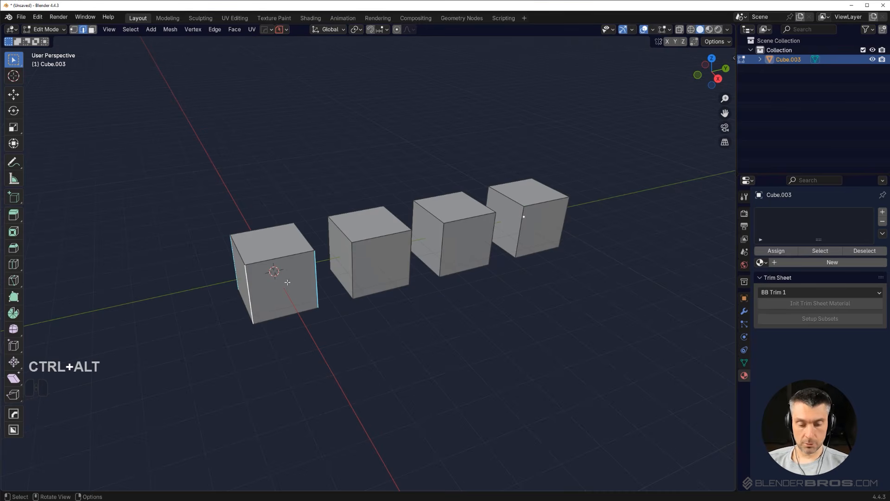
pyautogui.keyDown('shift'); pyautogui.moveTo(375, 292); pyautogui.dragTo(396, 299, button='middle'); pyautogui.keyUp('shift')
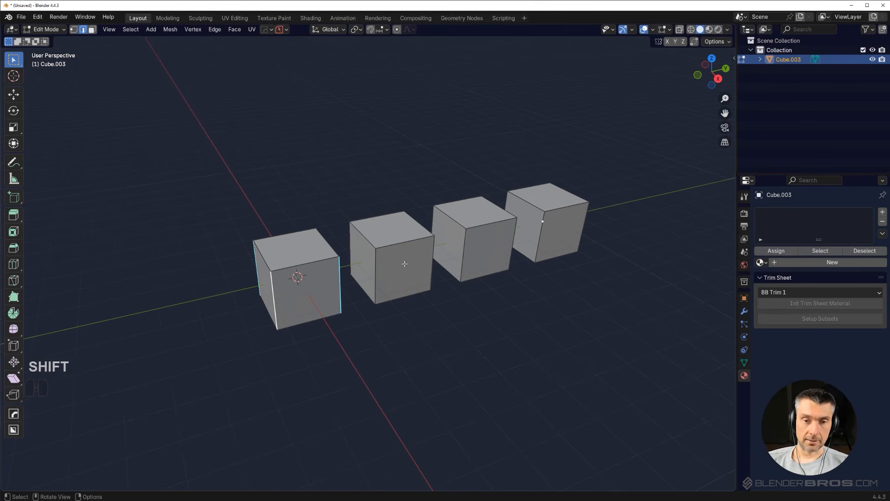
pyautogui.keyDown('ctrl'); pyautogui.keyDown('alt'); pyautogui.click(375, 274); pyautogui.keyUp('alt'); pyautogui.keyUp('ctrl')
pyautogui.keyDown('ctrl'); pyautogui.keyDown('alt'); pyautogui.click(465, 246); pyautogui.keyUp('alt'); pyautogui.keyUp('ctrl')
pyautogui.keyDown('ctrl'); pyautogui.keyDown('alt'); pyautogui.click(538, 236); pyautogui.keyUp('alt'); pyautogui.keyUp('ctrl')
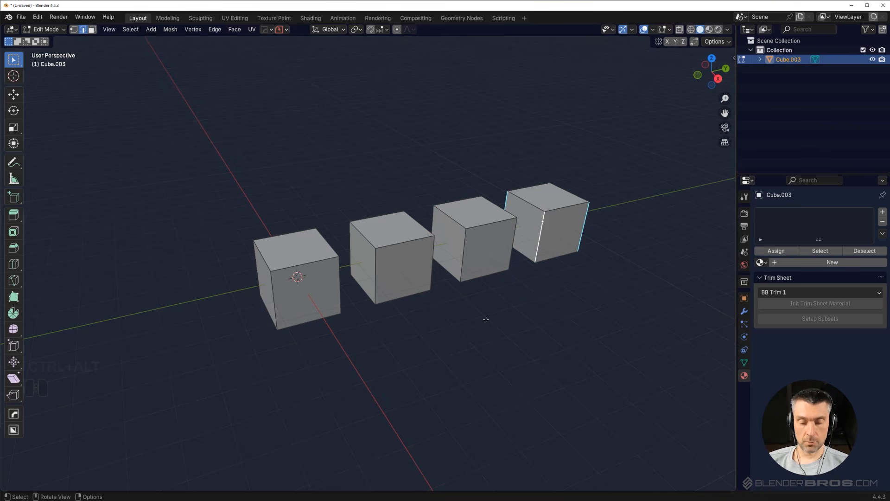
# Extend the edge ring selection to the vertical edges of all four cubes and bevel them with 8 segments.
pyautogui.keyDown('ctrl'); pyautogui.keyDown('alt'); pyautogui.keyDown('shift'); pyautogui.click(278, 302); pyautogui.keyUp('shift'); pyautogui.keyUp('alt'); pyautogui.keyUp('ctrl')
pyautogui.moveTo(578, 312); pyautogui.dragTo(594, 284, button='middle')
pyautogui.hotkey('ctrl', 'b')
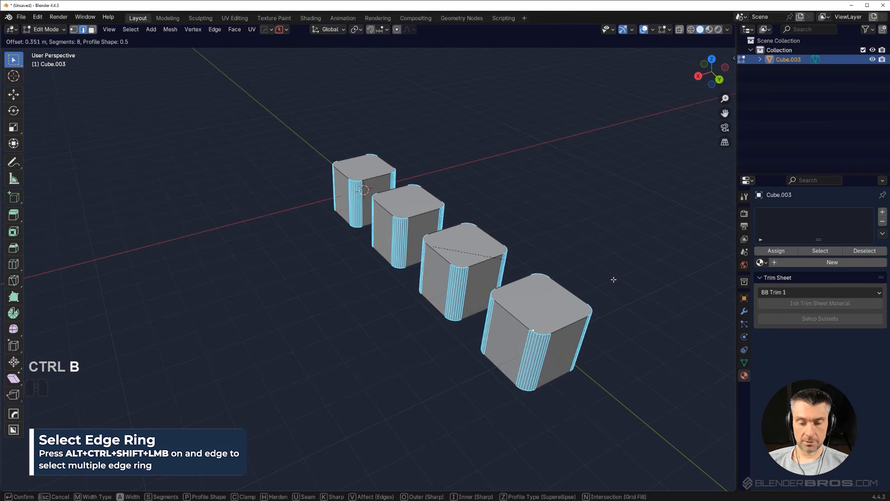
pyautogui.click(612, 278)
# Switch to the Word list and highlight the L entry, Select Linked within Seam Boundaries.
pyautogui.press('Tab')
pyautogui.moveTo(579, 128); pyautogui.dragTo(484, 249, button='middle')
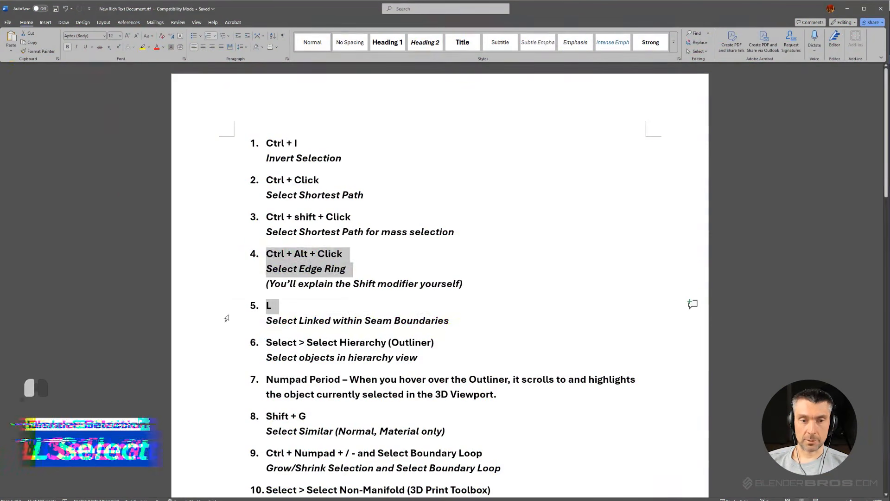
pyautogui.moveTo(266, 305); pyautogui.dragTo(454, 321)
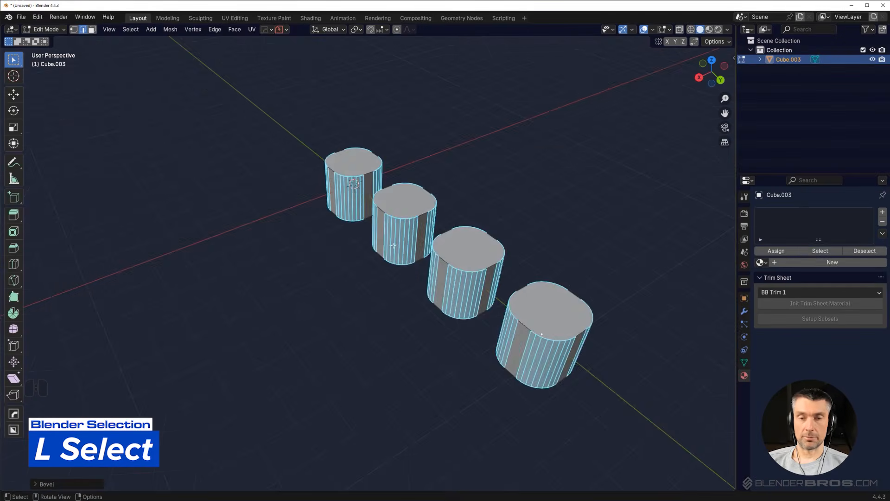
pyautogui.moveTo(371, 259); pyautogui.dragTo(421, 220, button='middle')
pyautogui.press('Tab')
pyautogui.press('x')
pyautogui.click(426, 248)
pyautogui.keyDown('shift'); pyautogui.moveTo(343, 260); pyautogui.dragTo(382, 243, button='middle'); pyautogui.keyUp('shift')
pyautogui.hotkey('shift', 'a')
pyautogui.hotkey('ctrl', 'z')
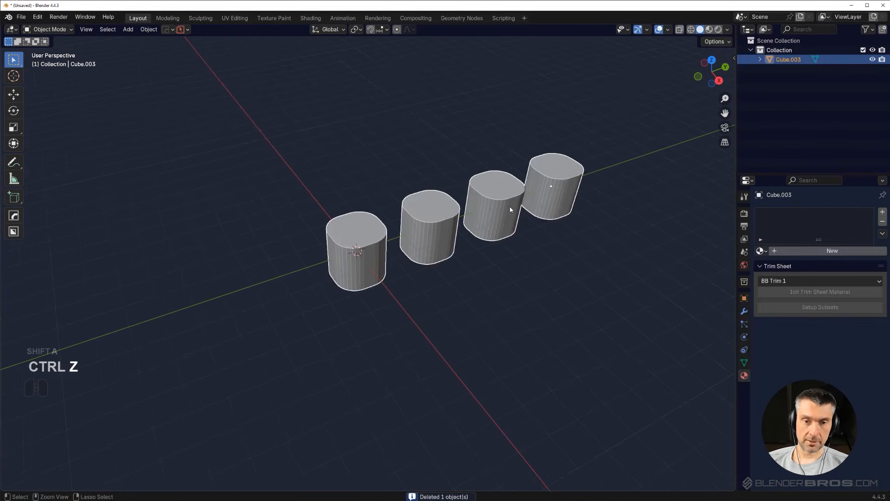
pyautogui.hotkey('ctrl', 'z')
pyautogui.scroll(1, 504, 214)
pyautogui.keyDown('shift'); pyautogui.moveTo(461, 293); pyautogui.dragTo(452, 299, button='middle'); pyautogui.keyUp('shift')
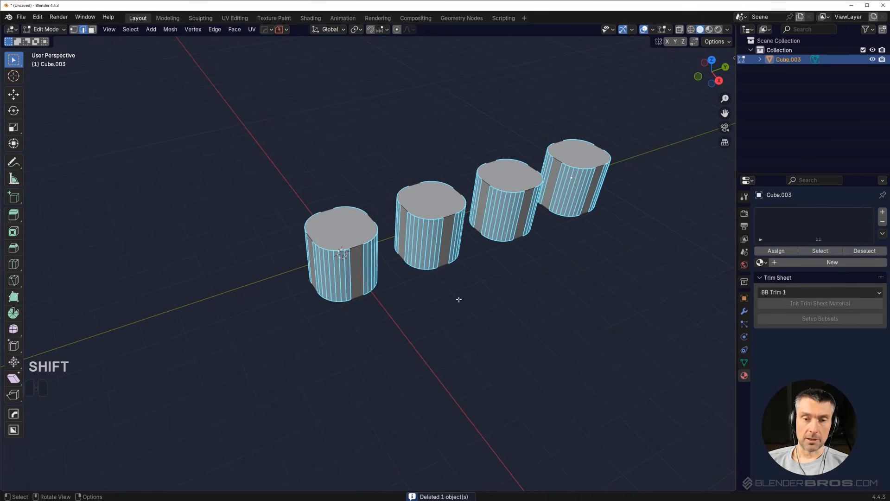
# Select the geometry of all four blocks in Edit Mode, then try to move the joined object in Object Mode.
pyautogui.click(628, 231)
pyautogui.keyDown('shift'); pyautogui.moveTo(535, 232); pyautogui.dragTo(441, 247, button='middle'); pyautogui.keyUp('shift')
pyautogui.moveTo(440, 247)
pyautogui.mouseDown(button='middle')
pyautogui.moveTo(412, 232)
pyautogui.moveTo(449, 234)
pyautogui.mouseUp(button='middle')
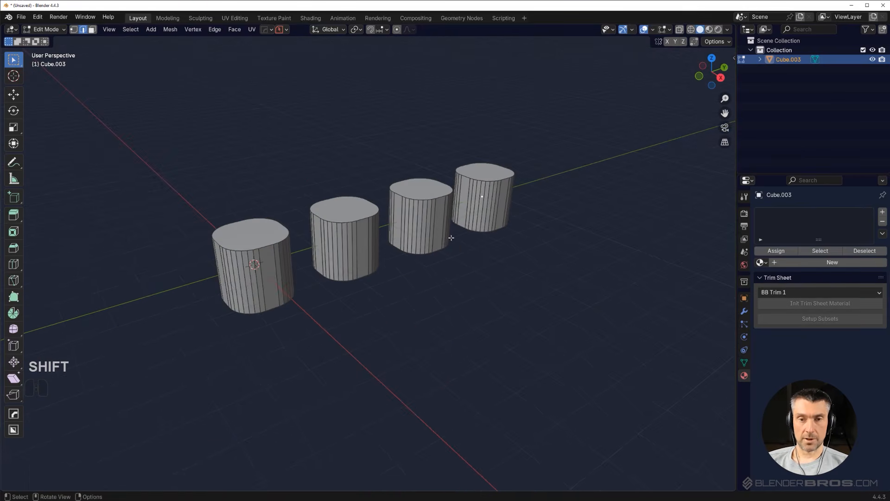
pyautogui.press('a')
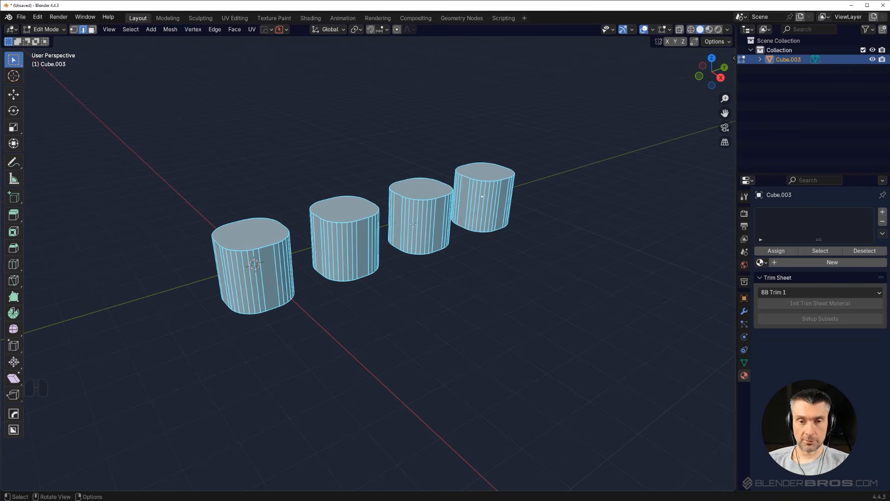
pyautogui.press('Tab')
pyautogui.scroll(-1, 473, 260)
pyautogui.press('g')
pyautogui.rightClick(448, 234)
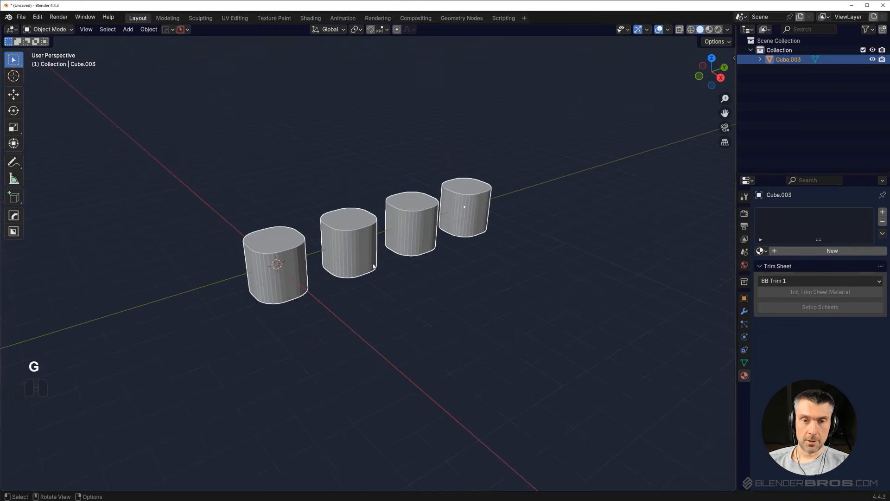
# Return to Edit Mode with face selection, clear the selection, and select all linked faces of the second block.
pyautogui.press('Tab')
pyautogui.scroll(2, 385, 259)
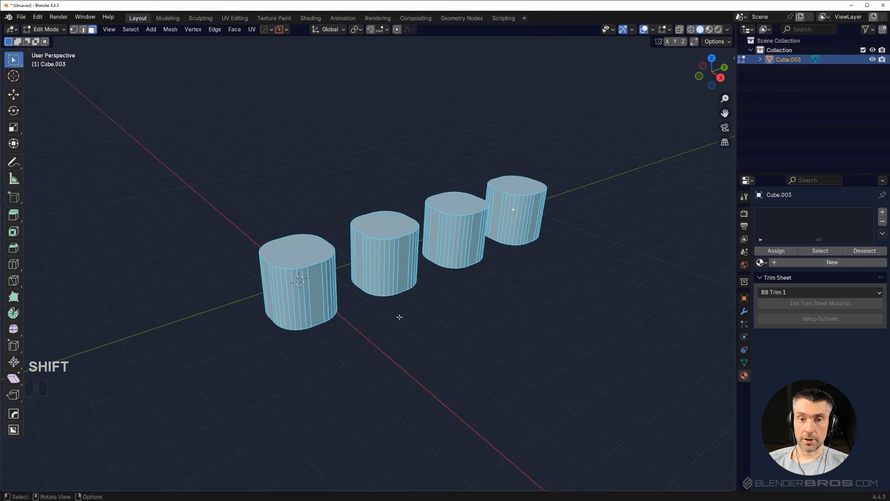
pyautogui.moveTo(401, 292); pyautogui.dragTo(370, 265, button='middle')
pyautogui.click(373, 339)
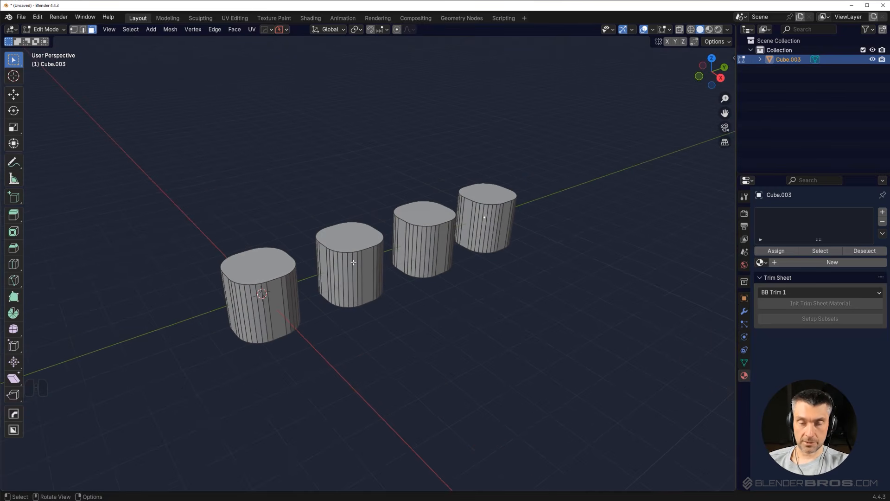
pyautogui.press('l')
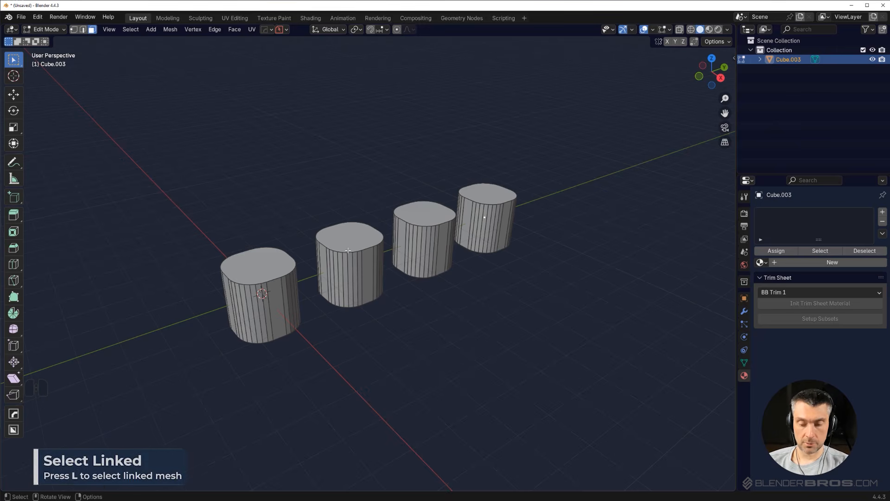
pyautogui.moveTo(397, 297); pyautogui.dragTo(392, 292, button='middle')
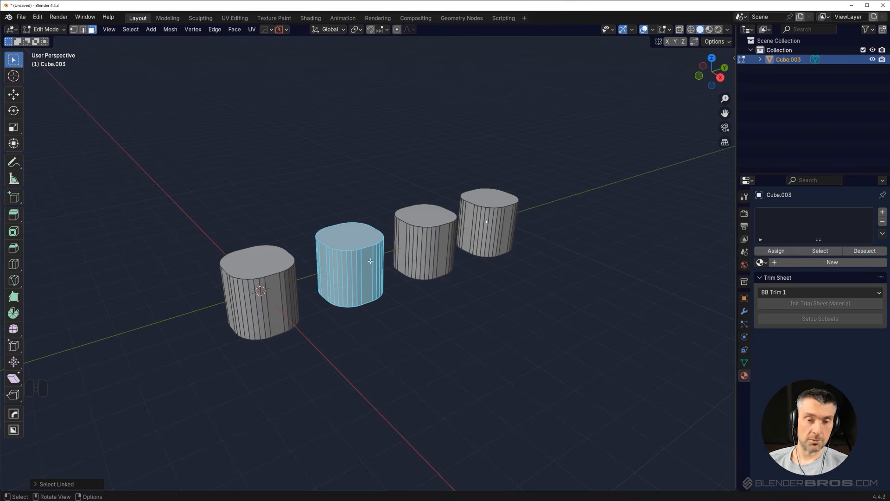
# Add two evenly spaced horizontal loop cuts around the second block and clear the selection.
pyautogui.scroll(3, 366, 264)
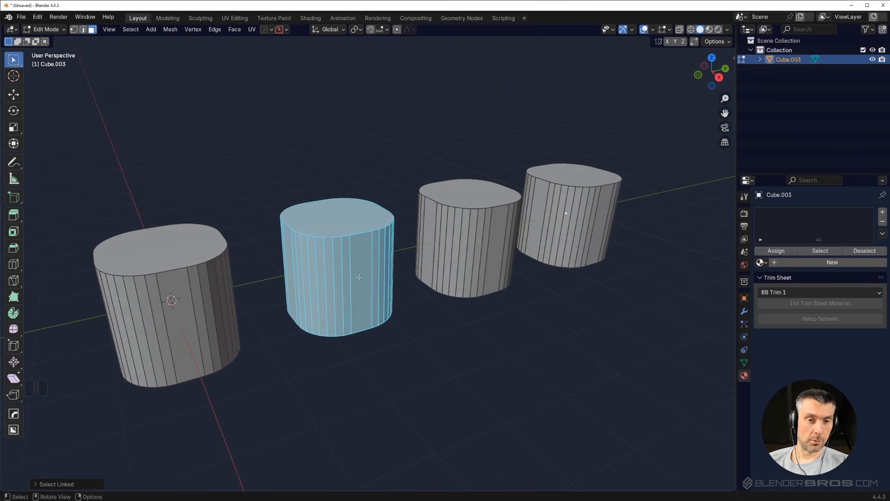
pyautogui.hotkey('ctrl', 'r')
pyautogui.scroll(1, 352, 273)
pyautogui.click(352, 274)
pyautogui.rightClick(352, 274)
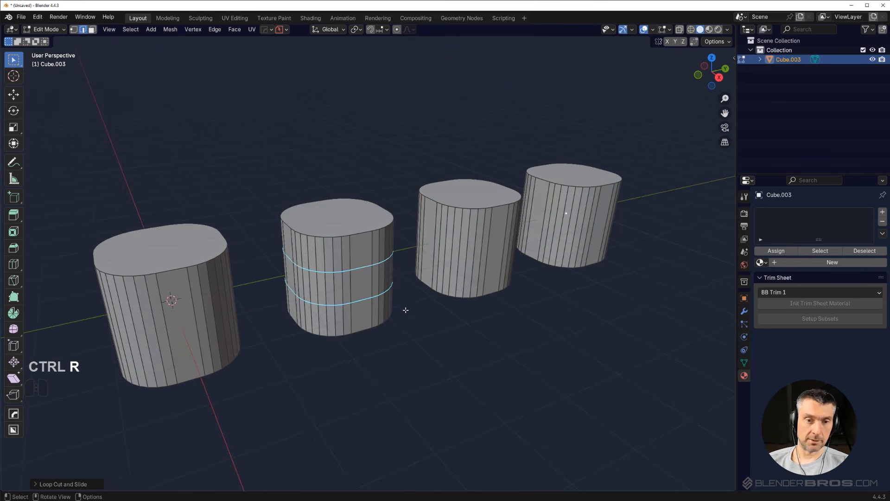
pyautogui.click(420, 328)
pyautogui.moveTo(391, 310); pyautogui.dragTo(360, 245, button='middle')
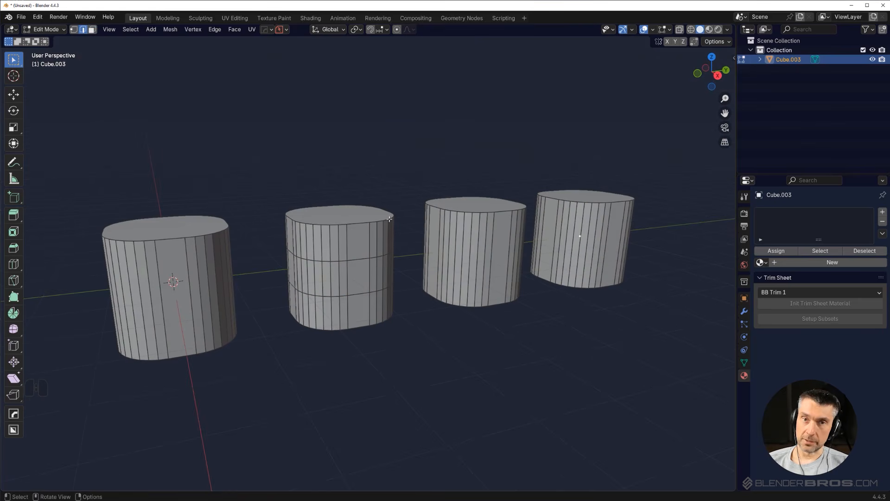
# Switch to face selection and pick single faces in the bands of the second block.
pyautogui.press('Tab')
pyautogui.moveTo(346, 235); pyautogui.dragTo(382, 277, button='middle')
pyautogui.click(348, 316)
pyautogui.click(346, 278)
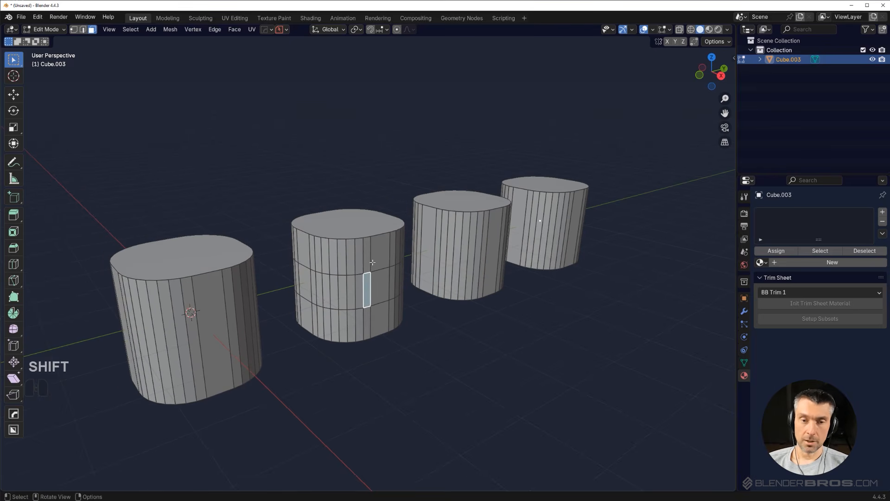
# Select both horizontal edge loops on the second block and mark them as seams.
pyautogui.press('Tab')
pyautogui.keyDown('alt'); pyautogui.click(384, 269); pyautogui.keyUp('alt')
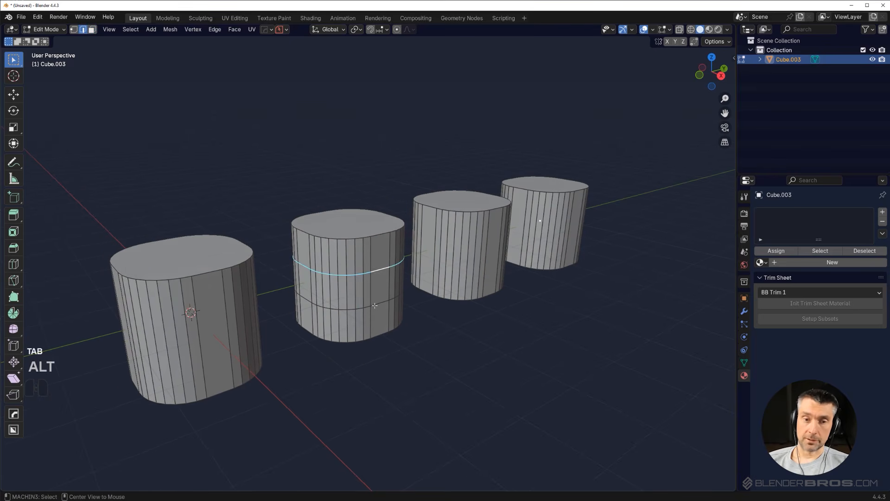
pyautogui.keyDown('alt'); pyautogui.keyDown('shift'); pyautogui.click(376, 306); pyautogui.keyUp('shift'); pyautogui.keyUp('alt')
pyautogui.rightClick(381, 307)
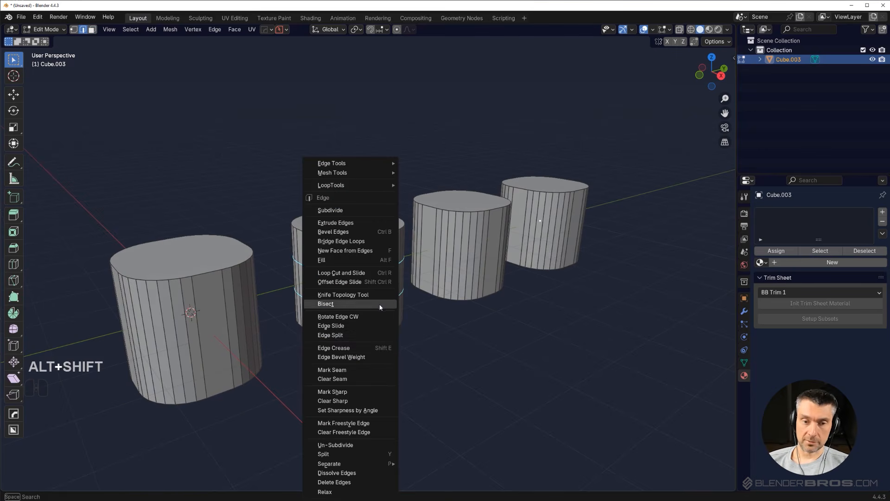
pyautogui.click(362, 367)
# In face selection, select the linked regions above the upper seam and below the lower seam of the second block.
pyautogui.press('Tab')
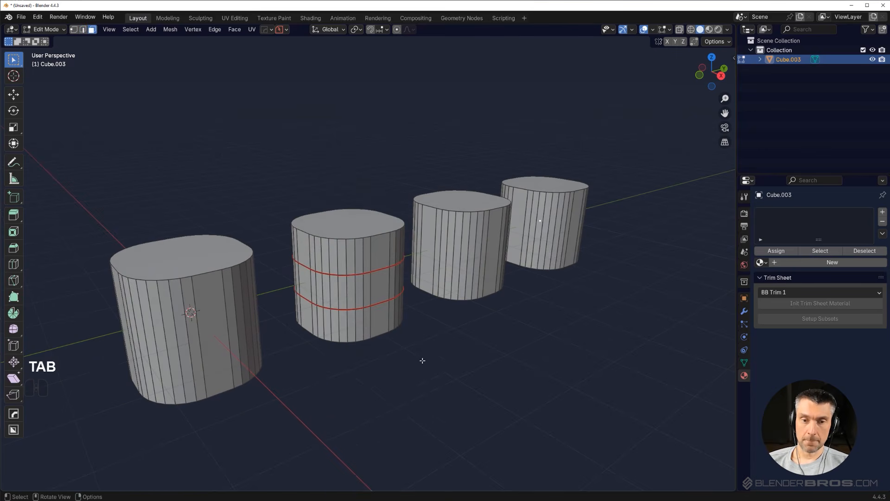
pyautogui.moveTo(451, 308); pyautogui.dragTo(364, 245, button='middle')
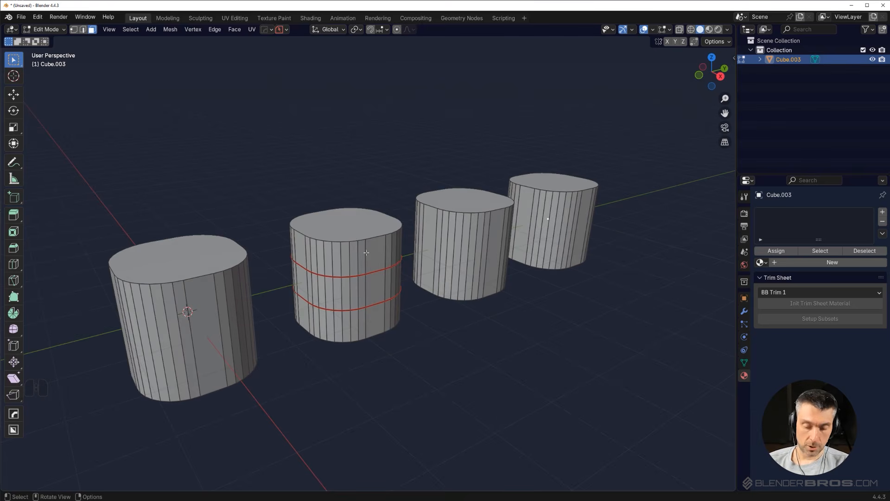
pyautogui.press('l')
pyautogui.press('l')
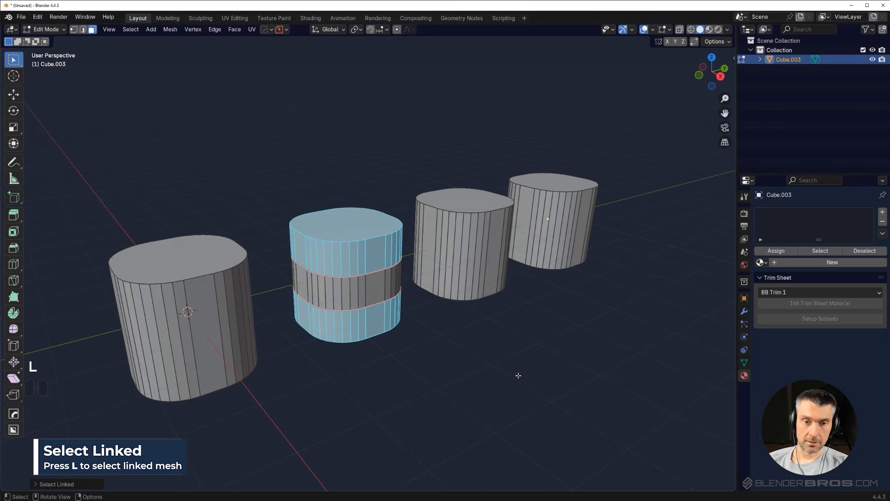
# Select two vertical edges between the seam loops of the second block and mark them as seams to enclose a small patch.
pyautogui.press('Tab')
pyautogui.click(365, 291)
pyautogui.keyDown('shift'); pyautogui.click(385, 285); pyautogui.keyUp('shift')
pyautogui.rightClick(429, 337)
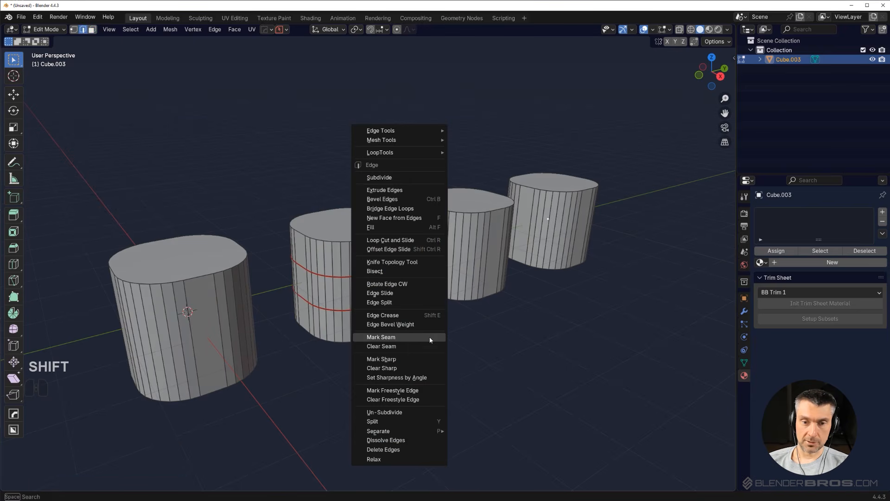
pyautogui.click(430, 337)
# In face selection, select the linked seam regions surrounding the small patch on the second block, then invert the selection.
pyautogui.press('Tab')
pyautogui.click(346, 310)
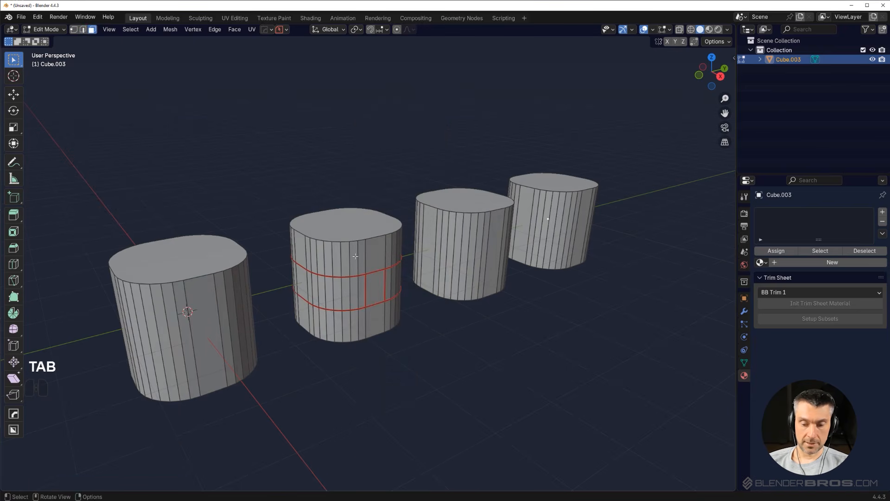
pyautogui.press('l')
pyautogui.press('l')
pyautogui.press('l')
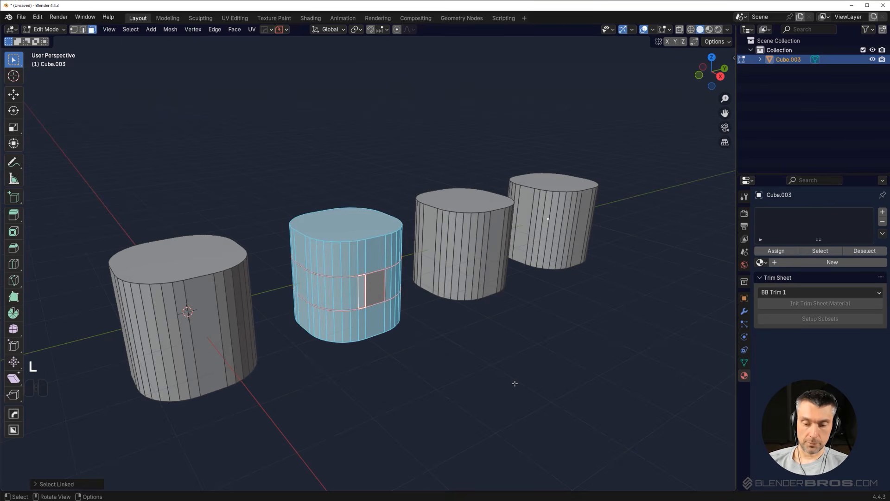
pyautogui.hotkey('ctrl', 'i')
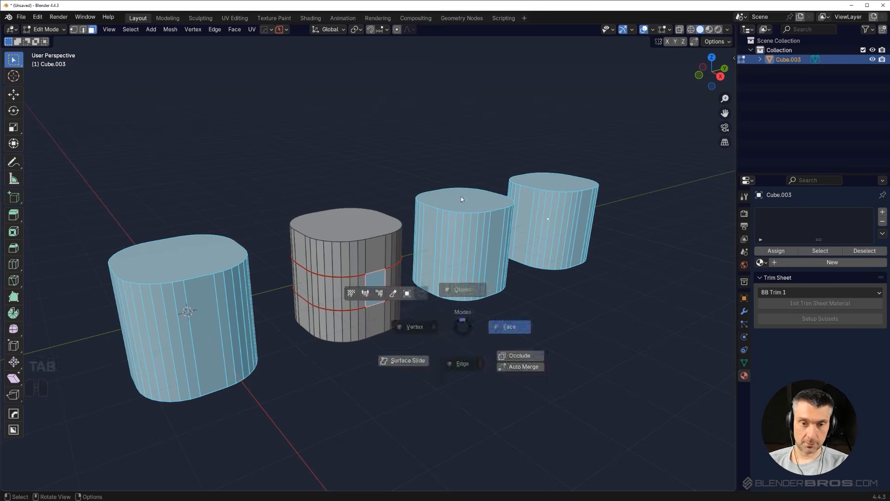
# Return to Object Mode, then switch to the Word list and highlight the Select Hierarchy (Outliner) entry.
pyautogui.press('Tab')
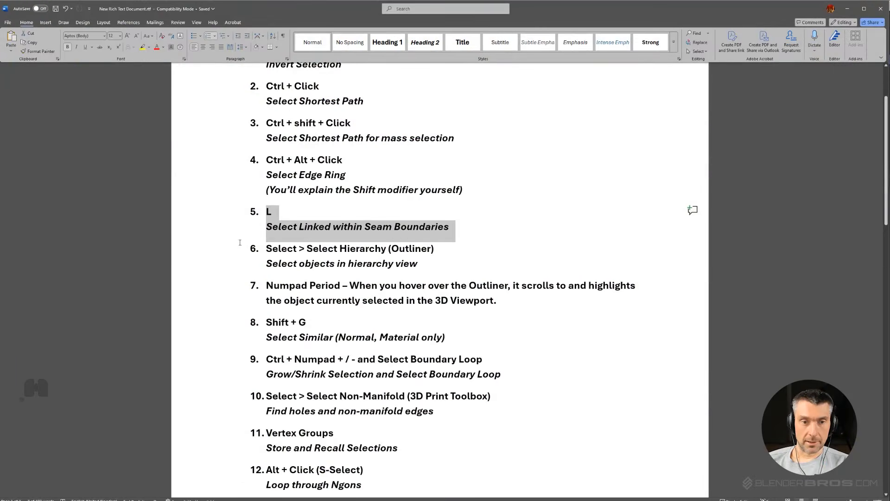
pyautogui.doubleClick(223, 259)
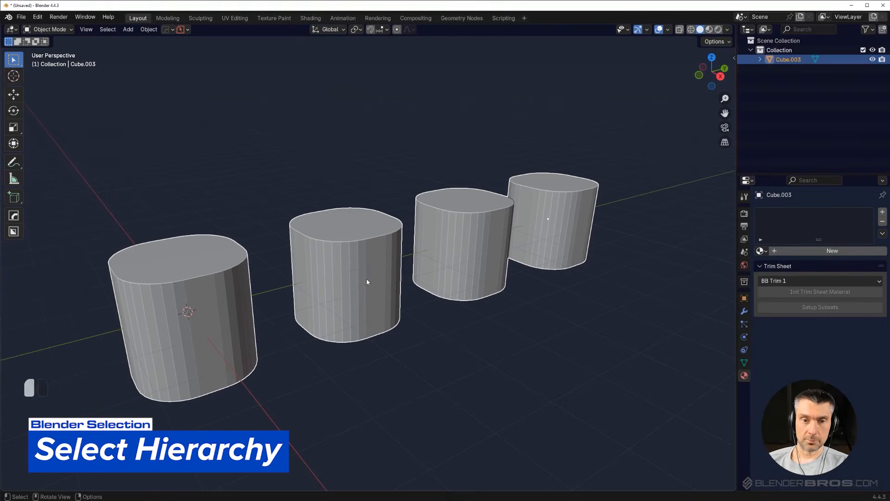
# Delete the existing block object and add a new cube at the world origin.
pyautogui.press('x')
pyautogui.click(366, 281)
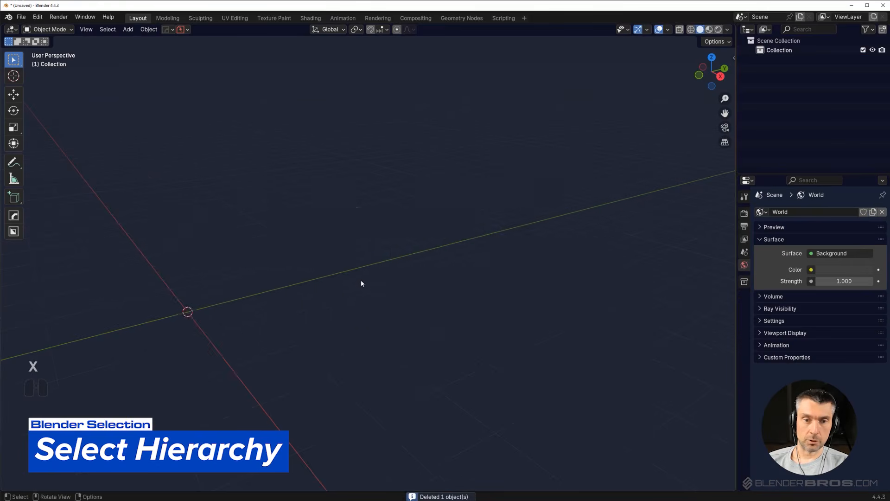
pyautogui.keyDown('shift'); pyautogui.moveTo(426, 265); pyautogui.dragTo(421, 253, button='middle'); pyautogui.keyUp('shift')
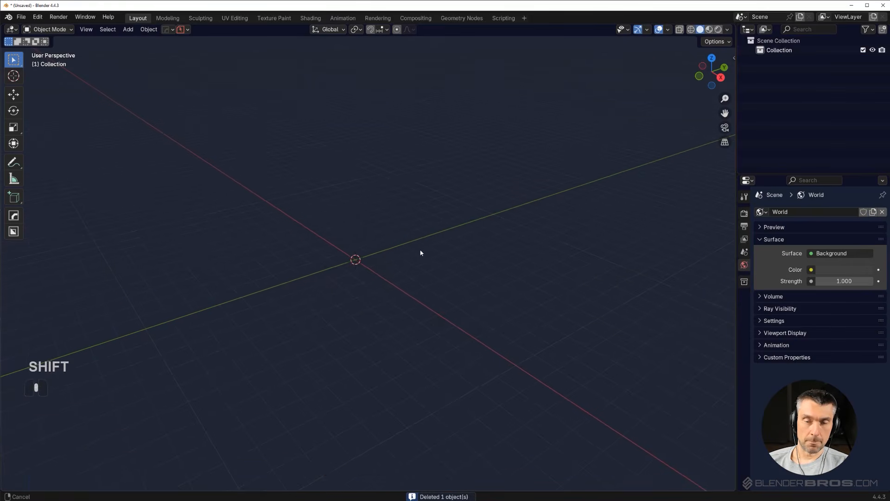
pyautogui.hotkey('shift', 'a')
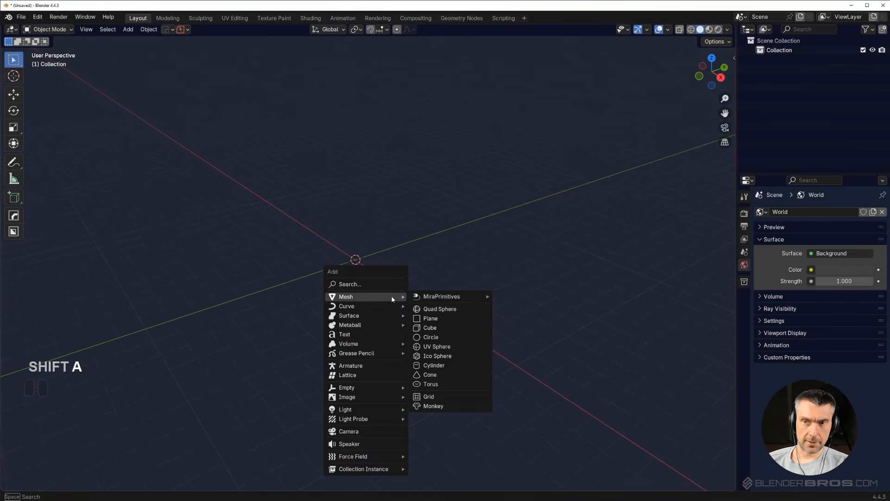
pyautogui.click(440, 327)
pyautogui.scroll(2, 352, 309)
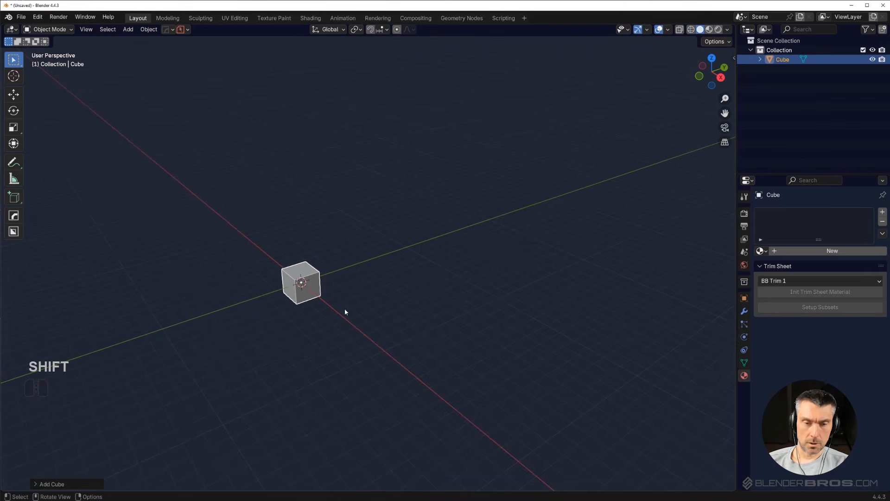
# Duplicate the cube along the global Y axis and repeat the duplication until a row of 18 cubes is built.
pyautogui.keyDown('shift'); pyautogui.moveTo(342, 305); pyautogui.dragTo(376, 291, button='middle'); pyautogui.keyUp('shift')
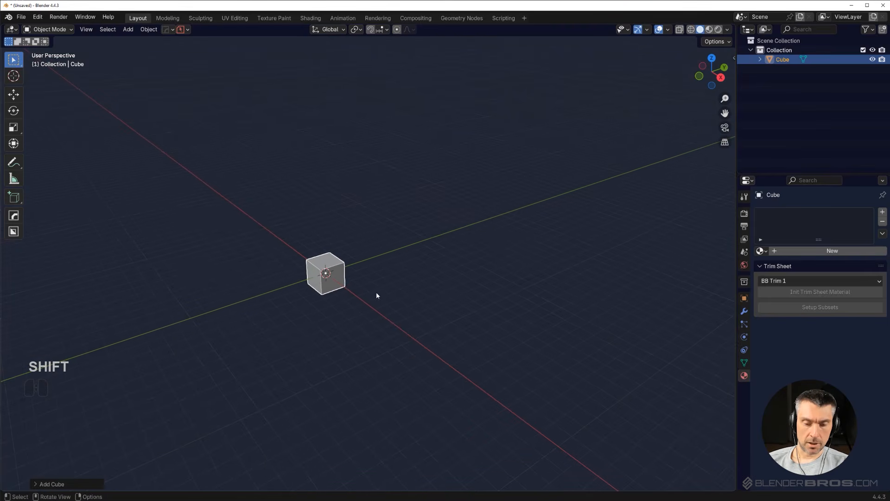
pyautogui.hotkey('shift', 'd')
pyautogui.press('y')
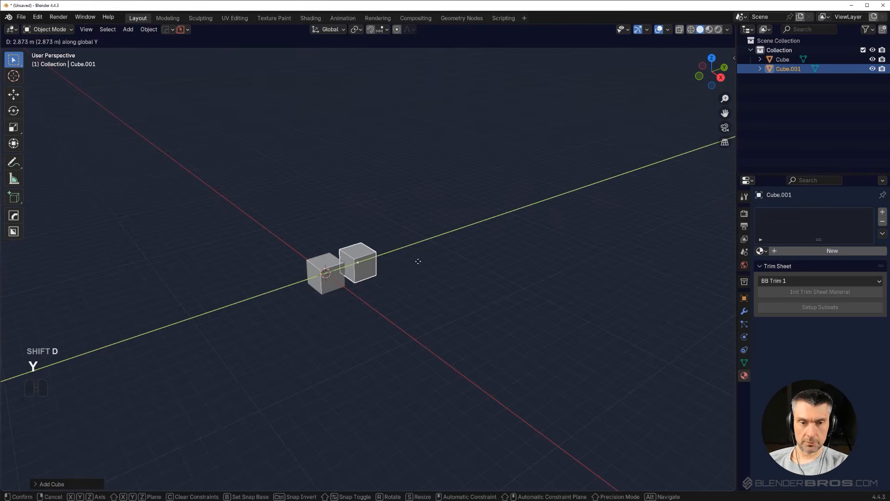
pyautogui.click(424, 259)
pyautogui.hotkey('shift', 'r')
pyautogui.hotkey('shift', 'r')
pyautogui.hotkey('shift', 'r')
pyautogui.hotkey('shift', 'r')
pyautogui.hotkey('shift', 'r')
pyautogui.hotkey('shift', 'r')
pyautogui.hotkey('shift', 'r')
pyautogui.hotkey('shift', 'r')
pyautogui.hotkey('shift', 'r')
pyautogui.hotkey('shift', 'r')
pyautogui.hotkey('shift', 'r')
pyautogui.hotkey('shift', 'r')
pyautogui.hotkey('shift', 'r')
pyautogui.hotkey('shift', 'r')
pyautogui.hotkey('shift', 'r')
pyautogui.hotkey('shift', 'r')
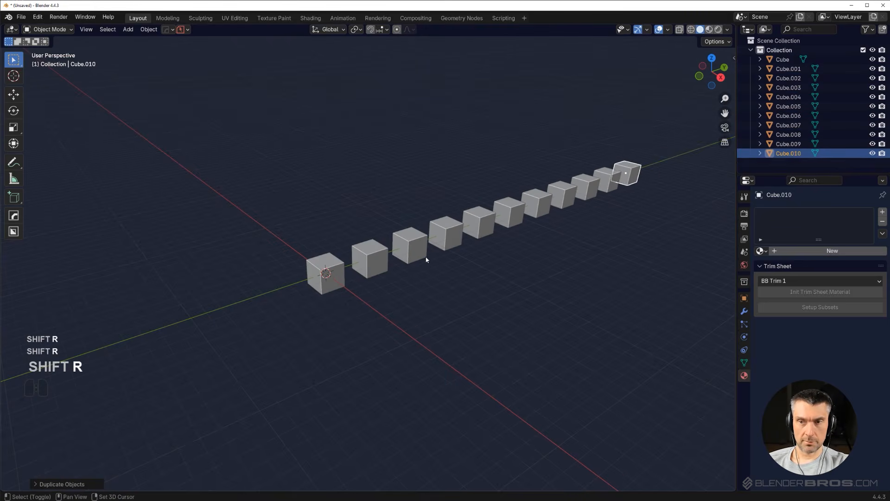
pyautogui.keyDown('shift'); pyautogui.moveTo(487, 244); pyautogui.dragTo(391, 197, button='middle'); pyautogui.keyUp('shift')
pyautogui.scroll(-2, 427, 220)
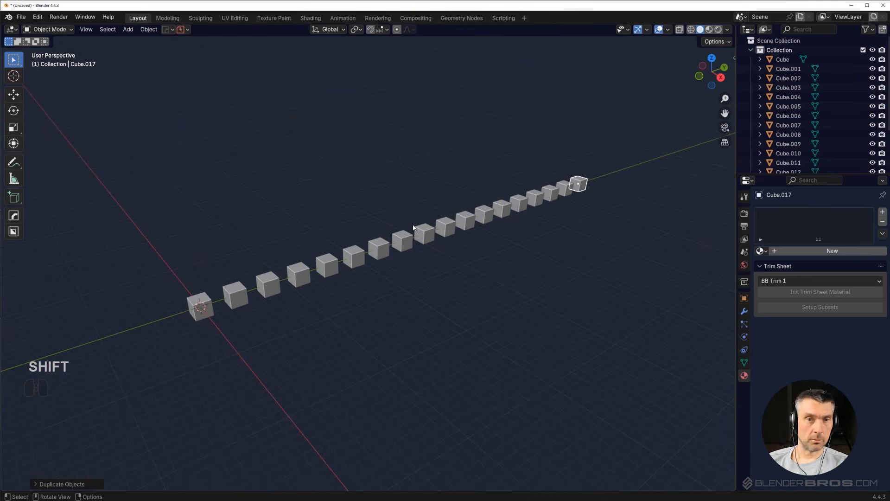
# Select all the cubes, move them to a new collection named 1, and collapse that collection in the Outliner.
pyautogui.scroll(1, 413, 227)
pyautogui.press('a')
pyautogui.press('m')
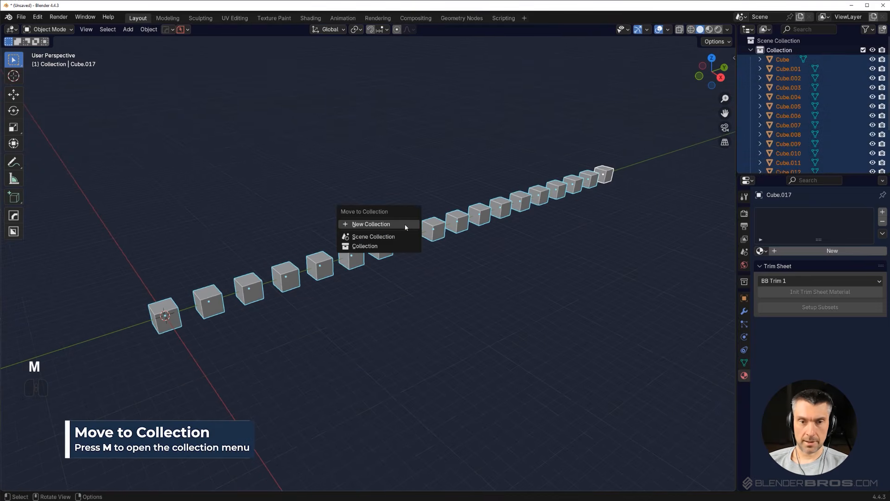
pyautogui.click(406, 226)
pyautogui.write('1')
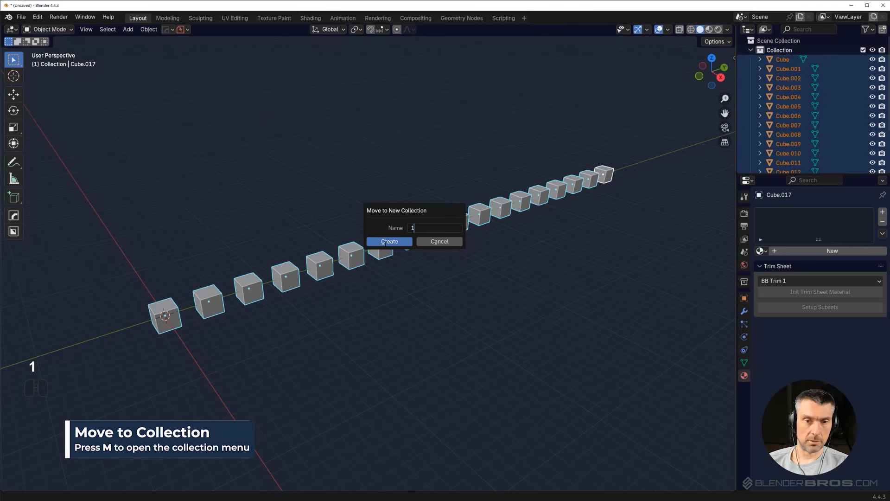
pyautogui.click(388, 241)
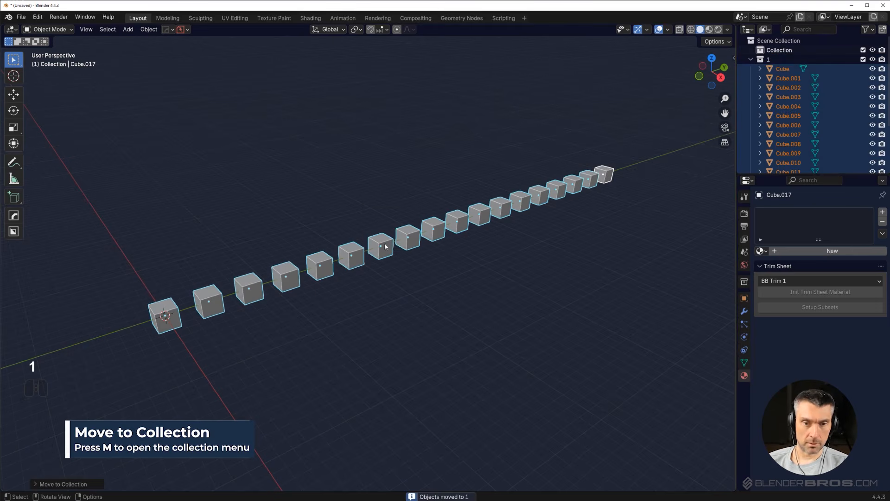
pyautogui.click(750, 60)
# Duplicate the whole row of cubes along the global X axis and repeat the duplication to build a grid of 12 rows.
pyautogui.keyDown('shift'); pyautogui.moveTo(376, 279); pyautogui.dragTo(416, 268, button='middle'); pyautogui.keyUp('shift')
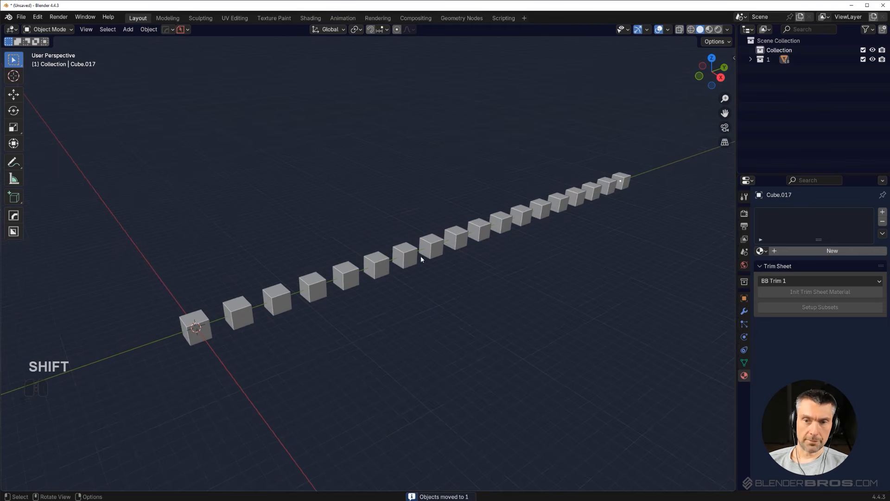
pyautogui.scroll(-3, 463, 260)
pyautogui.click(431, 234)
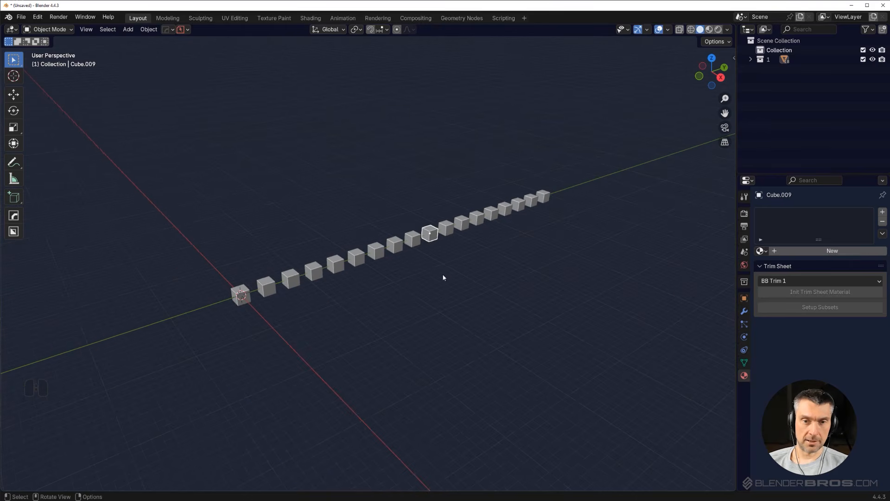
pyautogui.press('a')
pyautogui.hotkey('shift', 'd')
pyautogui.press('y')
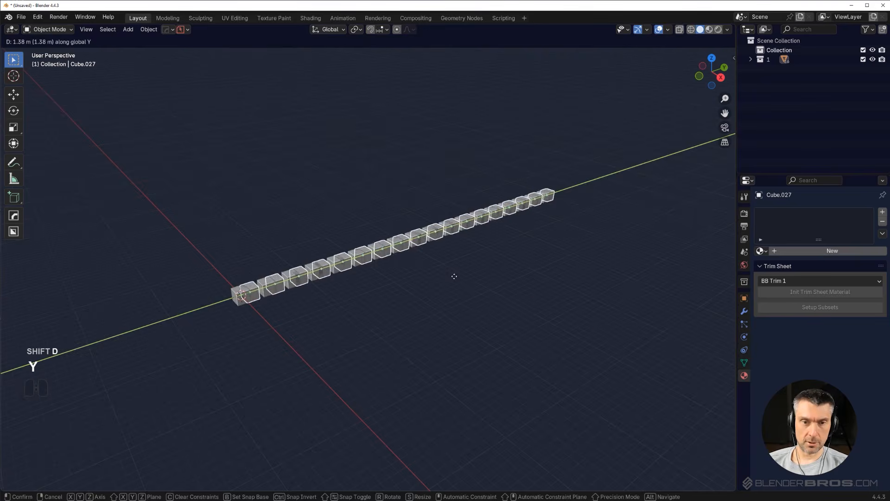
pyautogui.press('x')
pyautogui.click(477, 297)
pyautogui.hotkey('shift', 'r')
pyautogui.hotkey('shift', 'r')
pyautogui.hotkey('shift', 'r')
pyautogui.hotkey('shift', 'r')
pyautogui.hotkey('shift', 'r')
pyautogui.hotkey('shift', 'r')
pyautogui.hotkey('shift', 'r')
pyautogui.hotkey('shift', 'r')
pyautogui.scroll(-2, 547, 172)
pyautogui.moveTo(562, 121); pyautogui.dragTo(464, 175, button='middle')
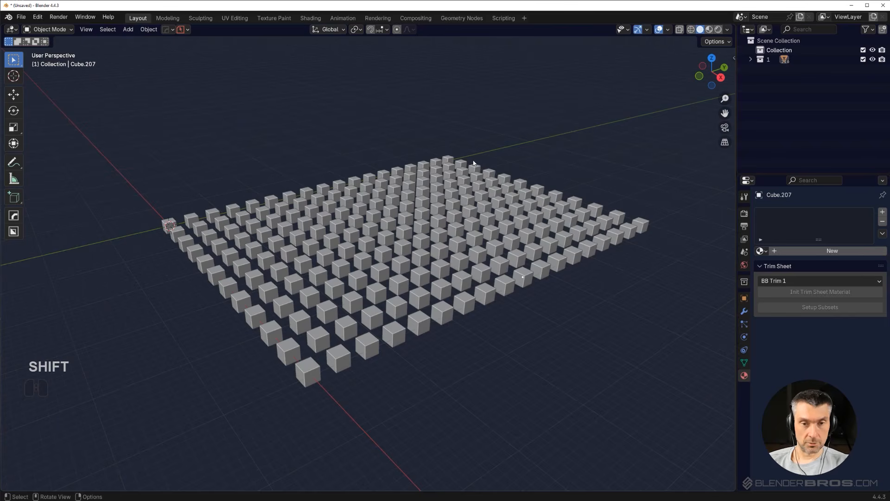
# From the top view, select every row except the original one, move them to a new collection named 2, and collapse it.
pyautogui.moveTo(355, 133); pyautogui.dragTo(471, 289, button='middle')
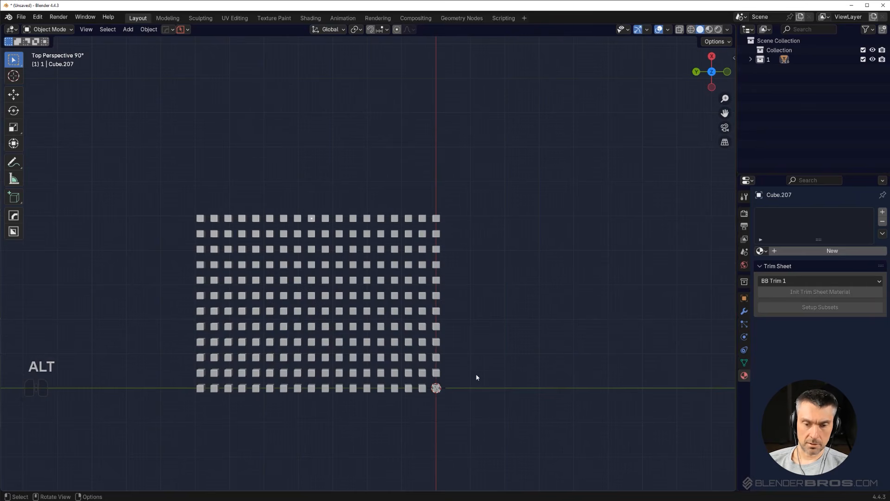
pyautogui.moveTo(148, 156); pyautogui.dragTo(520, 378)
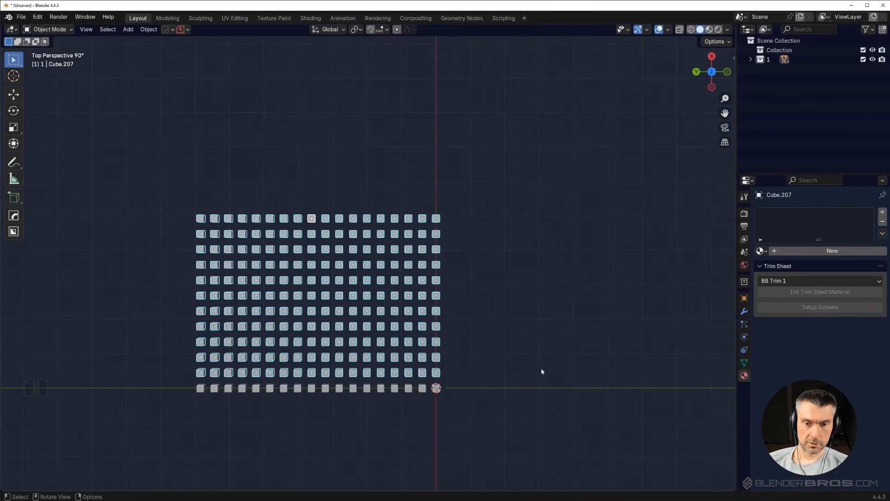
pyautogui.press('m')
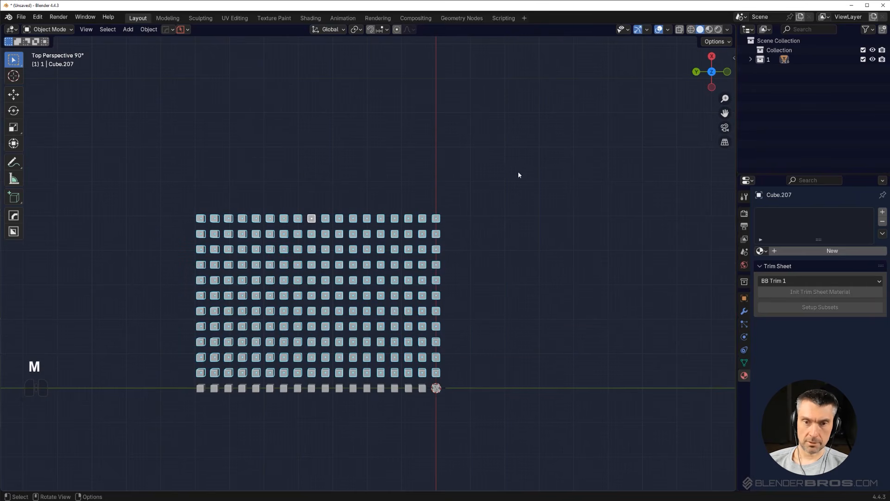
pyautogui.press('m')
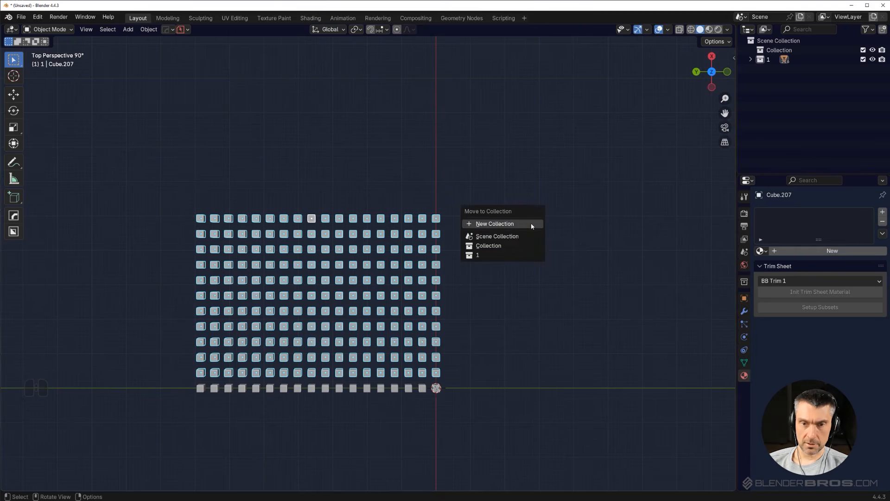
pyautogui.click(526, 224)
pyautogui.write('2')
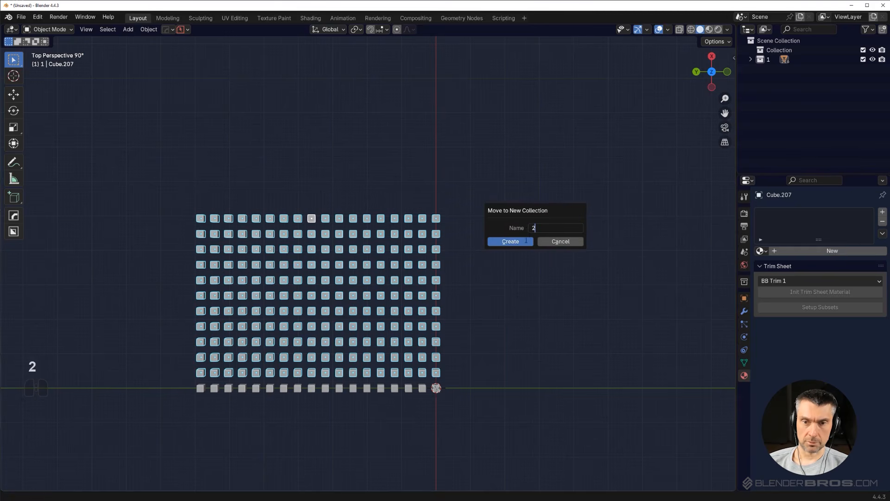
pyautogui.click(514, 241)
pyautogui.click(529, 239)
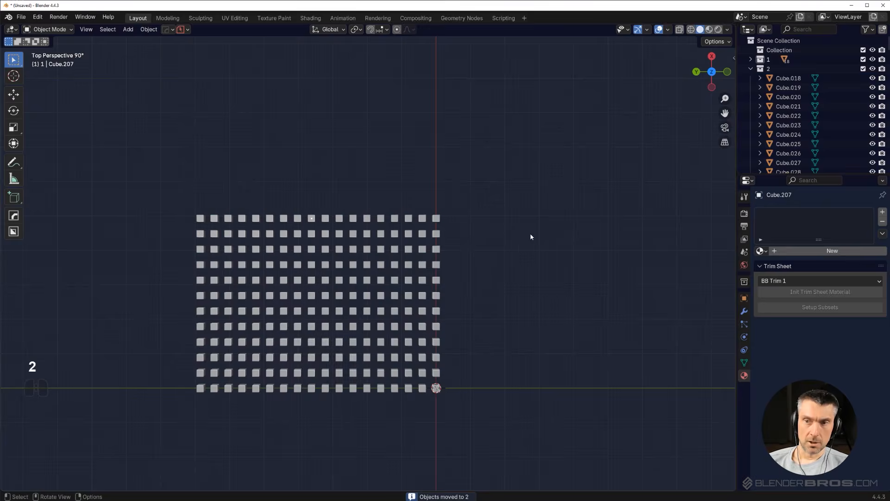
pyautogui.click(750, 68)
# Select a single cube near the middle of the original row, then clear the selection.
pyautogui.moveTo(510, 222); pyautogui.dragTo(349, 166, button='middle')
pyautogui.scroll(2, 464, 241)
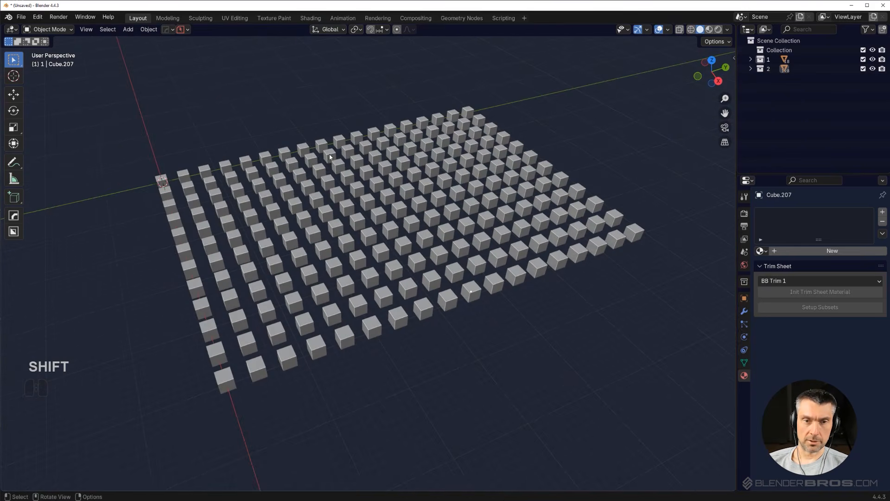
pyautogui.click(334, 146)
pyautogui.scroll(-3, 527, 277)
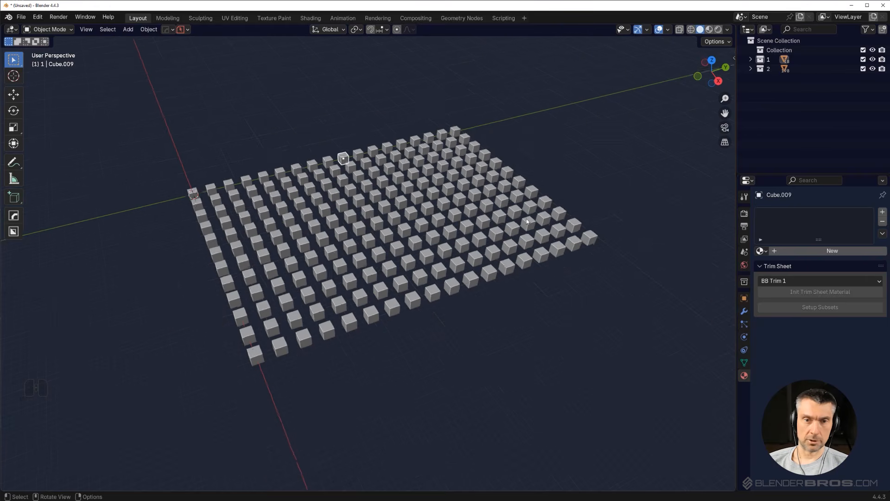
pyautogui.moveTo(527, 276); pyautogui.dragTo(522, 217, button='middle')
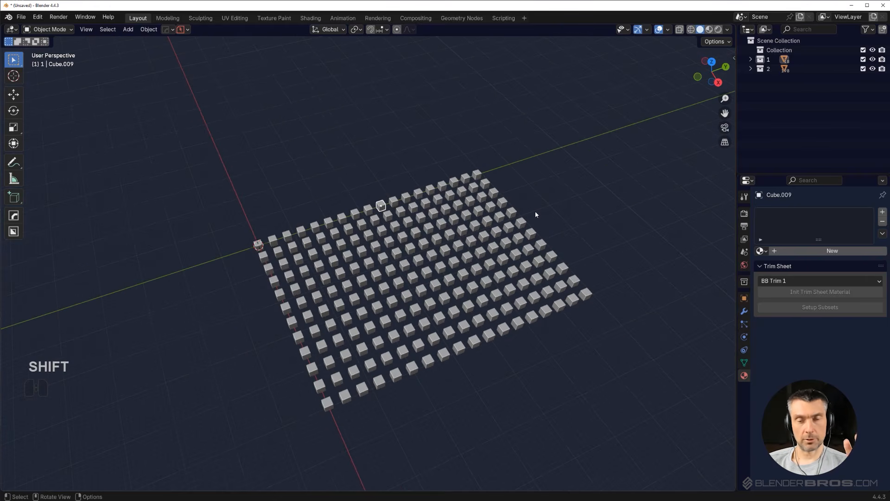
pyautogui.hotkey('alt', 'a')
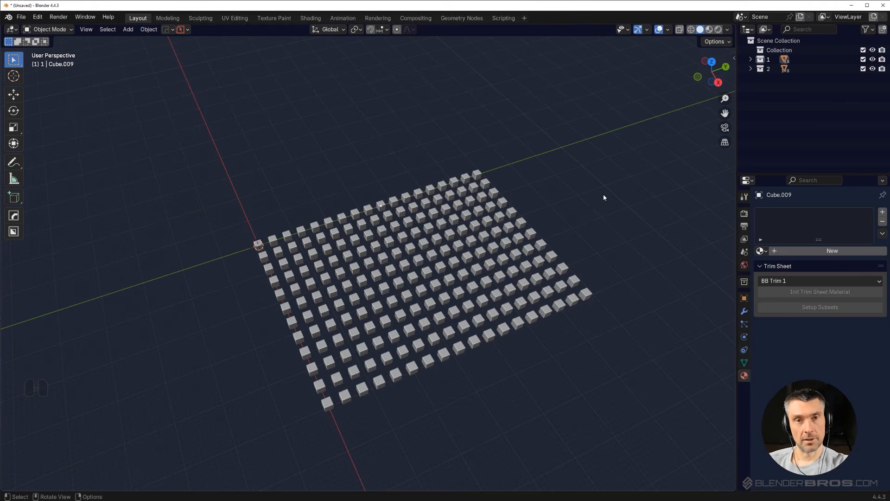
# Use Select Objects on collection 2 in the Outliner to select all of its cubes.
pyautogui.keyDown('shift'); pyautogui.moveTo(607, 197); pyautogui.dragTo(572, 160, button='middle'); pyautogui.keyUp('shift')
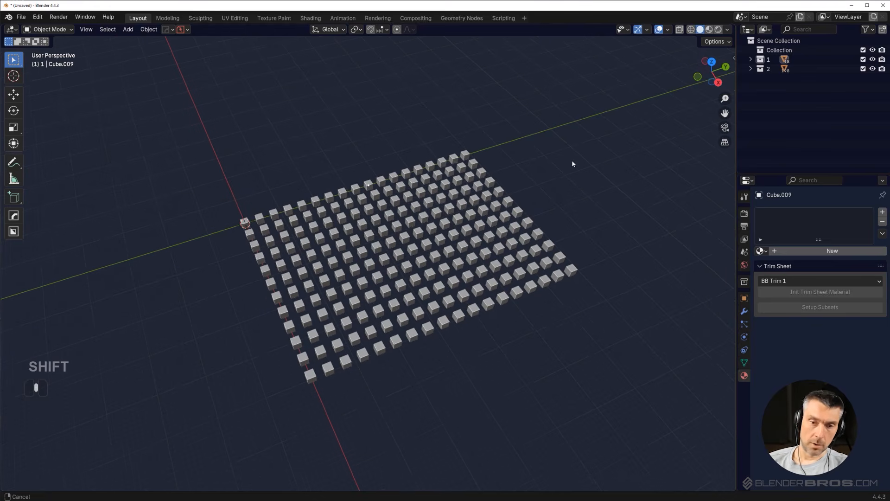
pyautogui.rightClick(772, 70)
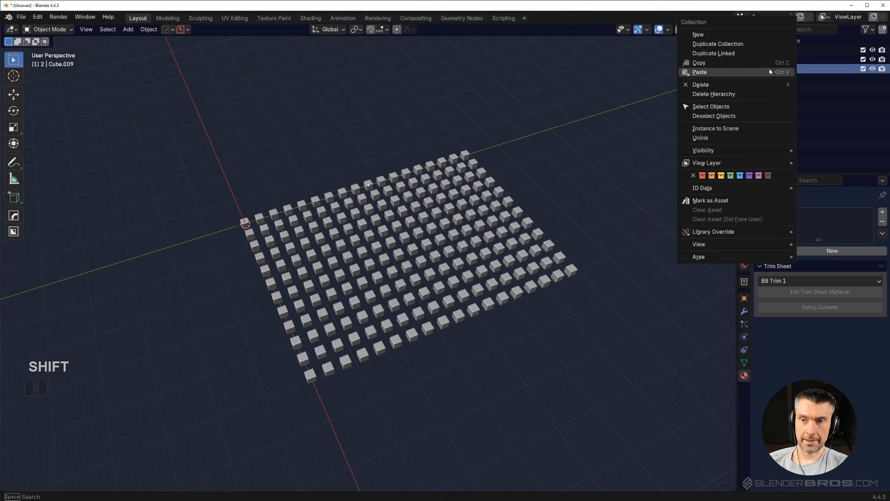
pyautogui.click(756, 106)
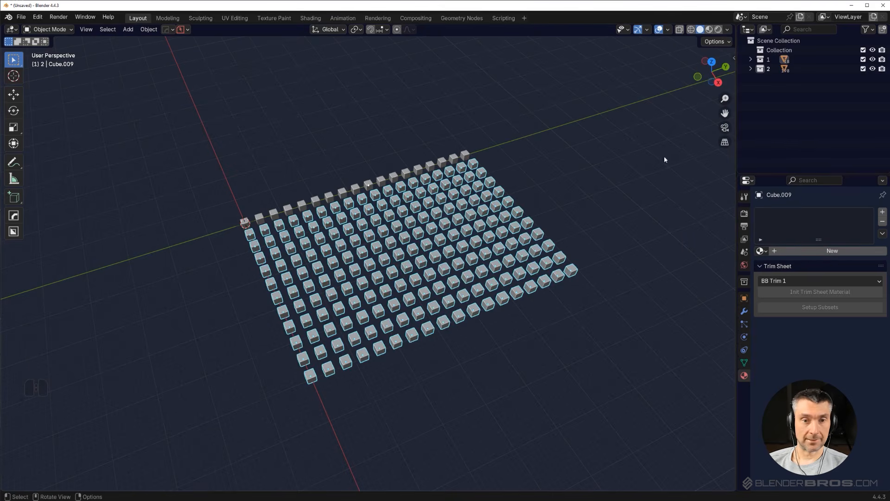
pyautogui.moveTo(531, 201); pyautogui.dragTo(573, 190, button='middle')
pyautogui.moveTo(394, 249); pyautogui.dragTo(531, 226, button='middle')
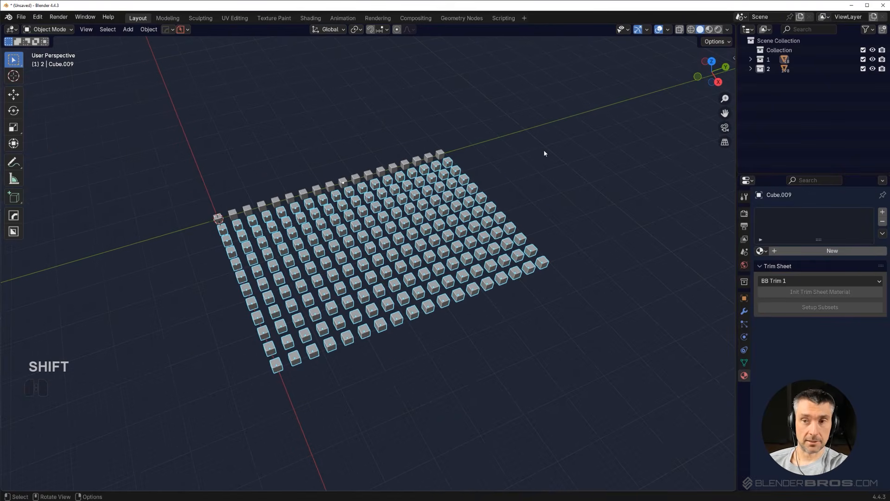
# Expand collections 2 and 1 in the Outliner and review which of their objects are selected.
pyautogui.click(751, 68)
pyautogui.scroll(-2, 816, 93)
pyautogui.scroll(2, 815, 72)
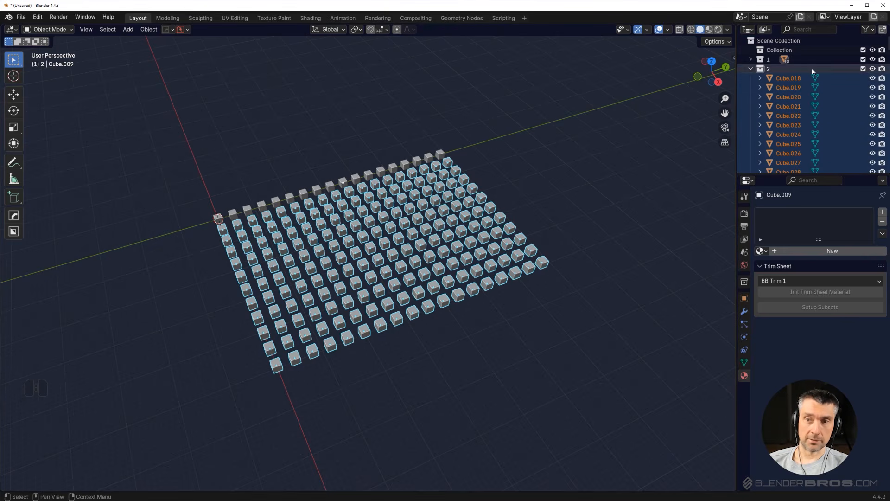
pyautogui.click(750, 60)
pyautogui.scroll(-5, 808, 73)
pyautogui.scroll(-20, 830, 62)
pyautogui.scroll(20, 837, 88)
pyautogui.scroll(3, 708, 135)
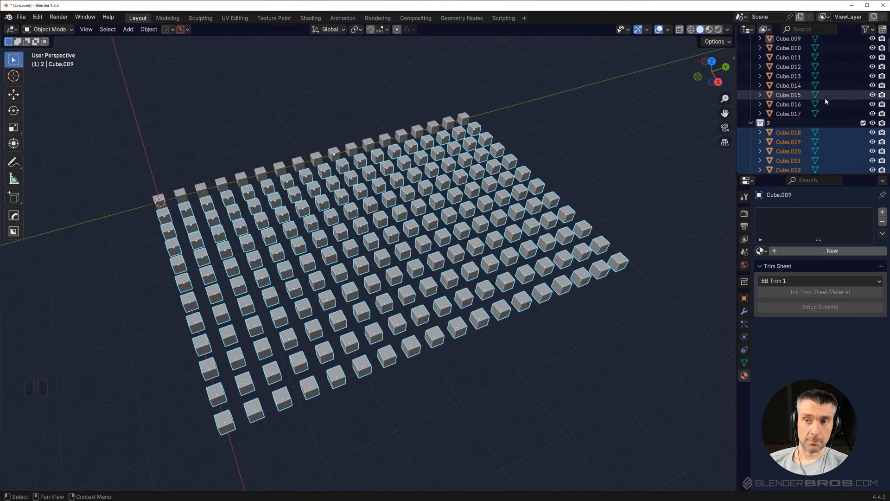
pyautogui.scroll(4, 827, 99)
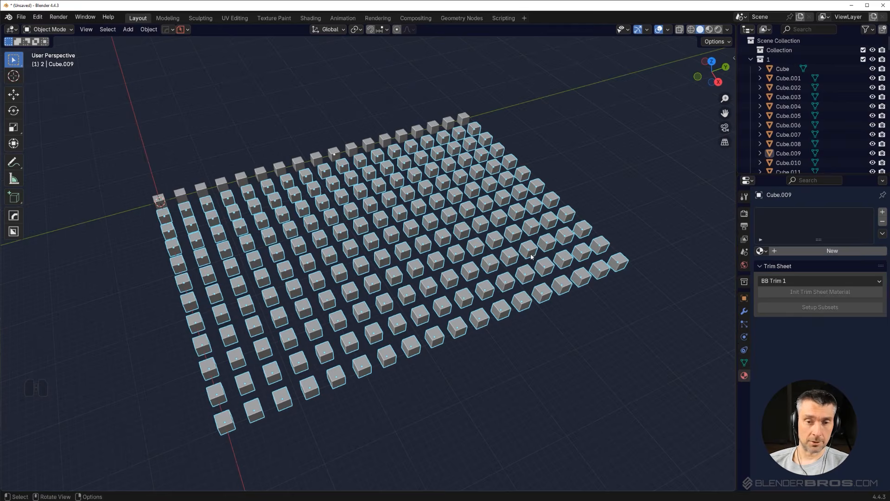
# Clear the selection and select a single cube near the middle of the grid.
pyautogui.scroll(1, 490, 266)
pyautogui.click(608, 151)
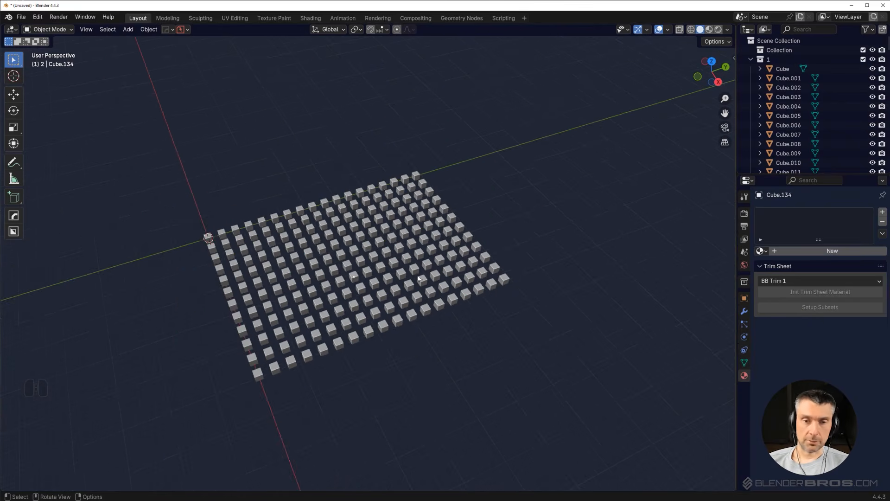
pyautogui.scroll(2, 388, 283)
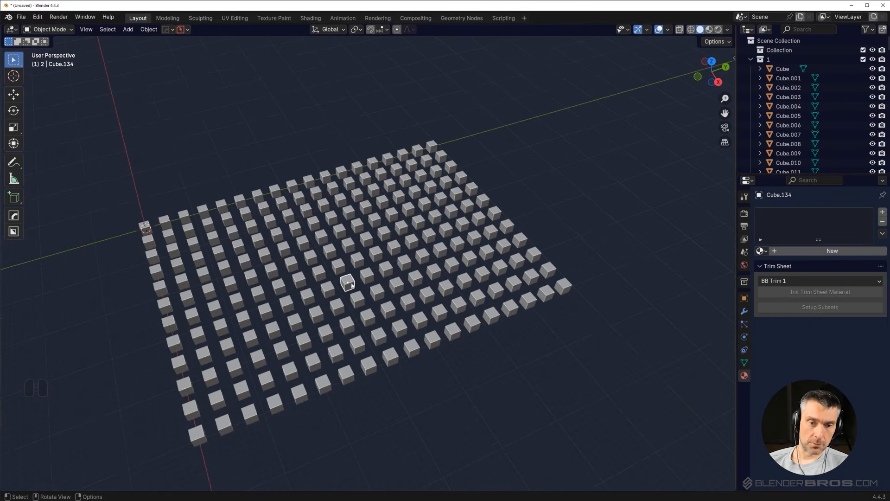
pyautogui.keyDown('shift'); pyautogui.moveTo(198, 337); pyautogui.dragTo(379, 293, button='middle'); pyautogui.keyUp('shift')
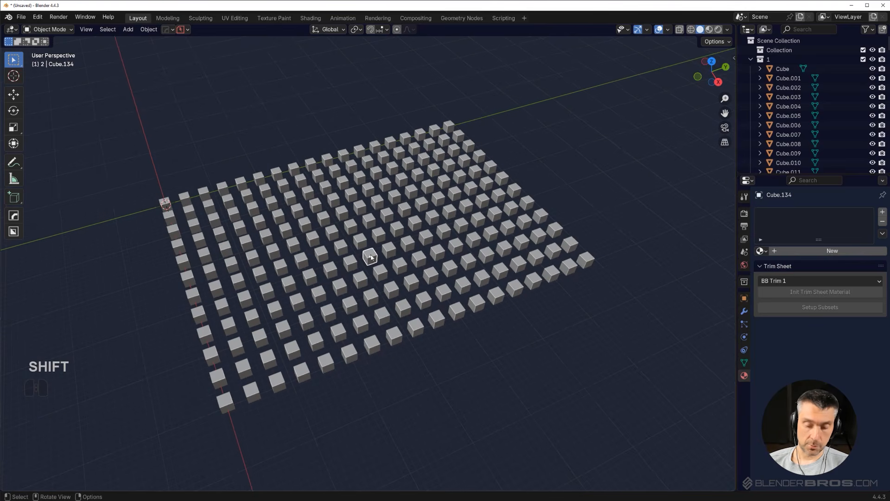
pyautogui.press('g')
pyautogui.rightClick(424, 185)
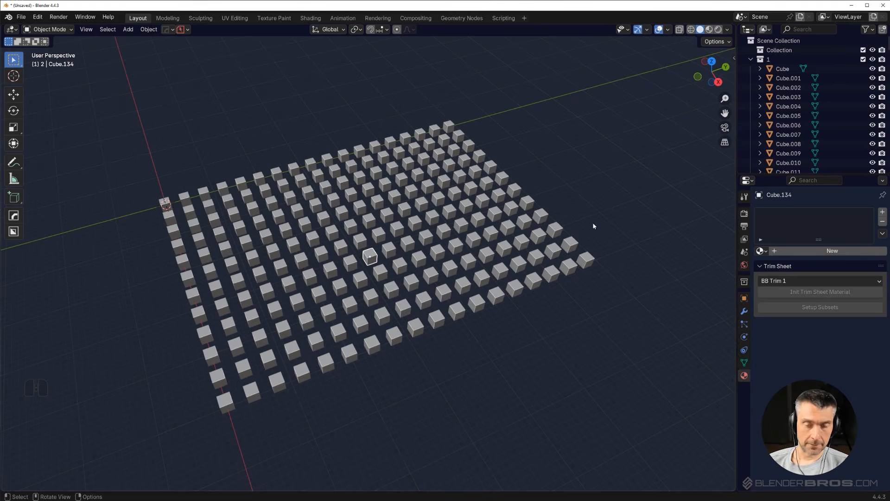
pyautogui.press('g')
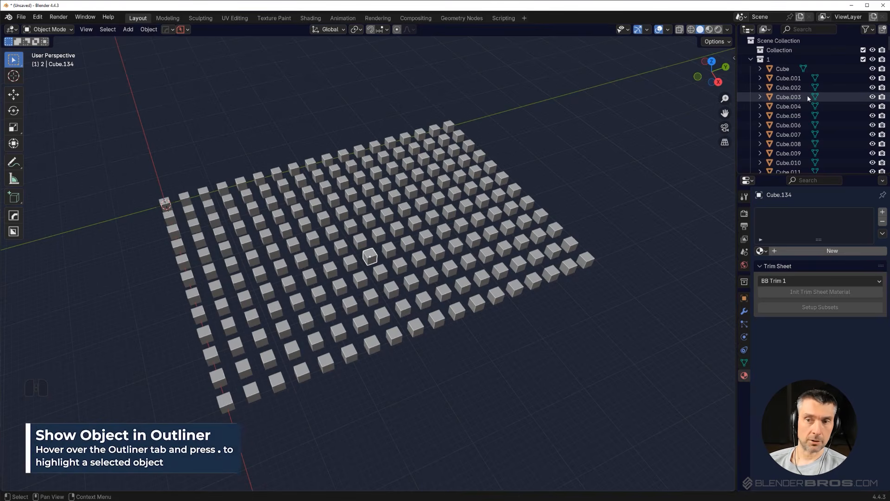
# Reveal the selected cube's entry in the Outliner and toggle its viewport visibility.
pyautogui.press('KP_Decimal')
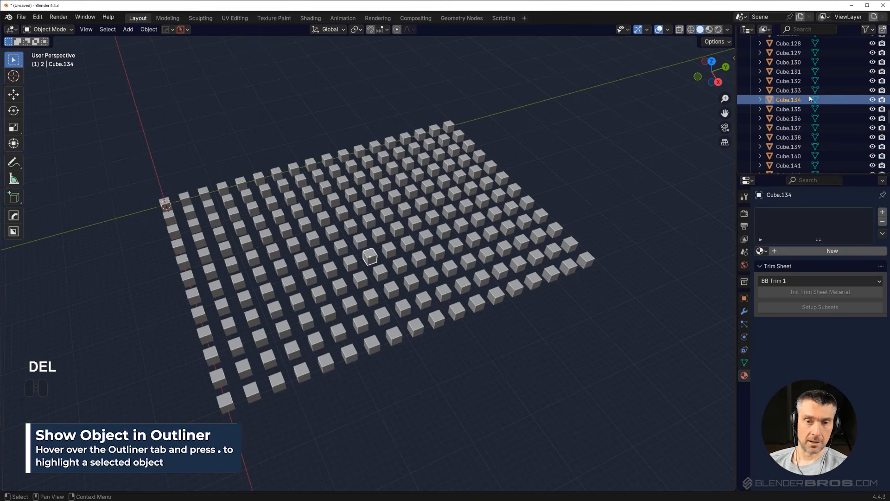
pyautogui.click(872, 99)
pyautogui.click(873, 100)
pyautogui.click(872, 100)
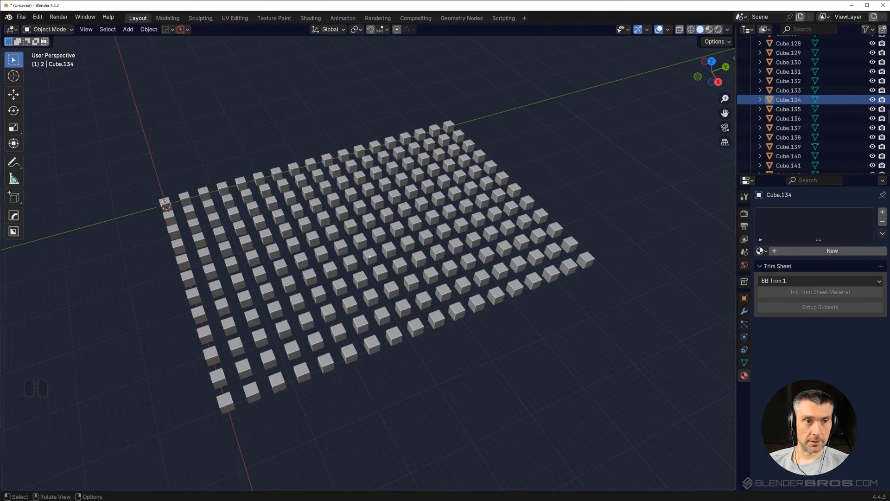
# Look through the Navigation, Keymap and Input preferences for the Emulate Numpad option, leave it unchanged and close the preferences.
pyautogui.click(37, 16)
pyautogui.click(57, 138)
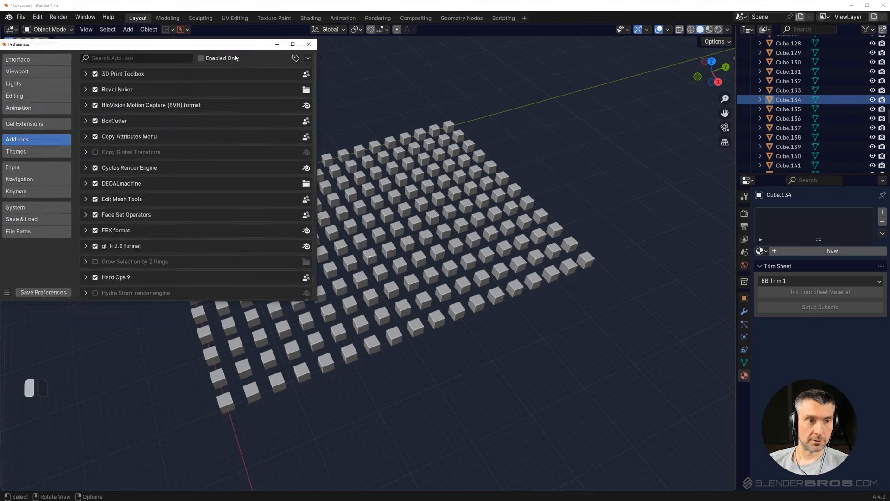
pyautogui.click(154, 197)
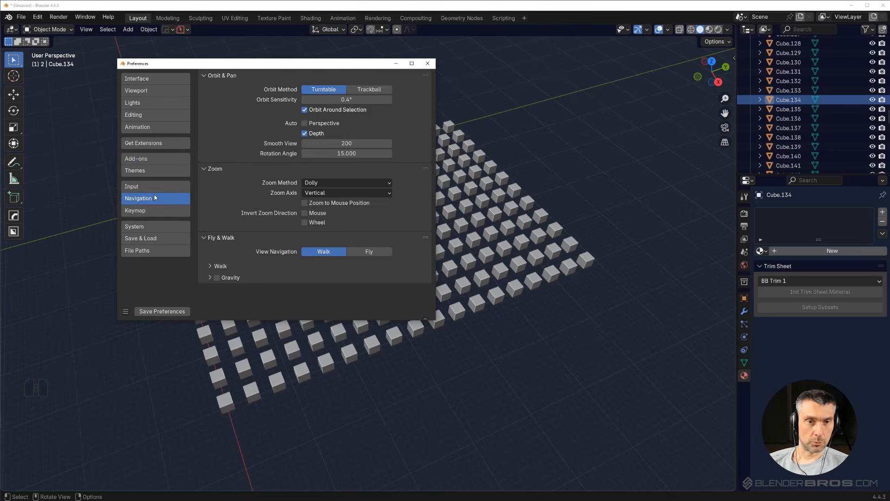
pyautogui.click(157, 213)
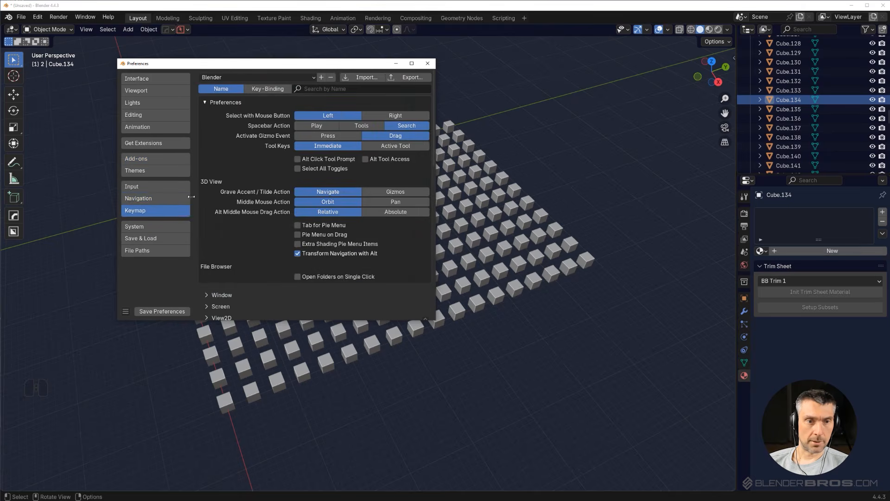
pyautogui.click(142, 187)
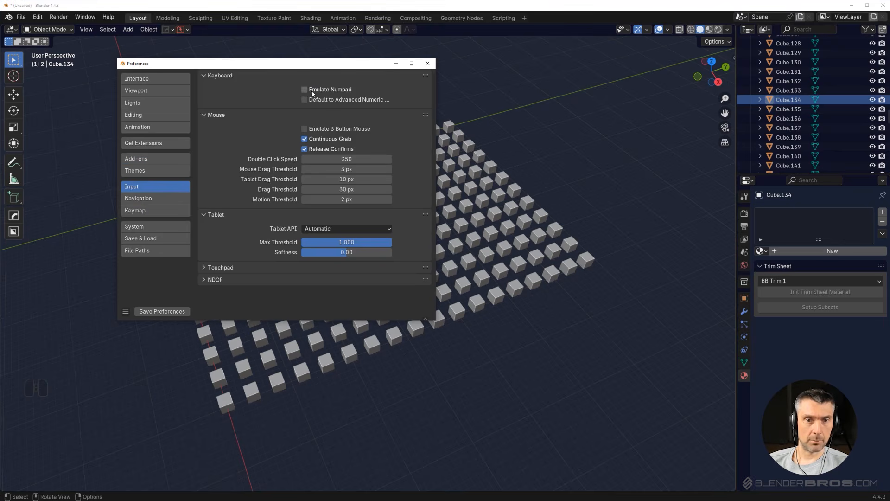
pyautogui.click(428, 63)
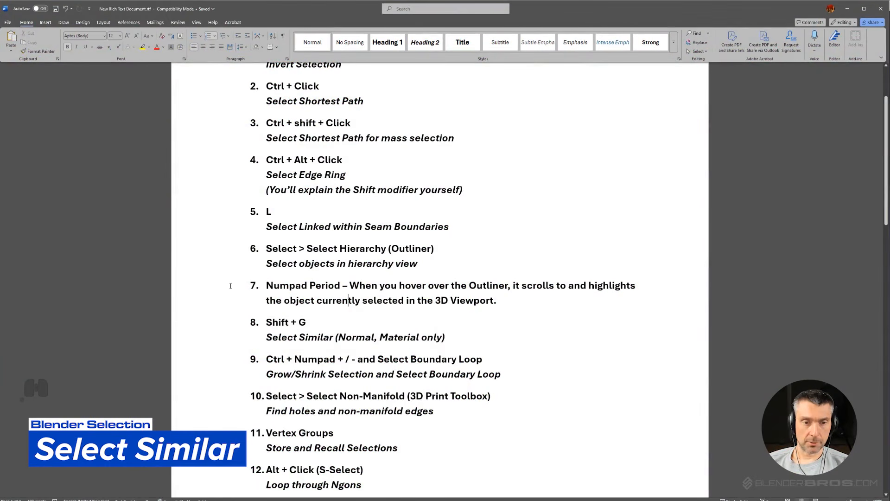
# Switch to the Word outline and go from item 7 to item 8, Select Similar.
pyautogui.doubleClick(231, 286)
pyautogui.doubleClick(225, 322)
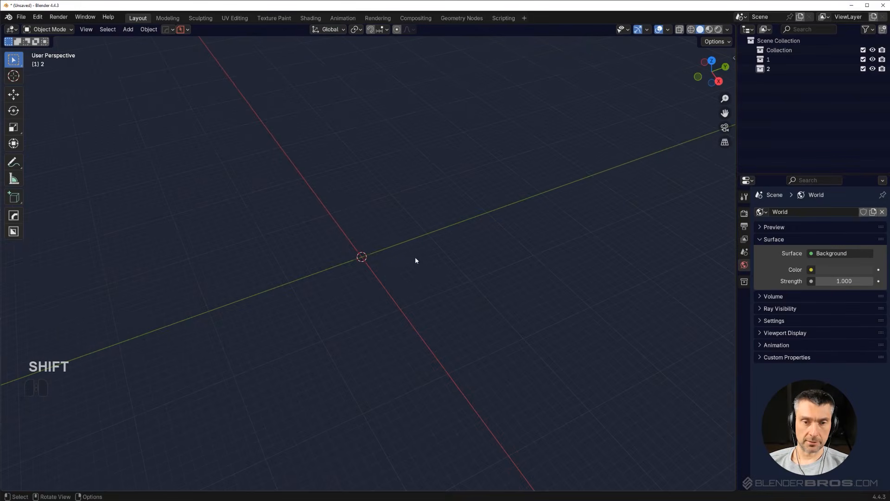
# Switch to Blender, add a cube at the origin and place a duplicate of it farther along the Y axis.
pyautogui.hotkey('shift', 'a')
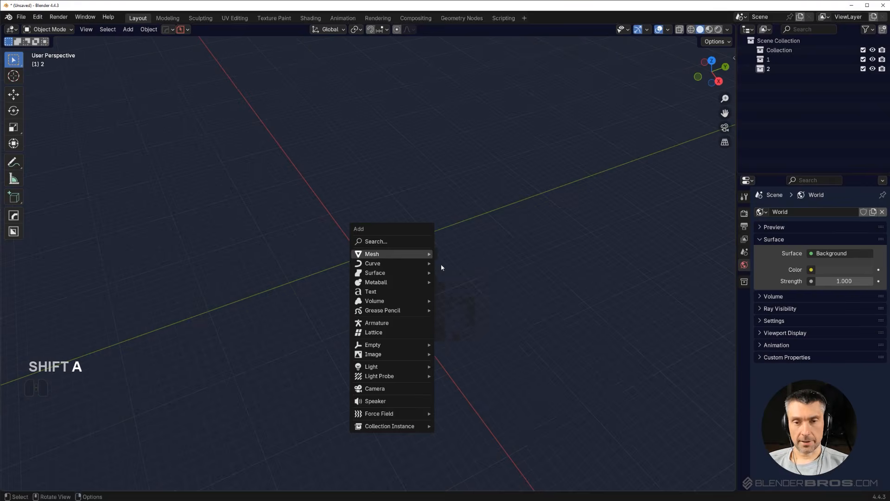
pyautogui.click(464, 287)
pyautogui.scroll(6, 433, 330)
pyautogui.keyDown('shift'); pyautogui.moveTo(450, 276); pyautogui.dragTo(404, 300, button='middle'); pyautogui.keyUp('shift')
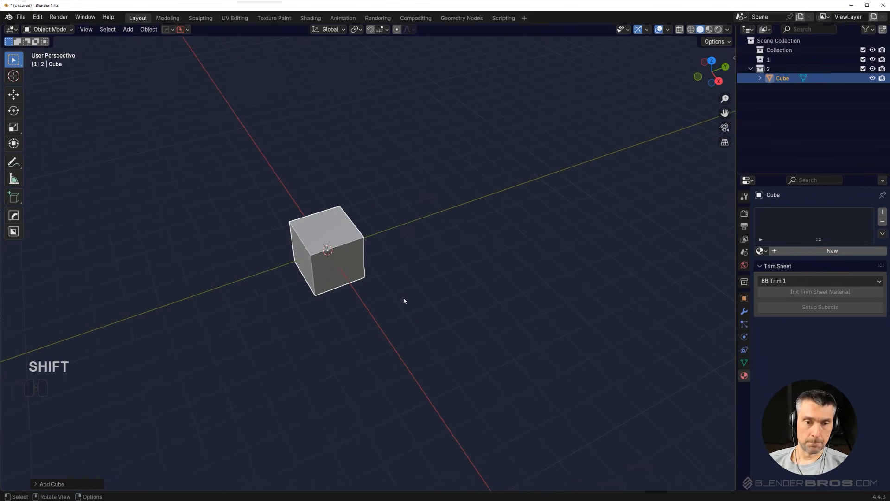
pyautogui.hotkey('shift', 'd')
pyautogui.press('y')
pyautogui.click(478, 243)
# Assign a unique blank material to each of the two cubes and select each cube to check its material.
pyautogui.hotkey('alt', 'm')
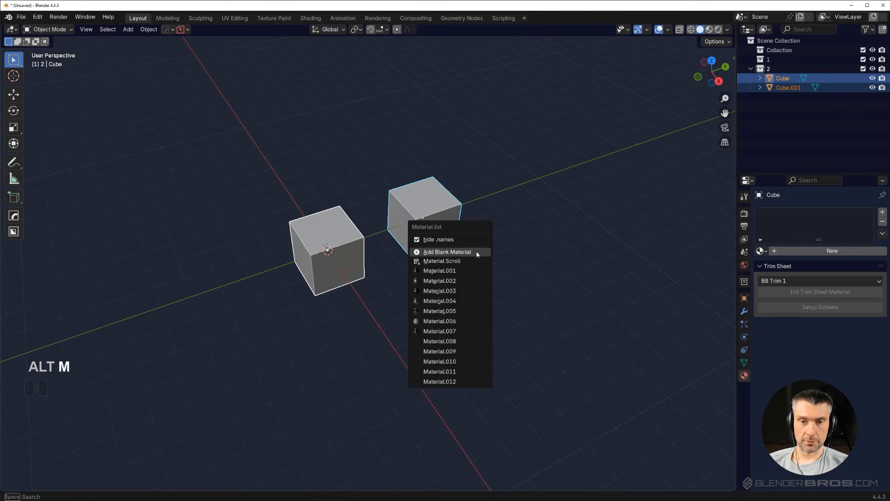
pyautogui.keyDown('ctrl'); pyautogui.click(475, 254); pyautogui.keyUp('ctrl')
pyautogui.keyDown('ctrl'); pyautogui.moveTo(366, 225); pyautogui.dragTo(352, 264, button='middle'); pyautogui.keyUp('ctrl')
pyautogui.keyDown('shift'); pyautogui.moveTo(399, 220); pyautogui.dragTo(437, 268, button='middle'); pyautogui.keyUp('shift')
pyautogui.click(398, 270)
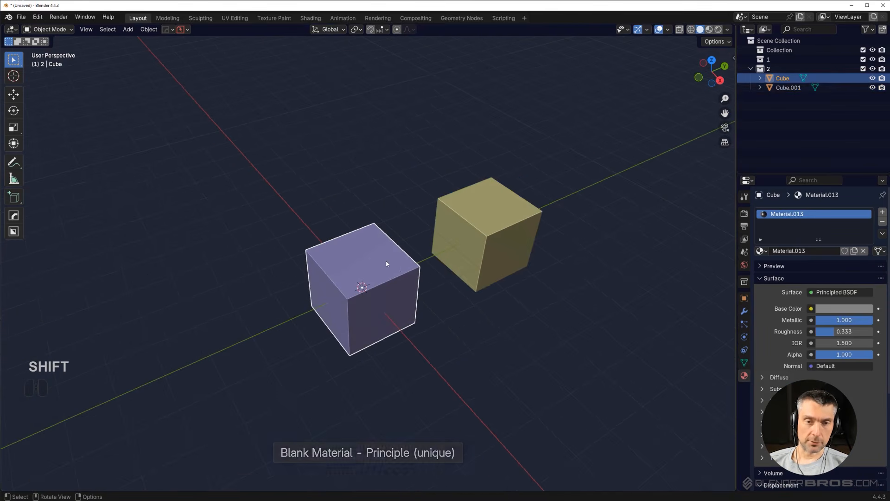
pyautogui.click(524, 218)
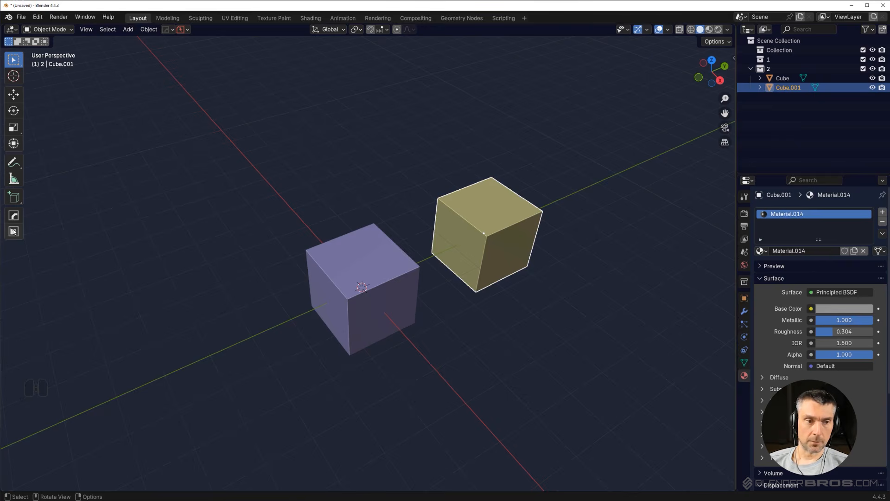
# Purge the file's unused data-blocks through the Outliner, then check the yellow cube's list of available materials.
pyautogui.click(765, 29)
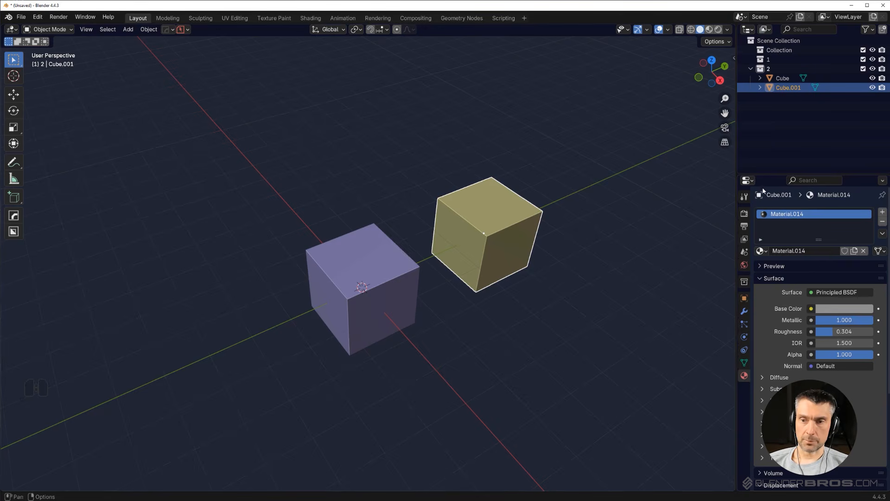
pyautogui.click(761, 250)
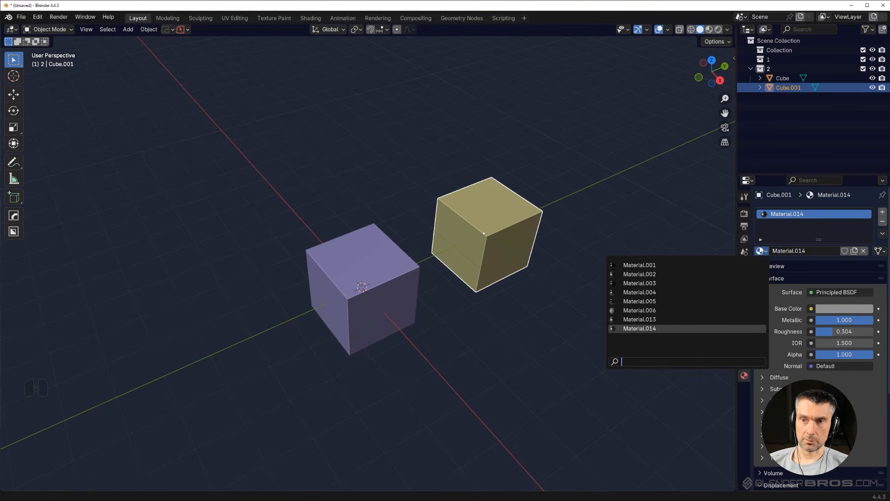
pyautogui.click(765, 29)
pyautogui.click(793, 116)
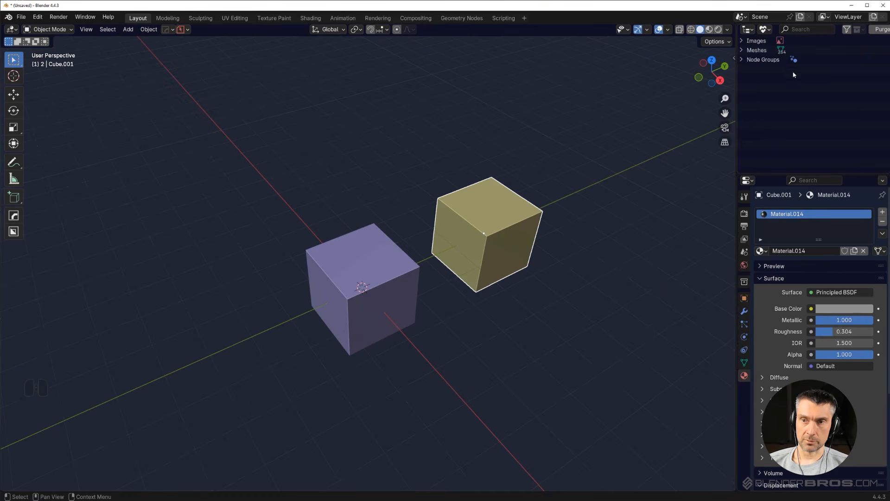
pyautogui.click(873, 30)
pyautogui.click(774, 96)
pyautogui.click(764, 29)
pyautogui.click(780, 62)
pyautogui.click(765, 251)
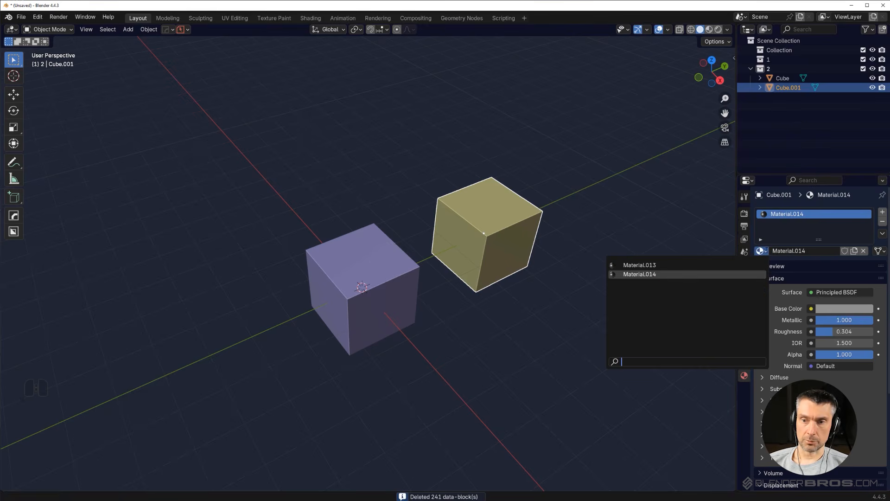
# Select the purple cube, activate BoxCutter and set its cut material to Material.014.
pyautogui.click(376, 278)
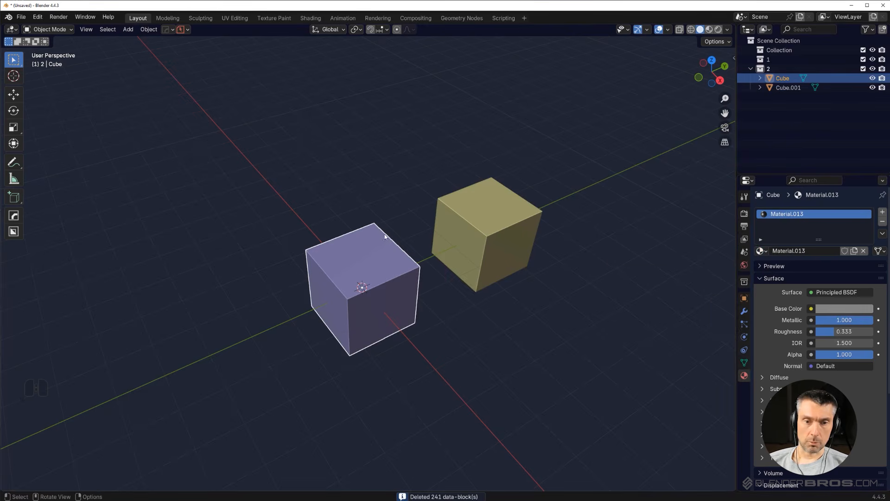
pyautogui.press('d')
pyautogui.press('Escape')
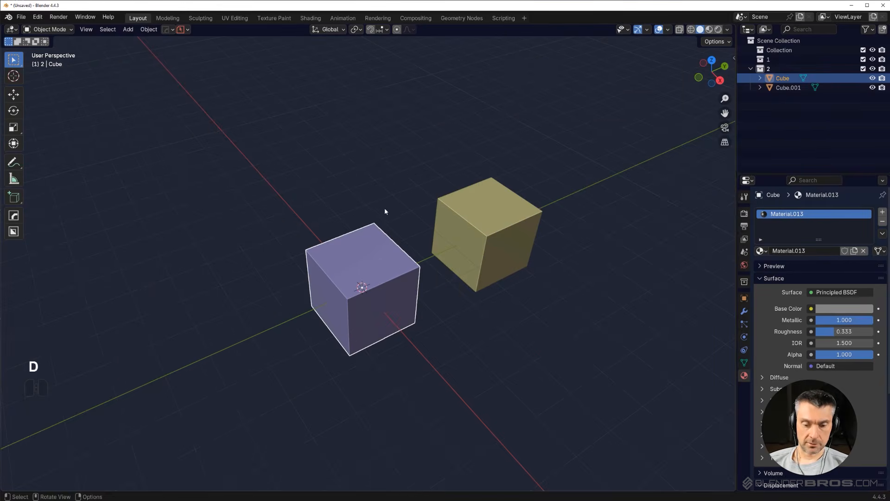
pyautogui.hotkey('alt', 'w')
pyautogui.press('d')
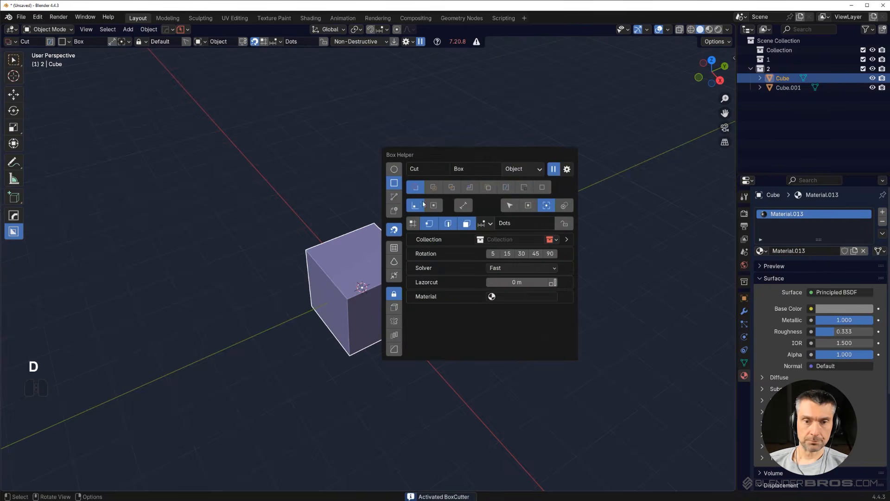
pyautogui.click(512, 299)
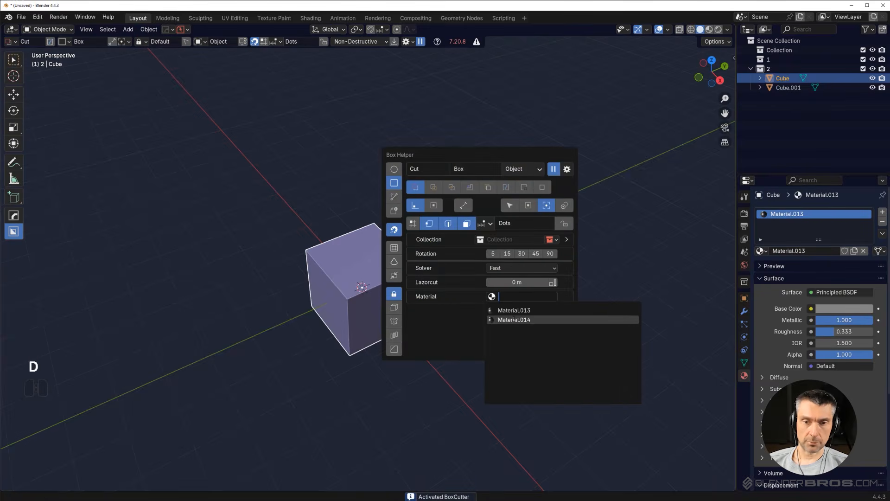
pyautogui.click(514, 319)
# Cut two box-shaped notches into the purple cube's upper edges, about 1.28 and 0.95 deep.
pyautogui.moveTo(383, 251); pyautogui.dragTo(386, 305)
pyautogui.click(384, 341)
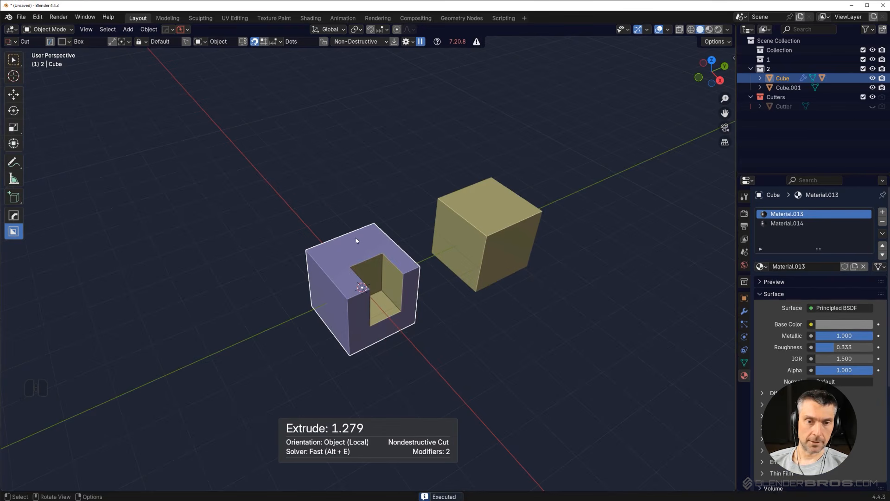
pyautogui.moveTo(332, 254); pyautogui.dragTo(297, 282)
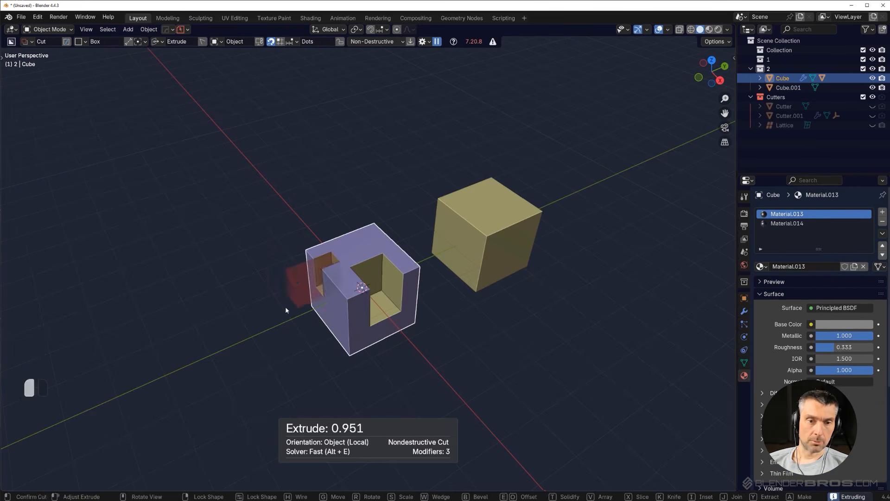
pyautogui.click(297, 282)
# Apply the cut modifiers on the purple cube with the HardOps Smart Apply operation.
pyautogui.press('q')
pyautogui.moveTo(385, 304)
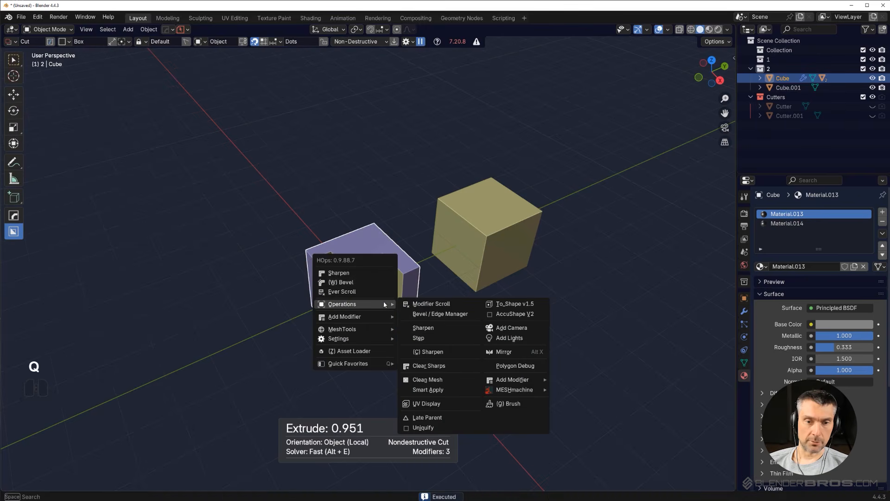
pyautogui.click(447, 389)
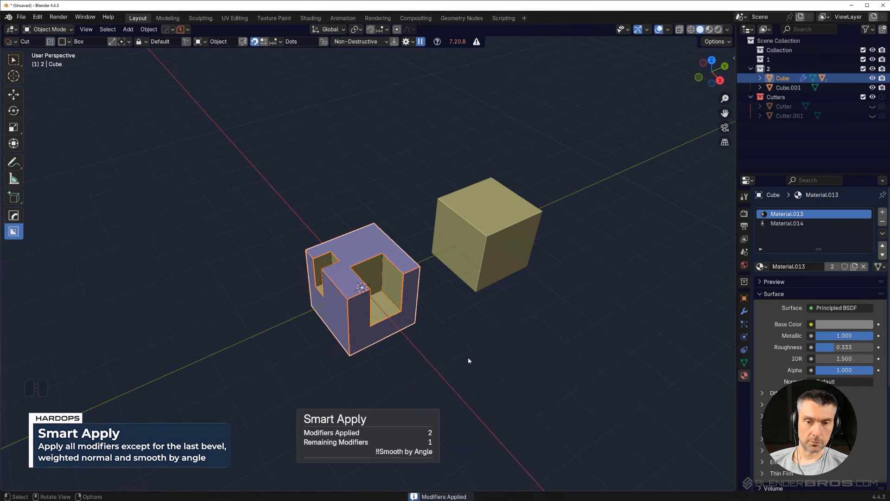
# Join the notched purple cube into the yellow cube and fix the shading of the joined object with Autosmooth.
pyautogui.keyDown('shift'); pyautogui.click(484, 250); pyautogui.keyUp('shift')
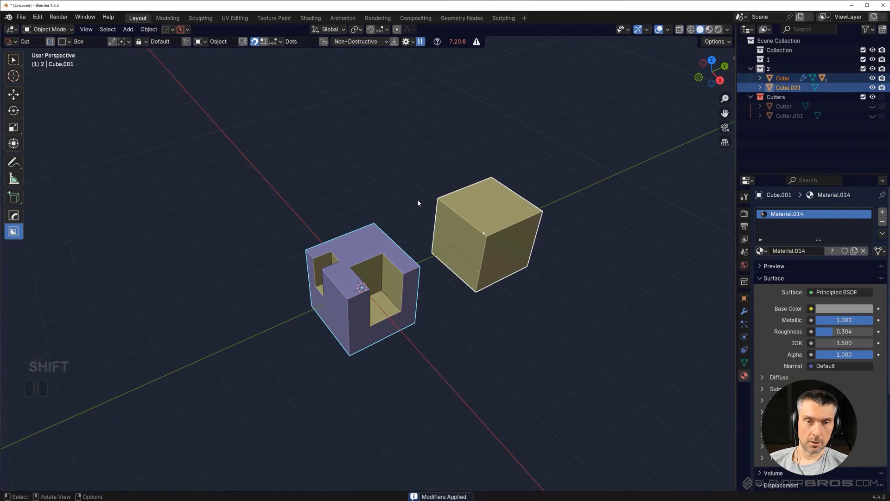
pyautogui.hotkey('ctrl', 'j')
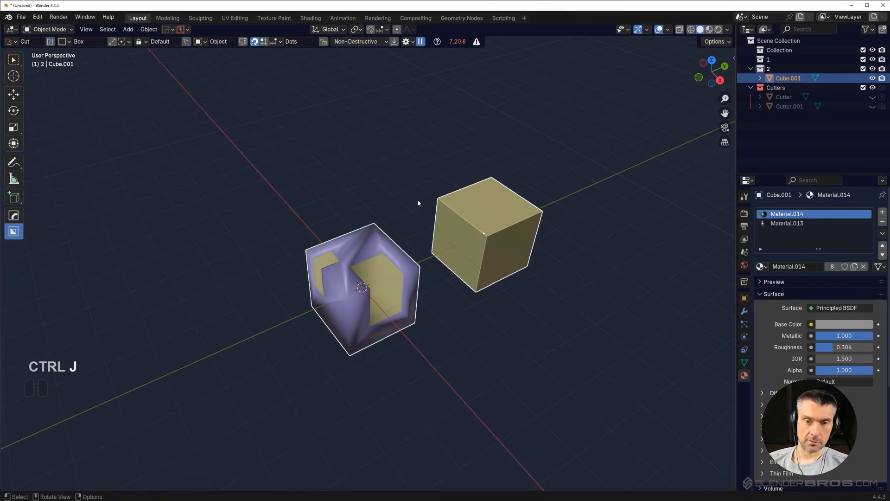
pyautogui.press('q')
pyautogui.keyDown('shift'); pyautogui.click(404, 154); pyautogui.keyUp('shift')
pyautogui.click(410, 158)
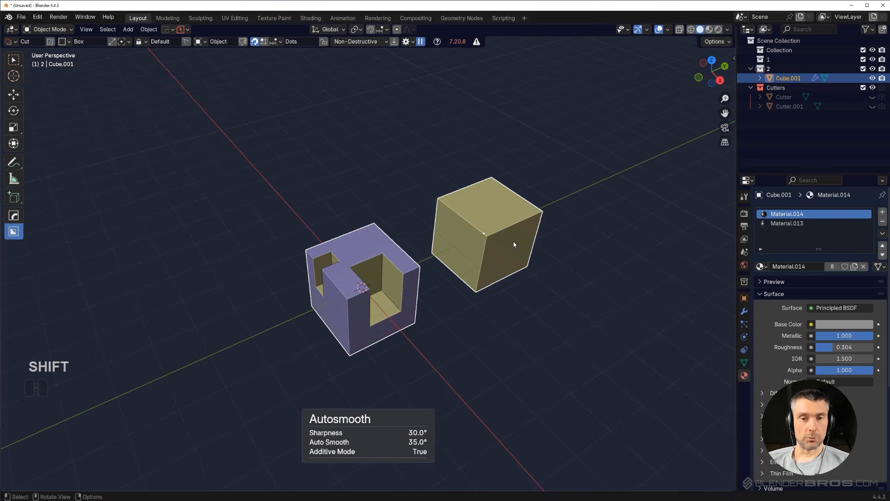
# Add a third cube, placed along the Y axis beyond the yellow cube, and give it a blank material.
pyautogui.keyDown('shift'); pyautogui.moveTo(513, 240); pyautogui.dragTo(481, 288, button='middle'); pyautogui.keyUp('shift')
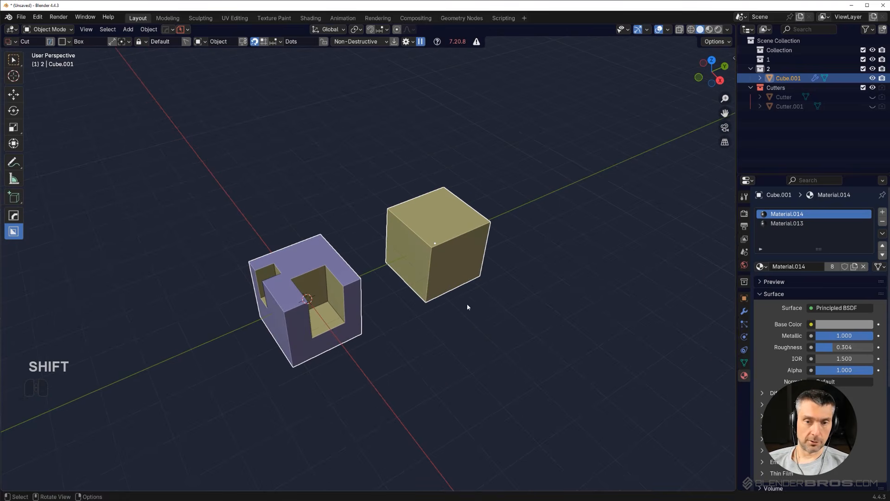
pyautogui.hotkey('shift', 'a')
pyautogui.click(477, 346)
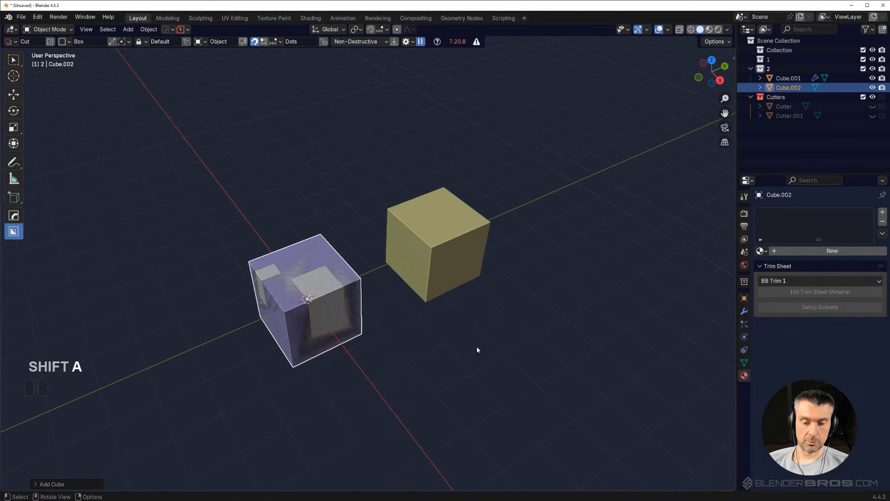
pyautogui.press('g')
pyautogui.press('y')
pyautogui.click(717, 253)
pyautogui.hotkey('alt', 'm')
pyautogui.click(578, 291)
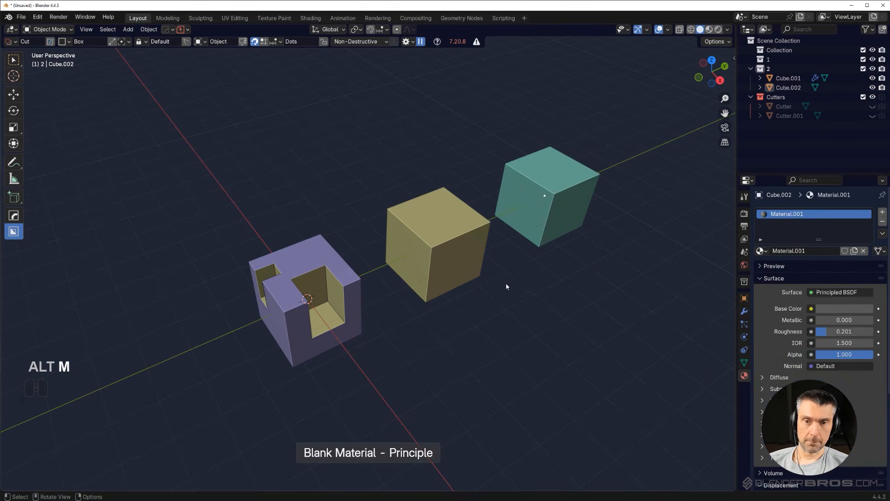
# Select the joined object made of the purple and yellow cubes.
pyautogui.keyDown('shift'); pyautogui.moveTo(507, 286); pyautogui.dragTo(424, 307, button='middle'); pyautogui.keyUp('shift')
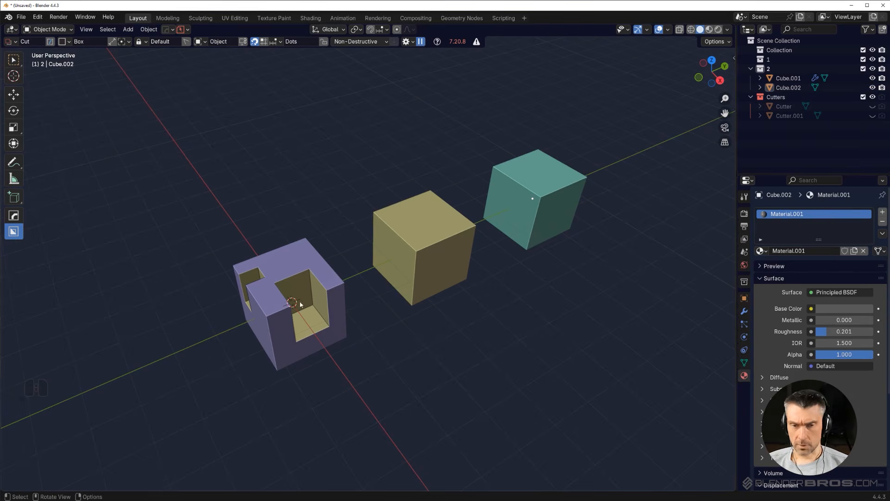
pyautogui.keyDown('shift'); pyautogui.click(310, 309); pyautogui.keyUp('shift')
pyautogui.scroll(2, 300, 308)
pyautogui.scroll(-2, 331, 298)
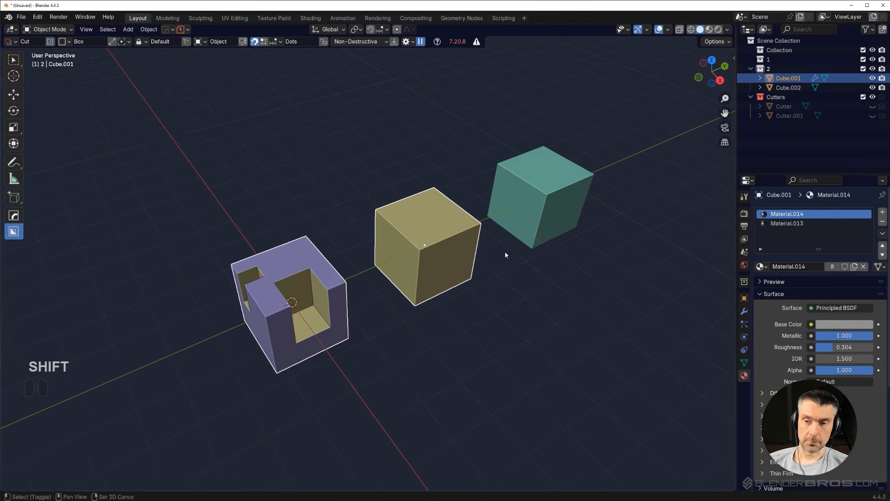
# In Edit Mode on the joined object, select a yellow face inside the purple cube's notch and select all similar faces by Material.
pyautogui.scroll(1, 480, 247)
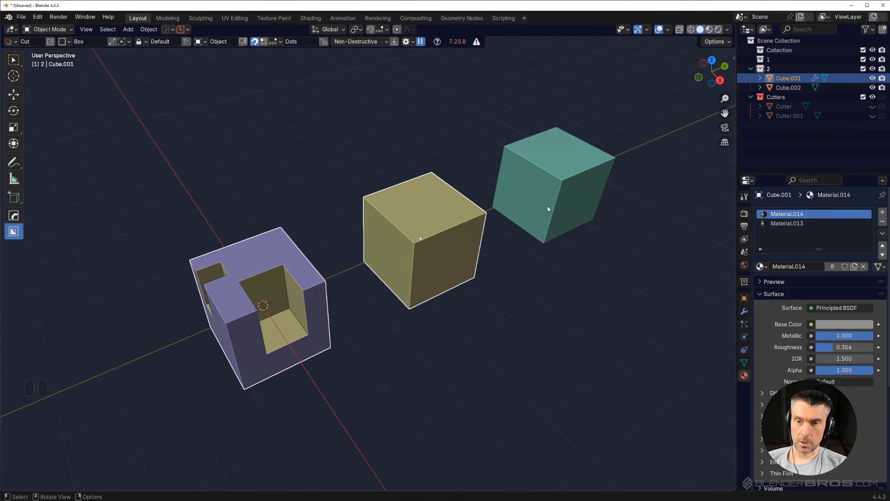
pyautogui.click(551, 185)
pyautogui.click(278, 308)
pyautogui.keyDown('shift'); pyautogui.moveTo(287, 310); pyautogui.dragTo(355, 279, button='middle'); pyautogui.keyUp('shift')
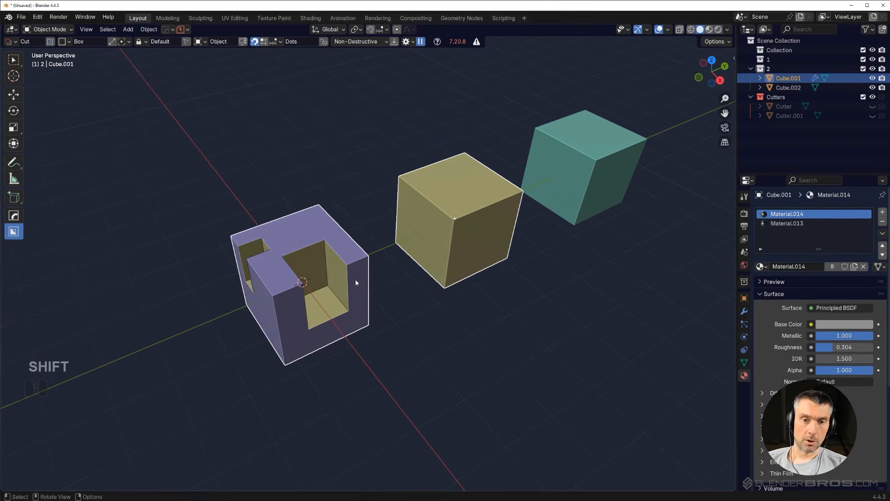
pyautogui.press('Tab')
pyautogui.click(327, 266)
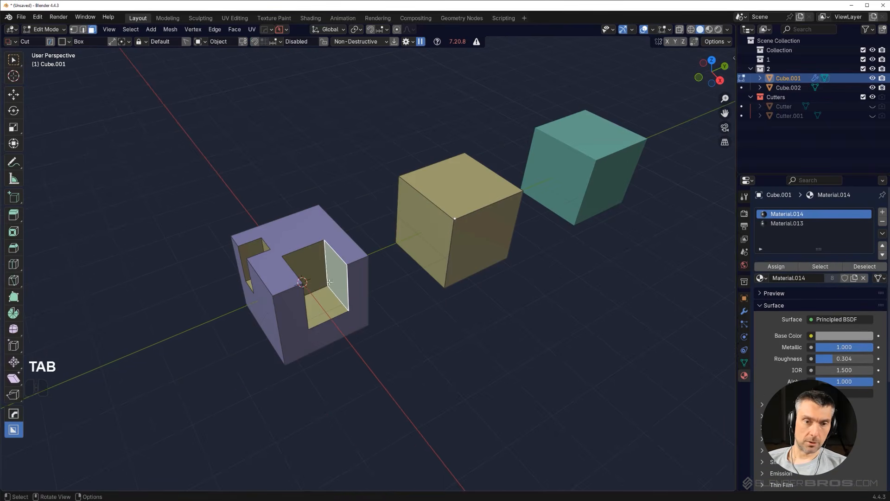
pyautogui.keyDown('shift'); pyautogui.moveTo(355, 280); pyautogui.dragTo(350, 280, button='middle'); pyautogui.keyUp('shift')
pyautogui.moveTo(349, 279)
pyautogui.mouseDown(button='middle')
pyautogui.moveTo(362, 255)
pyautogui.moveTo(359, 270)
pyautogui.mouseUp(button='middle')
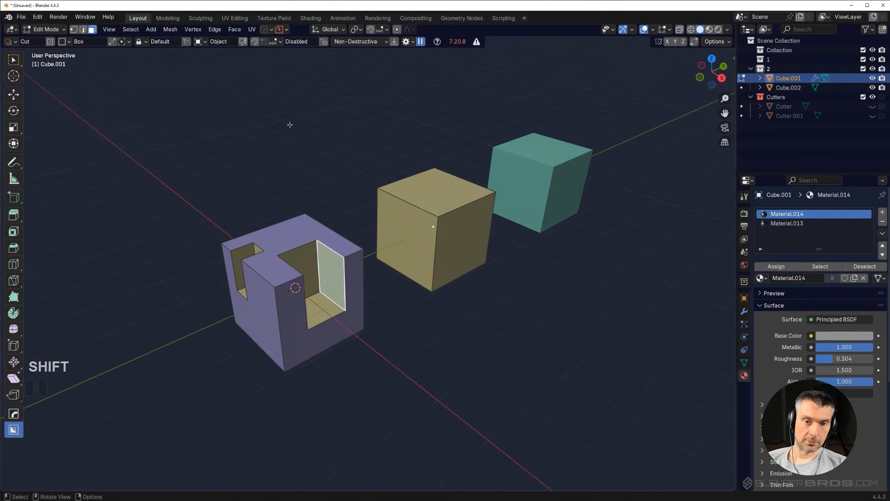
pyautogui.hotkey('shift', 'g')
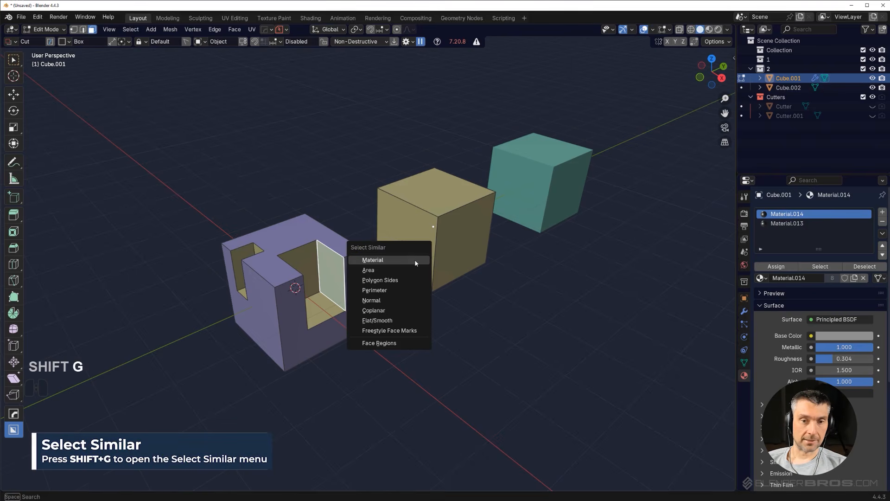
pyautogui.click(415, 261)
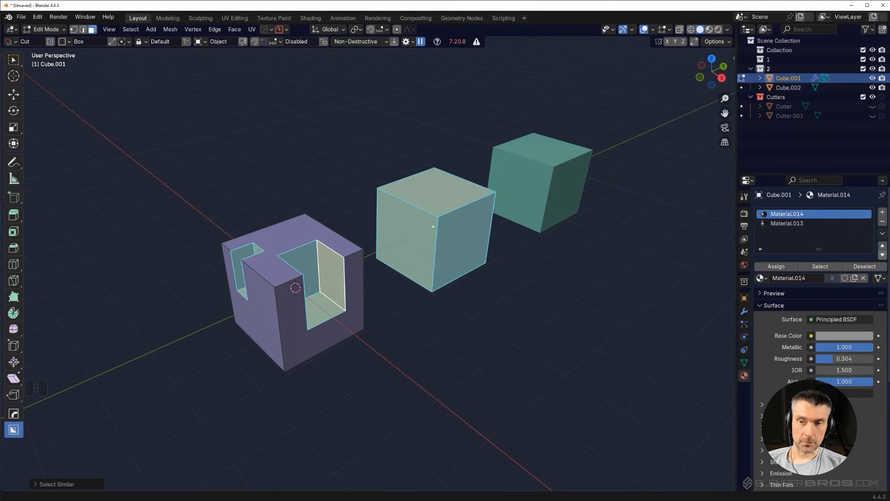
# Assign Material.001 to the selected faces through a new material slot and return to Object Mode.
pyautogui.click(881, 213)
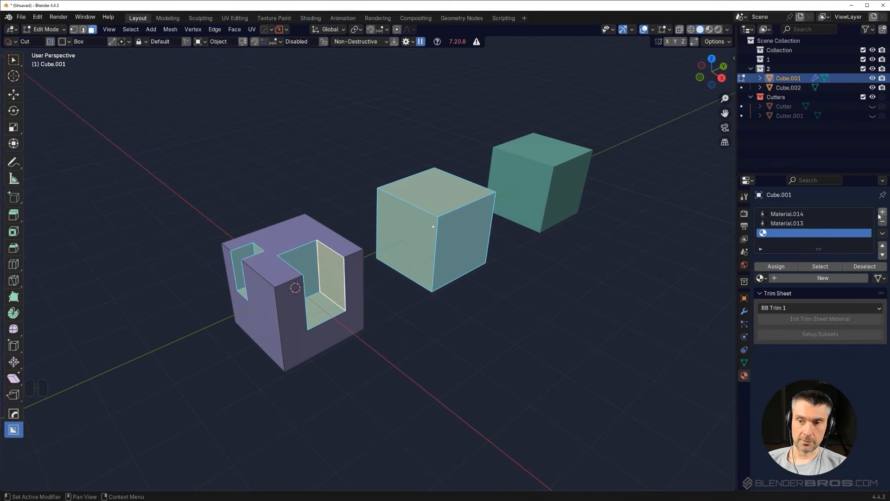
pyautogui.click(761, 278)
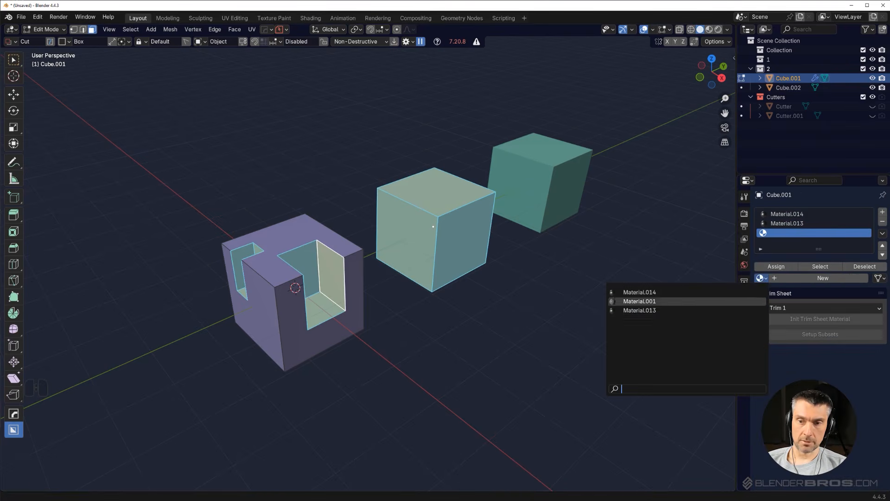
pyautogui.click(695, 301)
pyautogui.click(776, 267)
pyautogui.press('Tab')
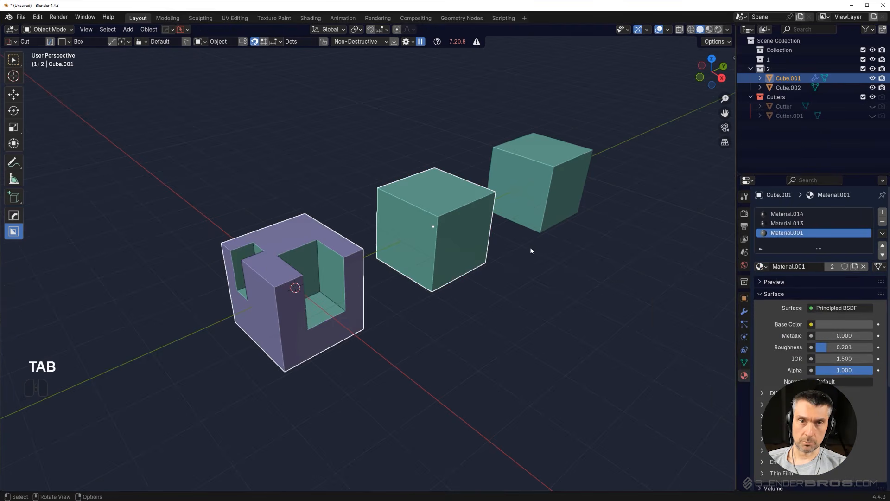
pyautogui.moveTo(454, 247)
pyautogui.mouseDown(button='middle')
pyautogui.moveTo(444, 208)
pyautogui.moveTo(402, 205)
pyautogui.moveTo(439, 245)
pyautogui.mouseUp(button='middle')
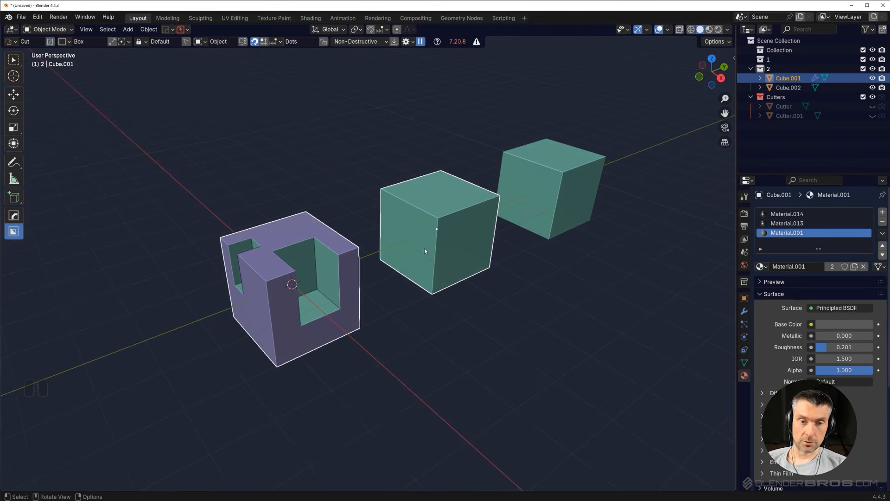
# Delete all the visible cubes from the scene.
pyautogui.press('a')
pyautogui.press('x')
pyautogui.click(459, 281)
# Add a new cube and stretch it along the Y axis into a long rectangular block.
pyautogui.hotkey('shift', 'a')
pyautogui.moveTo(459, 281)
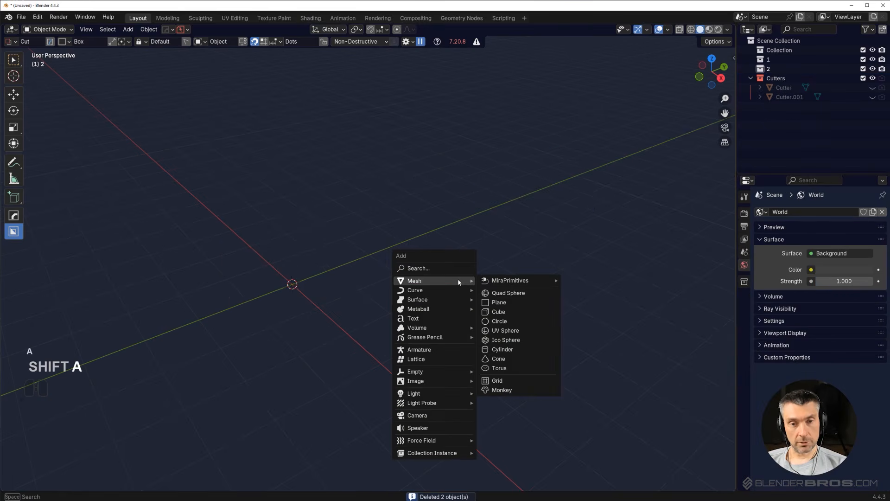
pyautogui.click(507, 313)
pyautogui.keyDown('shift'); pyautogui.moveTo(478, 297); pyautogui.dragTo(506, 293, button='middle'); pyautogui.keyUp('shift')
pyautogui.press('s')
pyautogui.press('y')
pyautogui.click(316, 198)
pyautogui.scroll(-2, 344, 190)
pyautogui.keyDown('shift'); pyautogui.moveTo(315, 198); pyautogui.dragTo(375, 182, button='middle'); pyautogui.keyUp('shift')
pyautogui.scroll(3, 347, 218)
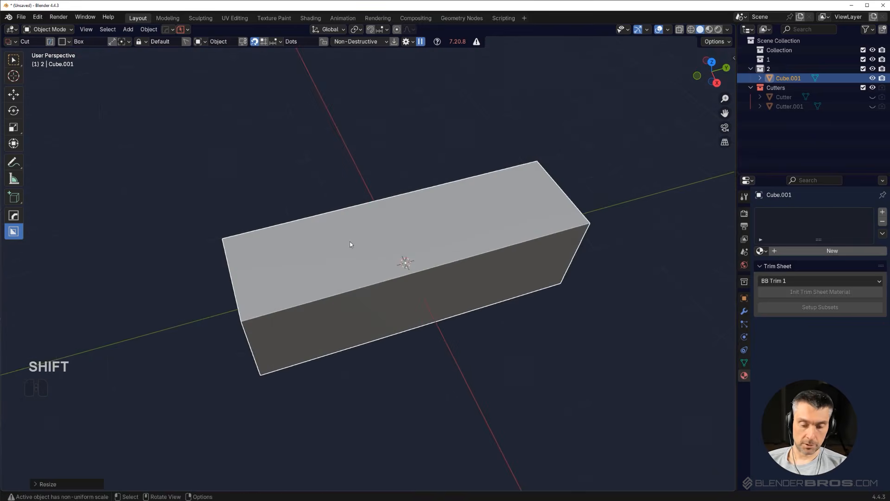
# Cut a row of nine round holes about 0.3 deep along the block's top face, using a circular BoxCutter shape with a live array.
pyautogui.moveTo(351, 246); pyautogui.dragTo(380, 213, button='middle')
pyautogui.press('d')
pyautogui.click(377, 200)
pyautogui.moveTo(269, 254); pyautogui.dragTo(284, 259)
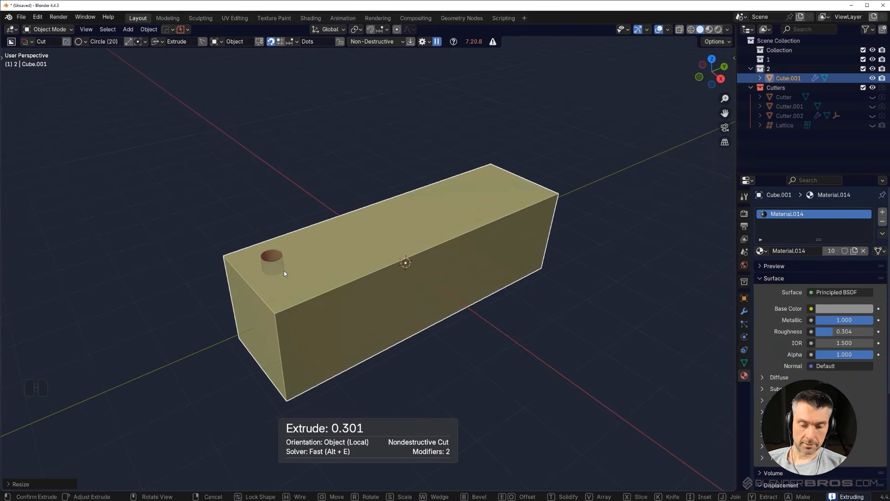
pyautogui.press('v')
pyautogui.press('x')
pyautogui.scroll(4, 361, 237)
pyautogui.click(381, 233)
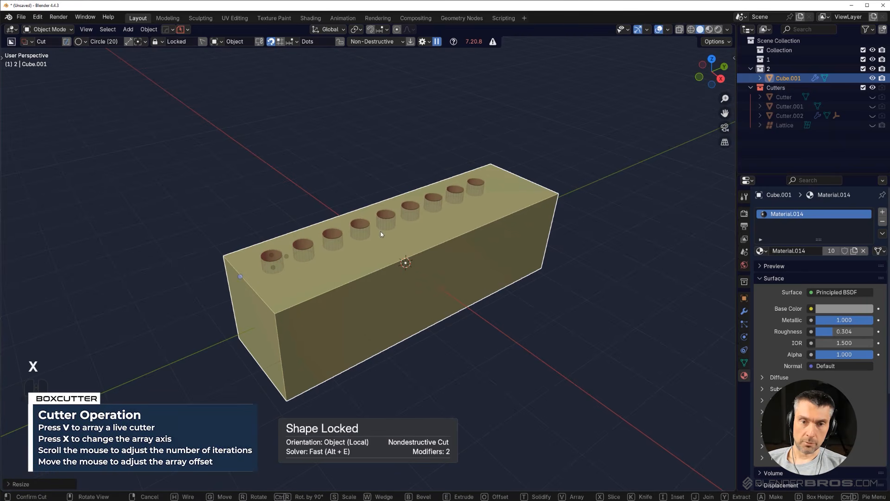
pyautogui.click(380, 233)
# Add a second array to the hole cutter with HardOps Array V2 to create a parallel second row of holes.
pyautogui.moveTo(380, 233); pyautogui.dragTo(415, 248, button='middle')
pyautogui.press('q')
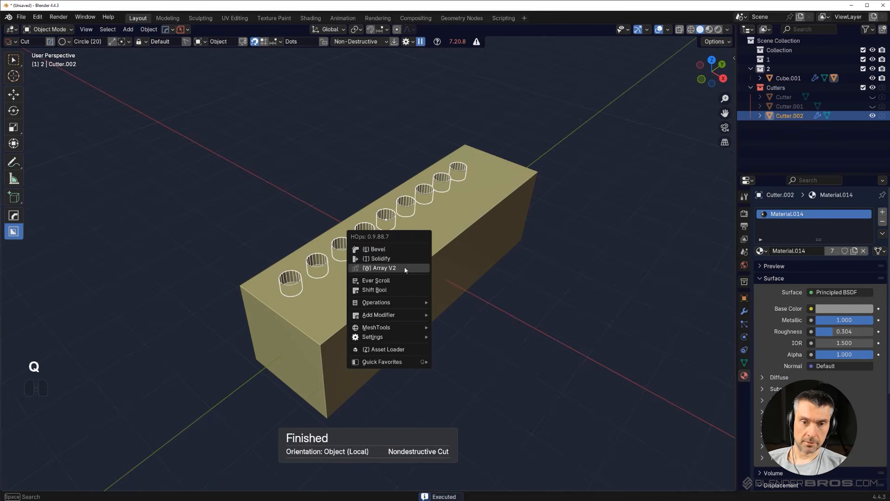
pyautogui.click(404, 268)
pyautogui.press('a')
pyautogui.press('x')
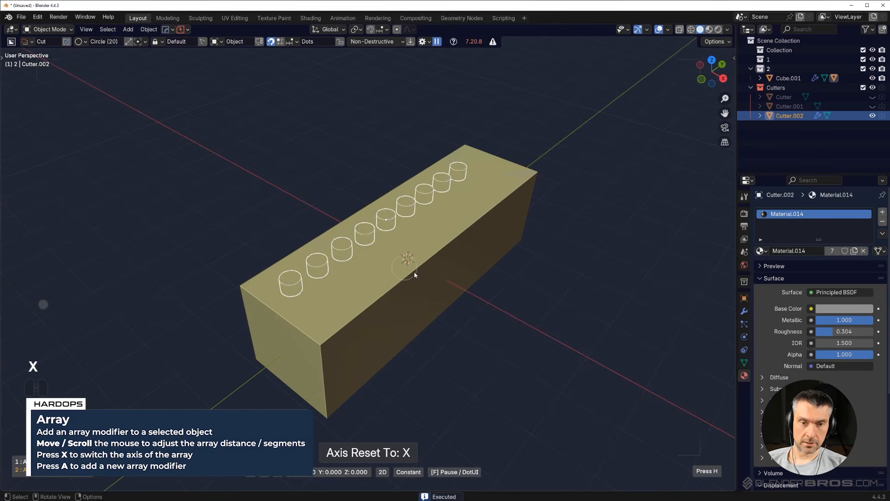
pyautogui.click(394, 258)
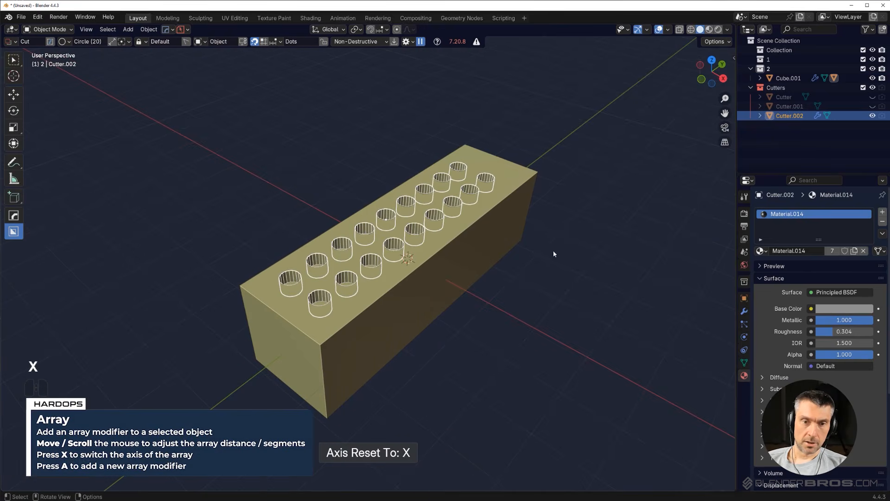
# Apply the block's cut modifiers with the HardOps Smart Apply operation.
pyautogui.click(486, 239)
pyautogui.press('q')
pyautogui.moveTo(482, 273)
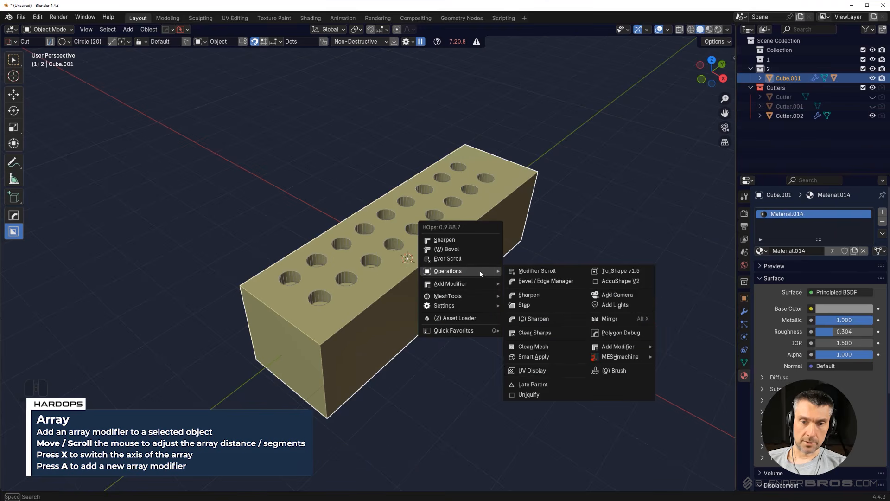
pyautogui.click(546, 371)
pyautogui.hotkey('shift', '2')
pyautogui.scroll(5, 408, 310)
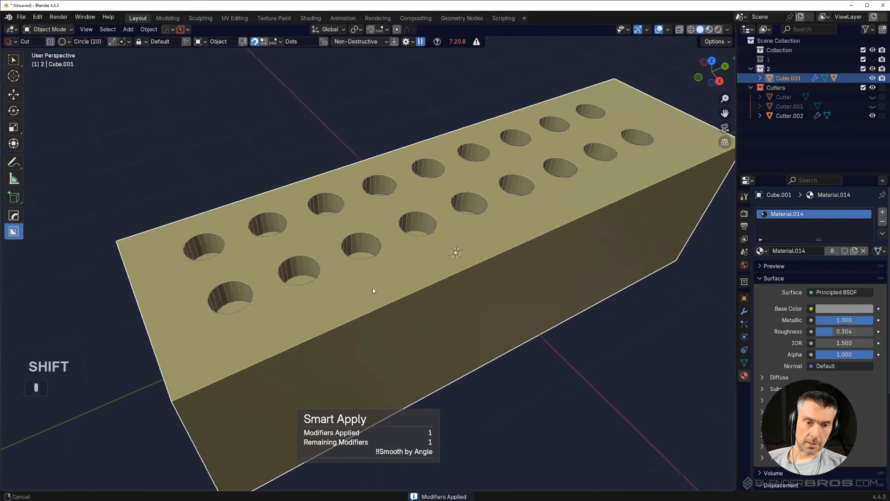
pyautogui.click(396, 241)
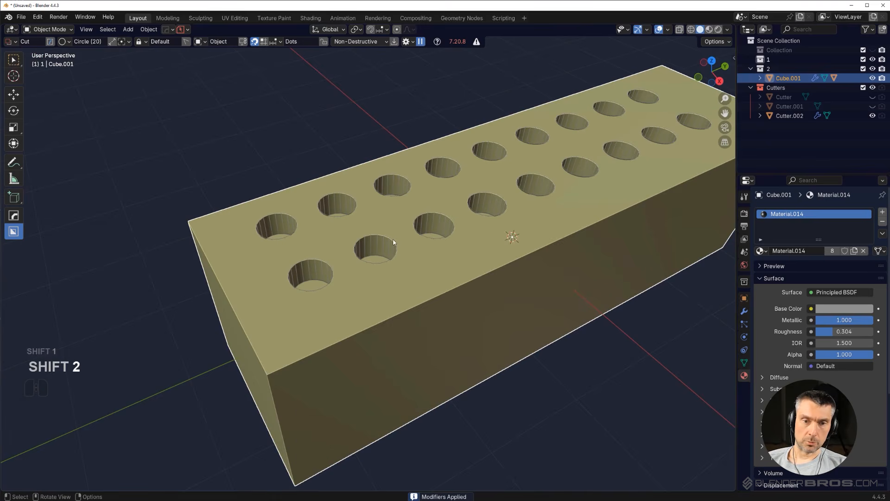
# Hide the hole cutter and enter Edit Mode on the perforated block.
pyautogui.click(381, 244)
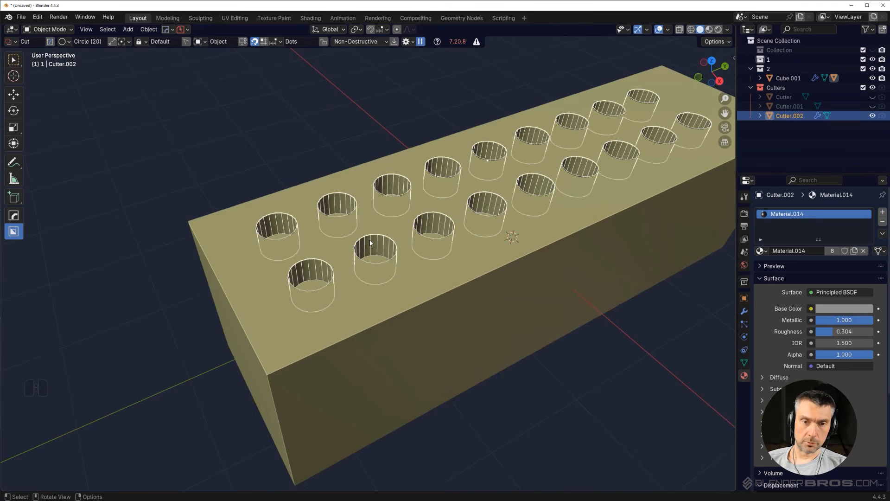
pyautogui.press('h')
pyautogui.moveTo(381, 246); pyautogui.dragTo(408, 275, button='middle')
pyautogui.click(392, 255)
pyautogui.press('Tab')
# Select the bottom faces of the holes in the near row one by one.
pyautogui.click(436, 255)
pyautogui.scroll(-2, 417, 255)
pyautogui.click(321, 313)
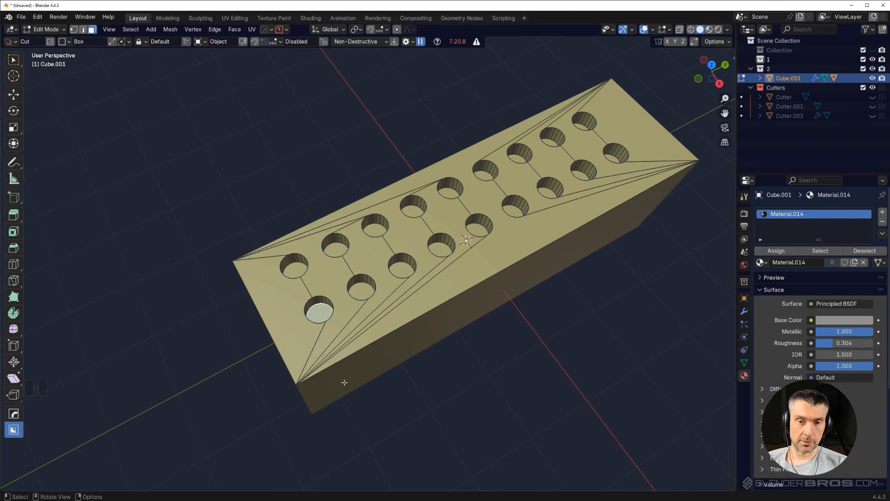
pyautogui.keyDown('shift'); pyautogui.click(362, 290); pyautogui.keyUp('shift')
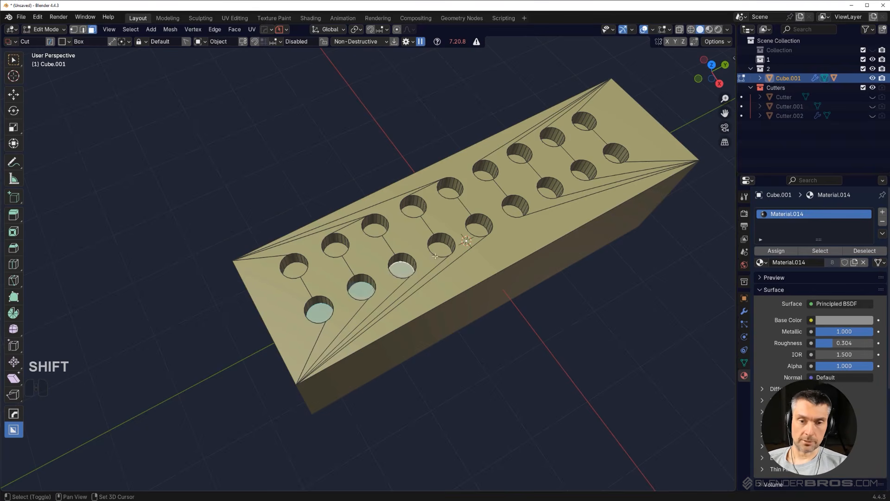
pyautogui.scroll(-2, 488, 240)
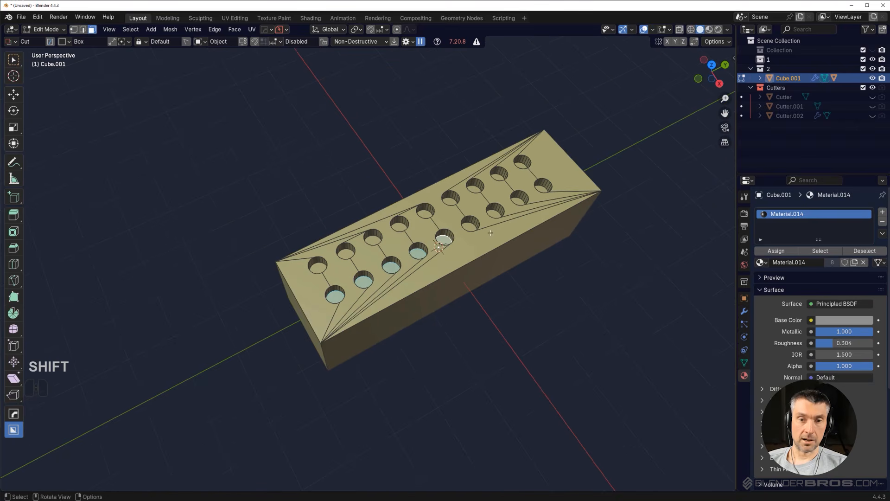
pyautogui.scroll(3, 370, 357)
# Select only the first hole's bottom face and extend the selection to all hole bottoms with Select Similar.
pyautogui.click(311, 324)
pyautogui.keyDown('shift'); pyautogui.moveTo(431, 285); pyautogui.dragTo(368, 286, button='middle'); pyautogui.keyUp('shift')
pyautogui.hotkey('shift', 'g')
pyautogui.press('Escape')
pyautogui.hotkey('shift', 'g')
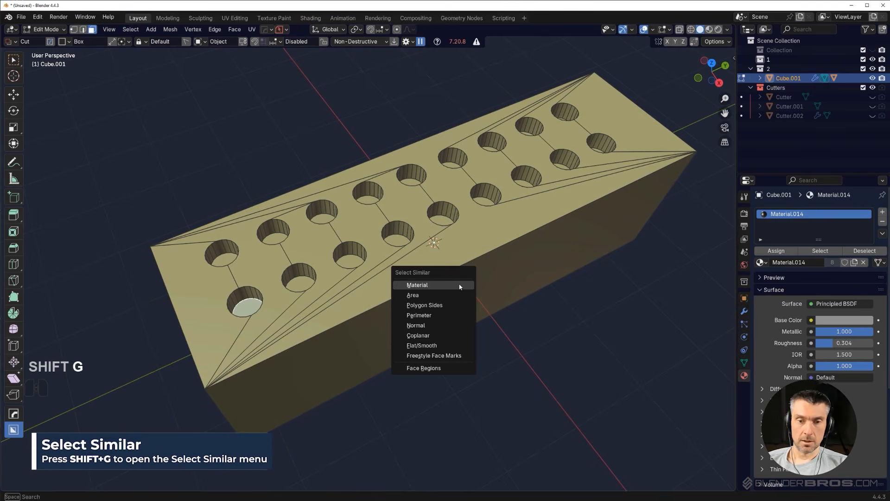
pyautogui.click(459, 342)
pyautogui.scroll(-3, 427, 328)
pyautogui.moveTo(427, 328); pyautogui.dragTo(401, 227, button='middle')
# Set the transform pivot point to Individual Origins and try scaling the selected hole-bottom faces down to about 0.41.
pyautogui.click(357, 35)
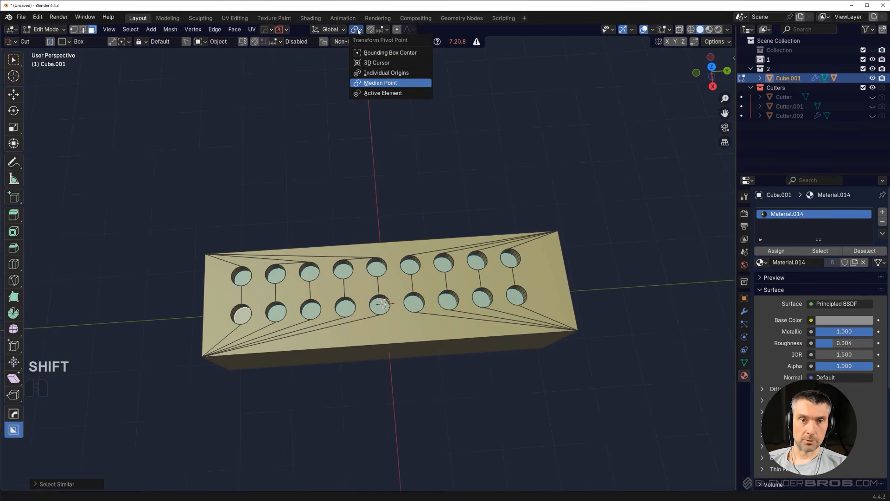
pyautogui.click(370, 73)
pyautogui.press('s')
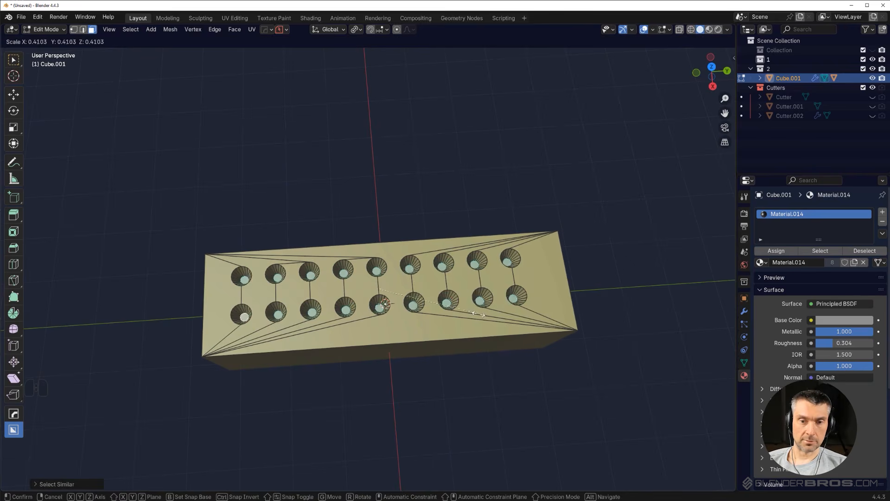
pyautogui.click(413, 302)
pyautogui.moveTo(413, 301); pyautogui.dragTo(390, 298, button='middle')
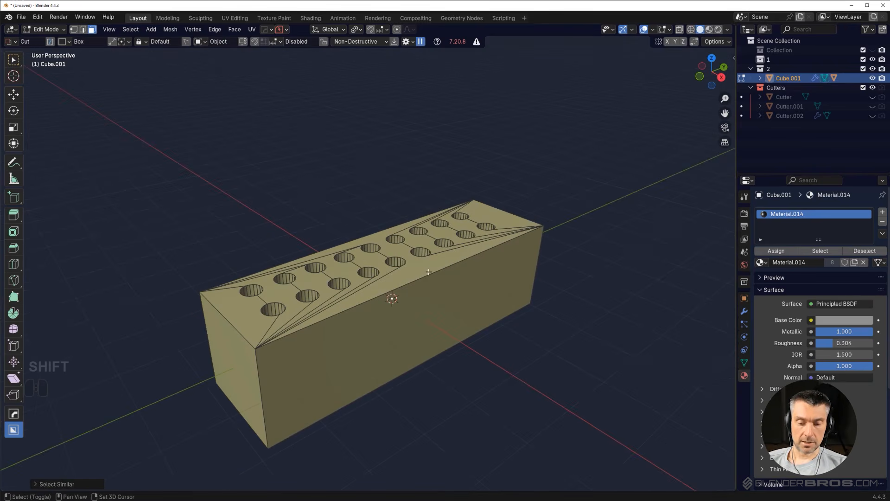
# Switch to edge selection, pick a vertical edge inside a hole and select all similar edges by Direction.
pyautogui.hotkey('shift', 'g')
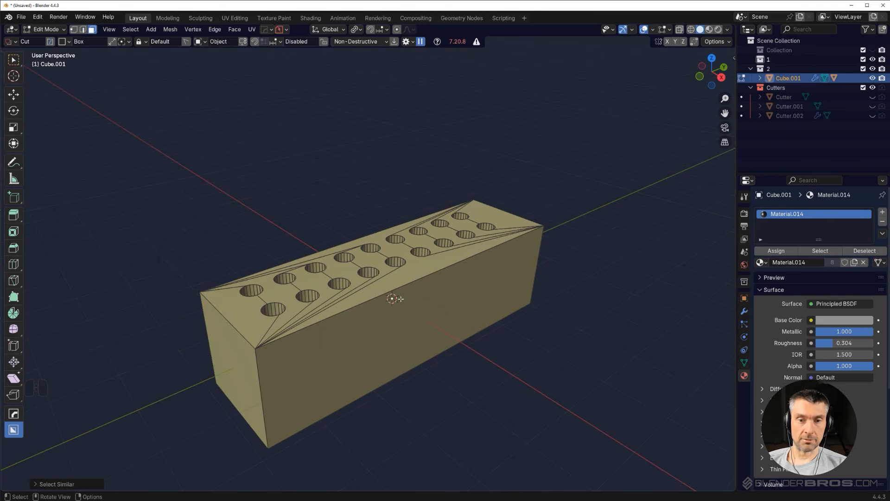
pyautogui.press('Tab')
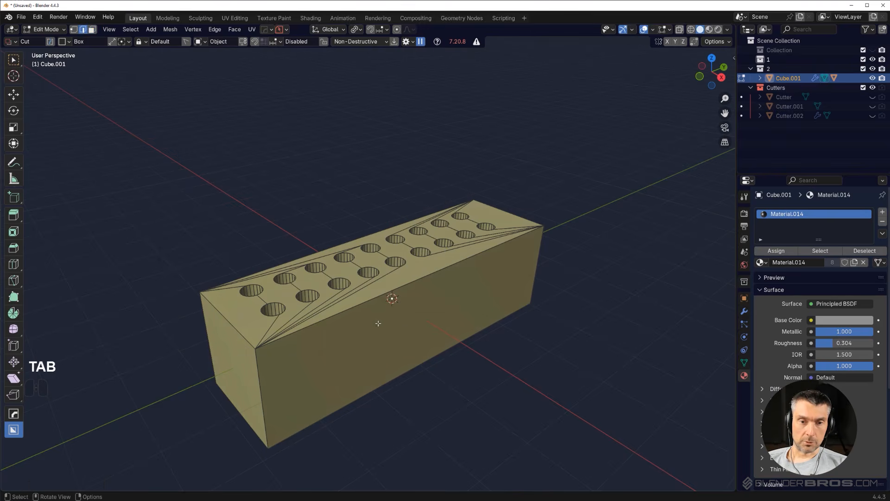
pyautogui.scroll(3, 373, 287)
pyautogui.hotkey('shift', 'g')
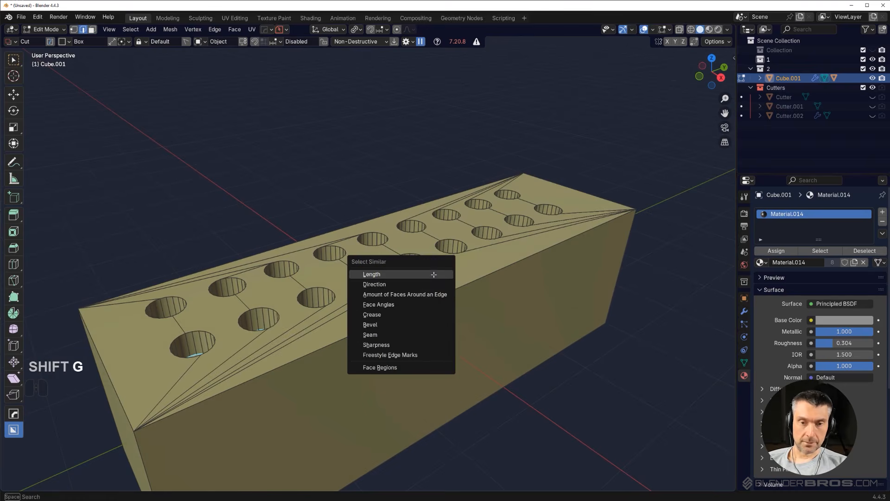
pyautogui.click(427, 283)
pyautogui.scroll(-1, 327, 289)
pyautogui.scroll(1, 324, 290)
pyautogui.keyDown('shift'); pyautogui.moveTo(362, 299); pyautogui.dragTo(421, 293, button='middle'); pyautogui.keyUp('shift')
pyautogui.hotkey('shift', 'g')
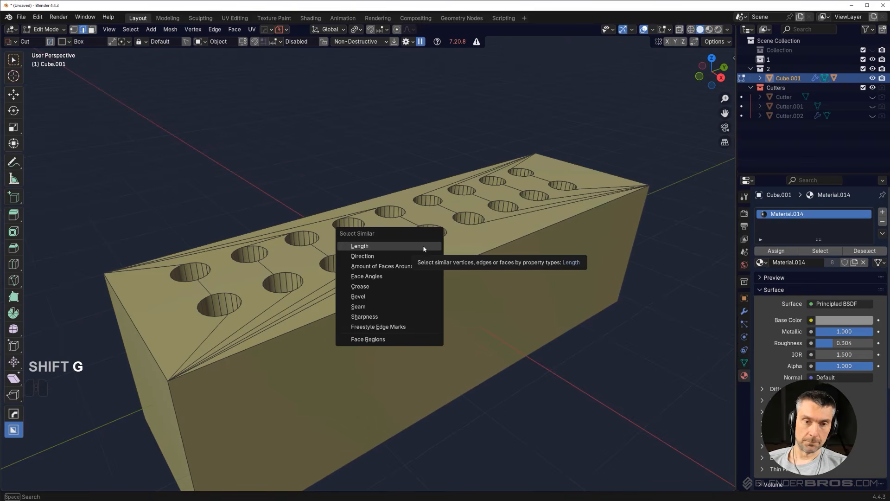
pyautogui.click(415, 255)
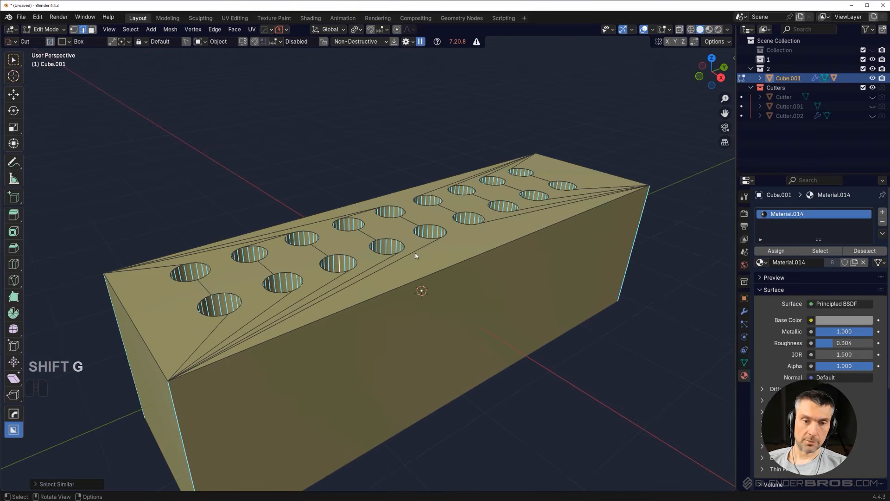
pyautogui.moveTo(600, 413); pyautogui.dragTo(436, 282, button='middle')
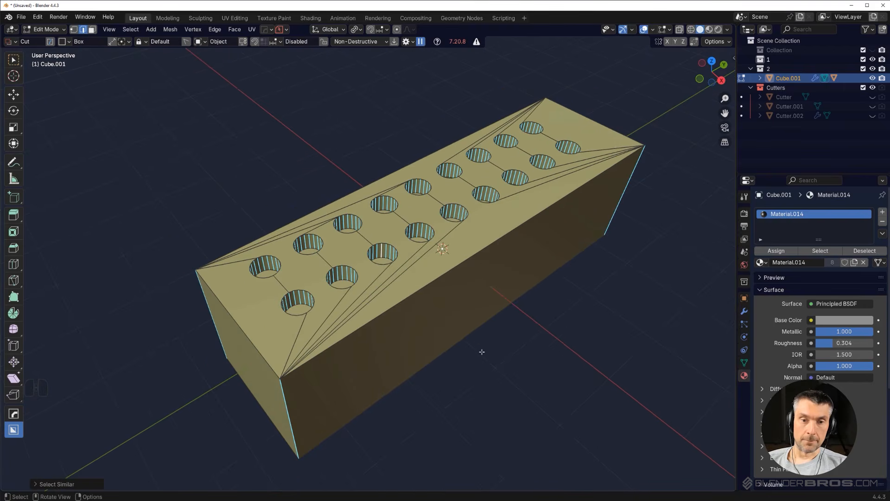
pyautogui.moveTo(478, 349); pyautogui.dragTo(477, 324, button='middle')
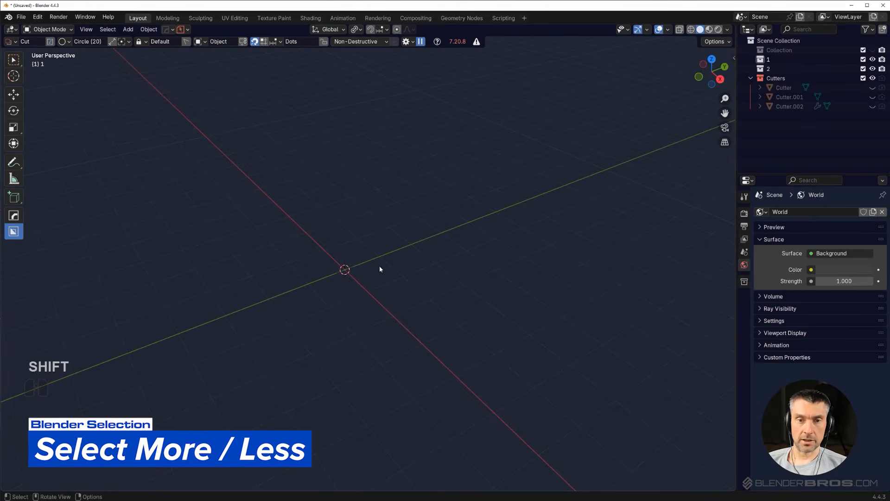
# Add a cube and a cylinder, and move the cylinder along Y beside the cube.
pyautogui.hotkey('shift', 'a')
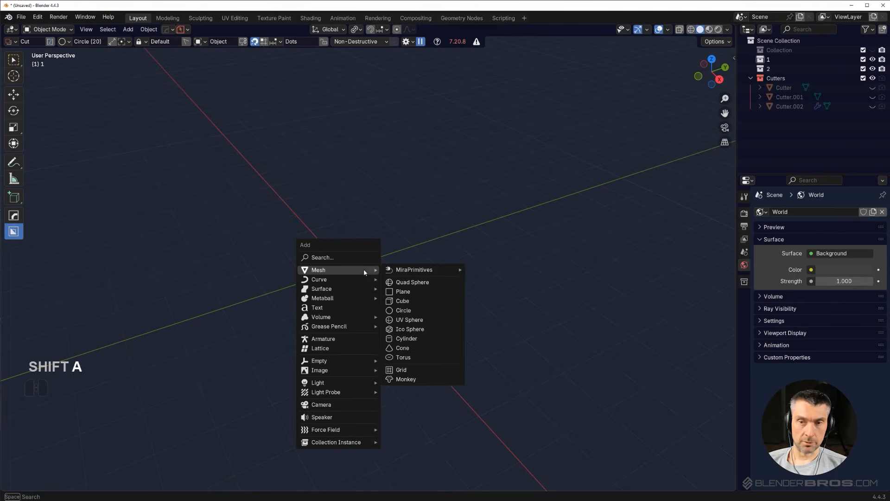
pyautogui.click(427, 300)
pyautogui.moveTo(432, 294); pyautogui.dragTo(454, 261, button='middle')
pyautogui.hotkey('shift', 'a')
pyautogui.moveTo(454, 261)
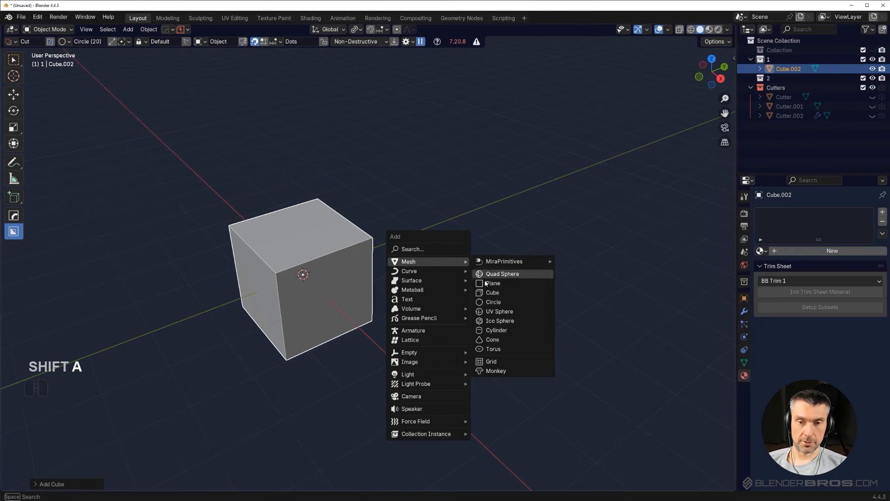
pyautogui.click(496, 328)
pyautogui.press('g')
pyautogui.press('y')
pyautogui.click(561, 261)
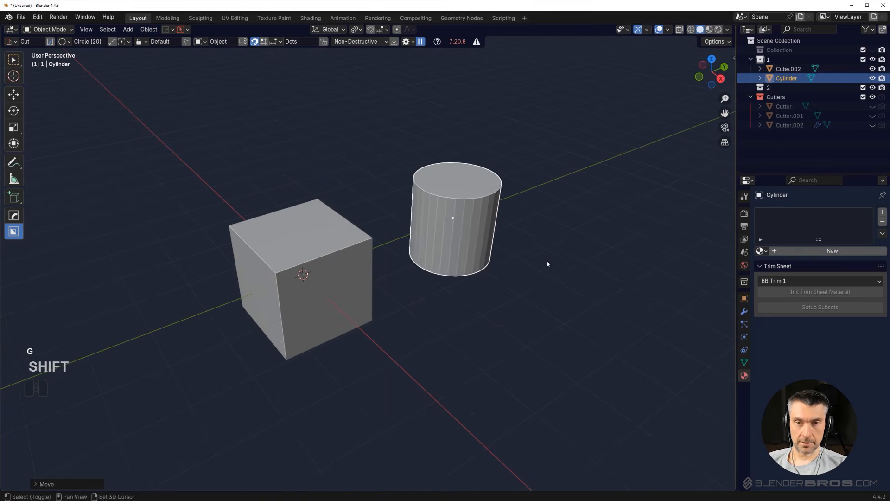
# Round the cylinder's top rim with a multi-segment bevel in Edit Mode.
pyautogui.keyDown('shift'); pyautogui.moveTo(562, 261); pyautogui.dragTo(504, 299, button='middle'); pyautogui.keyUp('shift')
pyautogui.scroll(1, 487, 287)
pyautogui.press('Tab')
pyautogui.hotkey('ctrl', 'b')
pyautogui.click(471, 253)
pyautogui.scroll(2, 470, 251)
pyautogui.keyDown('shift'); pyautogui.moveTo(469, 250); pyautogui.dragTo(395, 355, button='middle'); pyautogui.keyUp('shift')
# Inset the cylinder's top face, extrude it down into a recess and scale the recess floor.
pyautogui.press('Tab')
pyautogui.click(374, 302)
pyautogui.press('i')
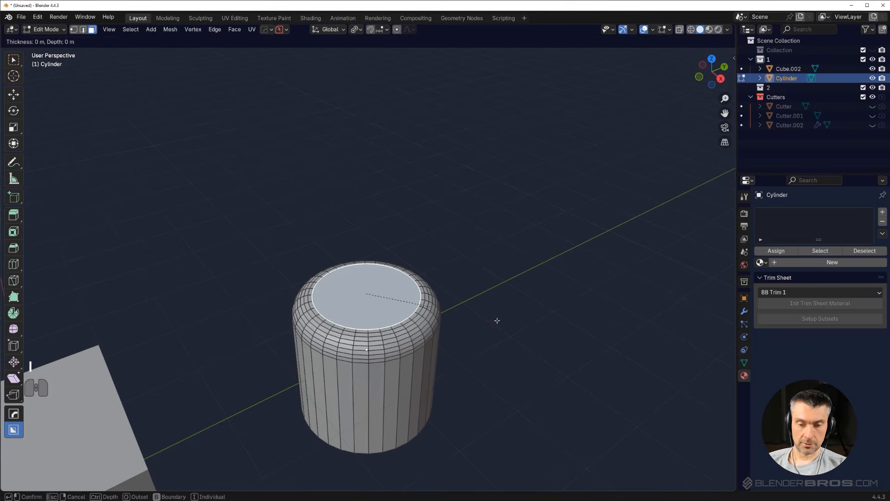
pyautogui.click(484, 318)
pyautogui.press('e')
pyautogui.click(478, 325)
pyautogui.press('s')
pyautogui.click(462, 321)
# Inset the recess floor and extrude the inner face up into a raised button.
pyautogui.press('i')
pyautogui.click(455, 312)
pyautogui.press('e')
pyautogui.click(456, 304)
# Try a wide bevel on the top edge of the raised button.
pyautogui.hotkey('ctrl', 'b')
pyautogui.click(477, 308)
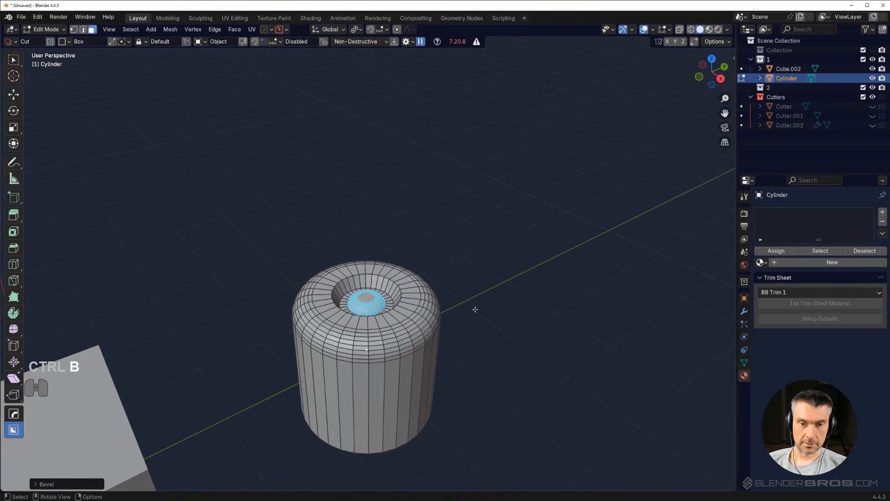
pyautogui.scroll(3, 422, 326)
pyautogui.hotkey('ctrl', 'z')
# Bevel the raised button's top edge narrowly with 8 segments.
pyautogui.hotkey('ctrl', 'b')
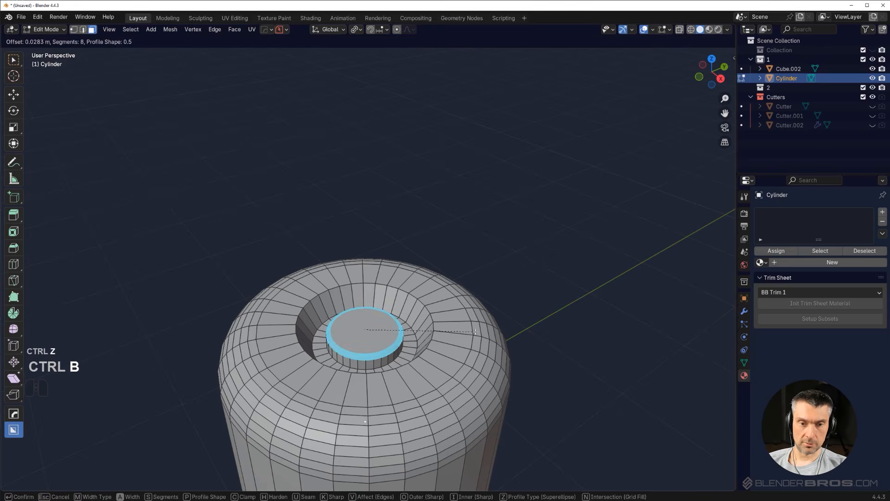
pyautogui.click(467, 344)
pyautogui.press('Tab')
pyautogui.moveTo(463, 227); pyautogui.dragTo(390, 288, button='middle')
pyautogui.press('Tab')
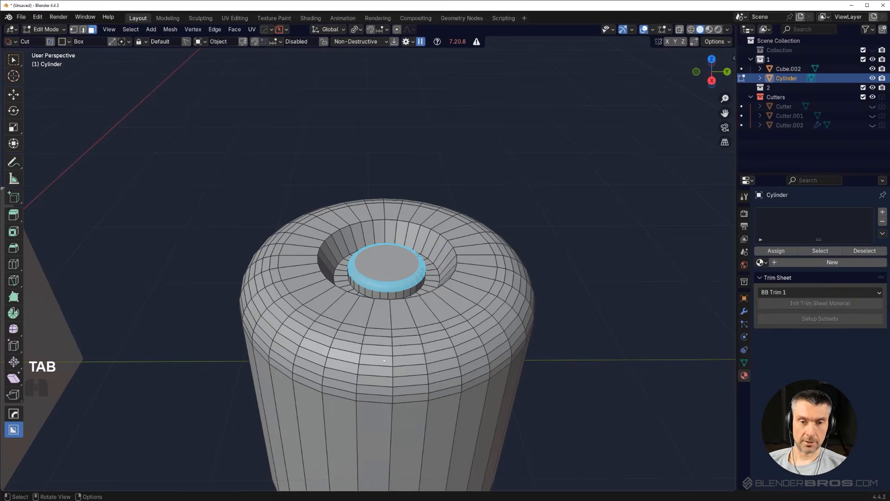
# Grow the selection from the button's top face with Select More to cover the whole recess, and replace it with a single face.
pyautogui.press('ctrl+KP_Add')
pyautogui.press('ctrl+KP_Add')
pyautogui.press('ctrl+KP_Add')
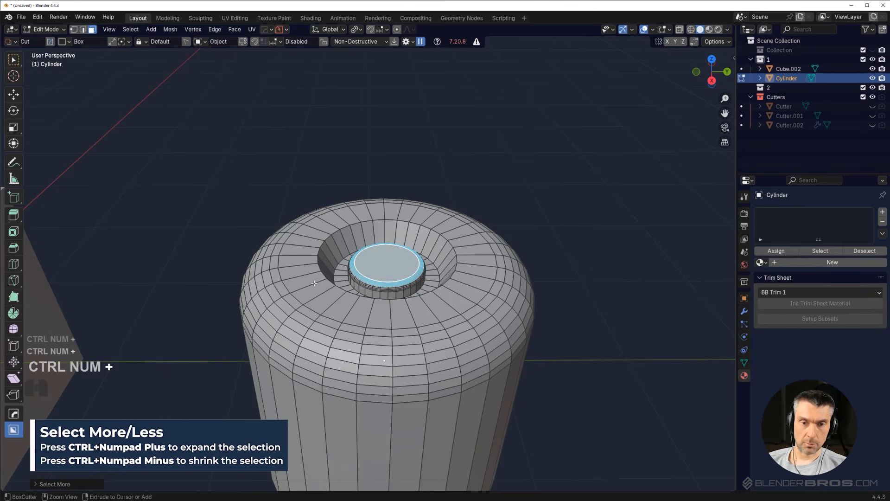
pyautogui.press('ctrl+KP_Add')
pyautogui.press('ctrl+KP_Add')
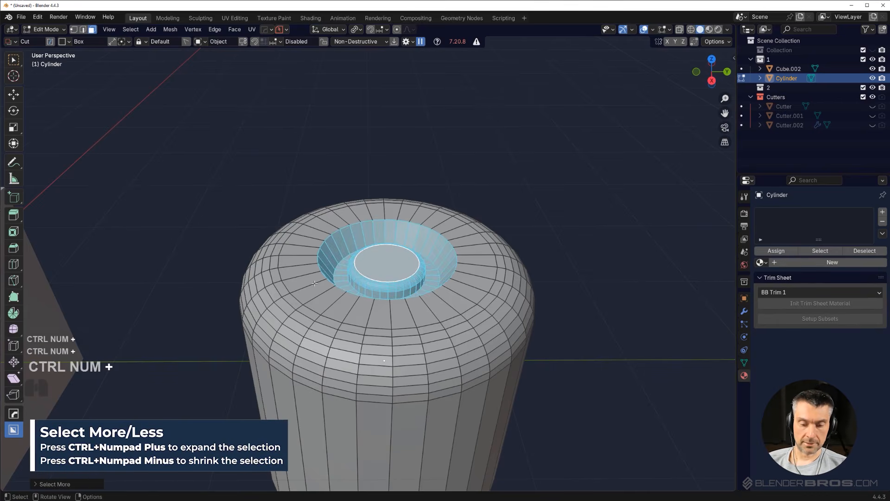
pyautogui.press('f')
pyautogui.click(455, 145)
# Return to Object Mode and delete the cylinder.
pyautogui.scroll(-5, 445, 158)
pyautogui.keyDown('shift'); pyautogui.moveTo(367, 254); pyautogui.dragTo(394, 201, button='middle'); pyautogui.keyUp('shift')
pyautogui.press('Tab')
pyautogui.press('x')
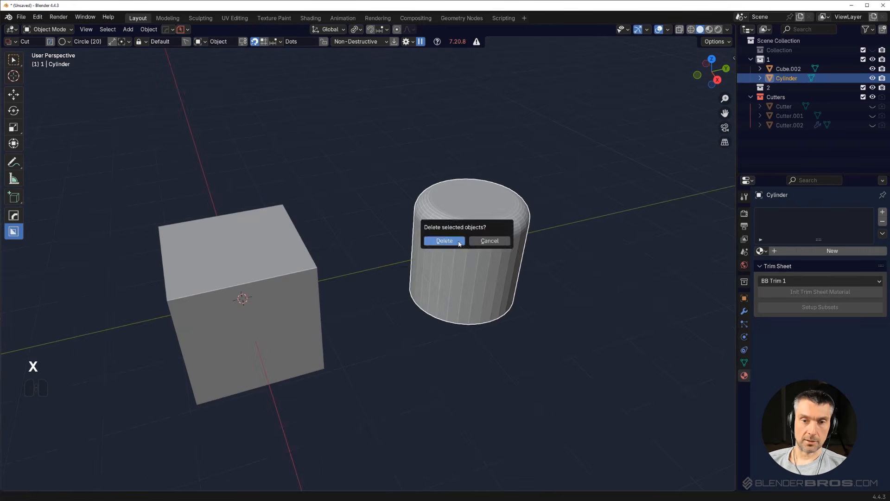
pyautogui.click(445, 240)
# Scale the cube along the Y axis into a long bar.
pyautogui.keyDown('shift'); pyautogui.moveTo(274, 307); pyautogui.dragTo(340, 252, button='middle'); pyautogui.keyUp('shift')
pyautogui.click(341, 252)
pyautogui.press('s')
pyautogui.press('y')
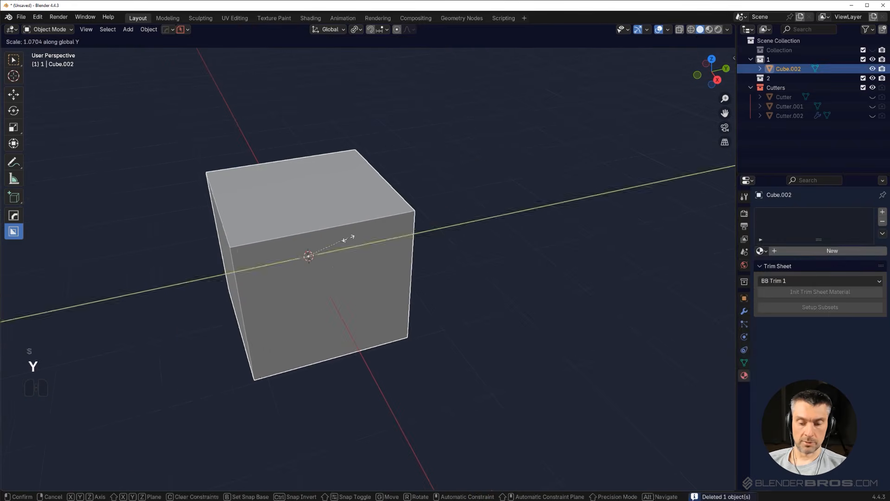
pyautogui.click(457, 186)
pyautogui.scroll(-3, 346, 321)
pyautogui.keyDown('shift'); pyautogui.moveTo(346, 321); pyautogui.dragTo(417, 301, button='middle'); pyautogui.keyUp('shift')
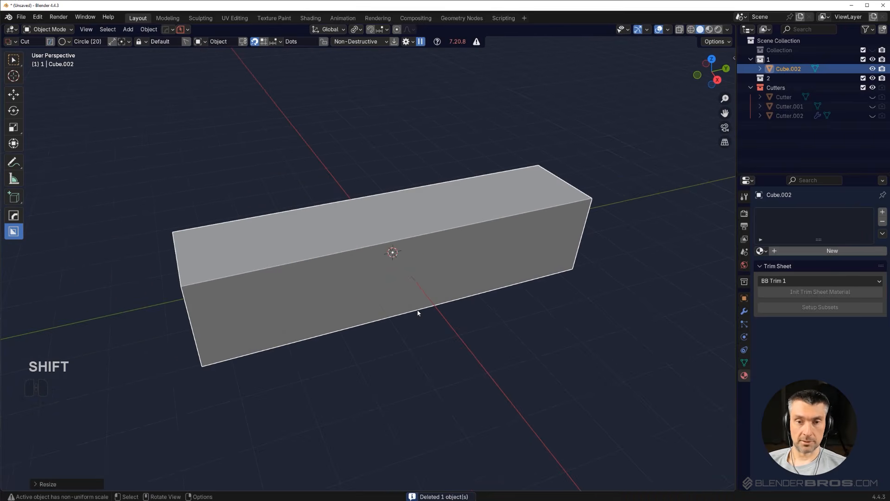
# Set BoxCutter to cut with a box shape in an orthographic view of the bar's long side.
pyautogui.moveTo(268, 294); pyautogui.dragTo(329, 265, button='middle')
pyautogui.press('KP_5')
pyautogui.press('d')
pyautogui.click(330, 277)
# Draw a rounded rectangular live cutter on the bar's long side and array it into a row of five.
pyautogui.moveTo(229, 230); pyautogui.dragTo(277, 255)
pyautogui.press('b')
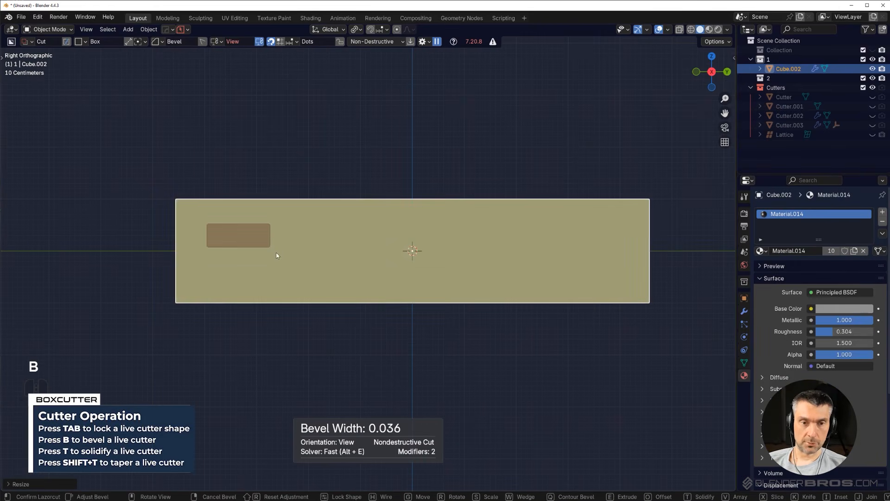
pyautogui.press('Tab')
pyautogui.press('v')
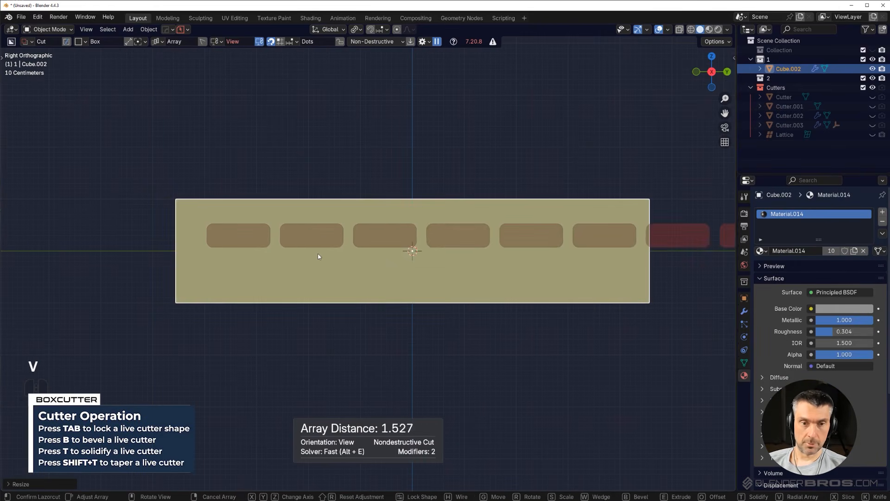
pyautogui.press('Tab')
pyautogui.moveTo(349, 201); pyautogui.dragTo(358, 332, button='middle')
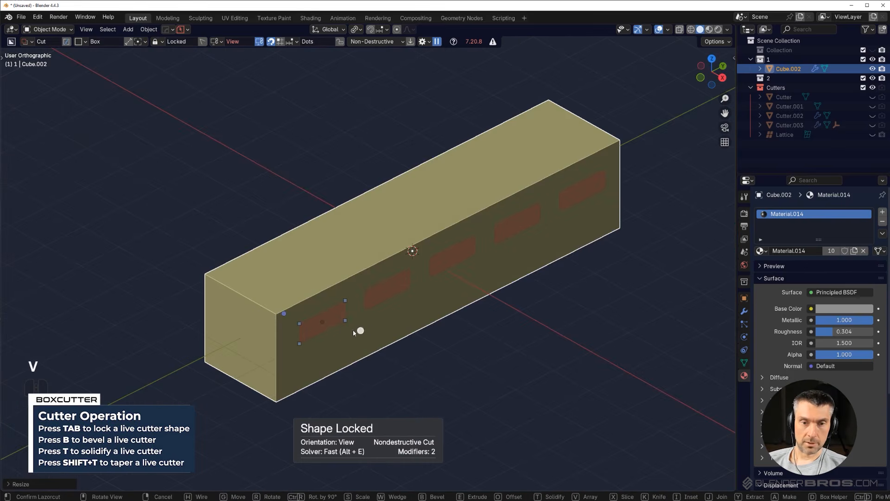
# Extrude the live cutters into the bar and try to taper them inward.
pyautogui.press('e')
pyautogui.press('Tab')
pyautogui.moveTo(469, 336); pyautogui.dragTo(397, 246, button='middle')
pyautogui.hotkey('shift', 't')
pyautogui.press('Tab')
pyautogui.scroll(5, 382, 248)
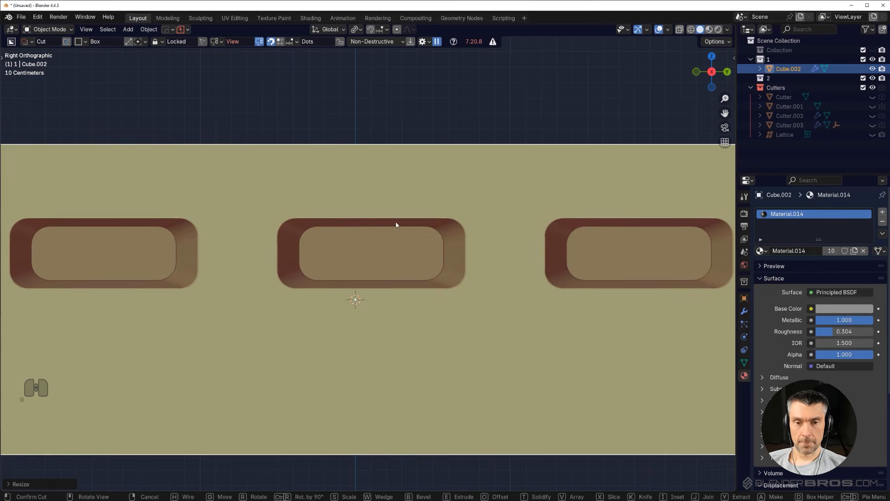
pyautogui.scroll(-3, 407, 216)
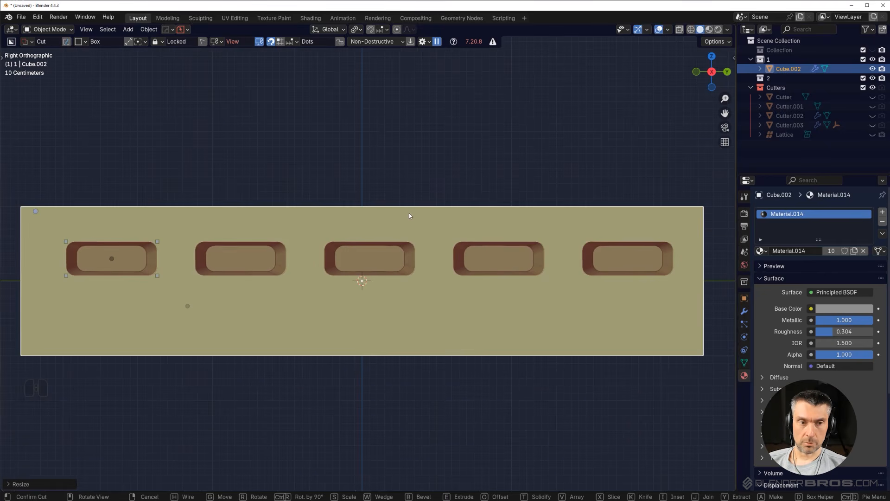
pyautogui.hotkey('ctrl', 'z')
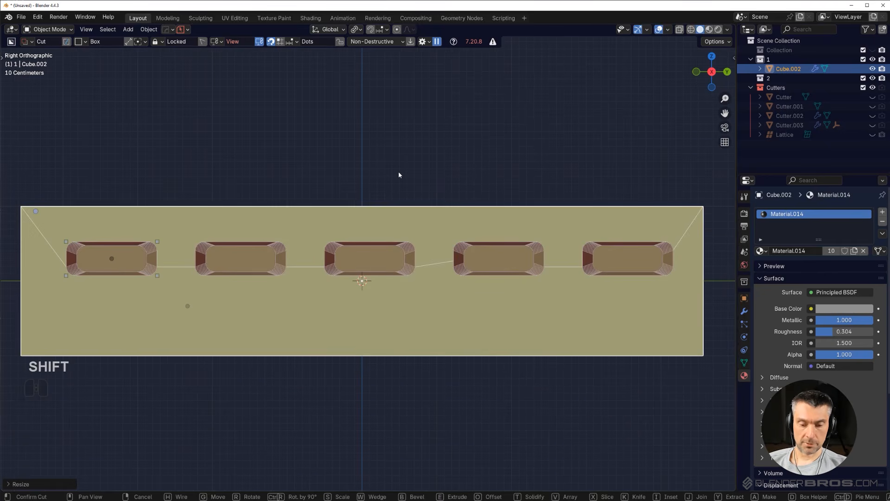
pyautogui.hotkey('shift', 't')
pyautogui.rightClick(470, 133)
pyautogui.rightClick(404, 222)
# Cut five rounded rectangular pockets along the middle of the bar's long side with a bevelled, arrayed BoxCutter box.
pyautogui.scroll(-2, 172, 266)
pyautogui.moveTo(170, 262); pyautogui.dragTo(255, 291)
pyautogui.press('b')
pyautogui.press('v')
pyautogui.click(274, 293)
pyautogui.moveTo(275, 293); pyautogui.dragTo(253, 325, button='middle')
pyautogui.moveTo(250, 308); pyautogui.dragTo(237, 305)
pyautogui.click(394, 145)
# Hide the cutter object and select the bar.
pyautogui.scroll(2, 344, 199)
pyautogui.moveTo(344, 197); pyautogui.dragTo(273, 185, button='middle')
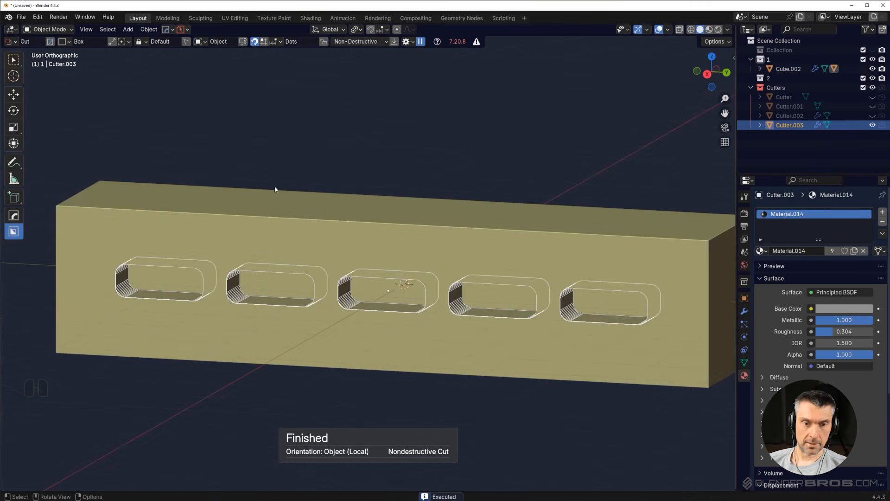
pyautogui.moveTo(382, 237); pyautogui.dragTo(407, 232, button='middle')
pyautogui.click(377, 252)
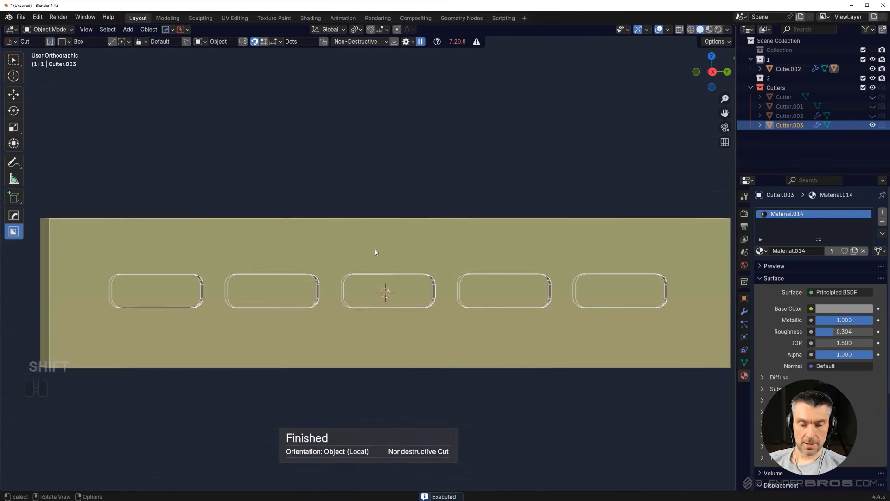
pyautogui.hotkey('shift', 'h')
# Add a HardOps Bevel to the bar and sharpen it with a Weighted Normal modifier.
pyautogui.press('q')
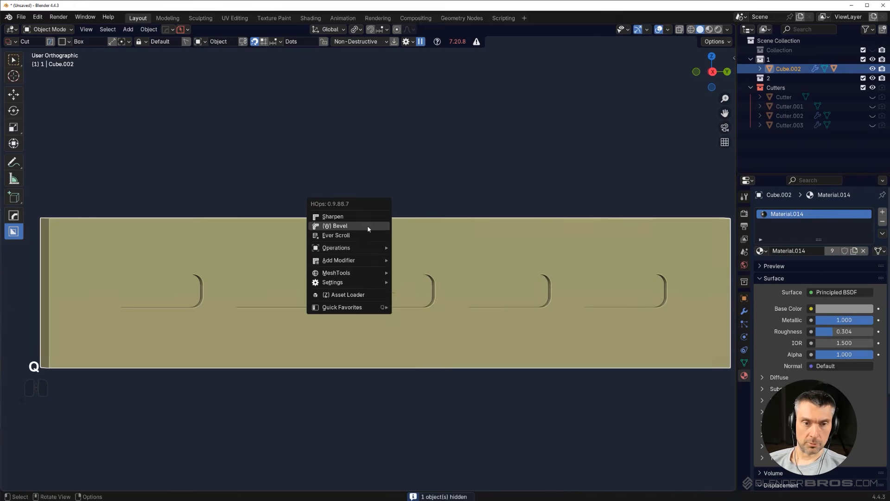
pyautogui.click(369, 229)
pyautogui.press('q')
pyautogui.keyDown('alt'); pyautogui.click(366, 221); pyautogui.keyUp('alt')
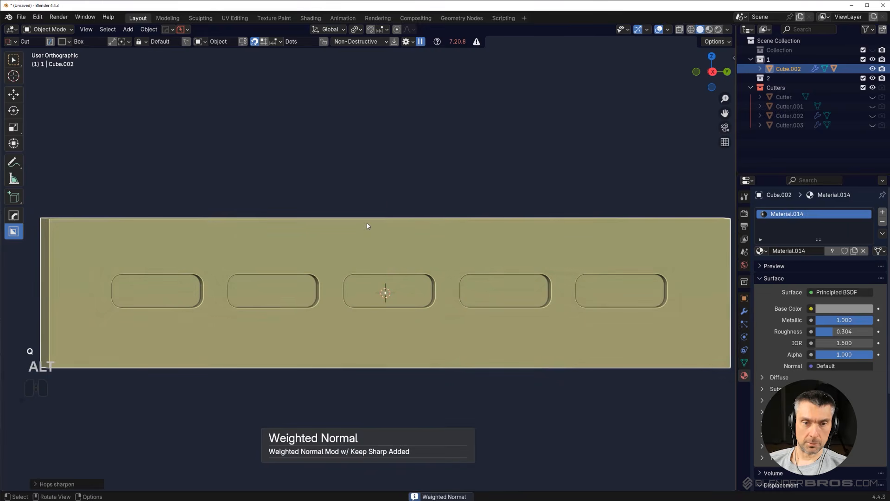
# Apply the pocket cut to the bar's mesh with HardOps Smart Apply.
pyautogui.press('q')
pyautogui.moveTo(366, 267)
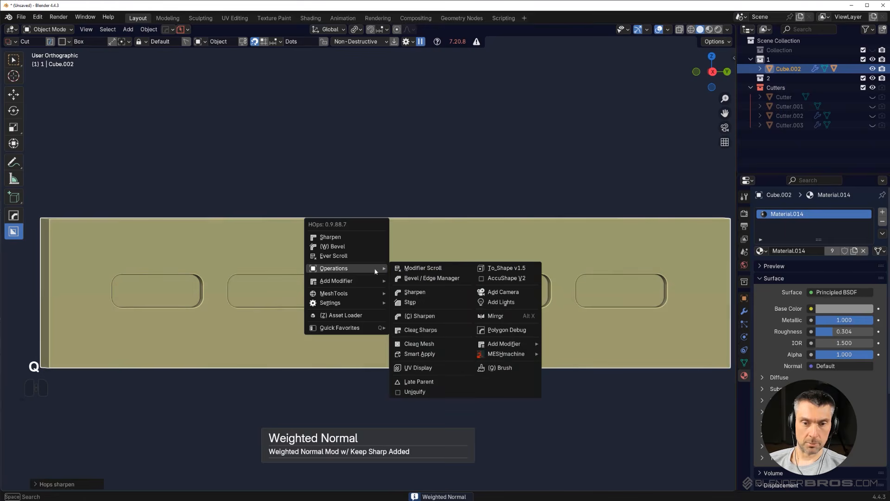
pyautogui.keyDown('alt'); pyautogui.click(431, 357); pyautogui.keyUp('alt')
pyautogui.keyDown('alt'); pyautogui.moveTo(455, 285); pyautogui.dragTo(451, 272, button='middle'); pyautogui.keyUp('alt')
pyautogui.scroll(-3, 418, 278)
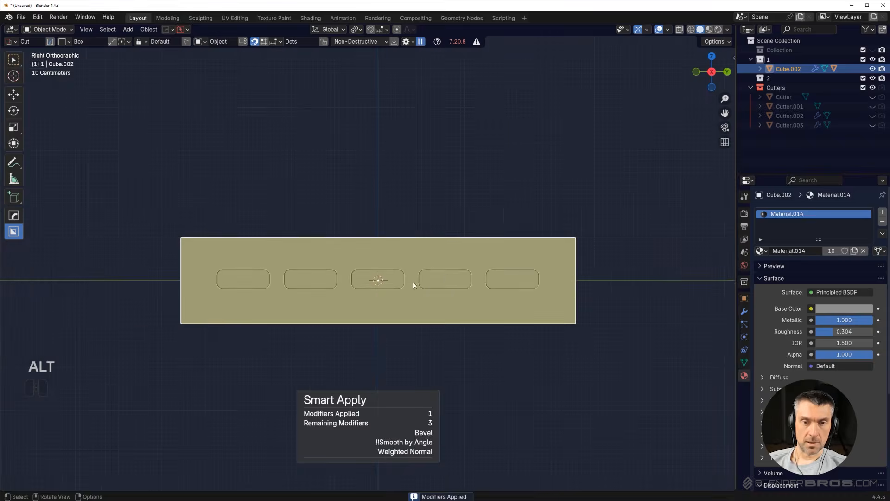
# Select the first pocket's floor face and extend the selection to all pocket floors with Select Similar by Coplanar.
pyautogui.press('Tab')
pyautogui.click(225, 280)
pyautogui.moveTo(335, 354); pyautogui.dragTo(385, 285, button='middle')
pyautogui.hotkey('shift', 'g')
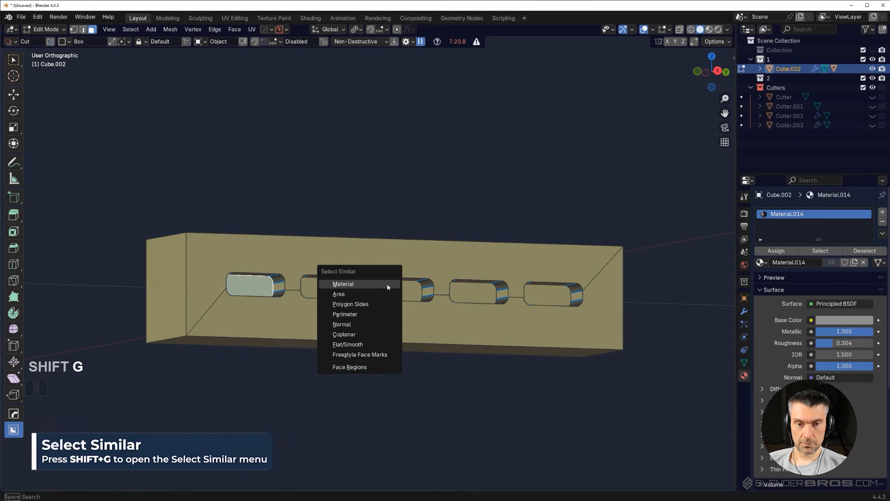
pyautogui.click(387, 335)
pyautogui.keyDown('alt'); pyautogui.moveTo(387, 335); pyautogui.dragTo(543, 301, button='middle'); pyautogui.keyUp('alt')
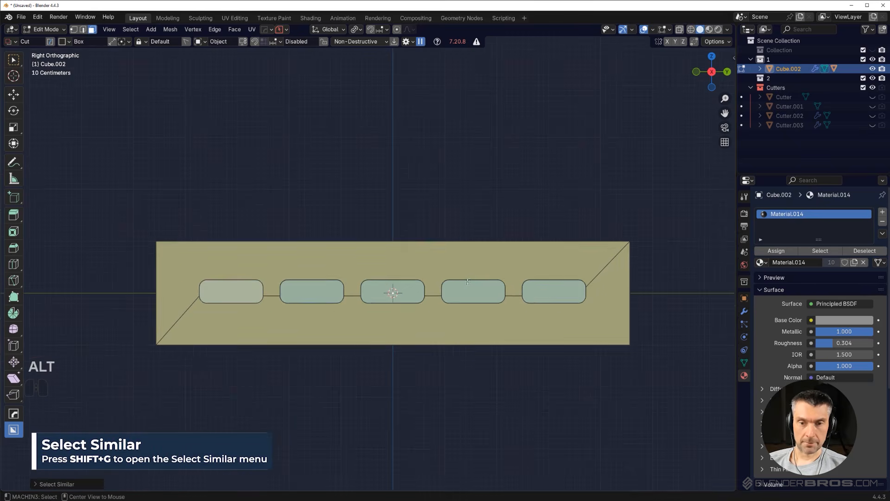
# Inset the five selected pocket floors and grow the selection with Select More.
pyautogui.press('i')
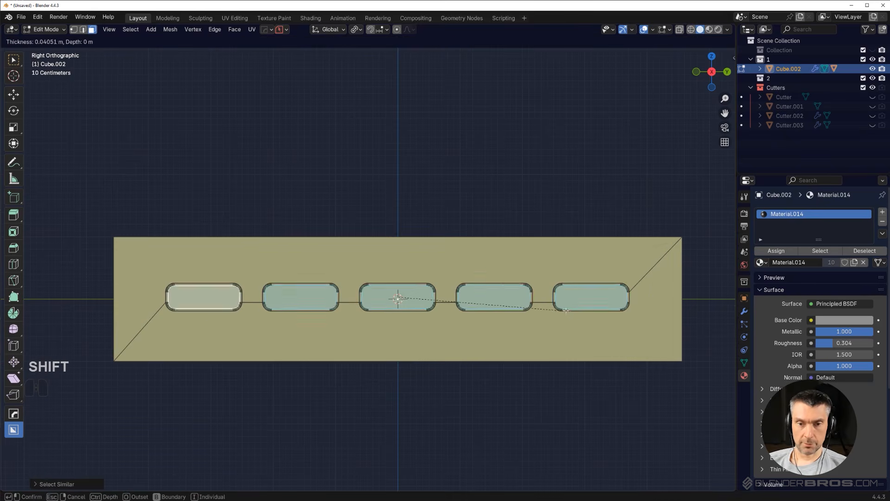
pyautogui.click(495, 315)
pyautogui.moveTo(495, 316); pyautogui.dragTo(362, 262, button='middle')
pyautogui.press('ctrl+KP_Add')
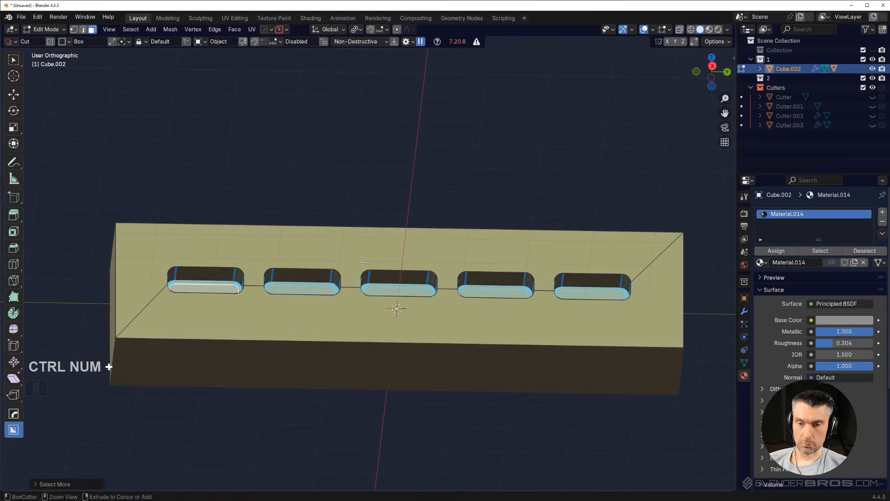
# Assign the shortcut Shift+` to the Select Boundary Loop command.
pyautogui.moveTo(227, 200); pyautogui.dragTo(248, 191, button='middle')
pyautogui.click(130, 29)
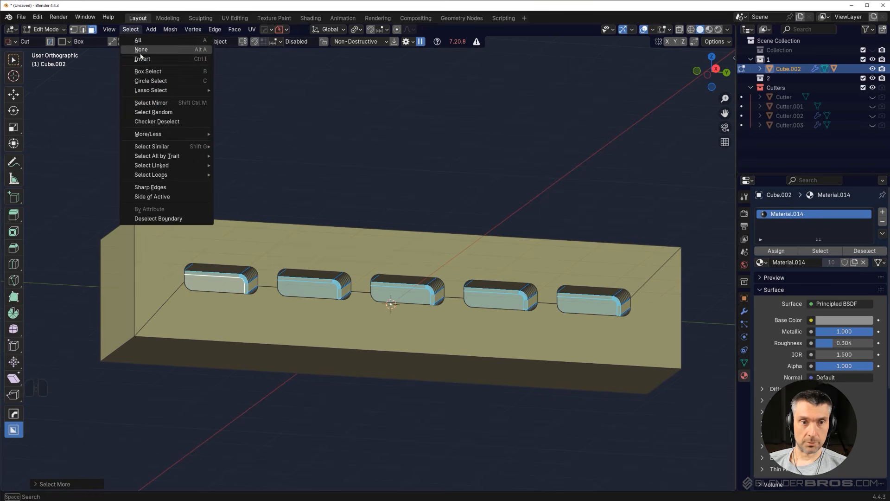
pyautogui.moveTo(180, 179)
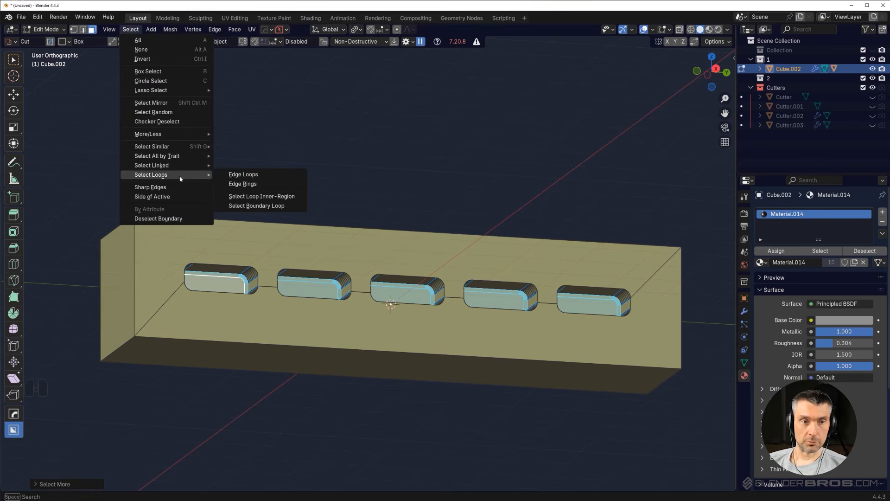
pyautogui.rightClick(258, 207)
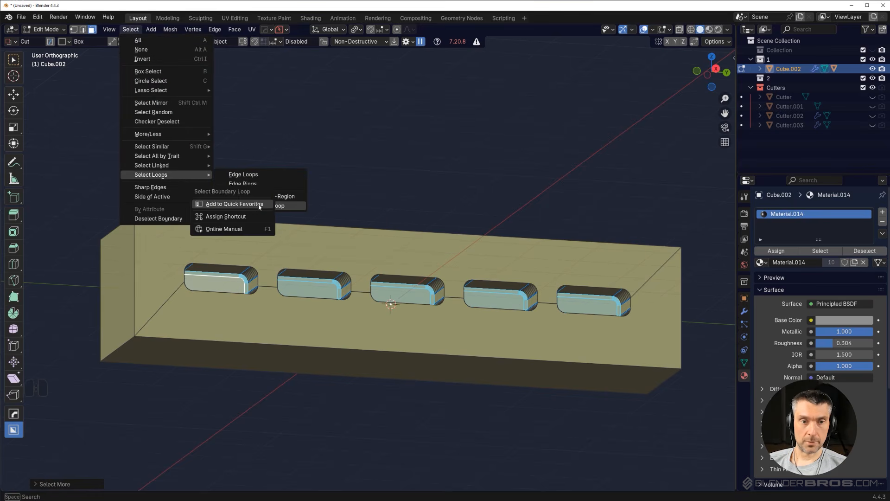
pyautogui.click(252, 213)
pyautogui.hotkey('shift', '`')
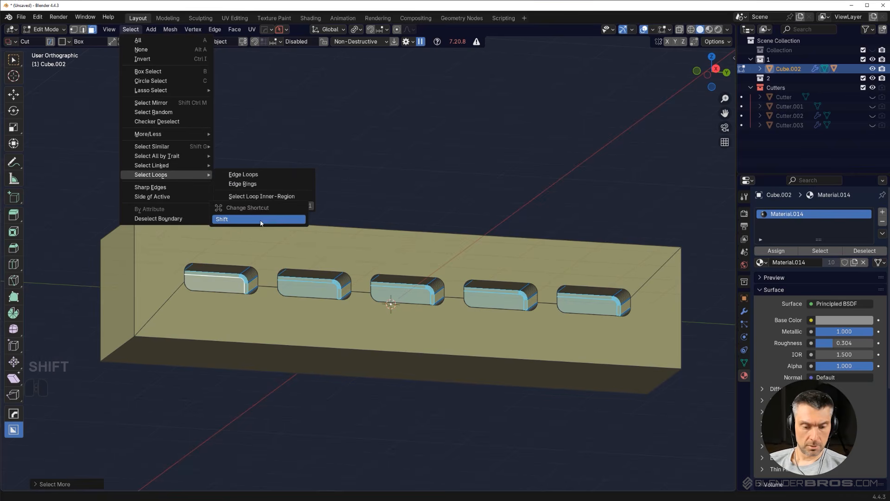
# Convert the pocket selection to its boundary loops and dissolve those edges.
pyautogui.hotkey('shift', '`')
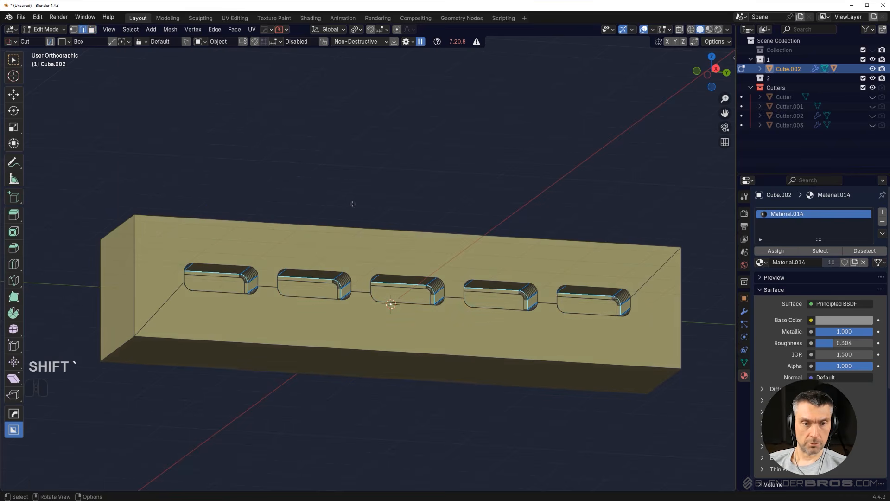
pyautogui.keyDown('shift'); pyautogui.moveTo(327, 196); pyautogui.dragTo(331, 178, button='middle'); pyautogui.keyUp('shift')
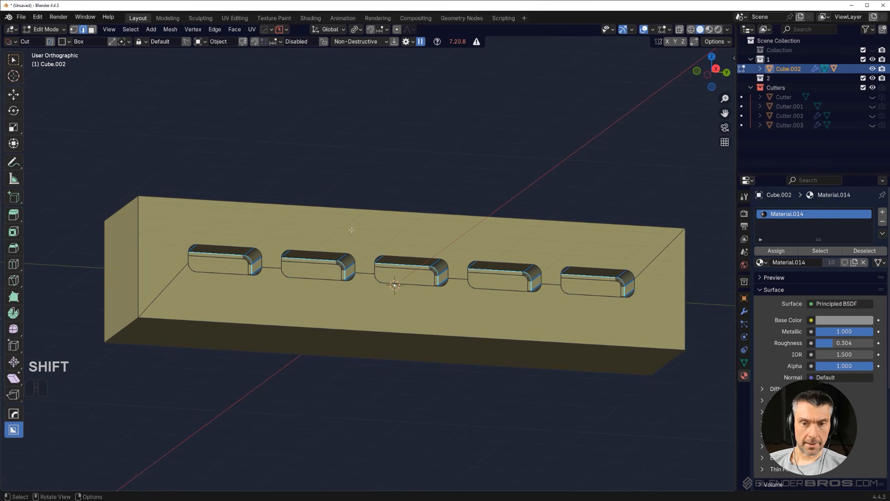
pyautogui.hotkey('ctrl', 'x')
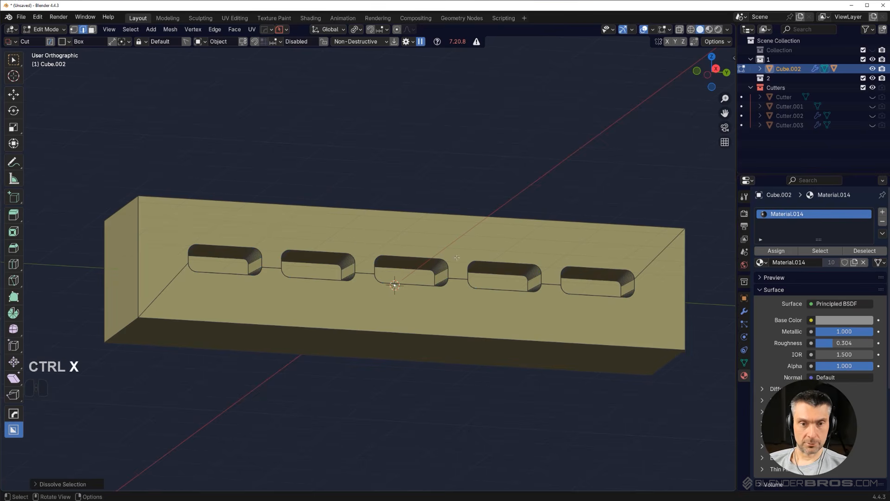
# Inspect the rims of the bar's five pockets, switch the view to perspective, and return from Edit Mode to Object Mode.
pyautogui.keyDown('alt'); pyautogui.moveTo(499, 276); pyautogui.dragTo(503, 318, button='middle'); pyautogui.keyUp('alt')
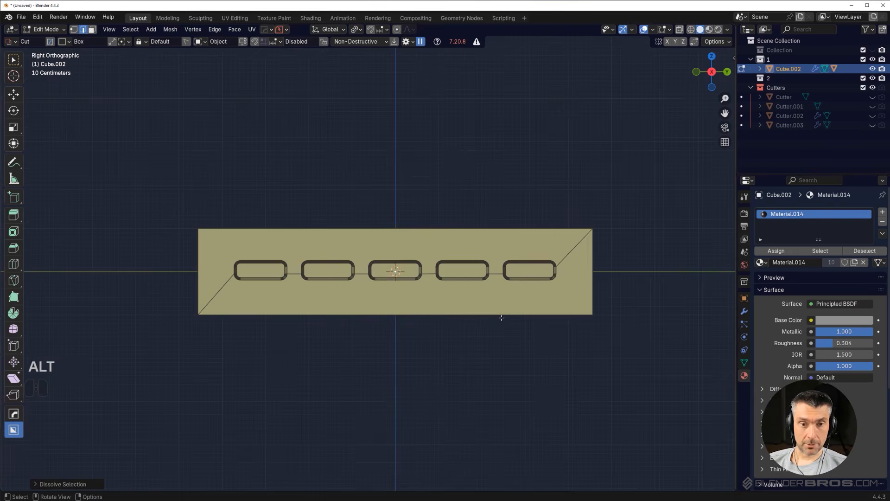
pyautogui.scroll(6, 369, 307)
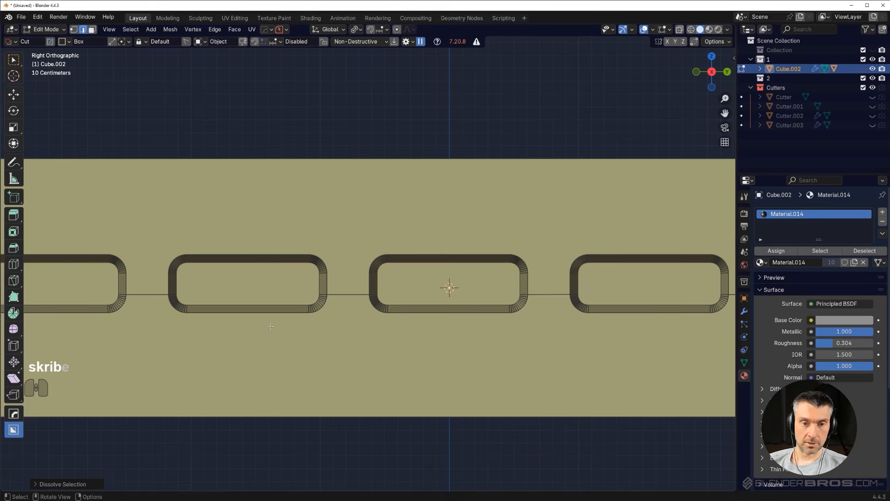
pyautogui.scroll(-3, 281, 357)
pyautogui.keyDown('shift'); pyautogui.moveTo(505, 264); pyautogui.dragTo(424, 242, button='middle'); pyautogui.keyUp('shift')
pyautogui.moveTo(456, 268); pyautogui.dragTo(371, 281, button='middle')
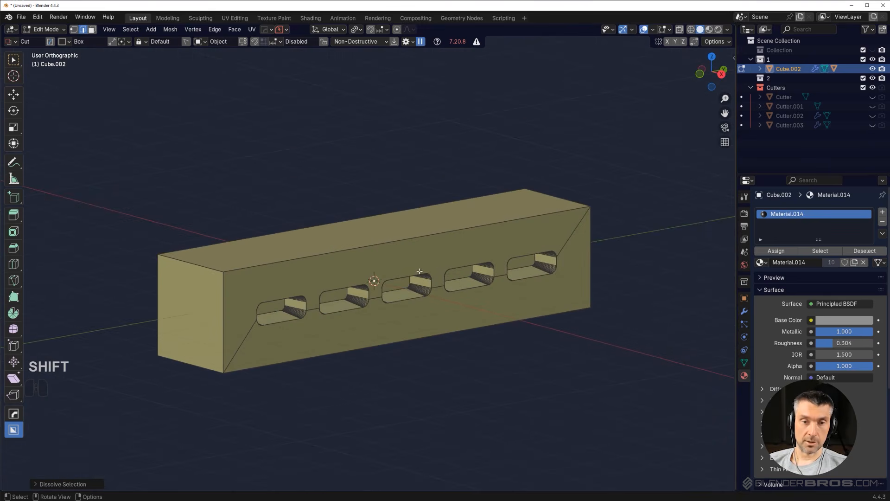
pyautogui.press('KP_5')
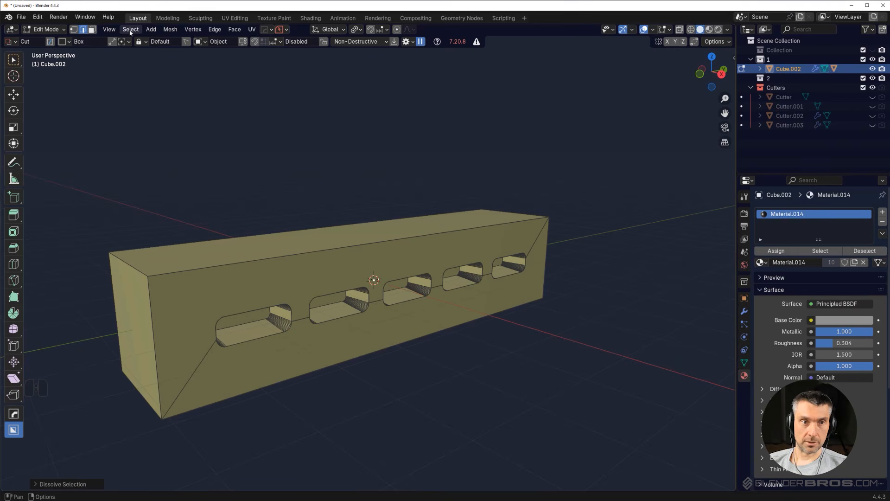
pyautogui.moveTo(390, 332); pyautogui.dragTo(403, 250, button='middle')
pyautogui.moveTo(399, 287); pyautogui.dragTo(408, 283, button='middle')
pyautogui.press('Tab')
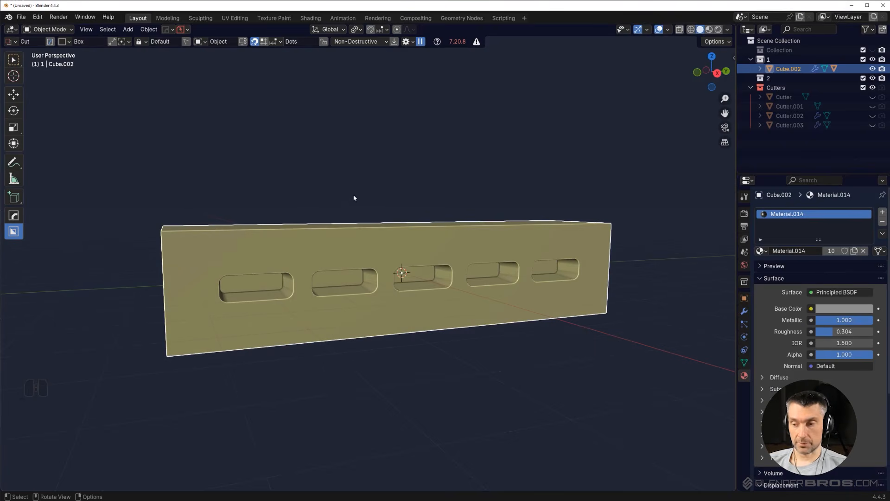
pyautogui.hotkey('alt', 'shift')
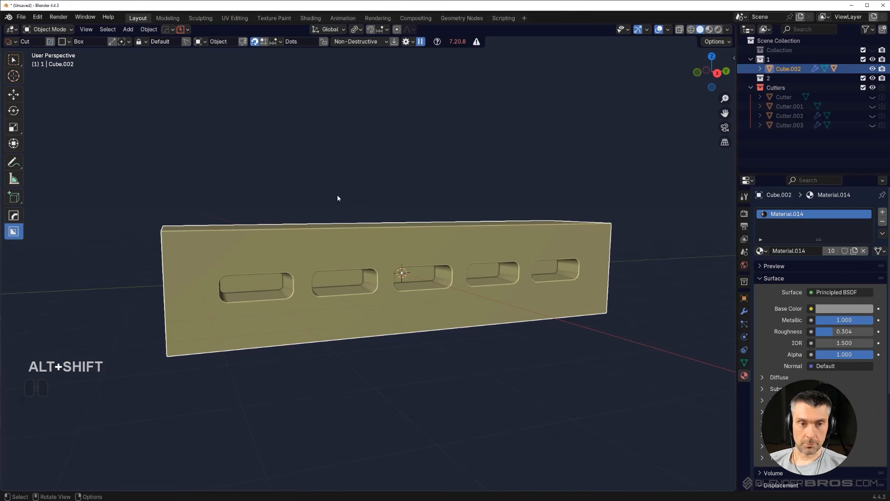
pyautogui.press('shift')
pyautogui.press('shift')
pyautogui.press('shift')
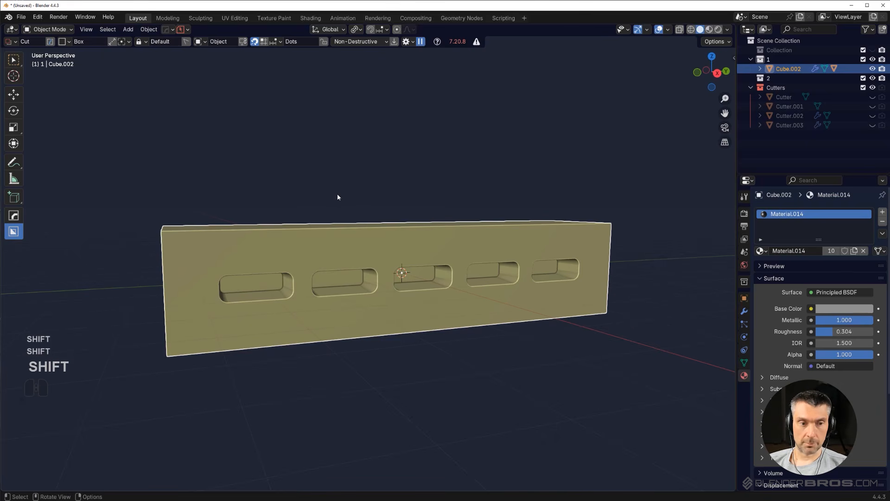
pyautogui.hotkey('alt', 'shift')
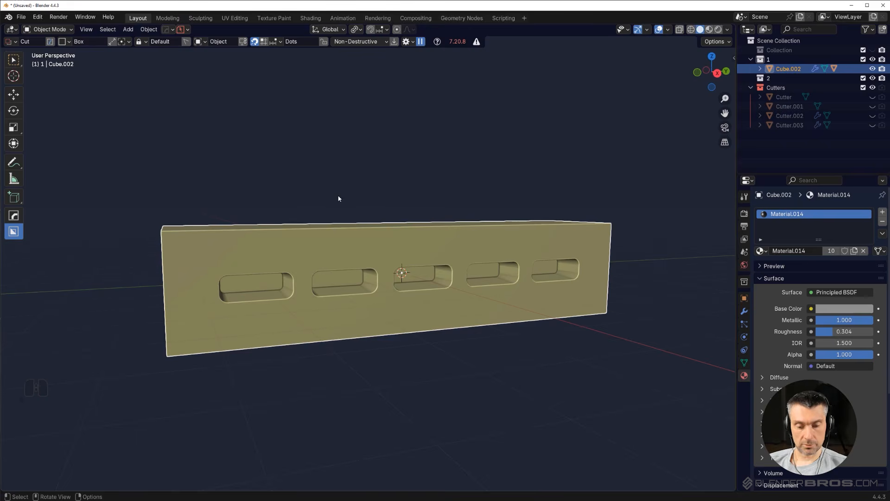
pyautogui.moveTo(399, 230)
pyautogui.keyDown('alt'); pyautogui.mouseDown(button='middle')
pyautogui.moveTo(349, 203)
pyautogui.moveTo(411, 228)
pyautogui.mouseUp(button='middle'); pyautogui.keyUp('alt')
pyautogui.press('KP_5')
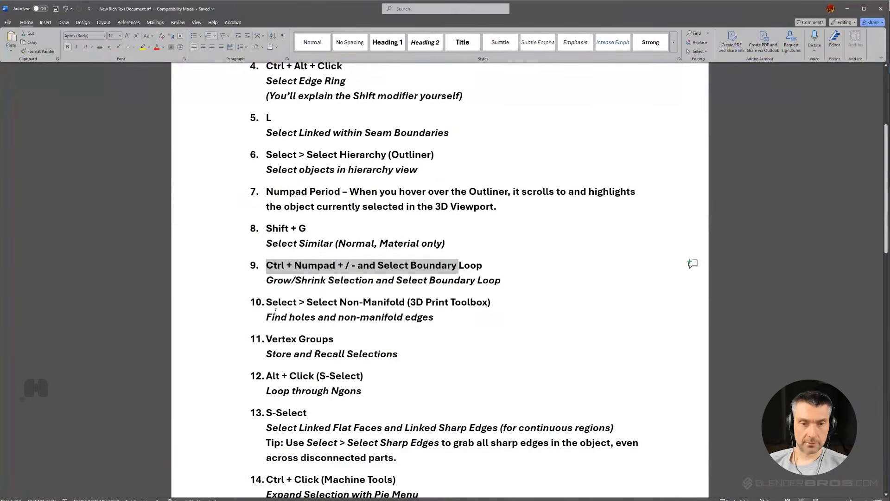
# Mark the Select Non-Manifold entry in the Word notes, and delete the slotted block in Blender.
pyautogui.moveTo(258, 303); pyautogui.dragTo(279, 318)
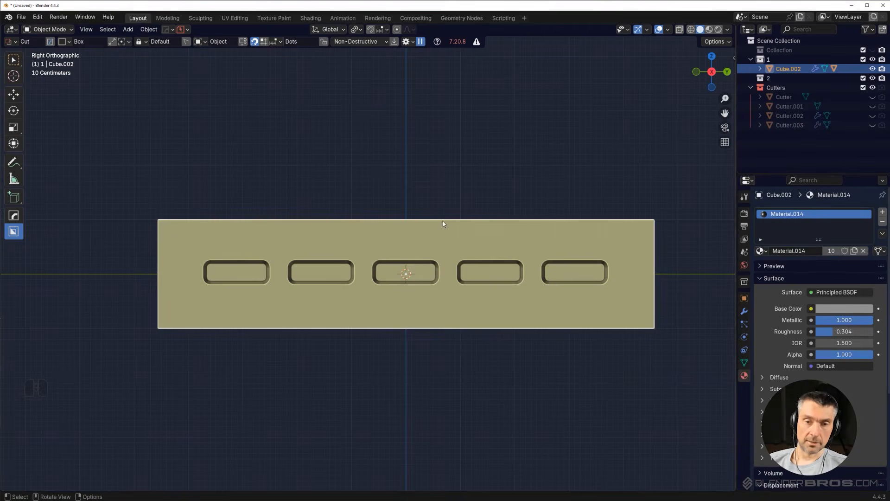
pyautogui.press('x')
pyautogui.click(441, 223)
# Add a mesh cube at the origin of the empty scene.
pyautogui.moveTo(378, 243); pyautogui.dragTo(451, 167, button='middle')
pyautogui.press('KP_5')
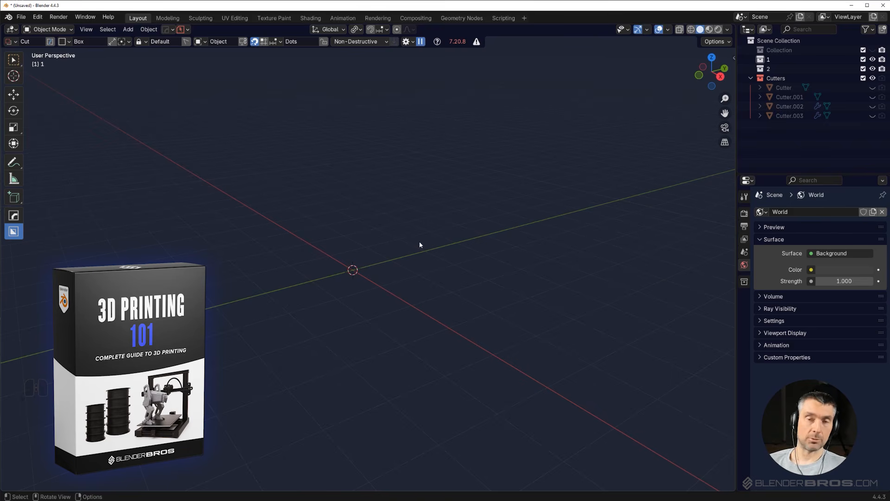
pyautogui.keyDown('shift'); pyautogui.moveTo(420, 243); pyautogui.dragTo(375, 253, button='middle'); pyautogui.keyUp('shift')
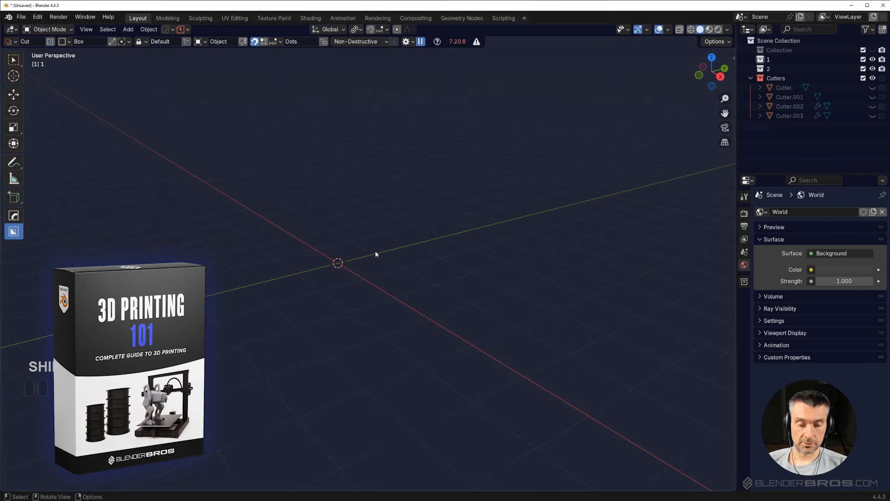
pyautogui.scroll(1, 383, 273)
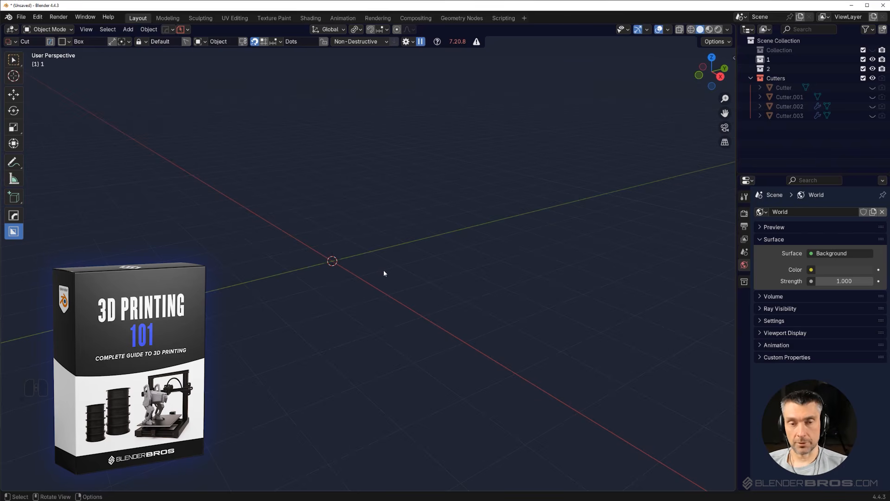
pyautogui.keyDown('shift'); pyautogui.moveTo(384, 273); pyautogui.dragTo(409, 254, button='middle'); pyautogui.keyUp('shift')
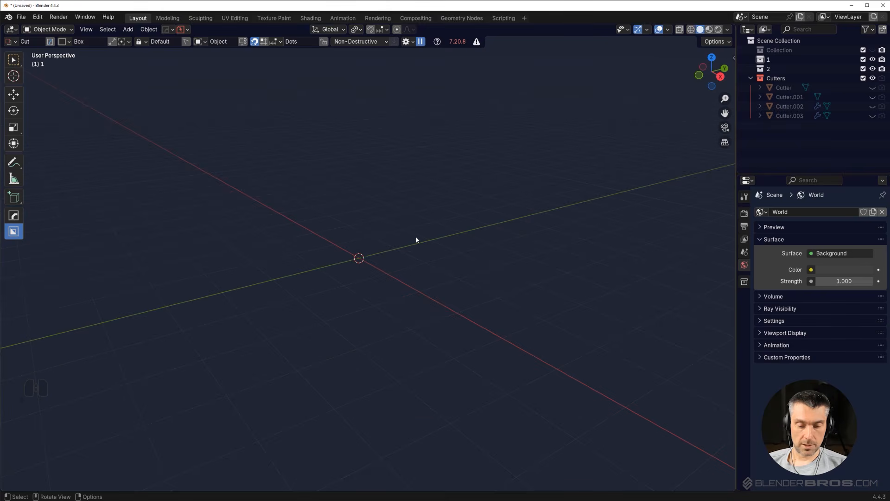
pyautogui.hotkey('shift', 'a')
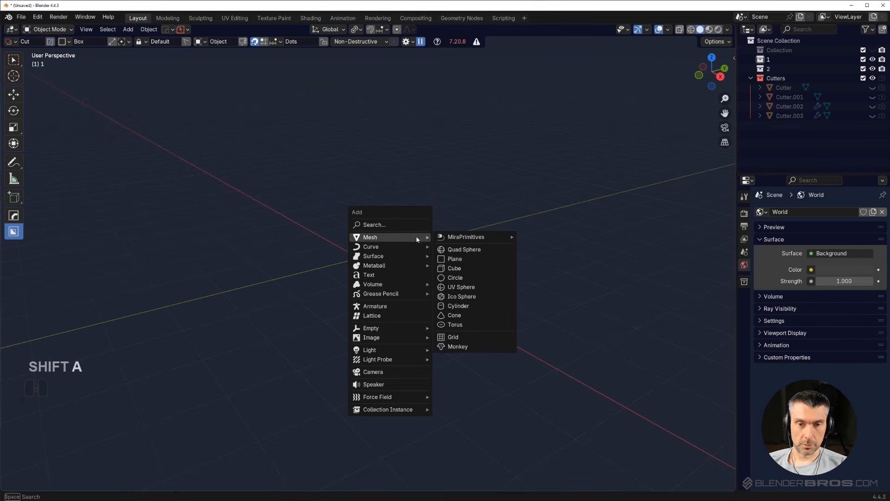
pyautogui.click(471, 264)
# Search the add-on extensions in Preferences for "3d" to check the 3D Print Toolbox, and close Preferences.
pyautogui.click(37, 17)
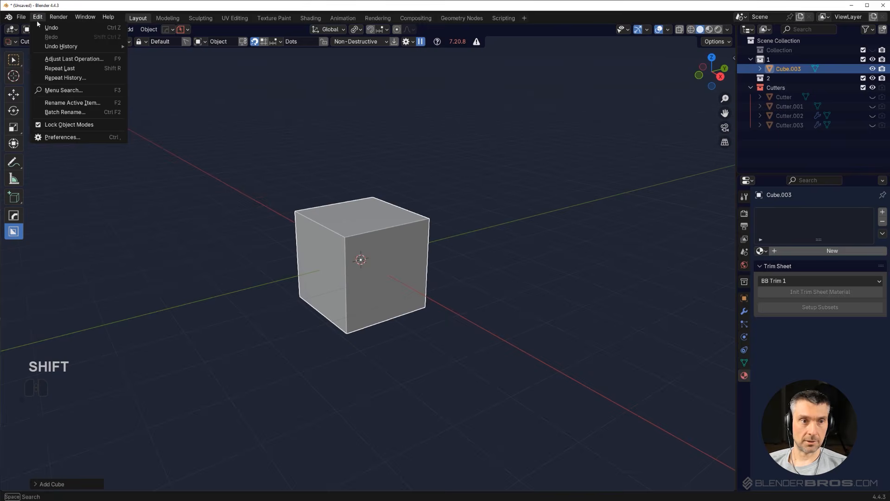
pyautogui.click(73, 138)
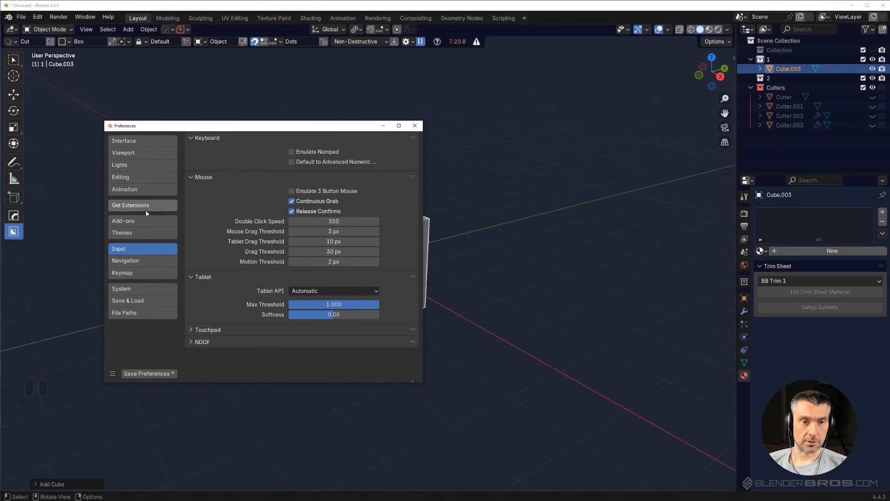
pyautogui.click(146, 205)
pyautogui.click(200, 139)
pyautogui.write('3d')
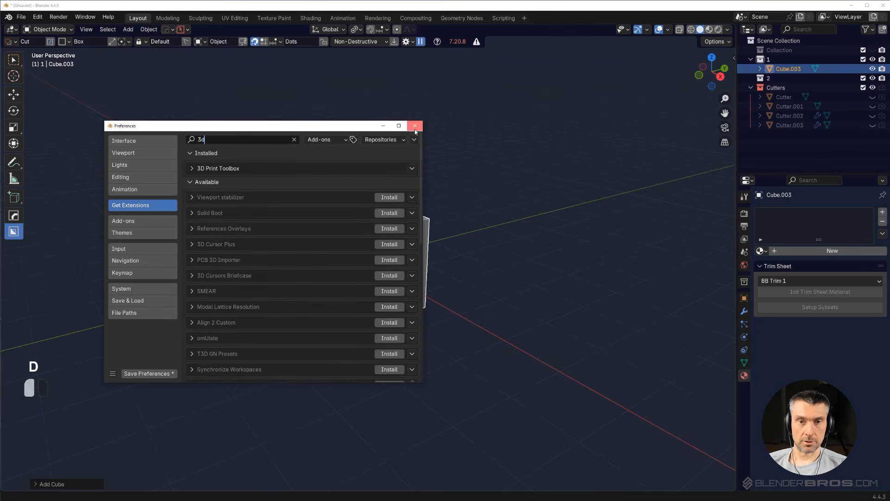
pyautogui.click(415, 125)
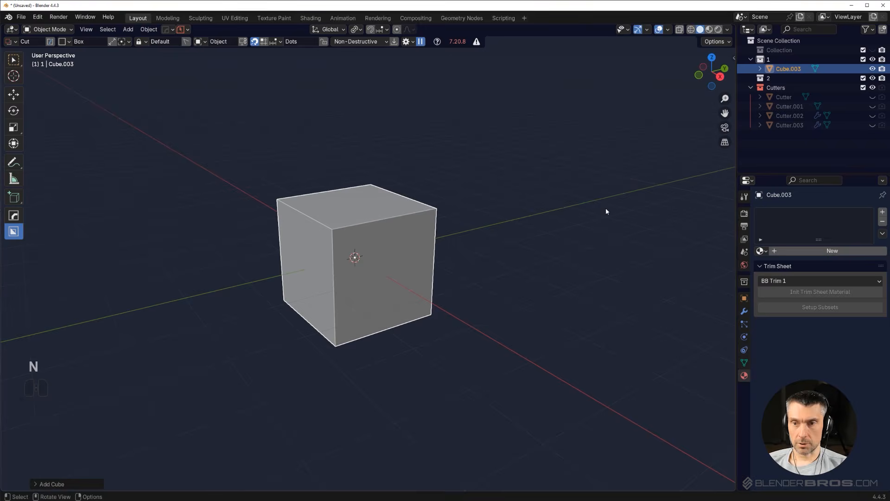
# Show the 3D Print Toolbox checks beside the viewport and select the cube.
pyautogui.press('n')
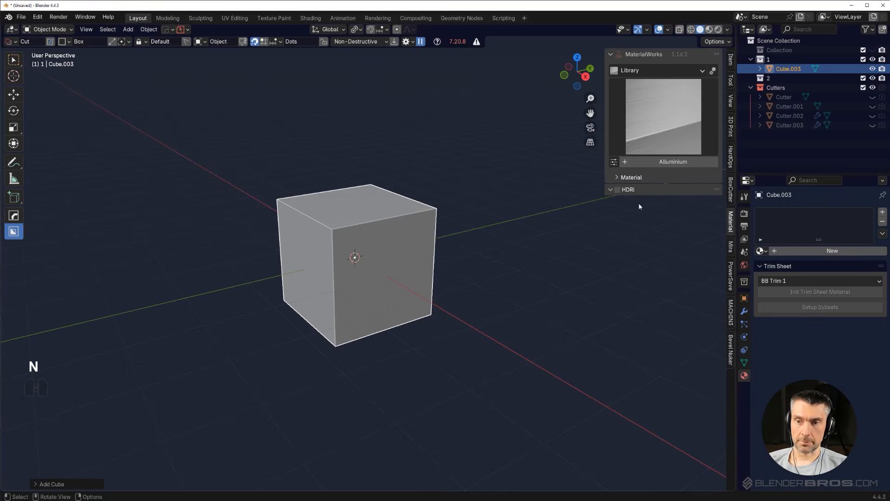
pyautogui.click(731, 133)
pyautogui.keyDown('shift'); pyautogui.moveTo(392, 304); pyautogui.dragTo(343, 264, button='middle'); pyautogui.keyUp('shift')
pyautogui.moveTo(371, 229); pyautogui.dragTo(370, 231, button='middle')
pyautogui.click(370, 231)
# Enter edit mode and subdivide the whole cube repeatedly into an 8 by 8 grid on each face.
pyautogui.press('Tab')
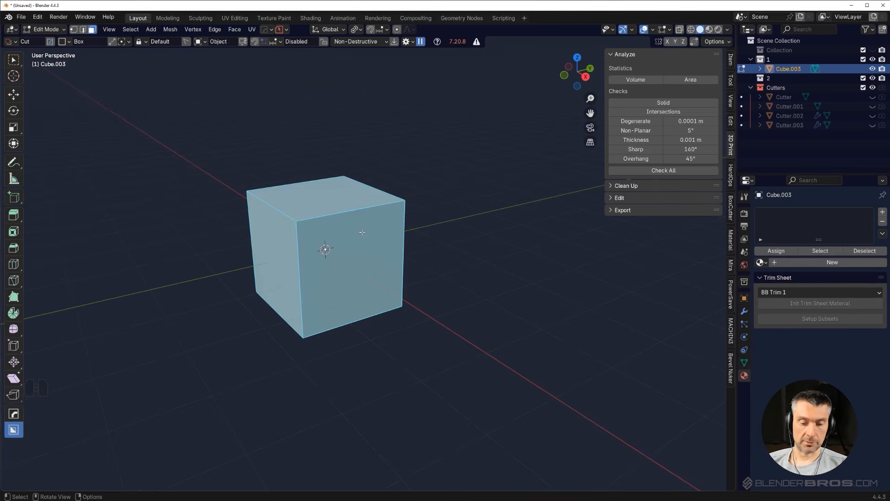
pyautogui.rightClick(361, 232)
pyautogui.click(356, 268)
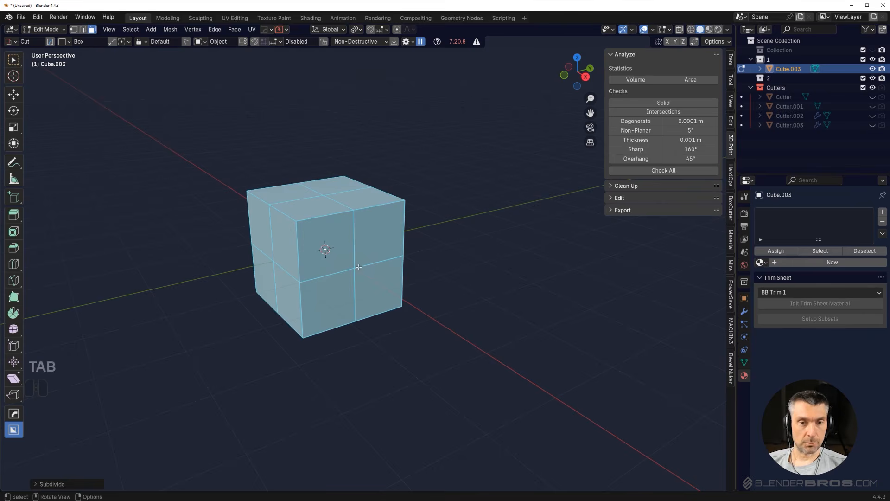
pyautogui.hotkey('shift', 'r')
pyautogui.hotkey('shift', 'r')
pyautogui.hotkey('shift', 'r')
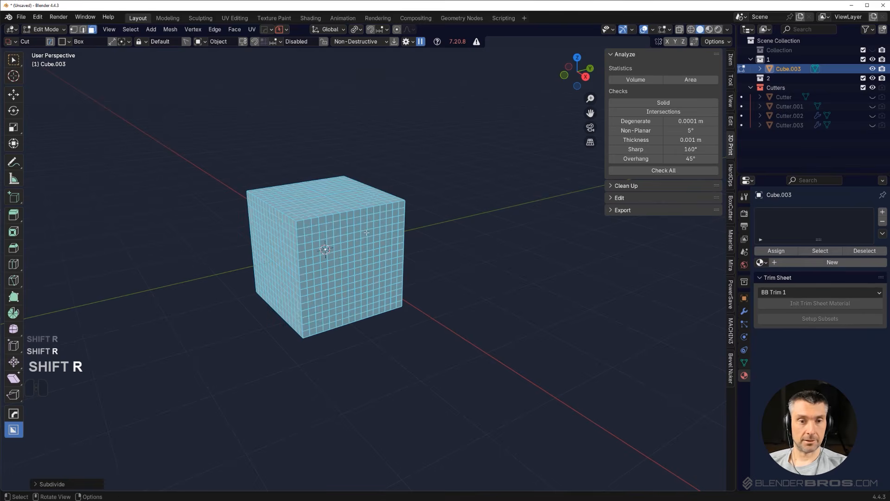
pyautogui.scroll(1, 366, 233)
pyautogui.press('Tab')
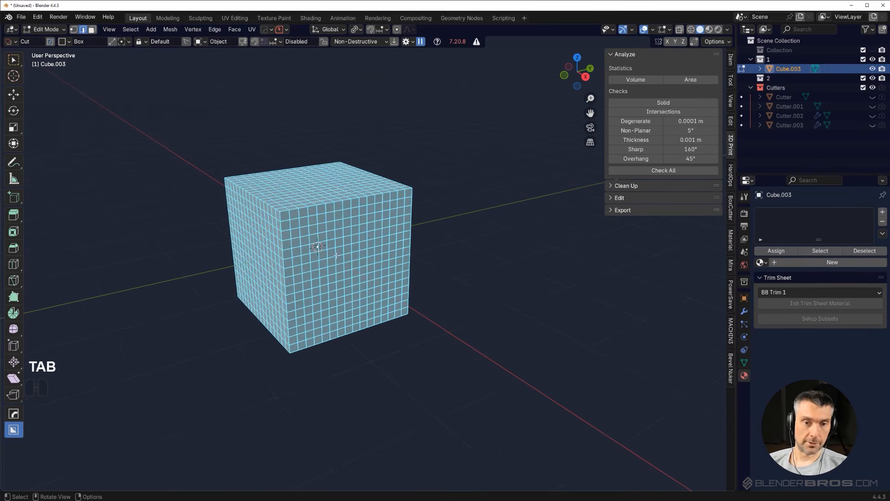
pyautogui.hotkey('ctrl', 'z')
pyautogui.hotkey('ctrl', 'z')
pyautogui.scroll(2, 367, 264)
pyautogui.hotkey('ctrl', 'z')
pyautogui.press('Tab')
# Rip an edge near the middle of the cube's front face without moving it, and select an edge at the split.
pyautogui.click(333, 251)
pyautogui.keyDown('shift'); pyautogui.moveTo(374, 257); pyautogui.dragTo(378, 259, button='middle'); pyautogui.keyUp('shift')
pyautogui.press('v')
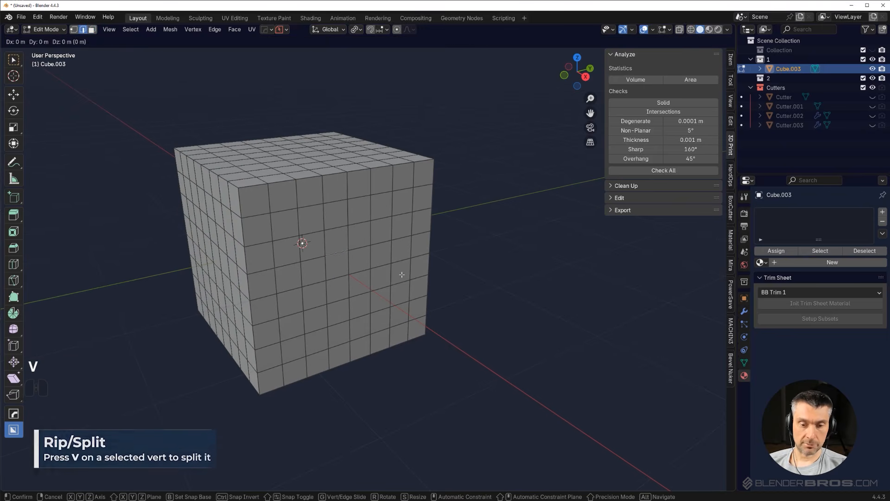
pyautogui.rightClick(413, 296)
pyautogui.click(509, 255)
pyautogui.scroll(-4, 482, 269)
pyautogui.moveTo(464, 256)
pyautogui.mouseDown(button='middle')
pyautogui.moveTo(435, 235)
pyautogui.moveTo(427, 214)
pyautogui.moveTo(447, 199)
pyautogui.moveTo(457, 240)
pyautogui.mouseUp(button='middle')
pyautogui.scroll(3, 359, 273)
pyautogui.click(349, 243)
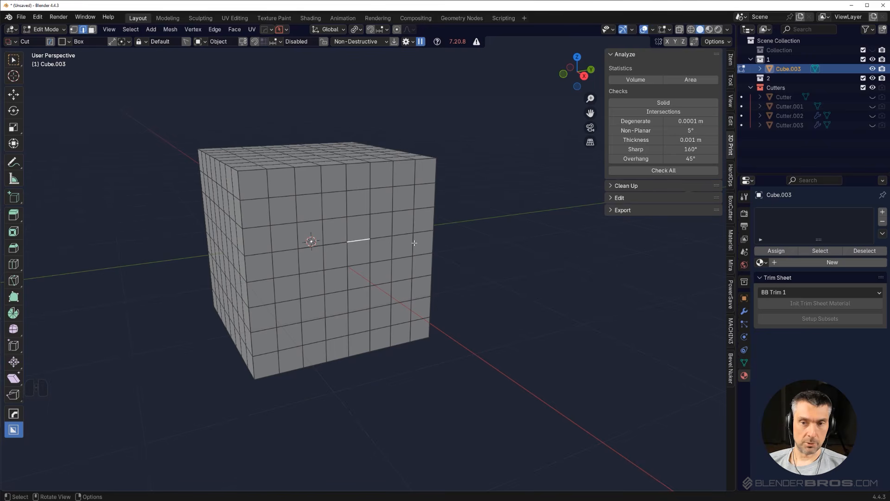
pyautogui.scroll(-1, 406, 244)
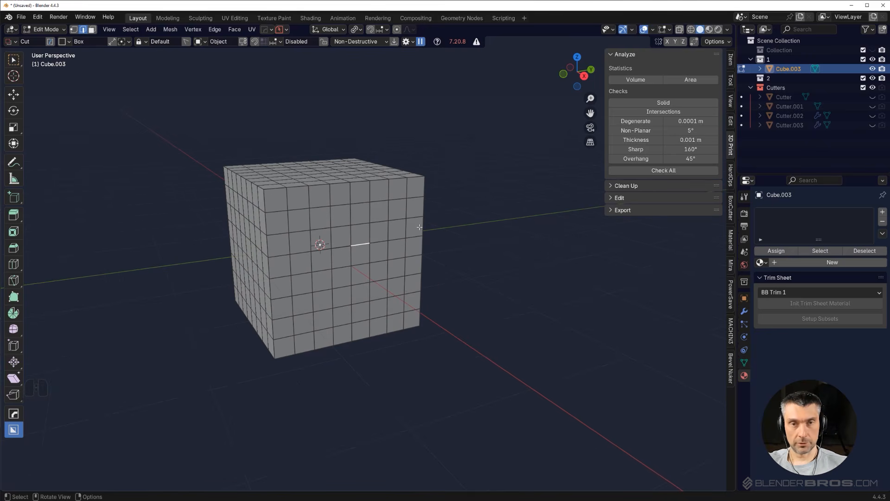
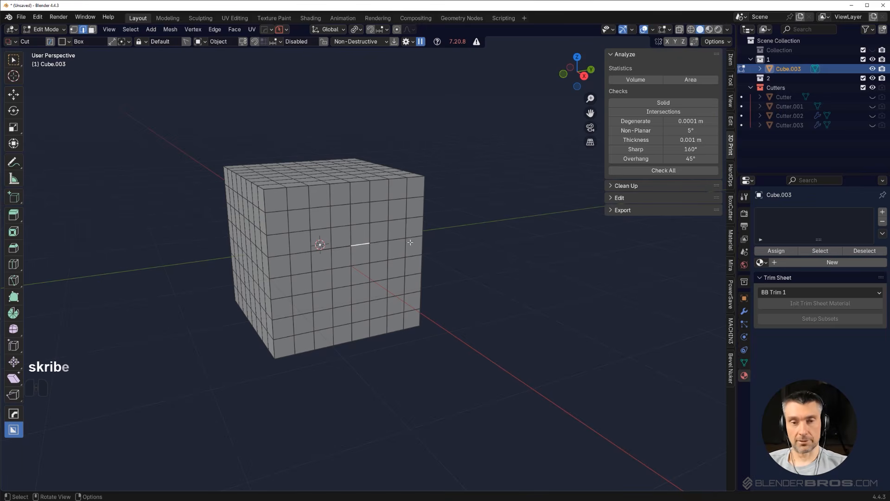
# Run all the 3D print checks on the cube and select the non-manifold edges from the results.
pyautogui.keyDown('shift'); pyautogui.moveTo(409, 243); pyautogui.dragTo(412, 212, button='middle'); pyautogui.keyUp('shift')
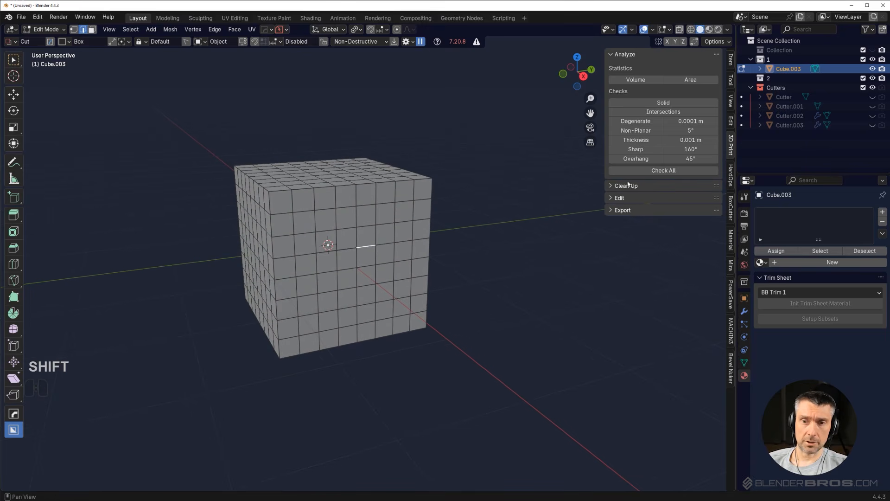
pyautogui.click(659, 171)
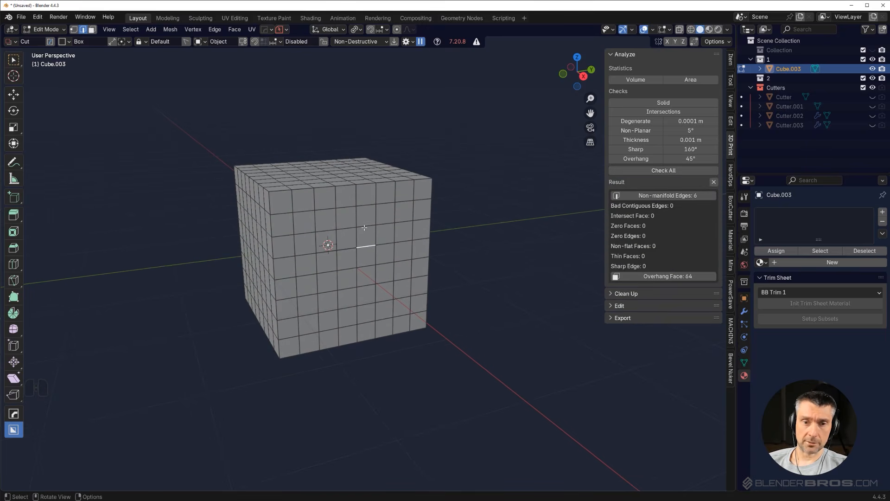
pyautogui.click(662, 195)
pyautogui.click(665, 197)
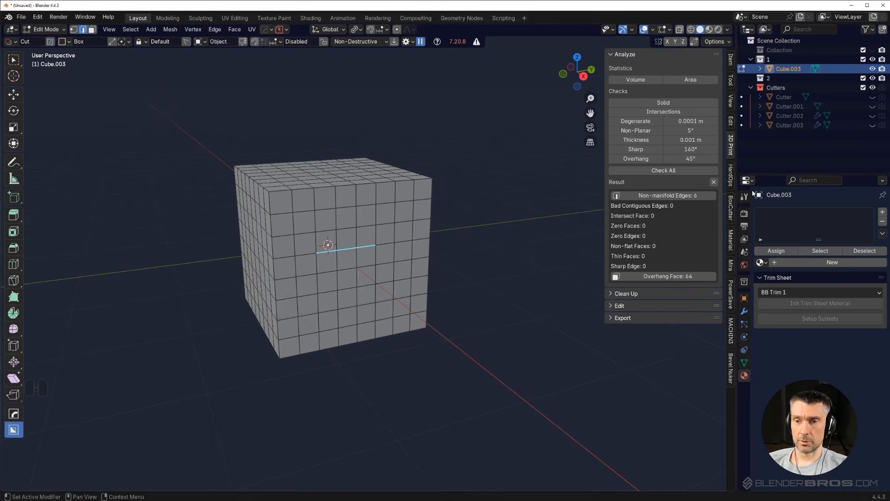
# Clean up the cube's mesh with Make Manifold and rerun all the print checks.
pyautogui.click(625, 294)
pyautogui.click(652, 307)
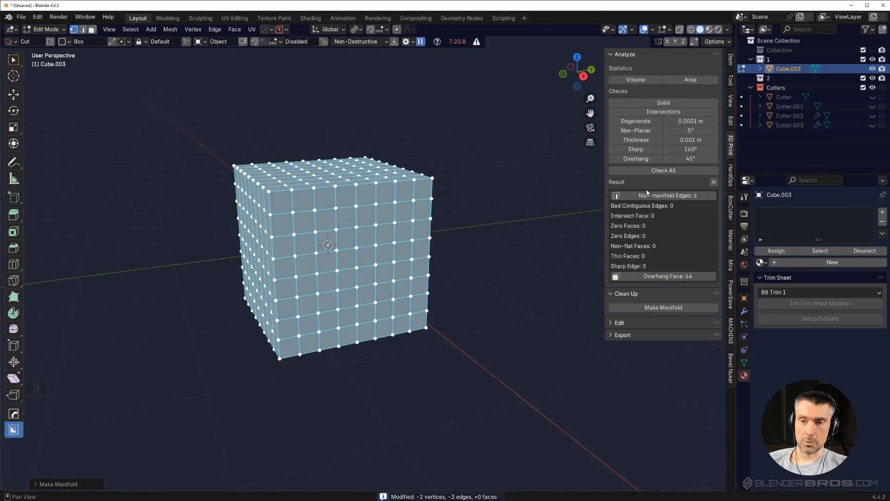
pyautogui.click(664, 170)
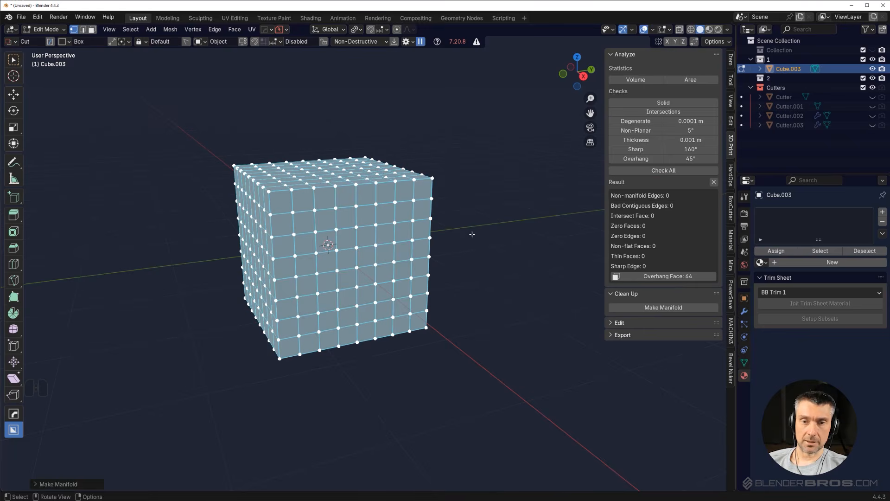
# Undo the Make Manifold cleanup to bring back the split edges.
pyautogui.hotkey('ctrl', 'z')
pyautogui.hotkey('ctrl', 'z')
pyautogui.hotkey('ctrl', 'z')
# Recheck the restored mesh and highlight its non-manifold edges on the front face.
pyautogui.click(643, 169)
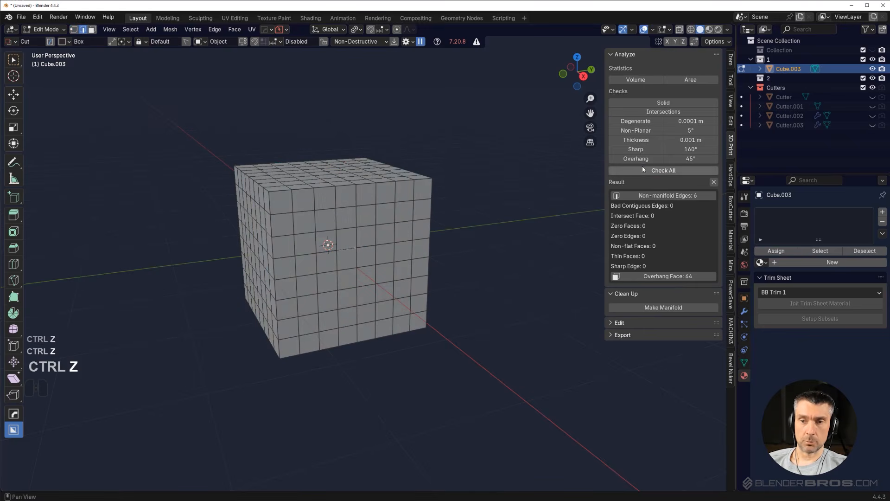
pyautogui.scroll(2, 459, 218)
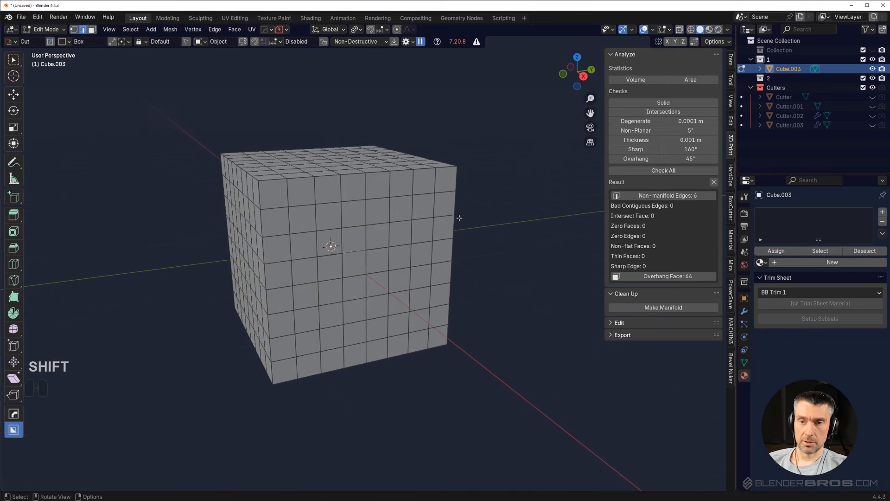
pyautogui.click(655, 196)
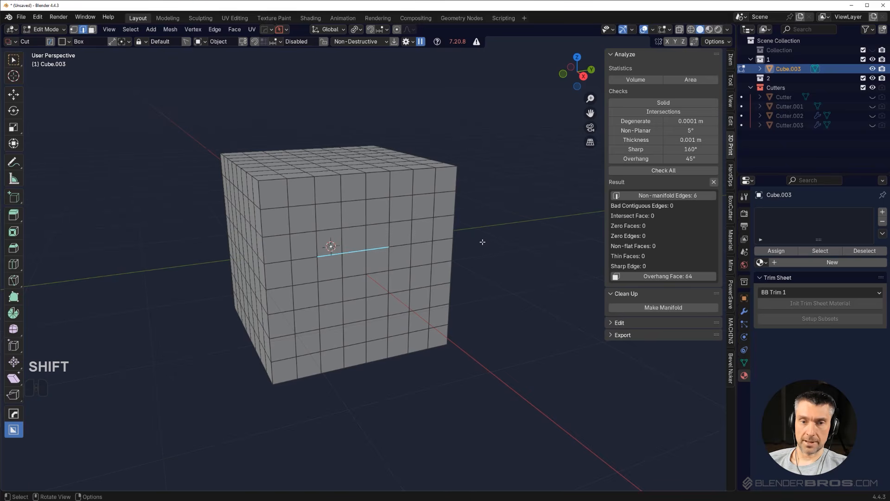
# Merge the split edges with the MACHIN3 Clean Up tool and run all the print checks again.
pyautogui.press('3')
pyautogui.click(657, 171)
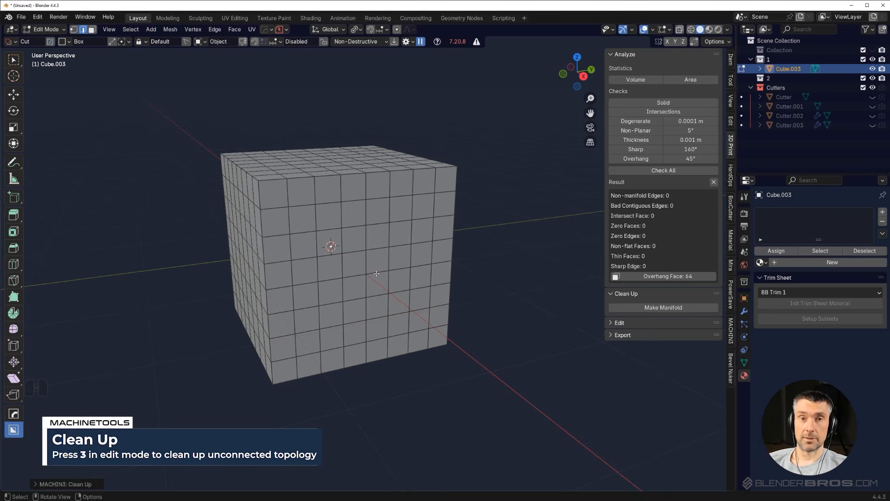
pyautogui.moveTo(377, 274); pyautogui.dragTo(338, 145, button='middle')
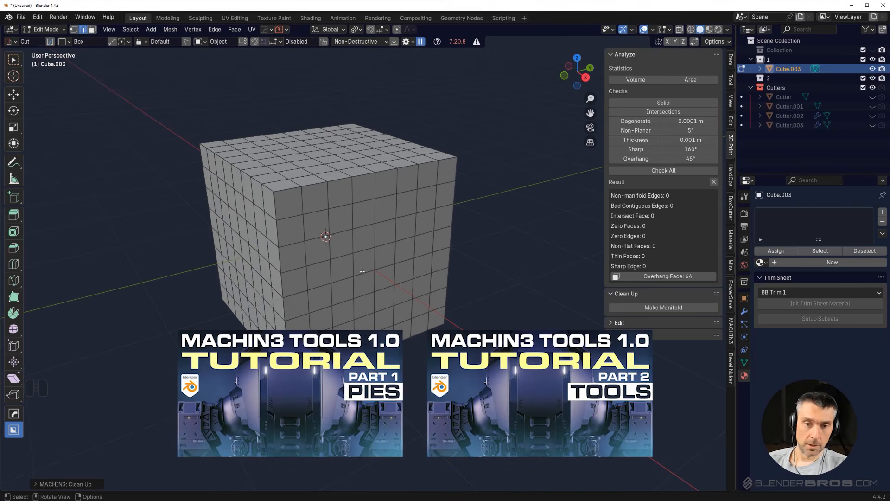
# Leave Edit Mode and delete the cube.
pyautogui.press('Tab')
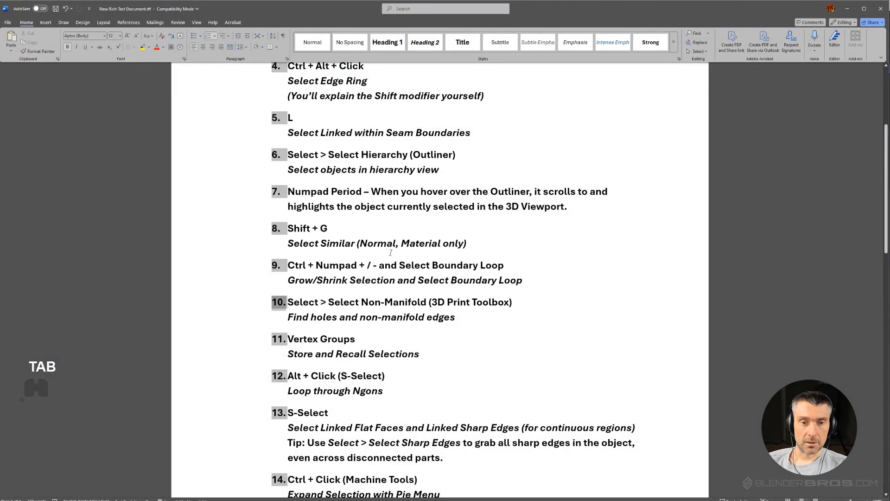
pyautogui.click(348, 280)
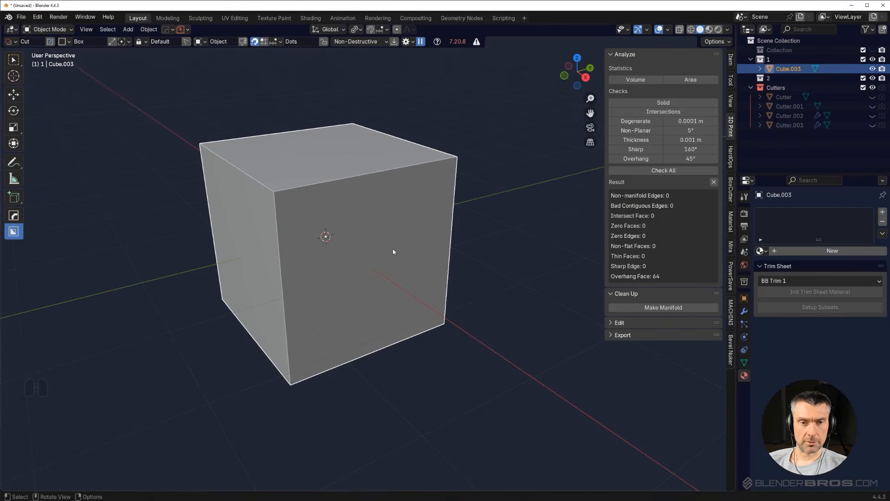
pyautogui.press('x')
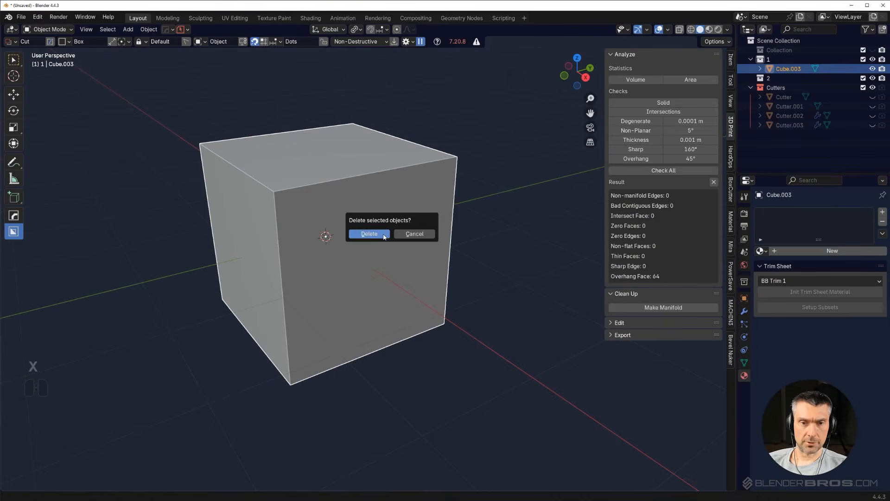
pyautogui.click(383, 234)
# Add a cylinder and bevel its top face's rim into a rounded, multi-segment edge.
pyautogui.hotkey('shift', 'a')
pyautogui.moveTo(383, 233)
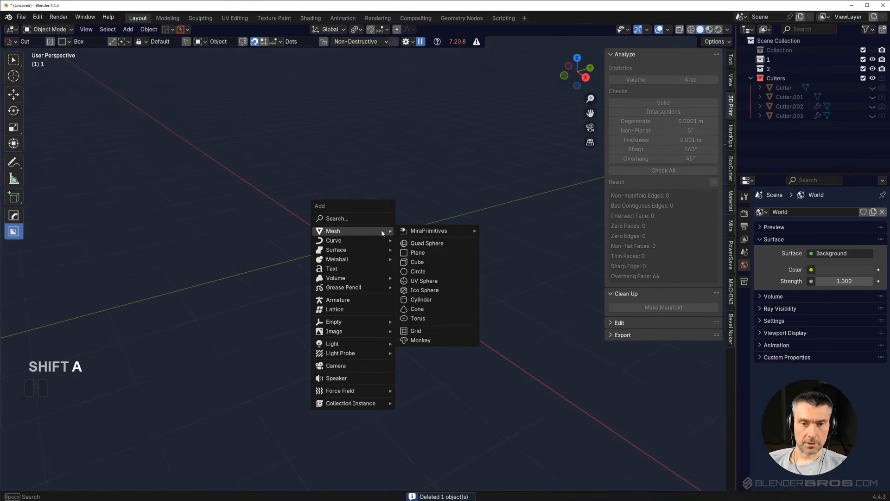
pyautogui.click(433, 300)
pyautogui.press('Tab')
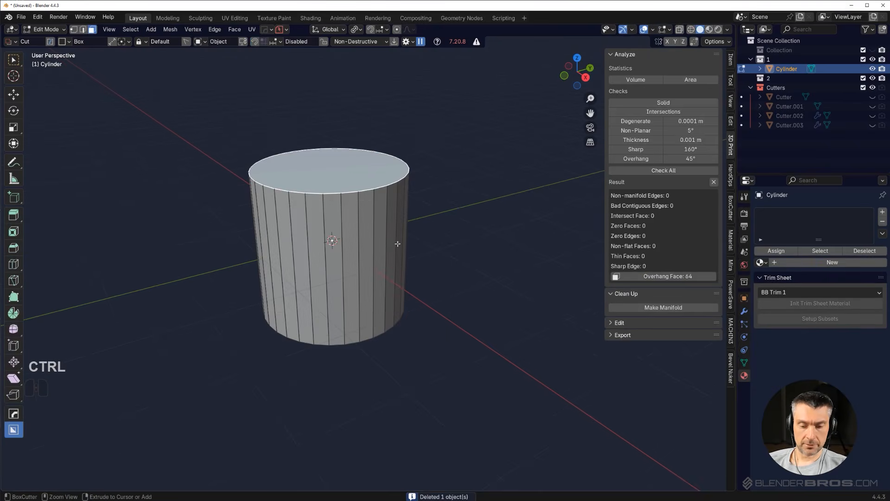
pyautogui.hotkey('ctrl', 'b')
pyautogui.click(384, 237)
pyautogui.scroll(1, 384, 238)
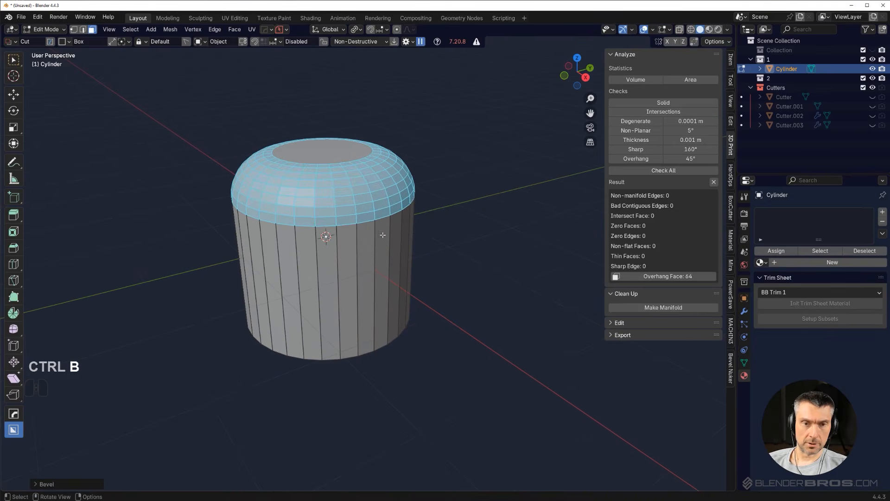
# Store a horizontal edge loop from the rounded rim in a new vertex group, deselect it and recall it from the group.
pyautogui.press('Tab')
pyautogui.keyDown('shift'); pyautogui.moveTo(373, 258); pyautogui.dragTo(369, 269, button='middle'); pyautogui.keyUp('shift')
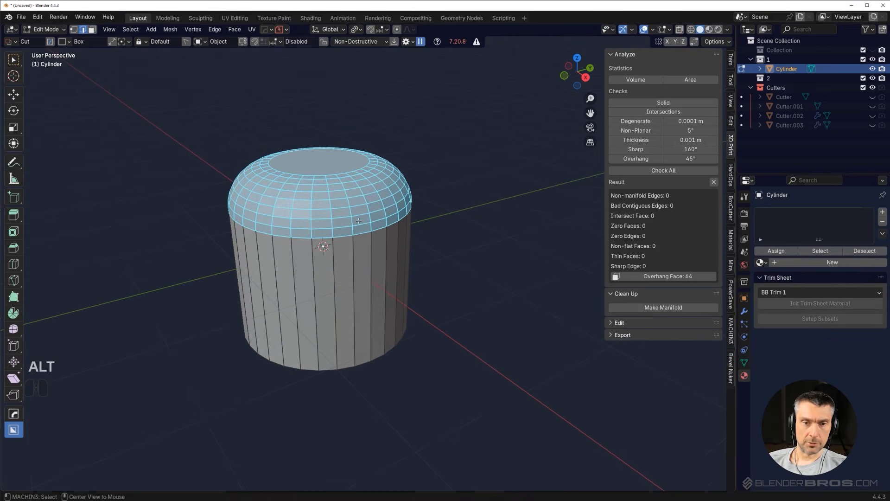
pyautogui.keyDown('alt'); pyautogui.click(363, 225); pyautogui.keyUp('alt')
pyautogui.click(745, 362)
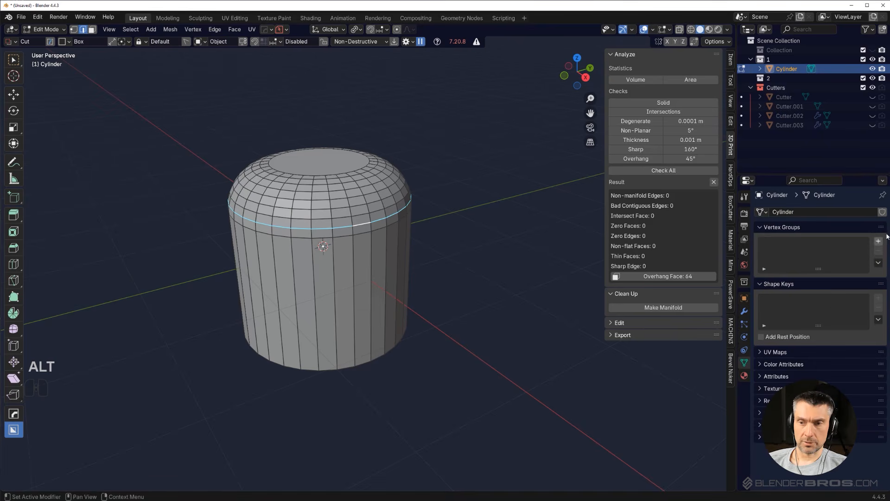
pyautogui.click(878, 242)
pyautogui.click(772, 299)
pyautogui.click(539, 224)
pyautogui.click(839, 300)
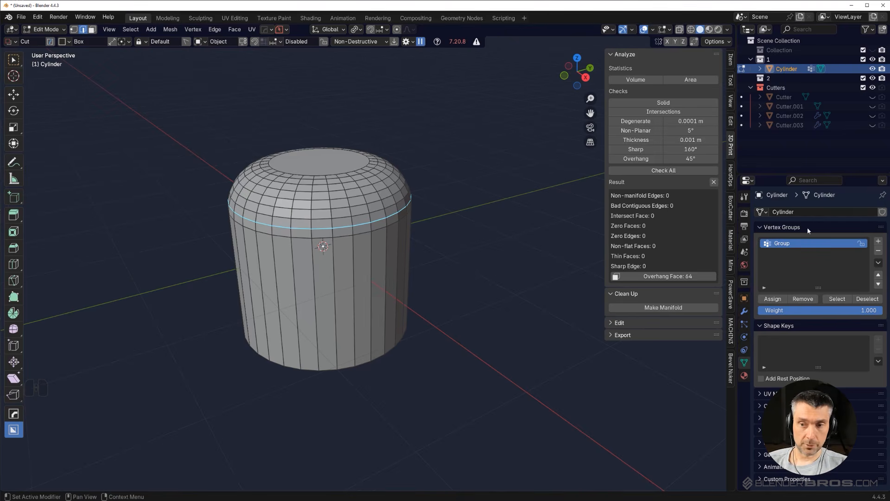
# Select the ring of vertical edges on the cylinder's side and thin it to every other edge with Checker Deselect.
pyautogui.scroll(-1, 385, 250)
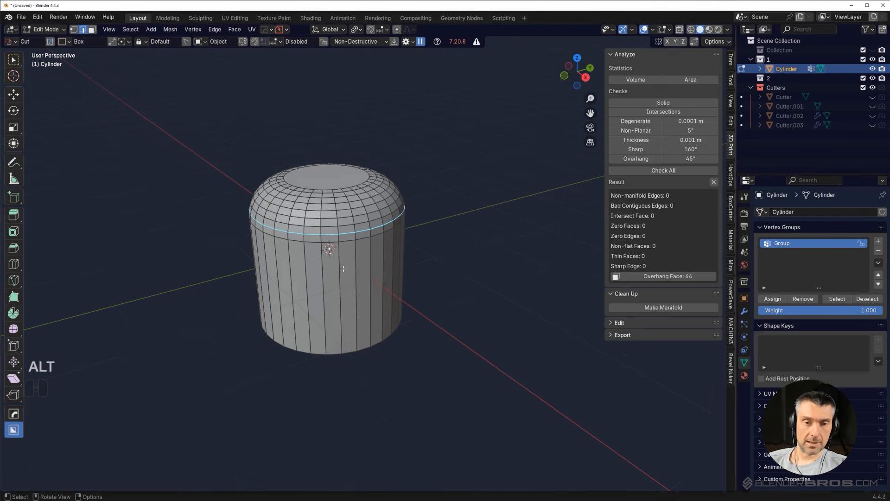
pyautogui.keyDown('ctrl'); pyautogui.keyDown('alt'); pyautogui.click(358, 240); pyautogui.keyUp('alt'); pyautogui.keyUp('ctrl')
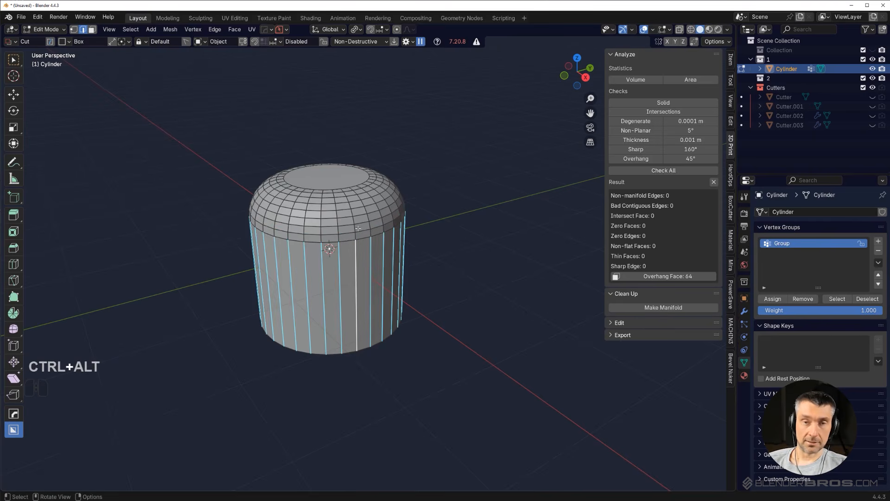
pyautogui.scroll(2, 348, 258)
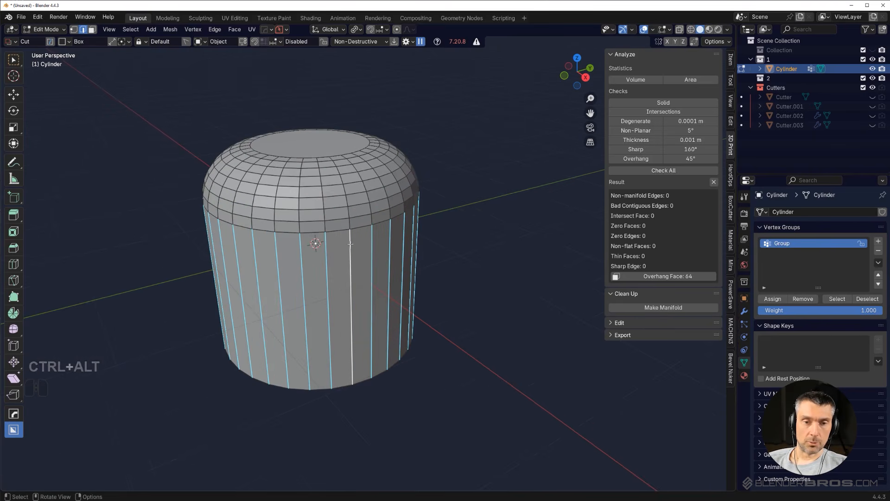
pyautogui.click(130, 29)
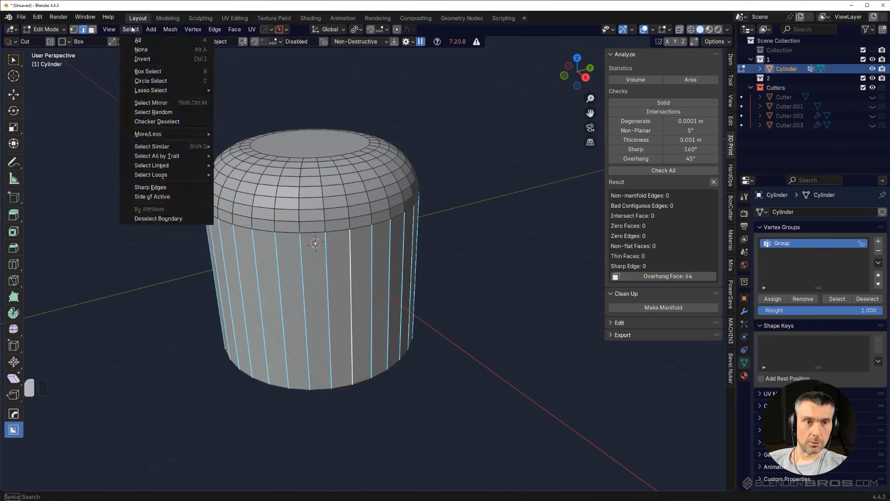
pyautogui.click(172, 122)
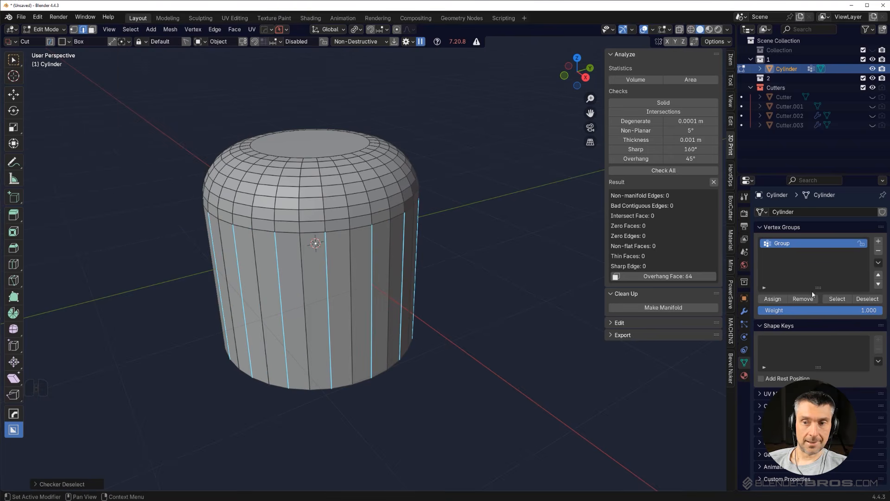
# Add the vertex group's loop to the selected vertical edges and extract them all as a curve with HardOps Curve/Extract.
pyautogui.click(837, 300)
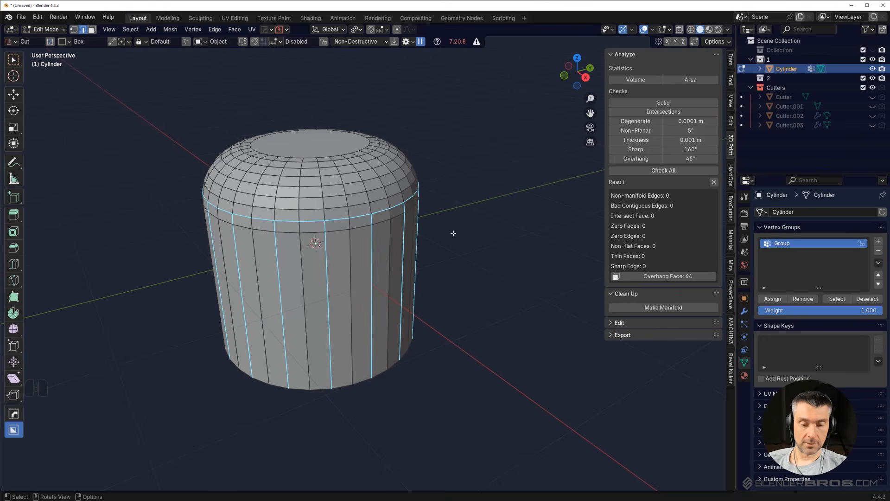
pyautogui.press('q')
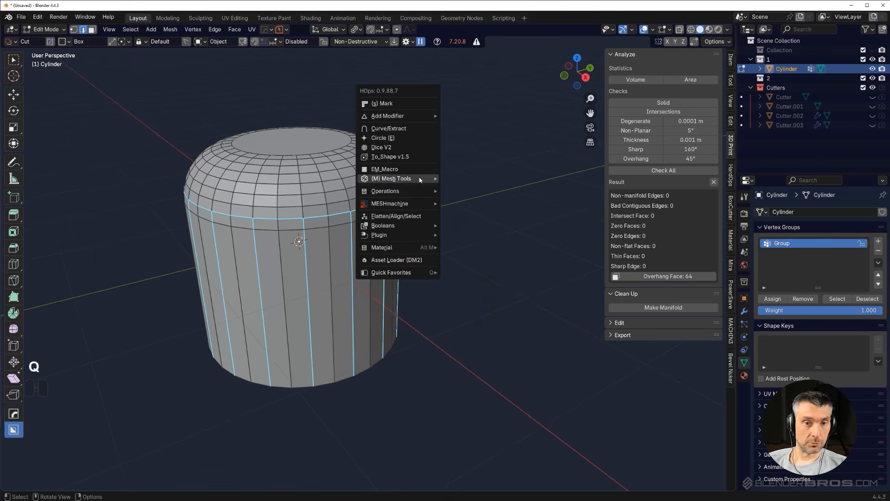
pyautogui.click(405, 131)
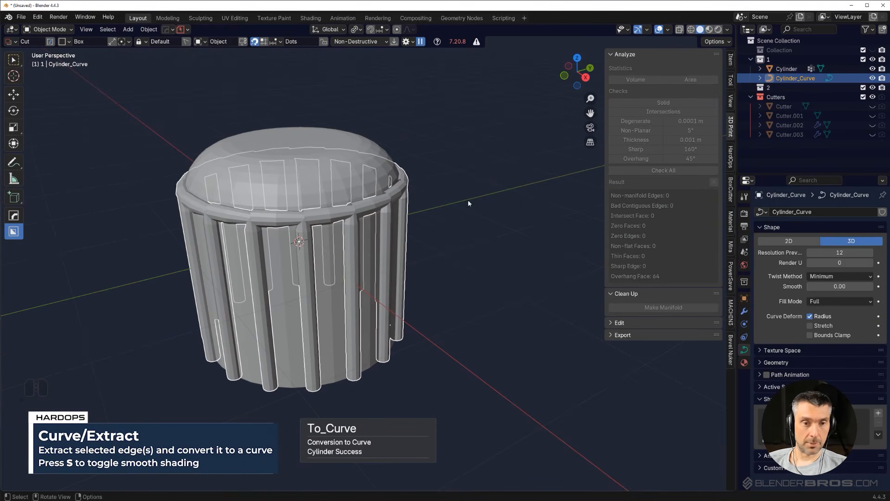
# Delete the extracted curve object and the cylinder to empty the scene.
pyautogui.press('x')
pyautogui.click(445, 215)
pyautogui.keyDown('shift'); pyautogui.click(348, 221); pyautogui.keyUp('shift')
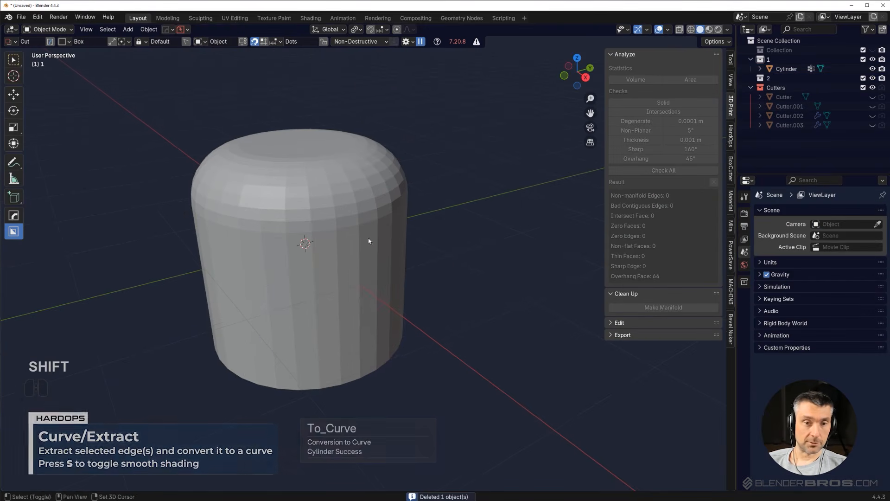
pyautogui.press('x')
pyautogui.click(347, 221)
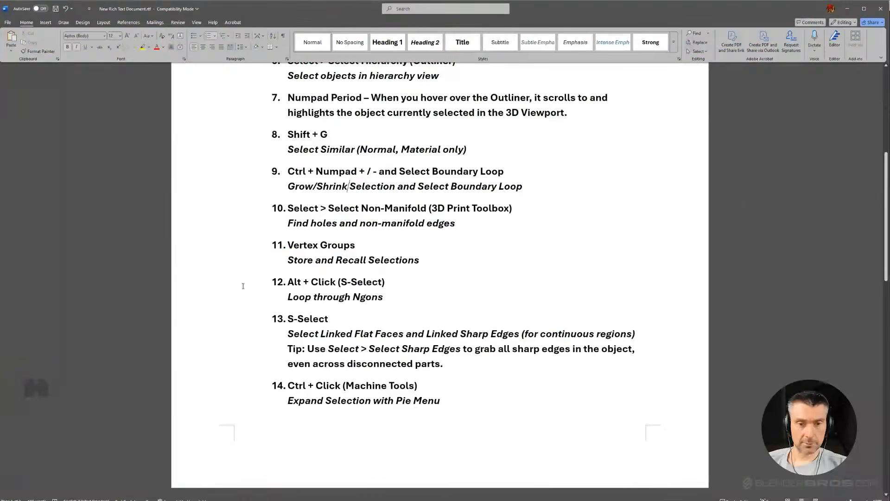
# In the Word outline, correct item 12 to read "Alt + Click (L-Select)", save the document and return to Blender.
pyautogui.moveTo(287, 283); pyautogui.dragTo(390, 300)
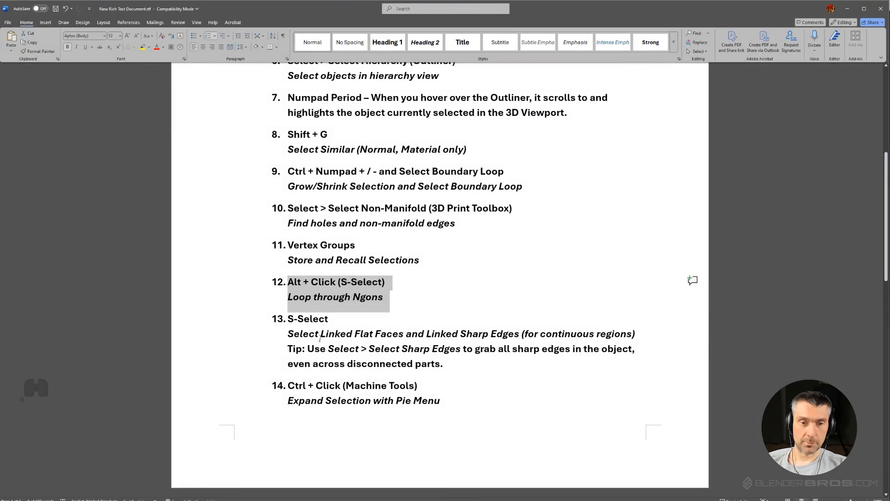
pyautogui.click(328, 304)
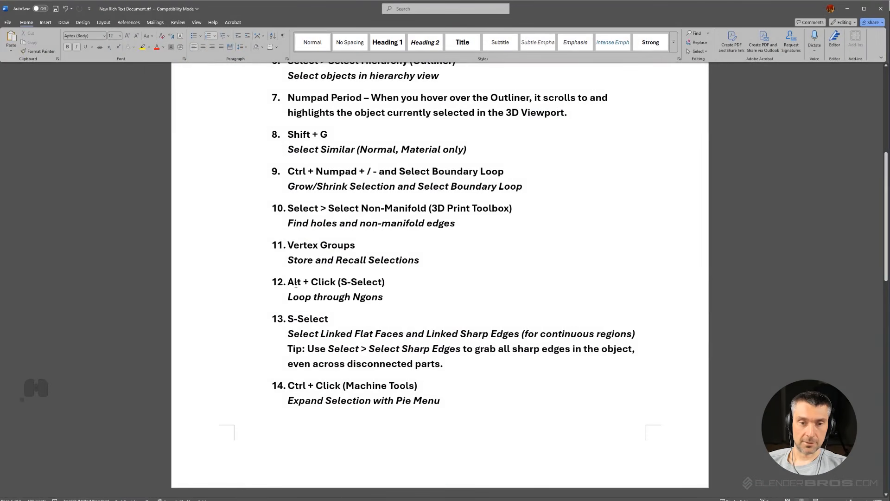
pyautogui.moveTo(288, 282); pyautogui.dragTo(352, 282)
pyautogui.click(351, 281)
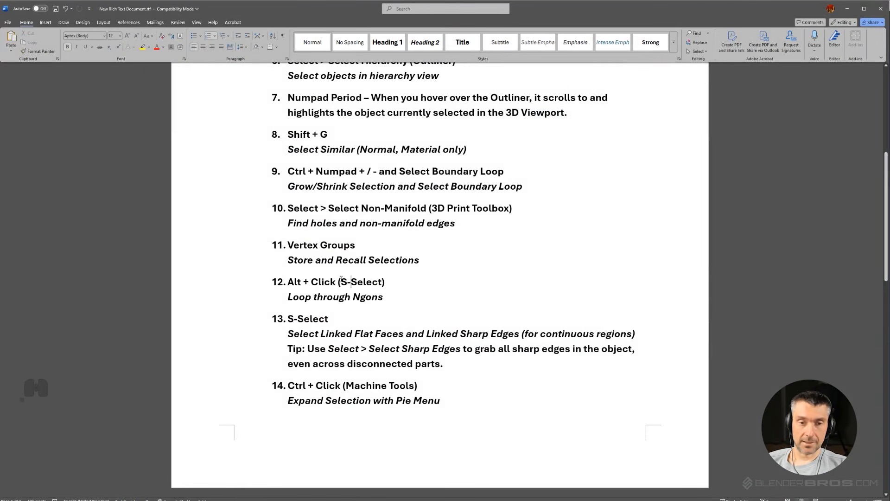
pyautogui.press('Delete')
pyautogui.write('L')
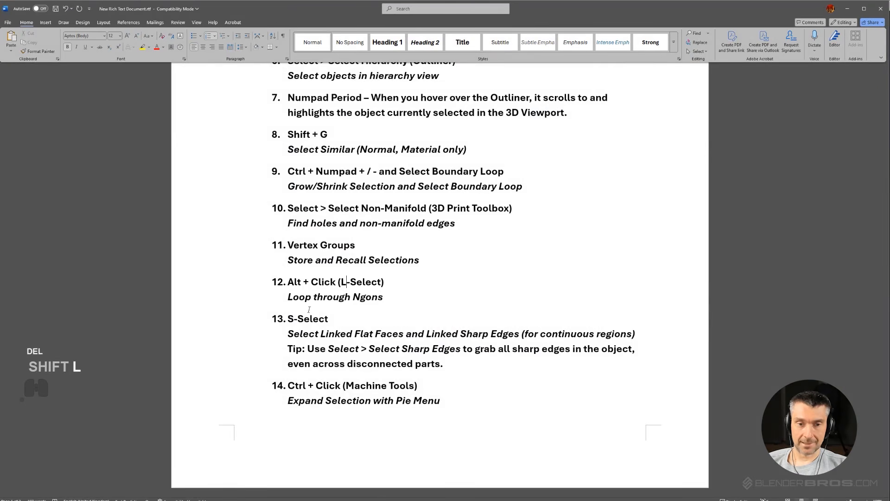
pyautogui.click(56, 9)
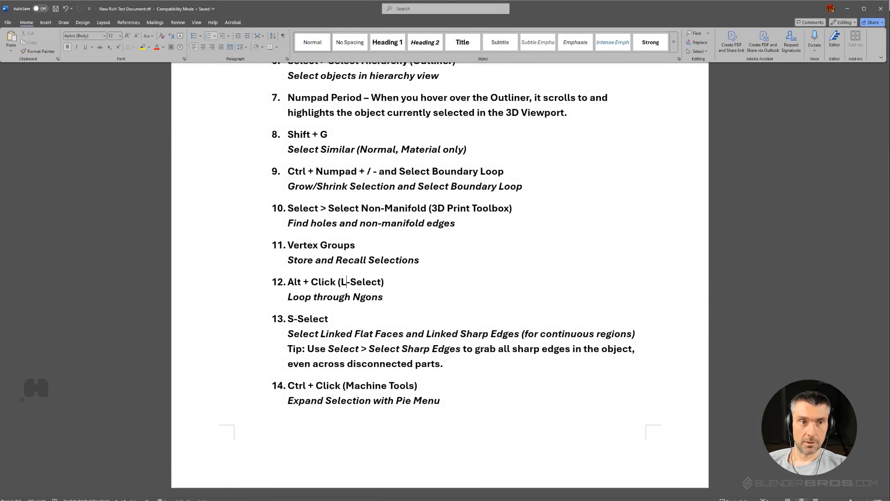
pyautogui.click(847, 9)
# Add a Quad Sphere mesh at the 3D cursor.
pyautogui.keyDown('shift'); pyautogui.moveTo(318, 283); pyautogui.dragTo(324, 263, button='middle'); pyautogui.keyUp('shift')
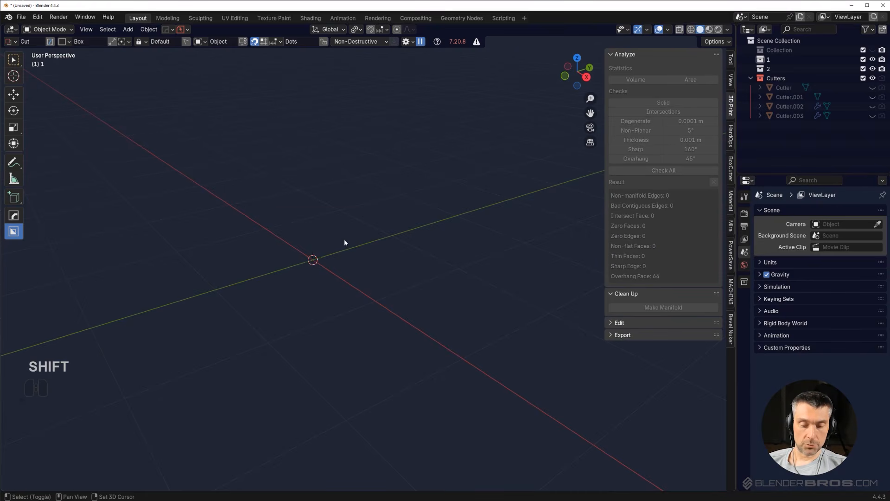
pyautogui.hotkey('shift', 'a')
pyautogui.moveTo(344, 240)
pyautogui.click(383, 252)
# Duplicate the sphere, scale the copy to about 0.6 and place it overlapping the original's upper side.
pyautogui.scroll(-4, 385, 255)
pyautogui.keyDown('shift'); pyautogui.moveTo(414, 264); pyautogui.dragTo(381, 262, button='middle'); pyautogui.keyUp('shift')
pyautogui.hotkey('shift', 'd')
pyautogui.click(470, 185)
pyautogui.press('s')
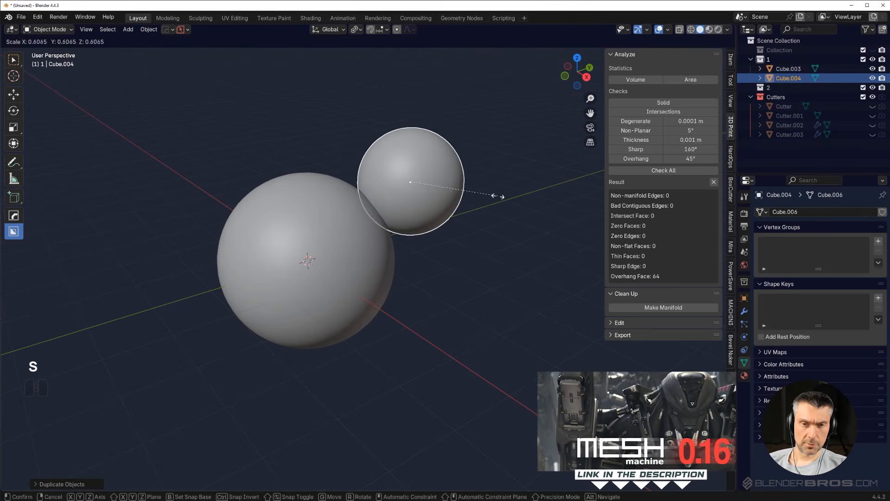
pyautogui.click(471, 195)
pyautogui.press('g')
pyautogui.click(444, 204)
# Join the small sphere to the large one with a HardOps Union boolean.
pyautogui.scroll(2, 445, 204)
pyautogui.keyDown('shift'); pyautogui.moveTo(444, 204); pyautogui.dragTo(465, 215, button='middle'); pyautogui.keyUp('shift')
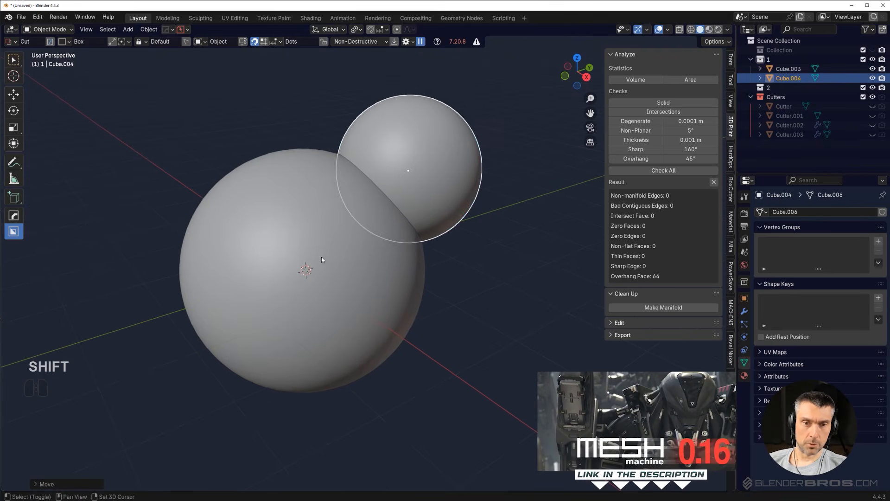
pyautogui.keyDown('shift'); pyautogui.click(385, 231); pyautogui.keyUp('shift')
pyautogui.press('q')
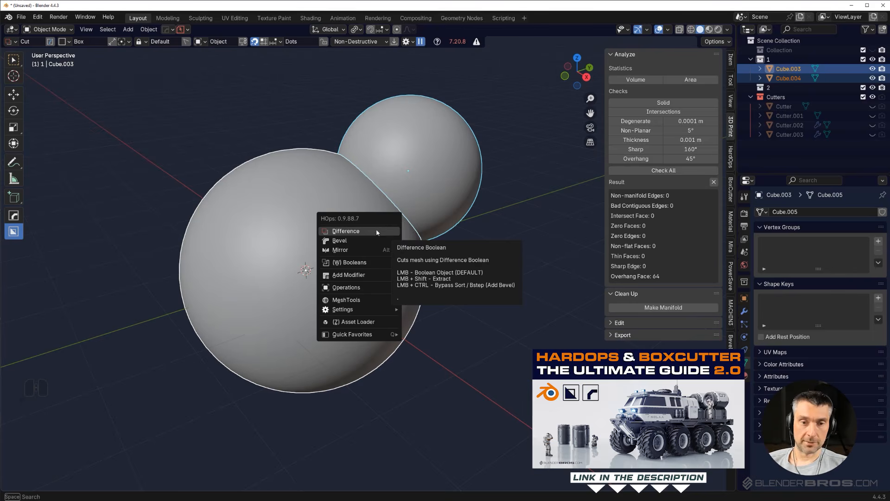
pyautogui.moveTo(385, 266)
pyautogui.click(445, 284)
# Apply the union boolean and mark sharp edges on the large sphere with HardOps Sharpen.
pyautogui.scroll(2, 446, 284)
pyautogui.moveTo(464, 200); pyautogui.dragTo(447, 204, button='middle')
pyautogui.keyDown('shift'); pyautogui.moveTo(371, 223); pyautogui.dragTo(349, 260, button='middle'); pyautogui.keyUp('shift')
pyautogui.click(349, 260)
pyautogui.press('q')
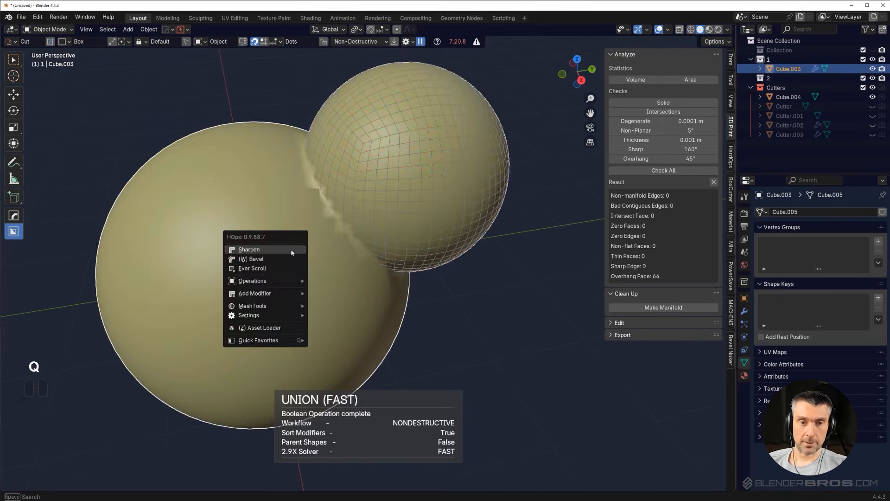
pyautogui.keyDown('ctrl'); pyautogui.click(292, 251); pyautogui.keyUp('ctrl')
# Enter Edit Mode on the merged spheres and select a single edge on the seam between them.
pyautogui.press('Tab')
pyautogui.scroll(2, 338, 213)
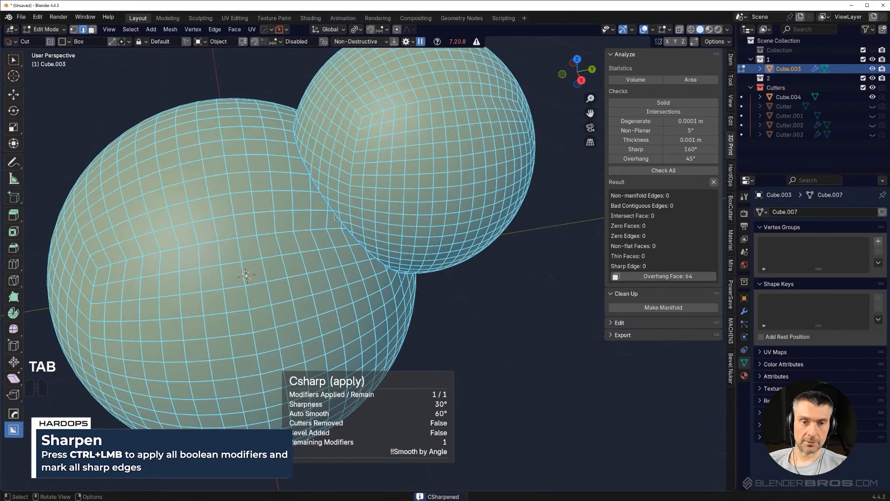
pyautogui.click(338, 218)
pyautogui.moveTo(338, 218); pyautogui.dragTo(364, 238, button='middle')
pyautogui.scroll(3, 364, 238)
pyautogui.scroll(5, 369, 237)
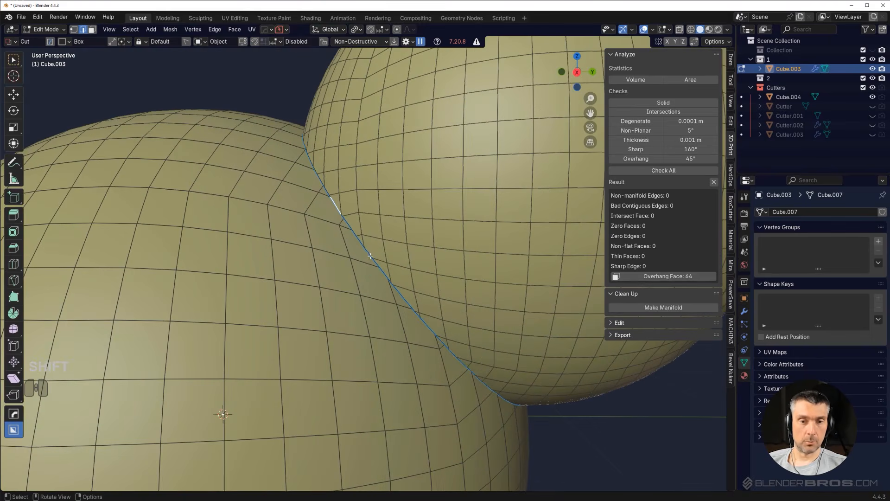
# Try to select the seam between the spheres with regular edge and loop selection at several points along it.
pyautogui.scroll(-3, 491, 361)
pyautogui.moveTo(495, 342); pyautogui.dragTo(451, 320, button='middle')
pyautogui.keyDown('shift'); pyautogui.moveTo(451, 320); pyautogui.dragTo(397, 297, button='middle'); pyautogui.keyUp('shift')
pyautogui.keyDown('shift'); pyautogui.click(419, 322); pyautogui.keyUp('shift')
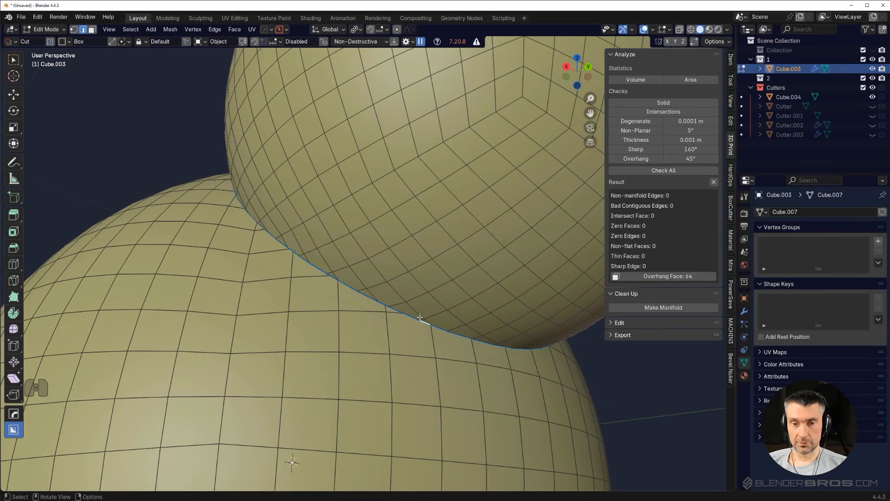
pyautogui.keyDown('alt'); pyautogui.click(409, 315); pyautogui.keyUp('alt')
pyautogui.keyDown('alt'); pyautogui.click(388, 307); pyautogui.keyUp('alt')
pyautogui.keyDown('alt'); pyautogui.click(341, 288); pyautogui.keyUp('alt')
pyautogui.keyDown('alt'); pyautogui.click(316, 264); pyautogui.keyUp('alt')
# Select the entire seam loop between the spheres with MESHmachine LSelect and expand the operation's options.
pyautogui.scroll(-3, 320, 266)
pyautogui.moveTo(351, 243); pyautogui.dragTo(434, 288, button='middle')
pyautogui.scroll(2, 427, 288)
pyautogui.click(370, 274)
pyautogui.keyDown('alt'); pyautogui.click(369, 274); pyautogui.keyUp('alt')
pyautogui.moveTo(470, 310); pyautogui.dragTo(81, 370, button='middle')
pyautogui.click(46, 484)
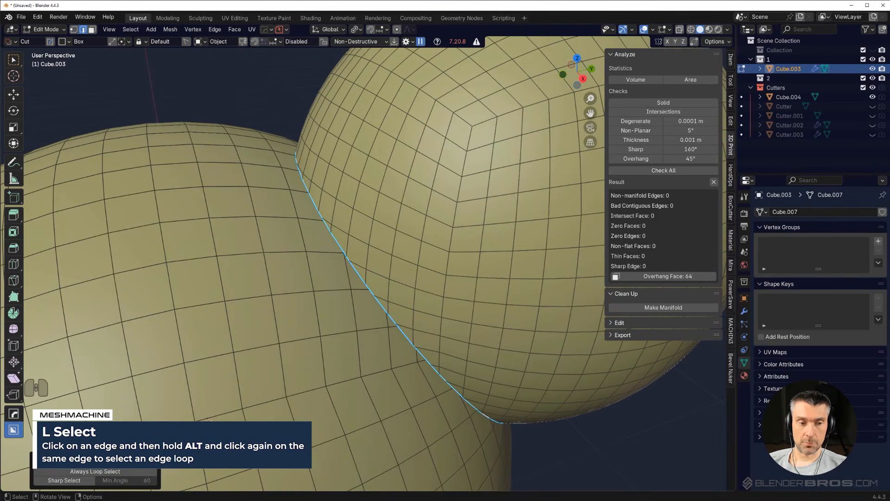
# Create a buffer of faces along both sides of the selected seam loop with MESHmachine Offset Cut.
pyautogui.scroll(-2, 315, 213)
pyautogui.moveTo(315, 204); pyautogui.dragTo(457, 205, button='middle')
pyautogui.moveTo(457, 205); pyautogui.dragTo(374, 215, button='middle')
pyautogui.keyDown('shift'); pyautogui.moveTo(375, 215); pyautogui.dragTo(397, 235, button='middle'); pyautogui.keyUp('shift')
pyautogui.press('y')
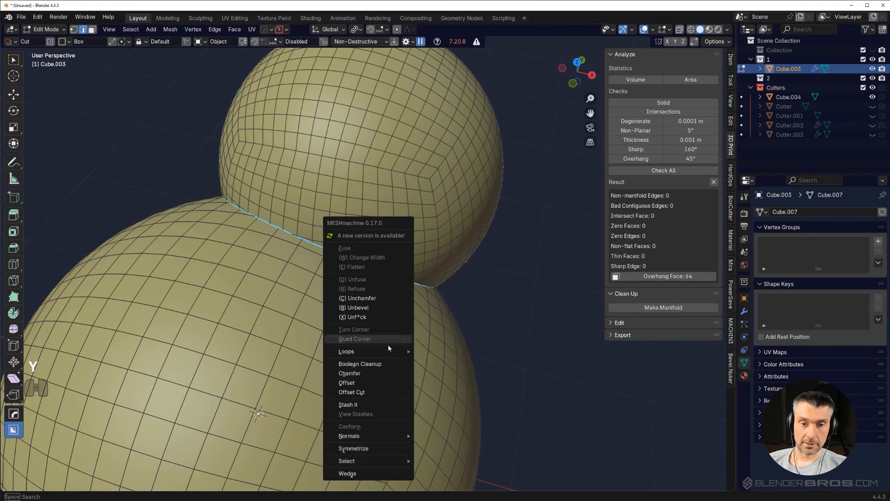
pyautogui.click(384, 392)
pyautogui.scroll(1, 427, 296)
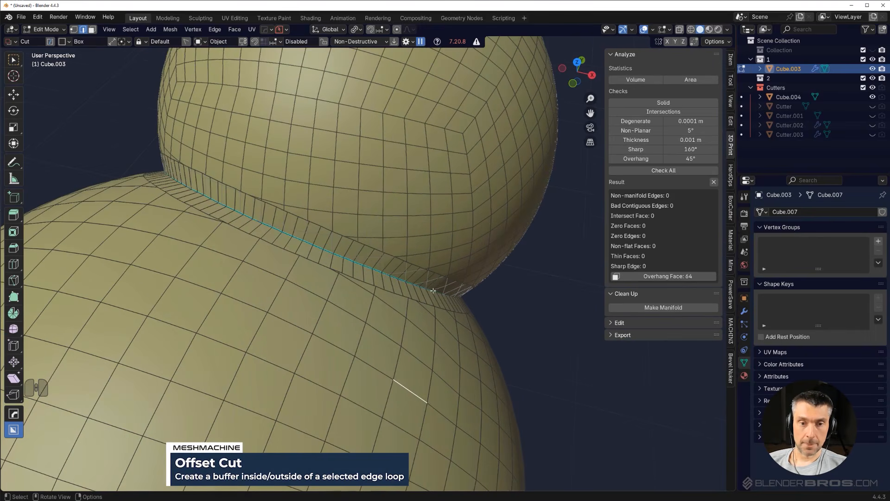
# Select the whole seam loop between the spheres and bevel it with 8 segments to a width of about 0.074 m.
pyautogui.doubleClick(359, 265)
pyautogui.hotkey('ctrl', 'b')
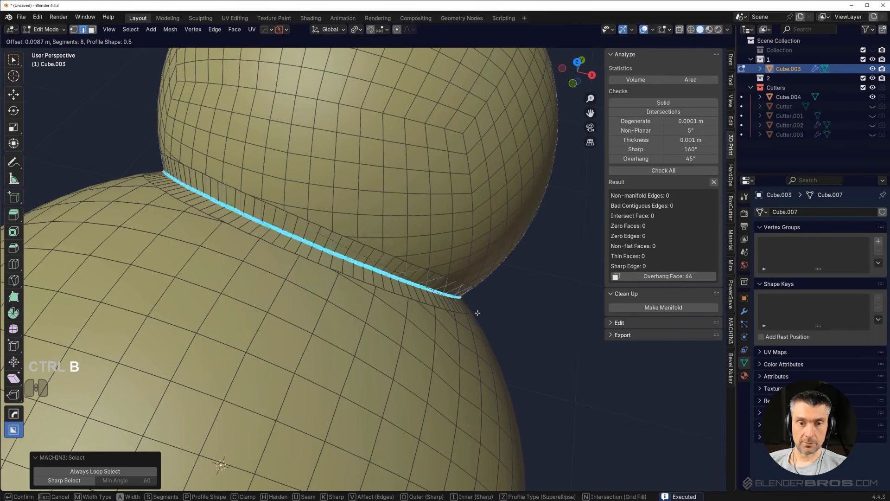
pyautogui.scroll(3, 404, 277)
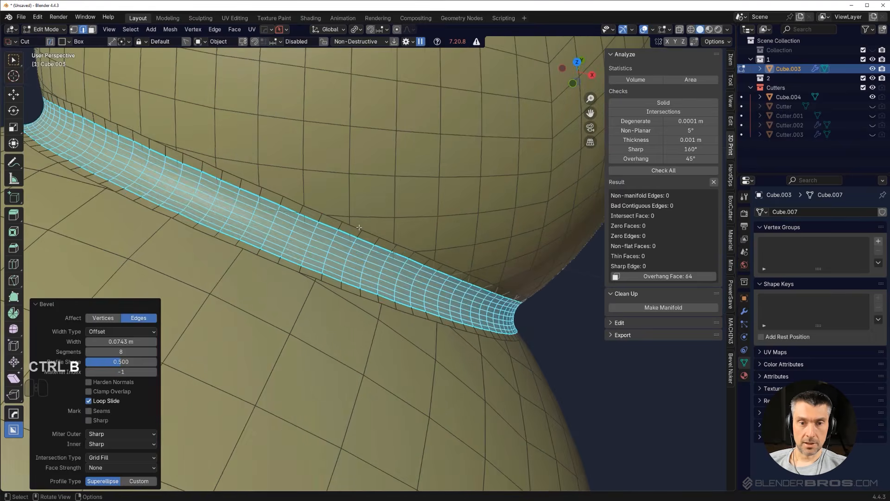
# Select the upper border loop of the beveled strip and merge its stray vertices with MESHmachine Boolean Cleanup, side A, threshold about 0.09.
pyautogui.keyDown('alt'); pyautogui.click(324, 273); pyautogui.keyUp('alt')
pyautogui.keyDown('alt'); pyautogui.keyDown('shift'); pyautogui.click(353, 226); pyautogui.keyUp('shift'); pyautogui.keyUp('alt')
pyautogui.press('y')
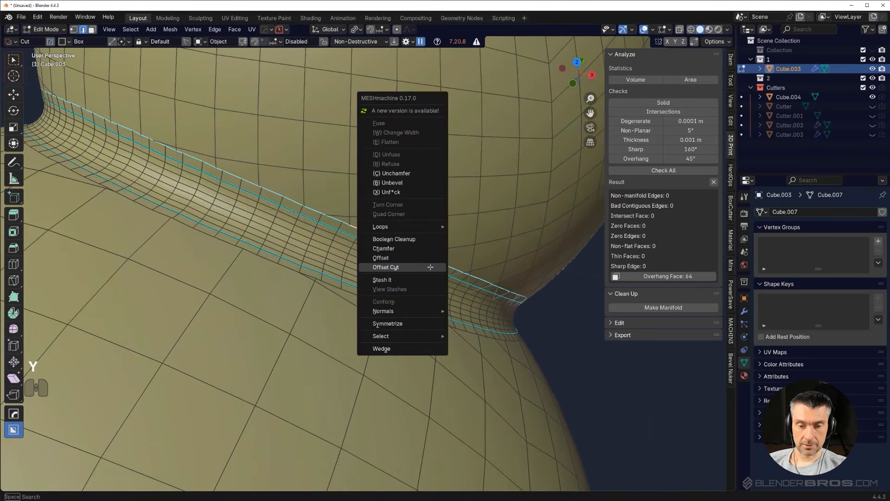
pyautogui.click(415, 240)
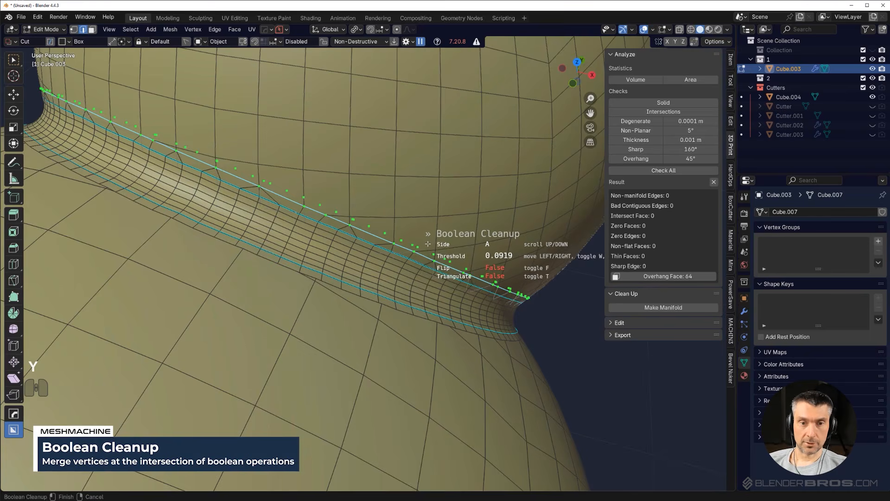
pyautogui.click(423, 250)
pyautogui.scroll(-3, 424, 246)
pyautogui.scroll(3, 358, 284)
# Run MESHmachine Boolean Cleanup on the strip's lower border loop using side B with a threshold of about 0.06, and leave Edit Mode.
pyautogui.keyDown('alt'); pyautogui.click(366, 288); pyautogui.keyUp('alt')
pyautogui.keyDown('alt'); pyautogui.keyDown('shift'); pyautogui.click(367, 291); pyautogui.keyUp('shift'); pyautogui.keyUp('alt')
pyautogui.press('y')
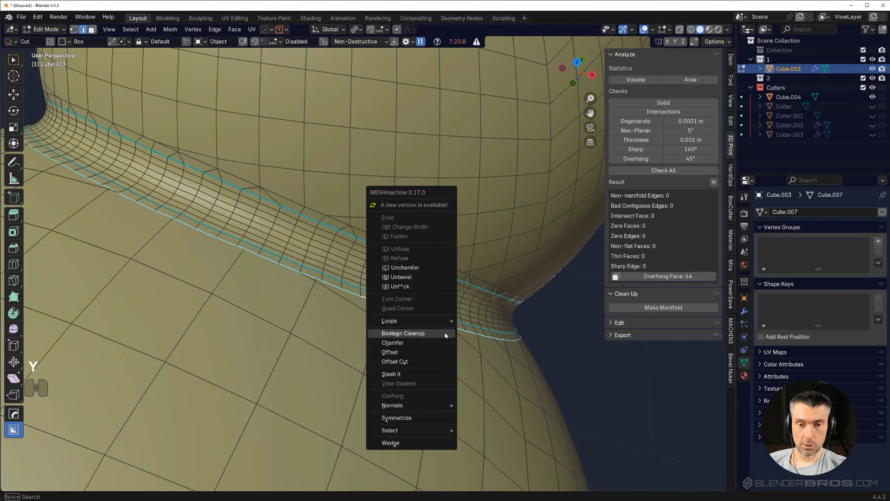
pyautogui.click(441, 333)
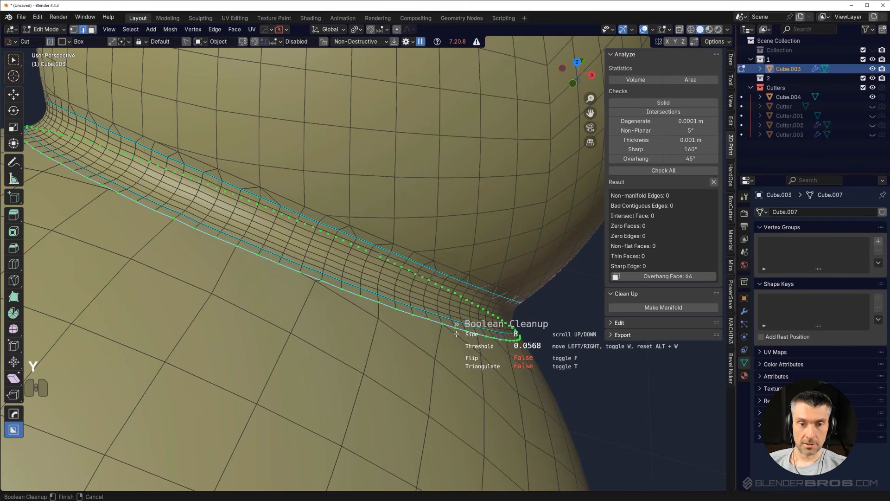
pyautogui.click(466, 334)
pyautogui.press('Tab')
pyautogui.scroll(-5, 490, 205)
pyautogui.moveTo(491, 204); pyautogui.dragTo(417, 279, button='middle')
pyautogui.scroll(-3, 416, 280)
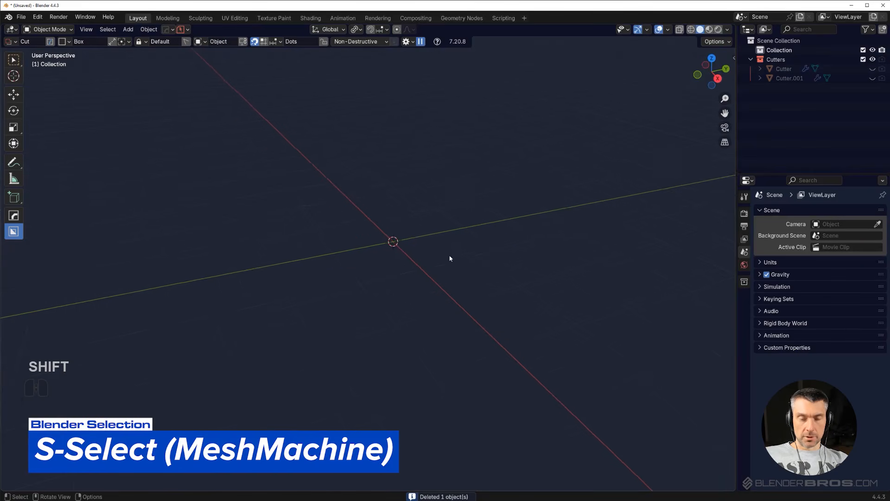
# Add a cube to the empty scene and select one of its side faces in Edit Mode.
pyautogui.hotkey('shift', 'a')
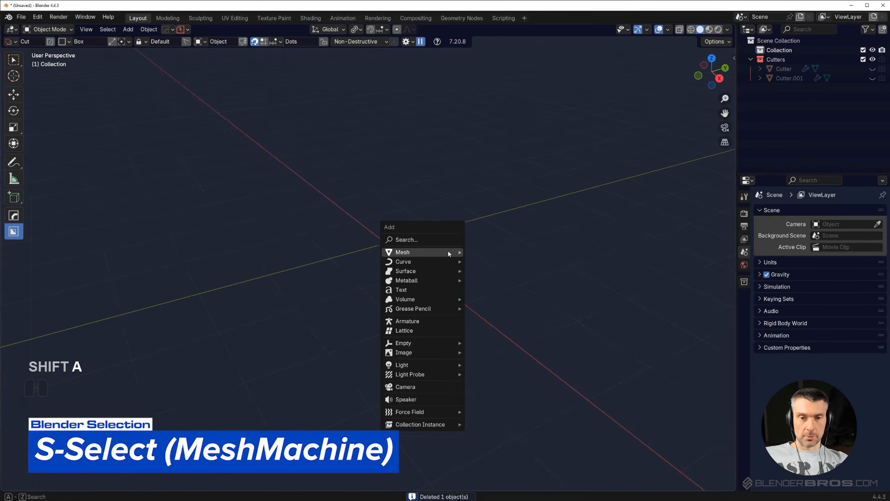
pyautogui.moveTo(449, 254)
pyautogui.click(496, 284)
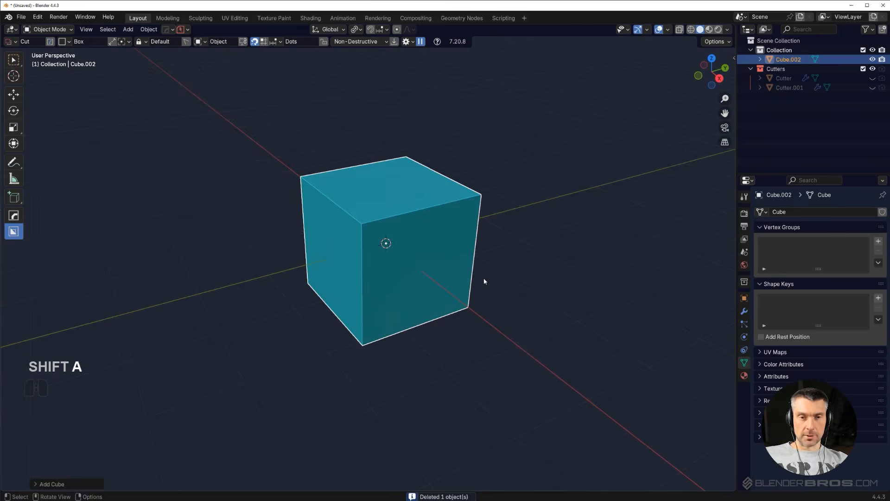
pyautogui.moveTo(432, 286); pyautogui.dragTo(352, 267, button='middle')
pyautogui.press('Tab')
pyautogui.click(380, 263)
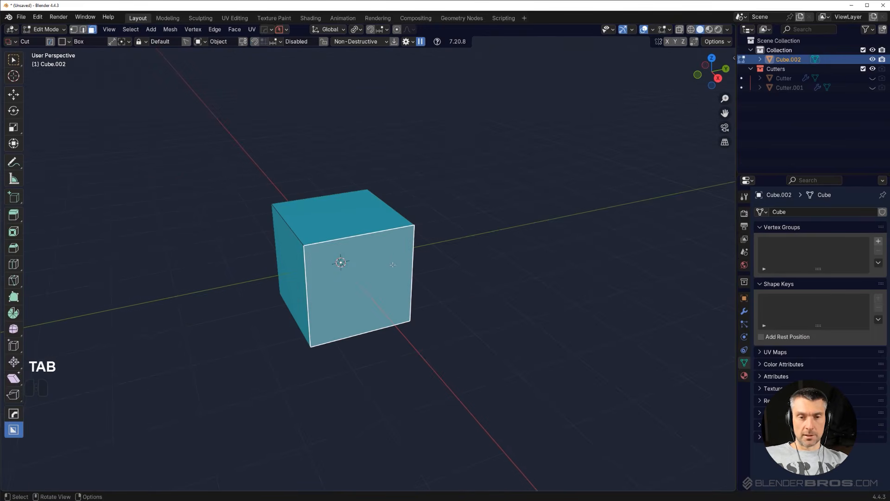
# Examine the MESHmachine Select options for the selected cube face, then dismiss them.
pyautogui.press('y')
pyautogui.moveTo(452, 387)
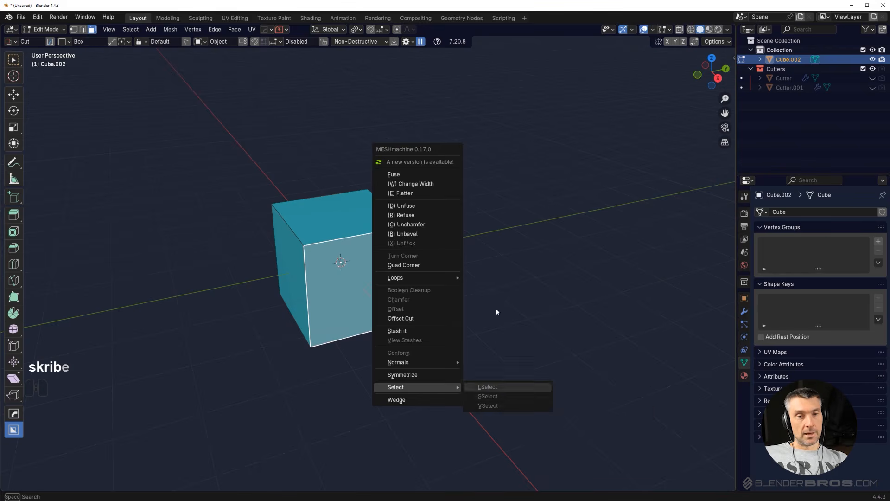
pyautogui.click(485, 201)
# Cut a rectangular notch into the cube's top and front side with a BoxCutter box extruded about 1.32.
pyautogui.keyDown('shift'); pyautogui.moveTo(429, 190); pyautogui.dragTo(432, 191, button='middle'); pyautogui.keyUp('shift')
pyautogui.moveTo(391, 225); pyautogui.dragTo(358, 211, button='middle')
pyautogui.press('Tab')
pyautogui.moveTo(358, 211); pyautogui.dragTo(389, 261)
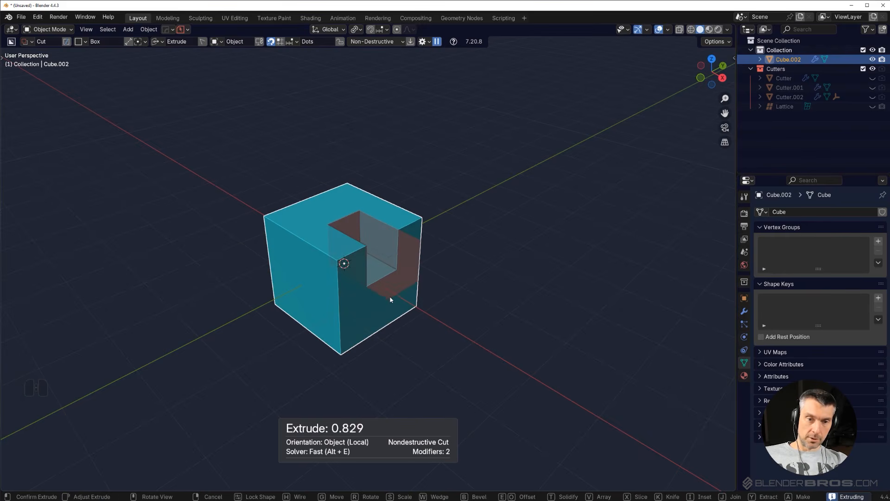
pyautogui.click(390, 321)
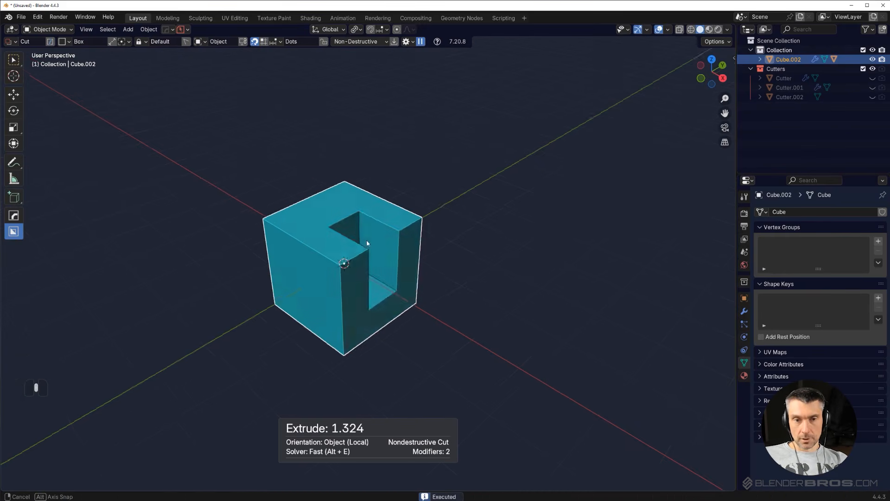
# Cut a second, smaller rectangular notch into the cube's adjacent side with a BoxCutter box extruded about 0.85.
pyautogui.moveTo(325, 220); pyautogui.dragTo(352, 225, button='middle')
pyautogui.moveTo(312, 205)
pyautogui.mouseDown()
pyautogui.moveTo(288, 291)
pyautogui.moveTo(286, 284)
pyautogui.mouseUp()
pyautogui.press('Escape')
pyautogui.moveTo(293, 246); pyautogui.dragTo(314, 284)
pyautogui.click(310, 312)
pyautogui.moveTo(310, 311); pyautogui.dragTo(285, 296, button='middle')
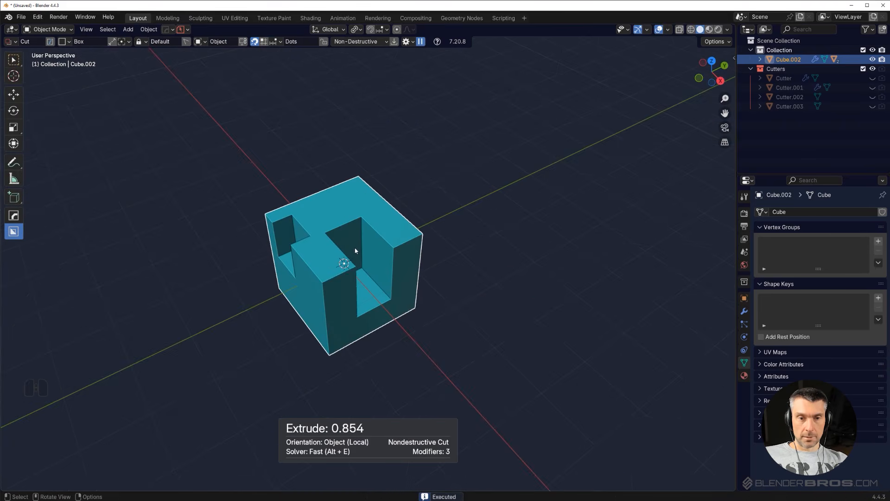
# Mirror the cube with its notches across the Y axis using HardOps and bake the modifiers with Smart Apply.
pyautogui.hotkey('alt', 'x')
pyautogui.click(313, 268)
pyautogui.press('q')
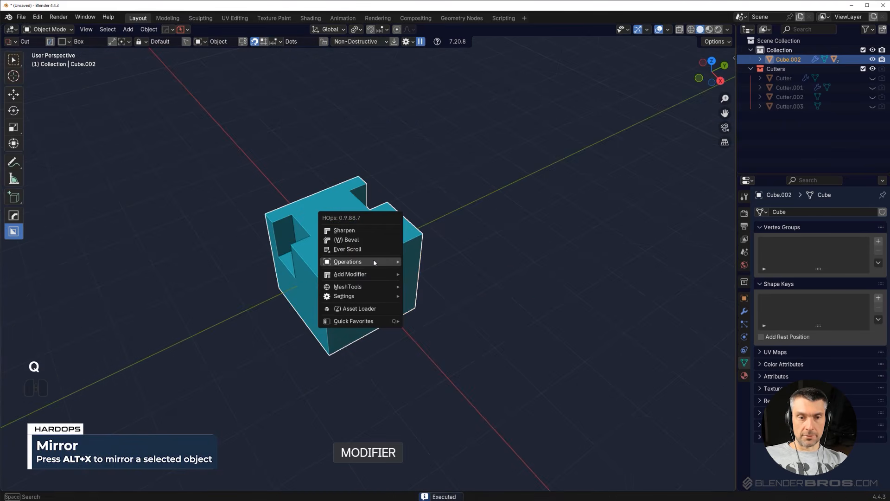
pyautogui.moveTo(374, 261)
pyautogui.click(454, 349)
# Mark all sharp edges of the notched cube with HardOps Sharpen in apply mode and return to Edit Mode.
pyautogui.press('Tab')
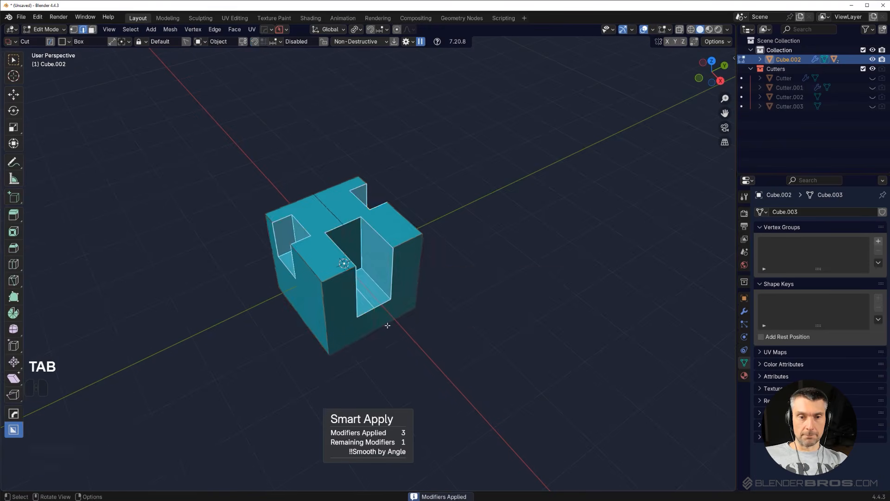
pyautogui.scroll(6, 409, 232)
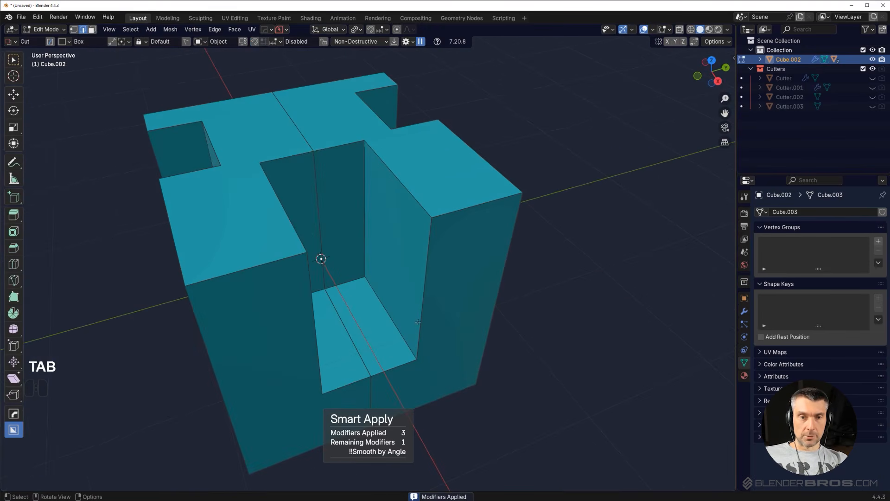
pyautogui.moveTo(418, 268); pyautogui.dragTo(421, 215, button='middle')
pyautogui.scroll(-2, 408, 232)
pyautogui.press('Tab')
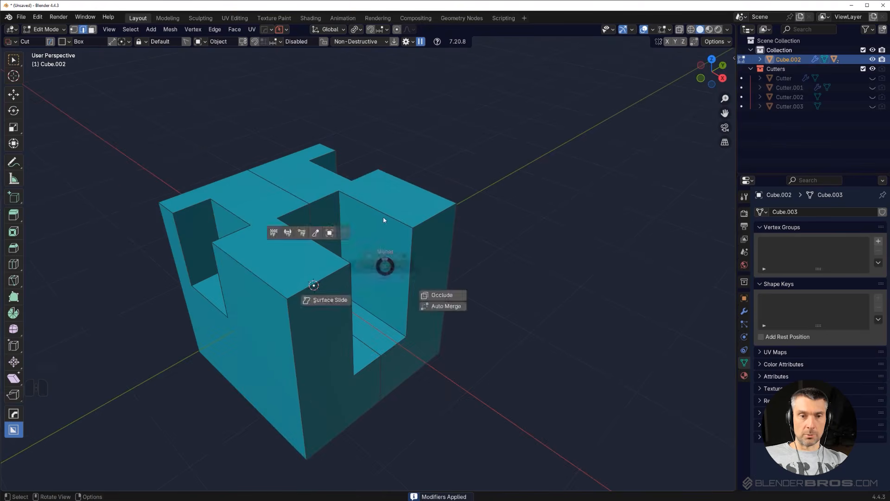
pyautogui.press('q')
pyautogui.moveTo(385, 226)
pyautogui.keyDown('ctrl'); pyautogui.click(374, 180); pyautogui.keyUp('ctrl')
pyautogui.press('Tab')
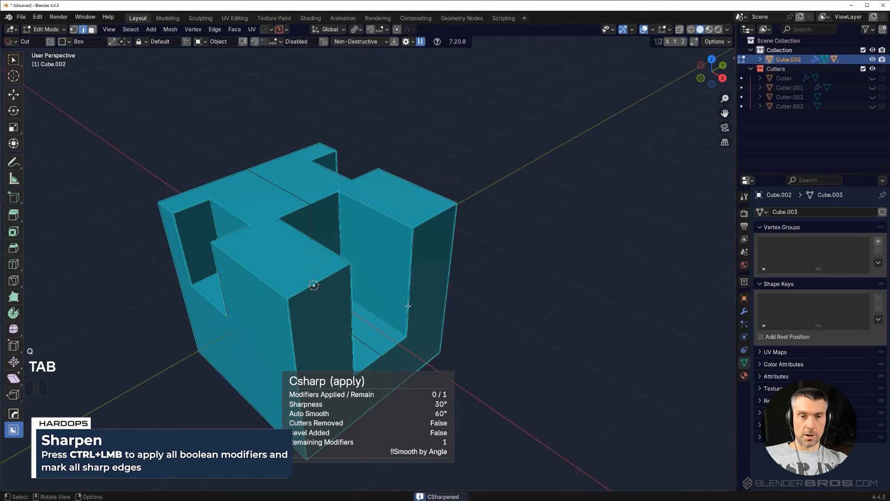
# Select individual sharp edges around the front and side notches one at a time.
pyautogui.moveTo(481, 199); pyautogui.dragTo(388, 229, button='middle')
pyautogui.keyDown('shift'); pyautogui.click(415, 286); pyautogui.keyUp('shift')
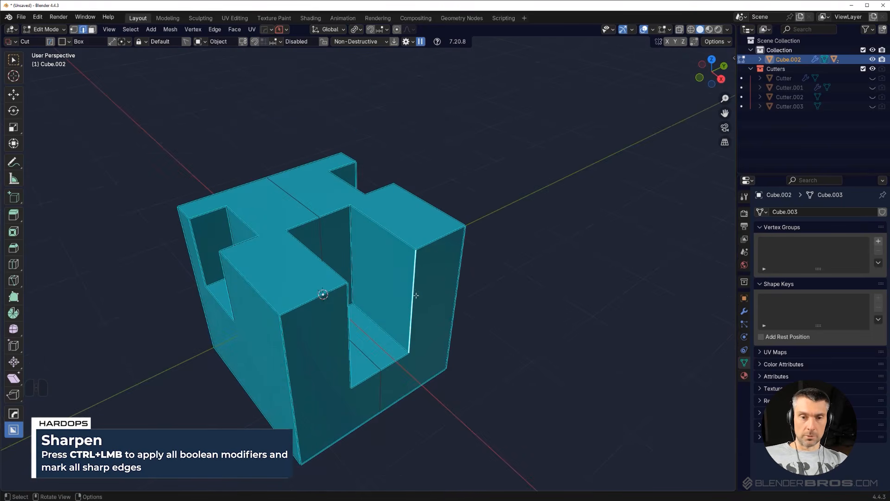
pyautogui.moveTo(380, 373); pyautogui.dragTo(343, 293, button='middle')
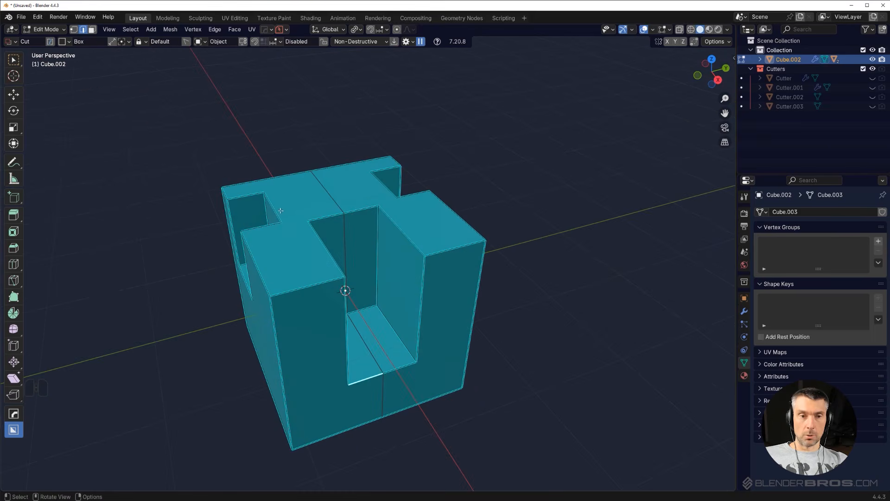
pyautogui.moveTo(357, 217)
pyautogui.keyDown('shift'); pyautogui.mouseDown(button='middle')
pyautogui.moveTo(381, 220)
pyautogui.moveTo(365, 218)
pyautogui.mouseUp(button='middle'); pyautogui.keyUp('shift')
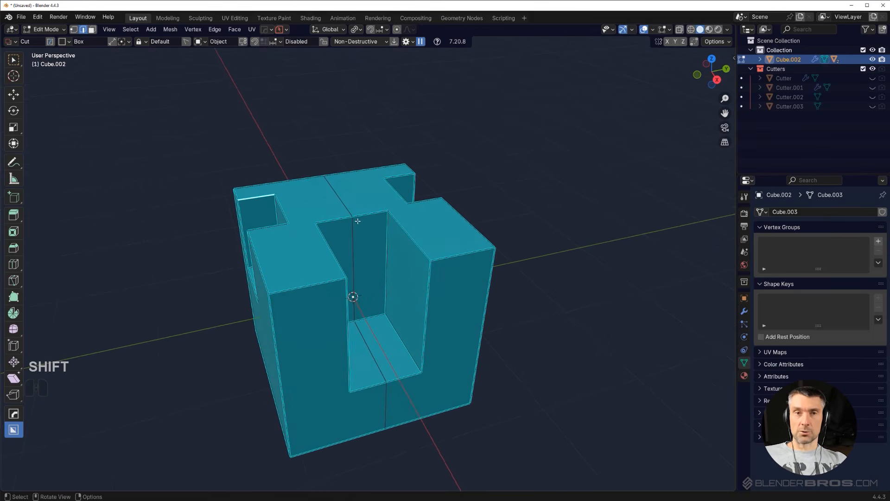
# Select an edge at the rim of the front notch, extend the selection with Select Similar by Sharpness, and deselect everything.
pyautogui.moveTo(384, 229)
pyautogui.keyDown('shift'); pyautogui.mouseDown(button='middle')
pyautogui.moveTo(374, 214)
pyautogui.moveTo(396, 242)
pyautogui.moveTo(382, 230)
pyautogui.mouseUp(button='middle'); pyautogui.keyUp('shift')
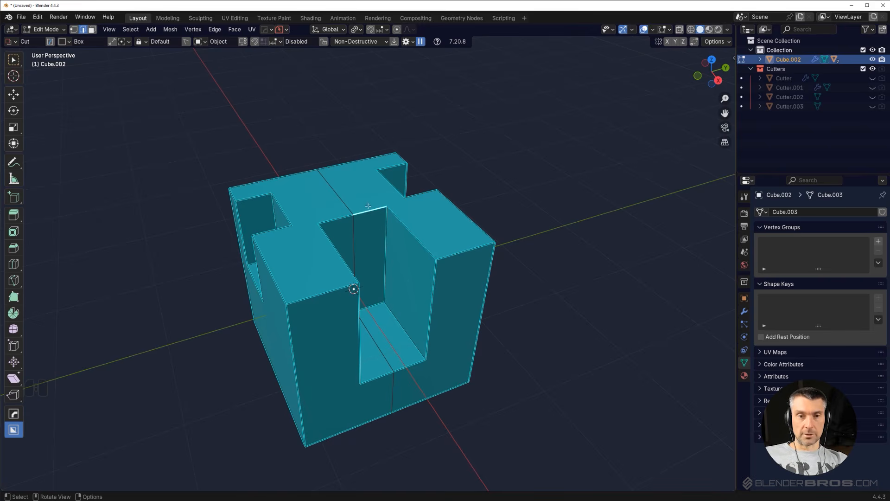
pyautogui.keyDown('shift'); pyautogui.moveTo(370, 215); pyautogui.dragTo(377, 223, button='middle'); pyautogui.keyUp('shift')
pyautogui.click(134, 29)
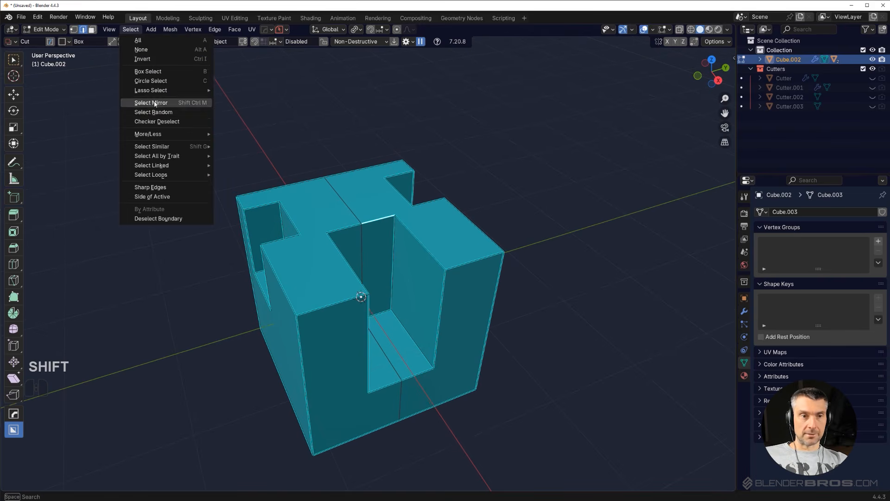
pyautogui.moveTo(187, 145)
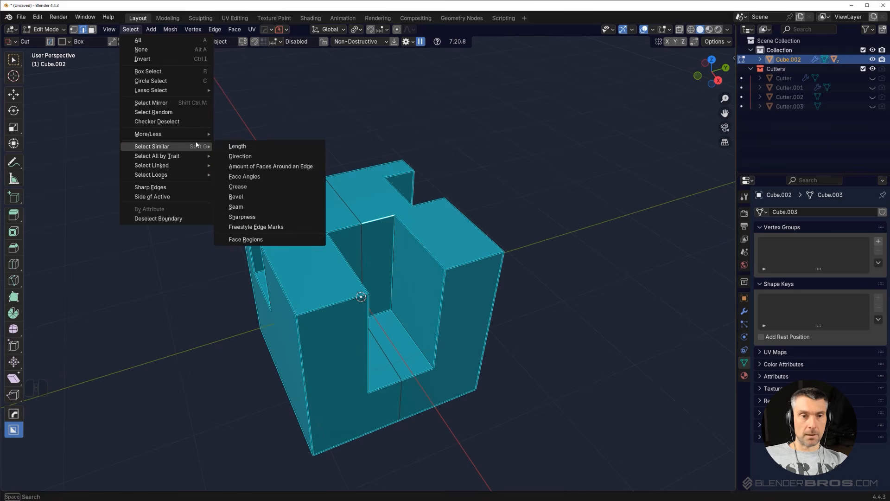
pyautogui.click(275, 217)
pyautogui.moveTo(348, 210)
pyautogui.mouseDown(button='middle')
pyautogui.moveTo(411, 152)
pyautogui.moveTo(441, 90)
pyautogui.moveTo(499, 155)
pyautogui.moveTo(332, 197)
pyautogui.moveTo(339, 207)
pyautogui.mouseUp(button='middle')
pyautogui.keyDown('shift'); pyautogui.moveTo(422, 240); pyautogui.dragTo(412, 233, button='middle'); pyautogui.keyUp('shift')
pyautogui.click(554, 193)
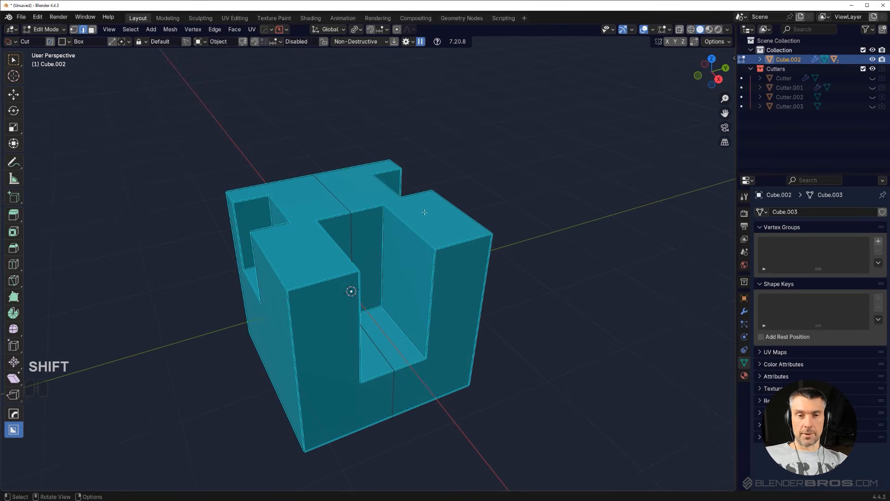
# Select the outer top and bottom edges on the cube's mirrored sides and clear their sharp marking.
pyautogui.moveTo(421, 267); pyautogui.dragTo(393, 223, button='middle')
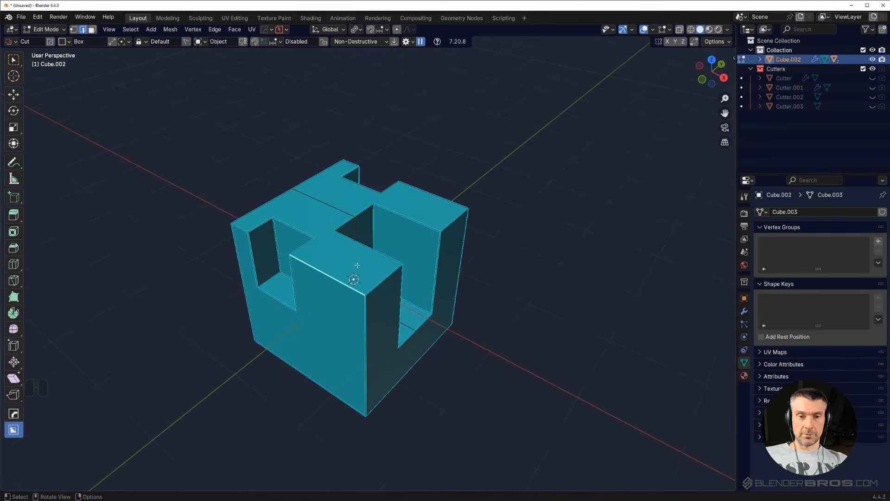
pyautogui.keyDown('shift'); pyautogui.click(431, 199); pyautogui.keyUp('shift')
pyautogui.moveTo(308, 392); pyautogui.dragTo(369, 266, button='middle')
pyautogui.rightClick(455, 414)
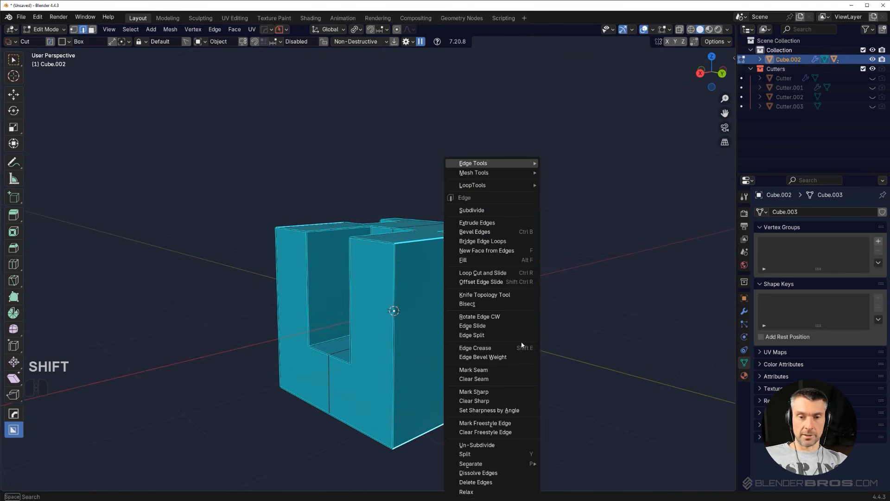
pyautogui.click(510, 392)
# Select the front notch's back rim edge and extend it to all sharp edges with Select Similar by Sharpness.
pyautogui.moveTo(533, 281); pyautogui.dragTo(353, 175, button='middle')
pyautogui.moveTo(387, 206); pyautogui.dragTo(322, 253, button='middle')
pyautogui.keyDown('shift'); pyautogui.moveTo(232, 222); pyautogui.dragTo(351, 228, button='middle'); pyautogui.keyUp('shift')
pyautogui.moveTo(205, 139); pyautogui.dragTo(352, 195, button='middle')
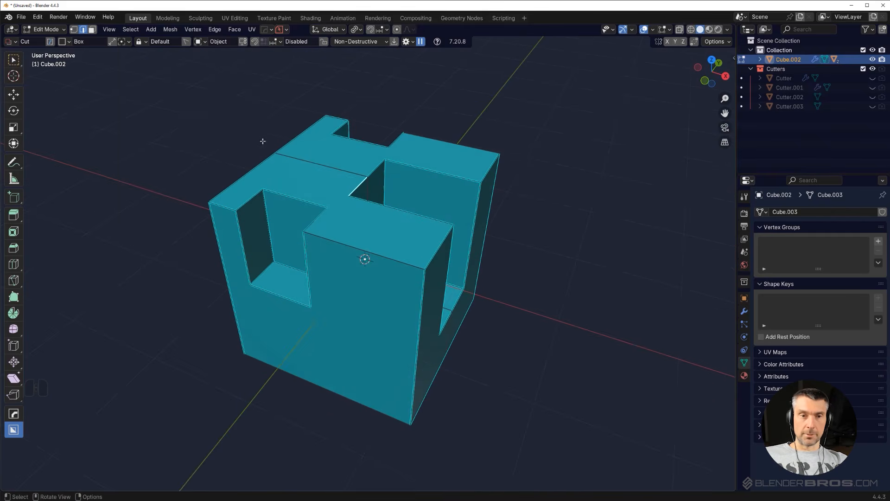
pyautogui.click(130, 29)
pyautogui.moveTo(180, 174)
pyautogui.moveTo(171, 147)
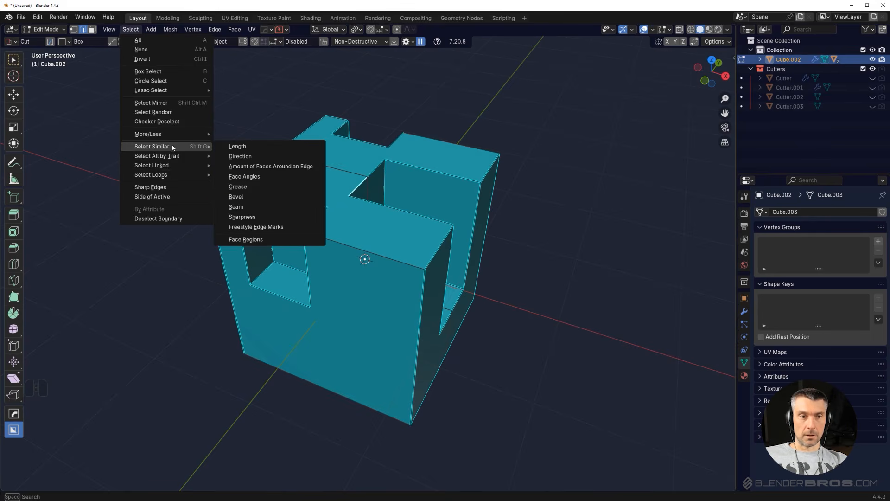
pyautogui.click(287, 215)
pyautogui.moveTo(467, 211); pyautogui.dragTo(350, 232, button='middle')
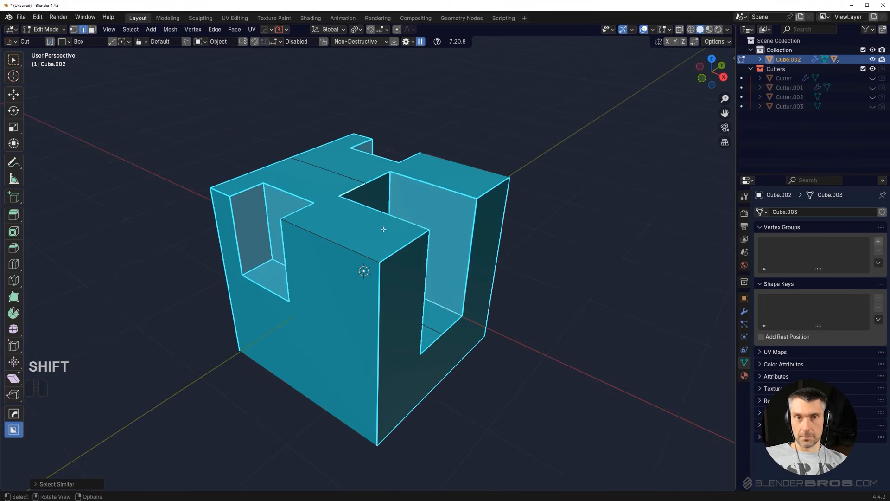
# Select only the front notch's back rim edge and expand it along its connected sharp edges with MESHmachine SSelect.
pyautogui.click(378, 178)
pyautogui.moveTo(489, 236); pyautogui.dragTo(403, 220, button='middle')
pyautogui.keyDown('shift'); pyautogui.moveTo(402, 220); pyautogui.dragTo(372, 187, button='middle'); pyautogui.keyUp('shift')
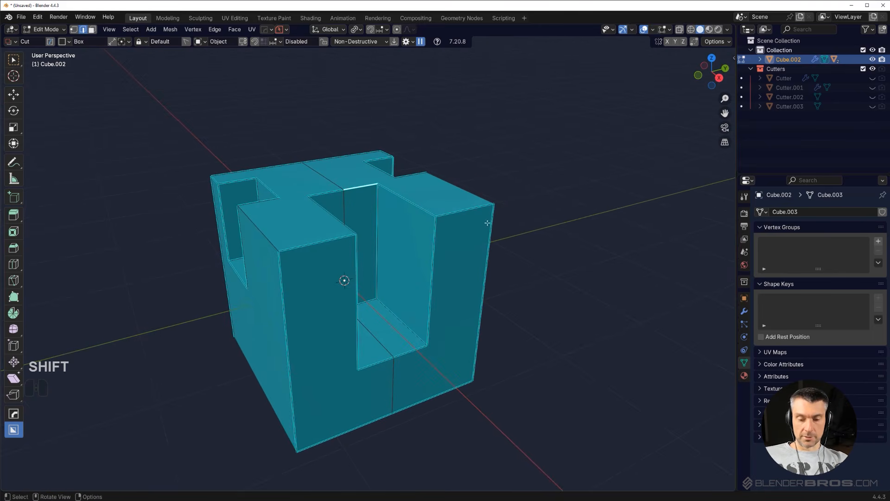
pyautogui.press('y')
pyautogui.moveTo(504, 394)
pyautogui.click(554, 401)
pyautogui.moveTo(588, 286); pyautogui.dragTo(470, 203, button='middle')
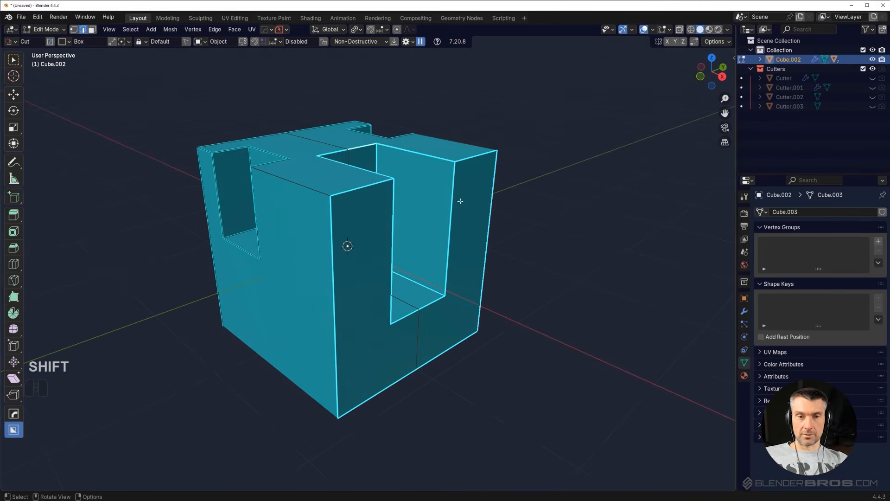
# Return to Object Mode and delete the notched cube.
pyautogui.moveTo(423, 316); pyautogui.dragTo(410, 293, button='middle')
pyautogui.press('Tab')
pyautogui.press('x')
pyautogui.click(441, 175)
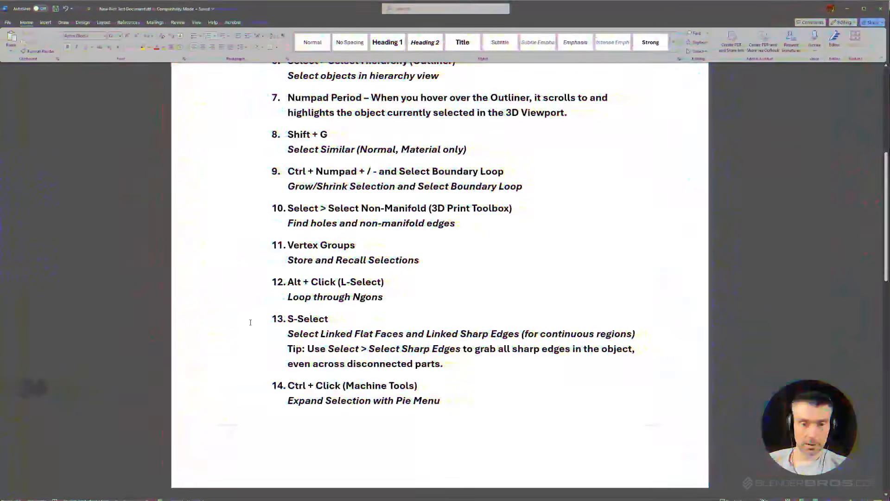
# Switch to the Word technique list and highlight the number of item 14, Ctrl + Click (Machine Tools).
pyautogui.click(276, 386)
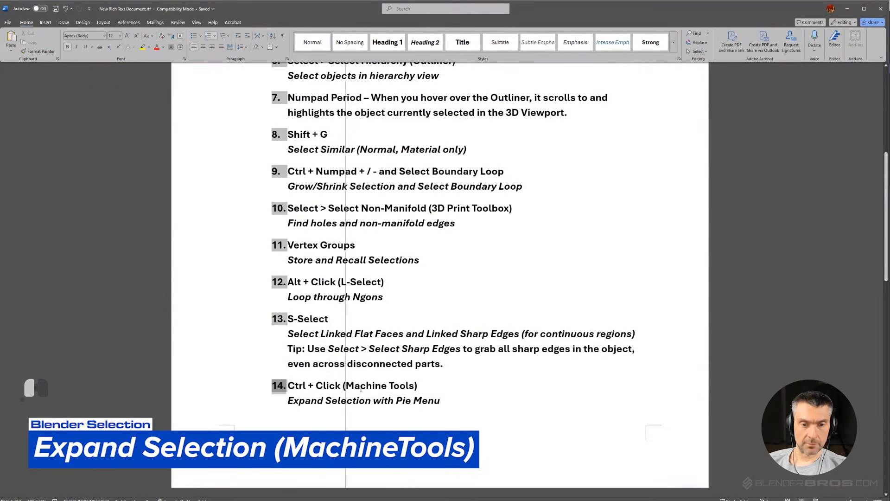
# Switch from the Word technique list back to Blender and delete both remaining sphere objects.
pyautogui.click(386, 385)
pyautogui.scroll(-3, 344, 228)
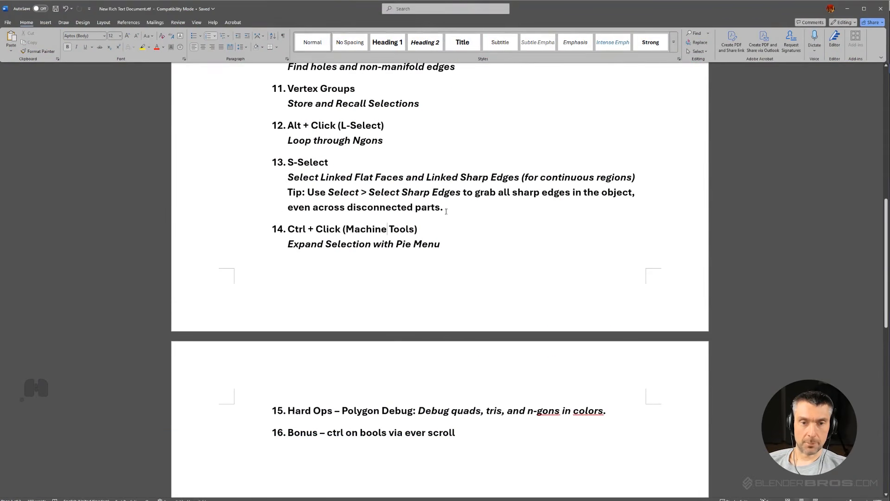
pyautogui.click(847, 9)
pyautogui.press('x')
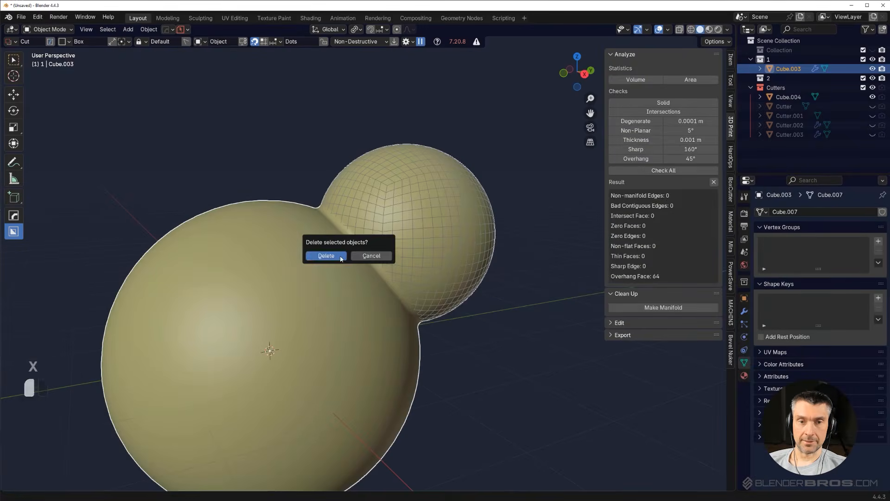
pyautogui.click(344, 255)
pyautogui.click(343, 255)
pyautogui.press('x')
pyautogui.click(324, 261)
# Add a mesh cylinder and enable the Shadow option for the viewport.
pyautogui.hotkey('shift', 'a')
pyautogui.moveTo(323, 261)
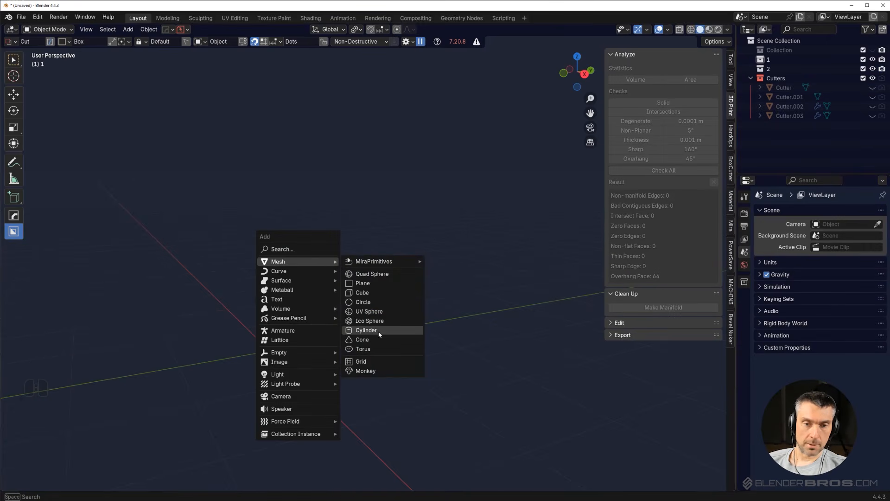
pyautogui.click(366, 330)
pyautogui.moveTo(357, 332); pyautogui.dragTo(353, 273, button='middle')
pyautogui.hotkey('alt', 'v')
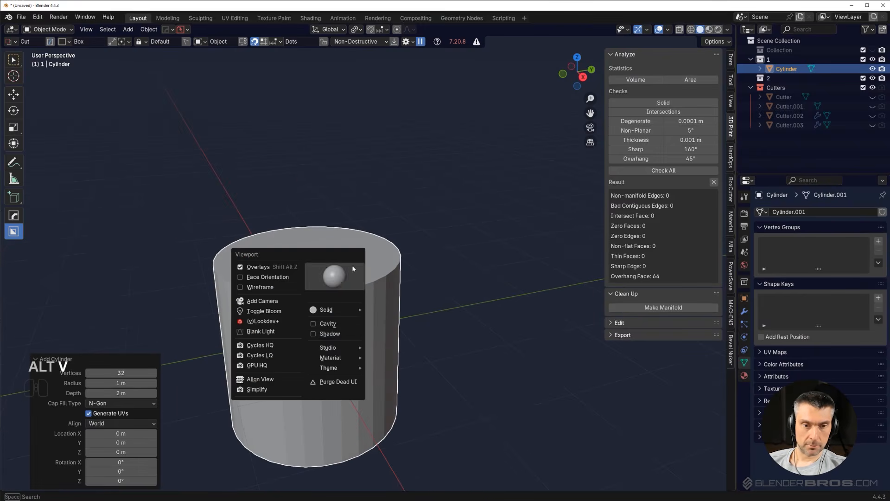
pyautogui.click(343, 333)
# Bevel the cylinder's top rim in Edit Mode with one segment and a width of about 0.45 m.
pyautogui.keyDown('shift'); pyautogui.moveTo(281, 314); pyautogui.dragTo(352, 294, button='middle'); pyautogui.keyUp('shift')
pyautogui.press('Tab')
pyautogui.hotkey('ctrl', 'v')
pyautogui.hotkey('ctrl', 'b')
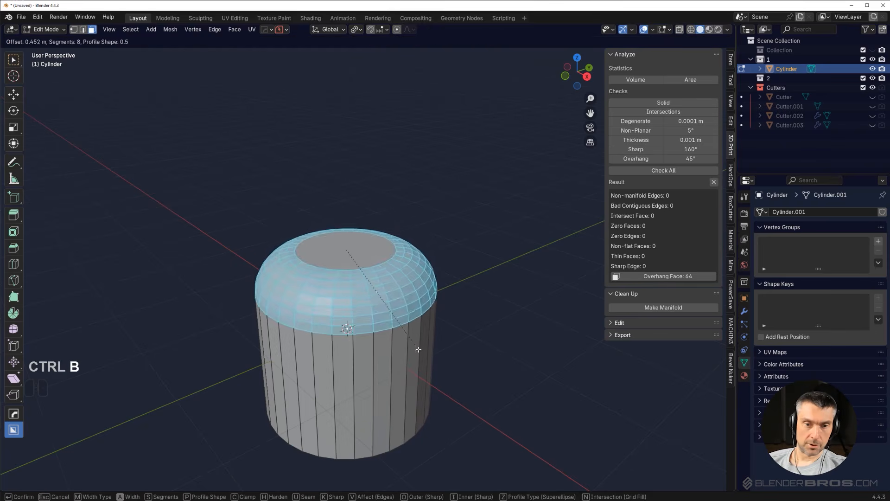
pyautogui.click(431, 338)
pyautogui.moveTo(426, 330); pyautogui.dragTo(421, 320, button='middle')
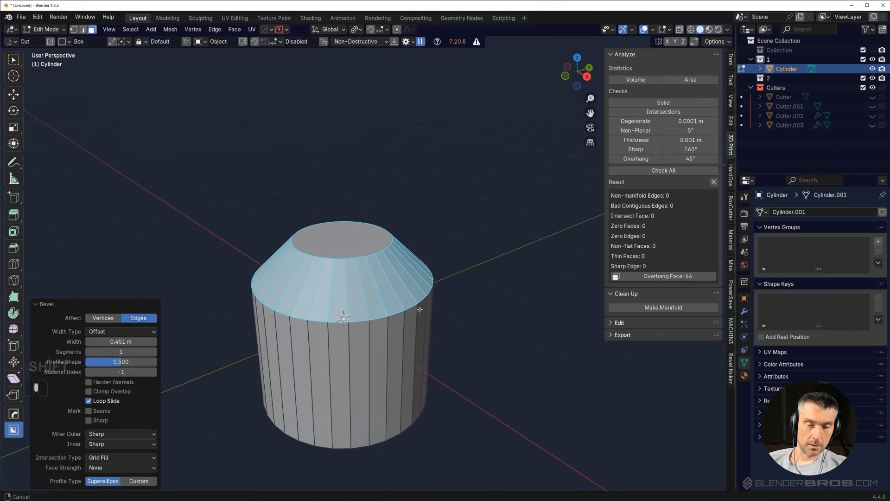
pyautogui.hotkey('ctrl', 'z')
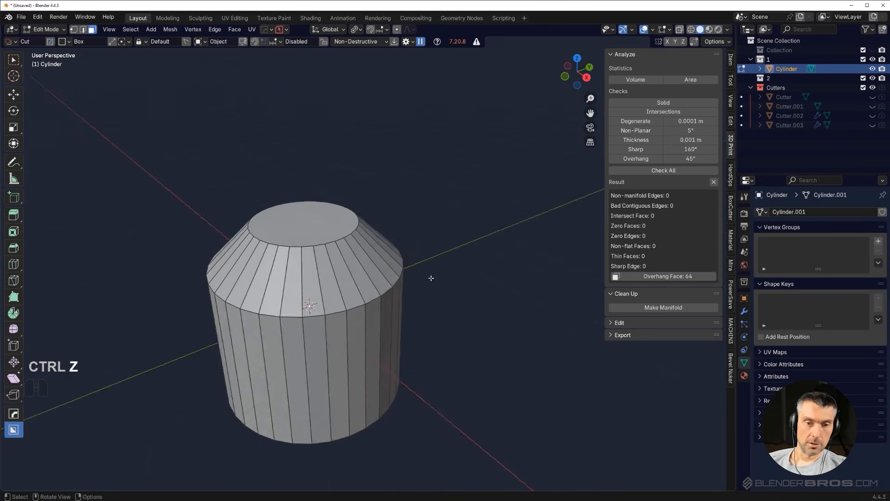
# Manually select several alternating strips on the cylinder, each made of a bevel face and the side face below it.
pyautogui.keyDown('shift'); pyautogui.moveTo(431, 278); pyautogui.dragTo(439, 227, button='middle'); pyautogui.keyUp('shift')
pyautogui.keyDown('shift'); pyautogui.moveTo(407, 233); pyautogui.dragTo(342, 275, button='middle'); pyautogui.keyUp('shift')
pyautogui.click(323, 259)
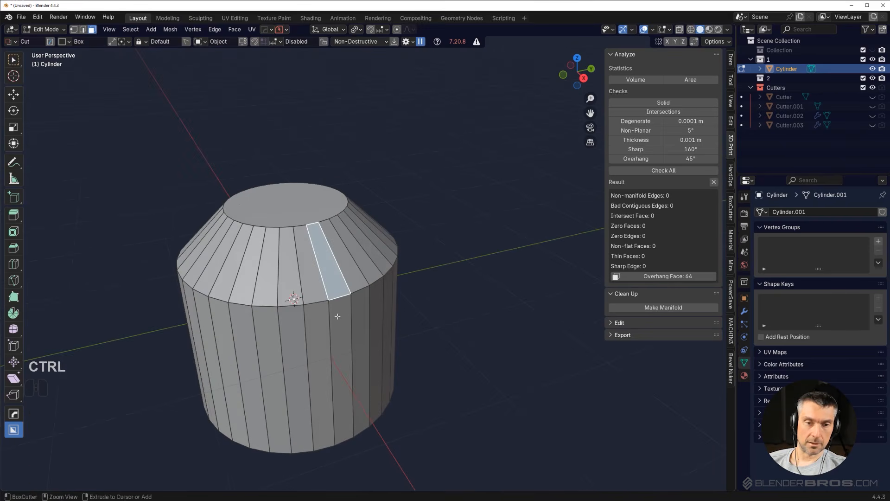
pyautogui.keyDown('ctrl'); pyautogui.click(337, 316); pyautogui.keyUp('ctrl')
pyautogui.moveTo(381, 308); pyautogui.dragTo(352, 260, button='middle')
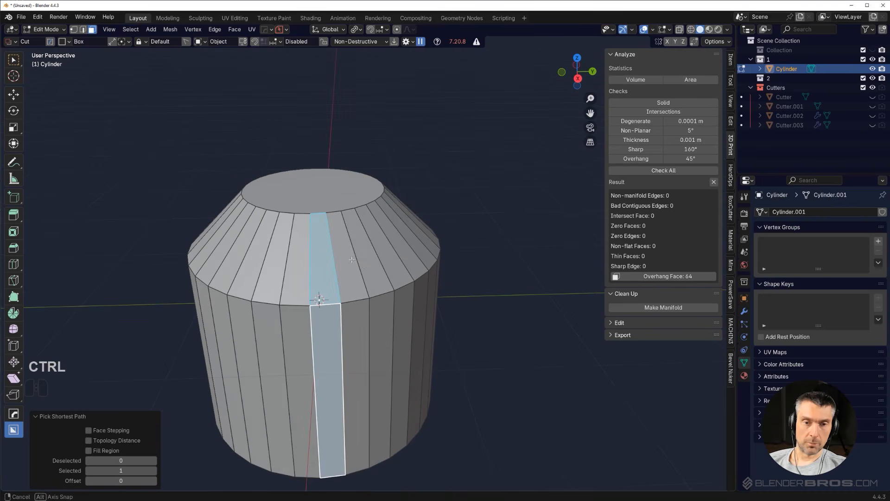
pyautogui.keyDown('ctrl'); pyautogui.click(365, 264); pyautogui.keyUp('ctrl')
pyautogui.keyDown('ctrl'); pyautogui.click(386, 296); pyautogui.keyUp('ctrl')
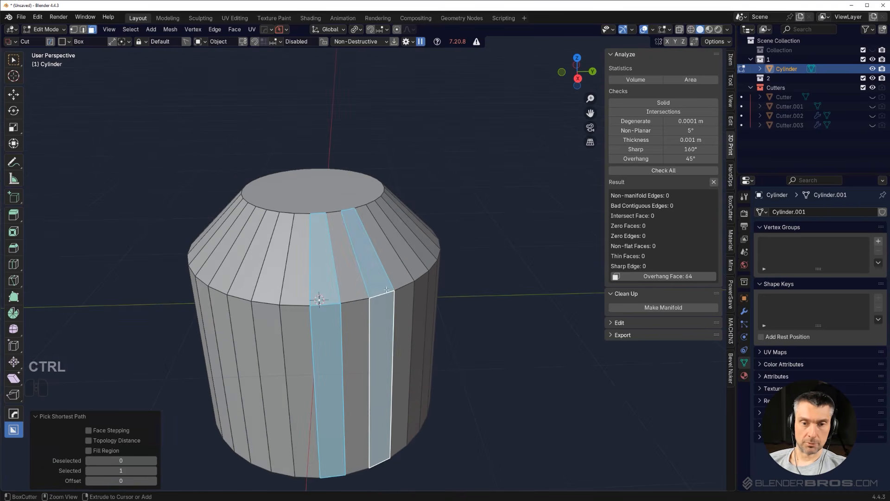
pyautogui.keyDown('ctrl'); pyautogui.click(403, 251); pyautogui.keyUp('ctrl')
pyautogui.keyDown('ctrl'); pyautogui.click(420, 324); pyautogui.keyUp('ctrl')
pyautogui.moveTo(420, 325); pyautogui.dragTo(423, 258, button='middle')
pyautogui.moveTo(304, 198); pyautogui.dragTo(413, 193, button='middle')
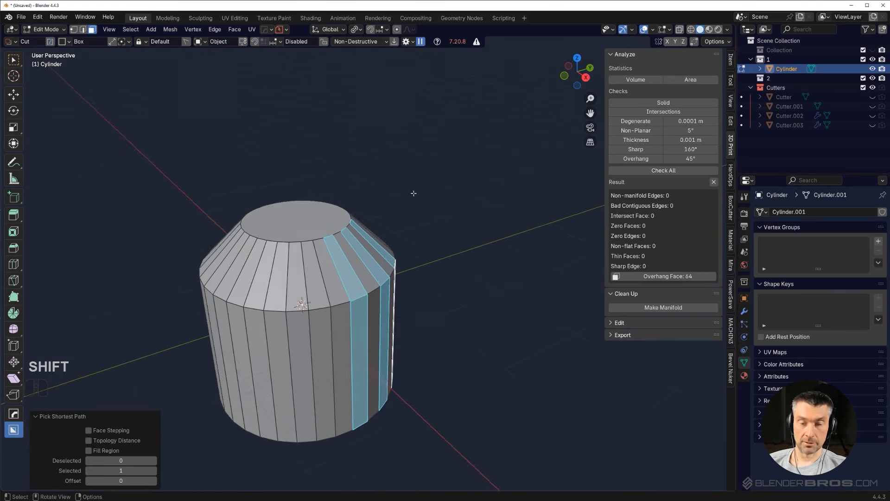
# Clear the face selection, select the bevel's lower edge loop, and thin it to every other edge with Checker Deselect.
pyautogui.keyDown('shift'); pyautogui.moveTo(394, 282); pyautogui.dragTo(403, 251, button='middle'); pyautogui.keyUp('shift')
pyautogui.click(456, 235)
pyautogui.press('Tab')
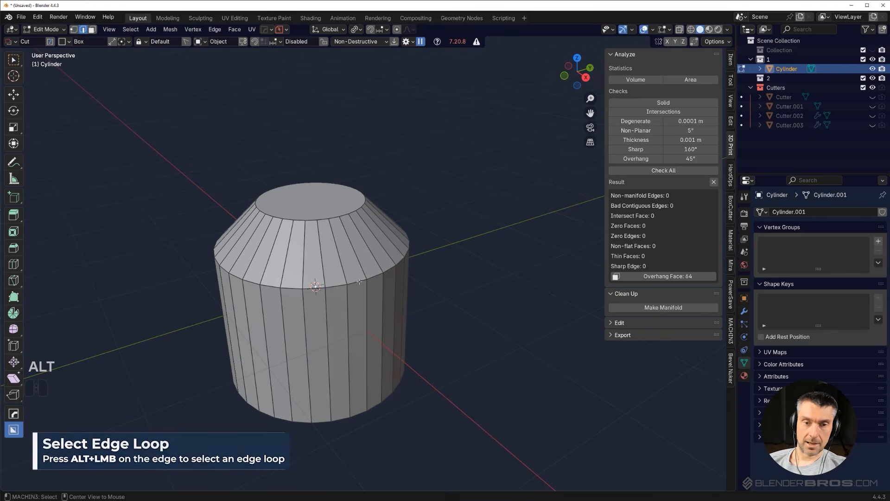
pyautogui.click(135, 31)
pyautogui.click(158, 121)
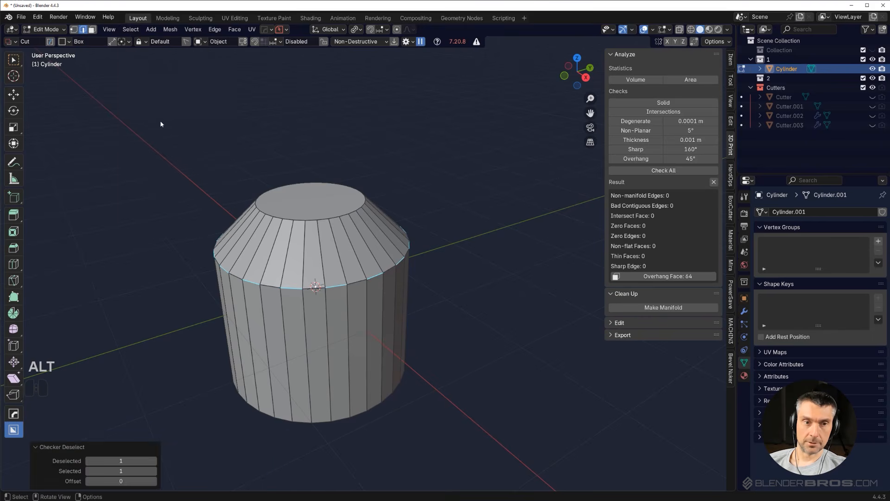
# Hide the sidebar and expand the alternating edge selection to the adjoining bevel and side faces with MACHIN3tools.
pyautogui.press('n')
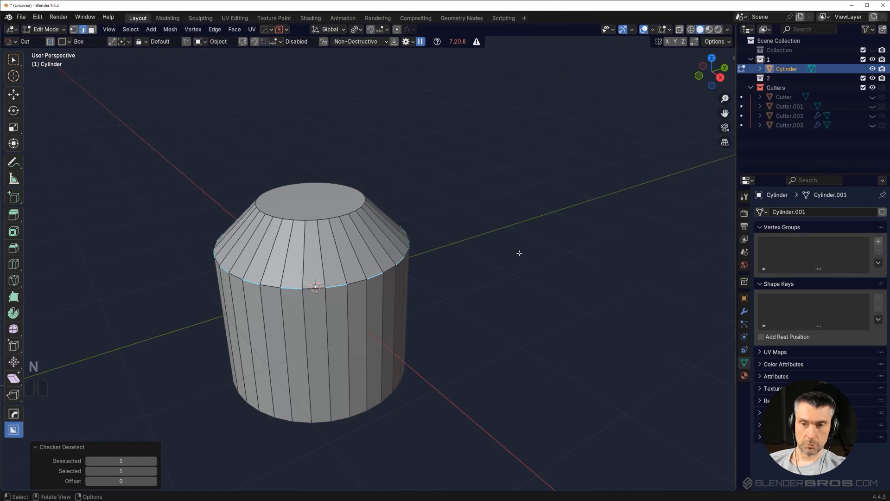
pyautogui.press('Tab')
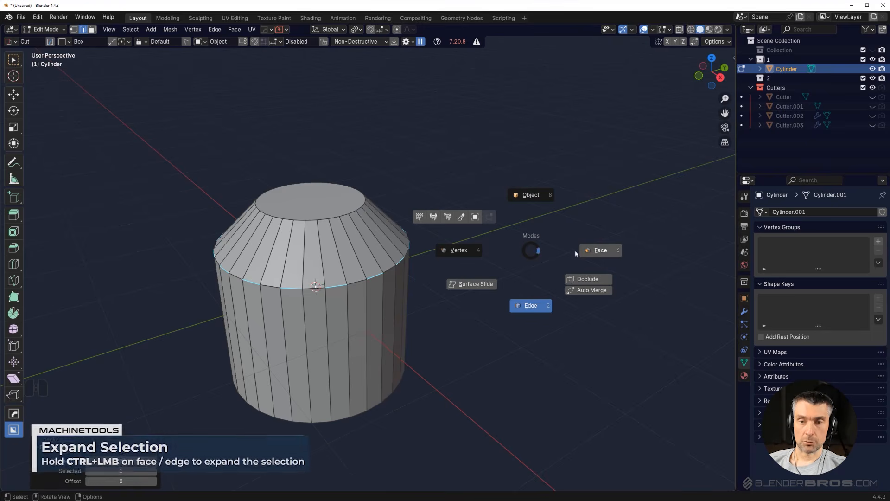
pyautogui.keyDown('ctrl'); pyautogui.click(600, 250); pyautogui.keyUp('ctrl')
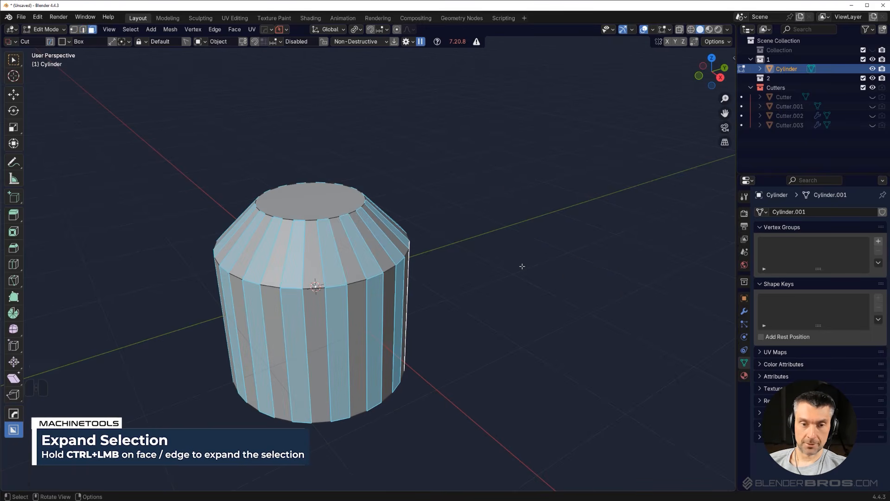
# Clear the face selection, reselect the bevel's lower edge loop, and convert it to a vertex selection.
pyautogui.click(475, 240)
pyautogui.keyDown('alt'); pyautogui.click(354, 280); pyautogui.keyUp('alt')
pyautogui.press('Tab')
pyautogui.click(354, 308)
pyautogui.keyDown('alt'); pyautogui.click(355, 280); pyautogui.keyUp('alt')
pyautogui.press('Tab')
pyautogui.click(355, 300)
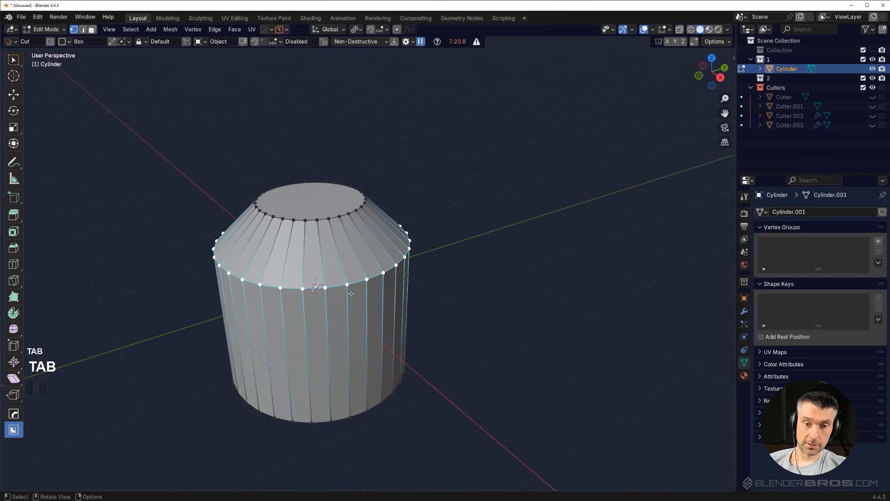
# Keep every other loop vertex with Checker Deselect and expand the selection to the adjoining vertical edges.
pyautogui.click(131, 30)
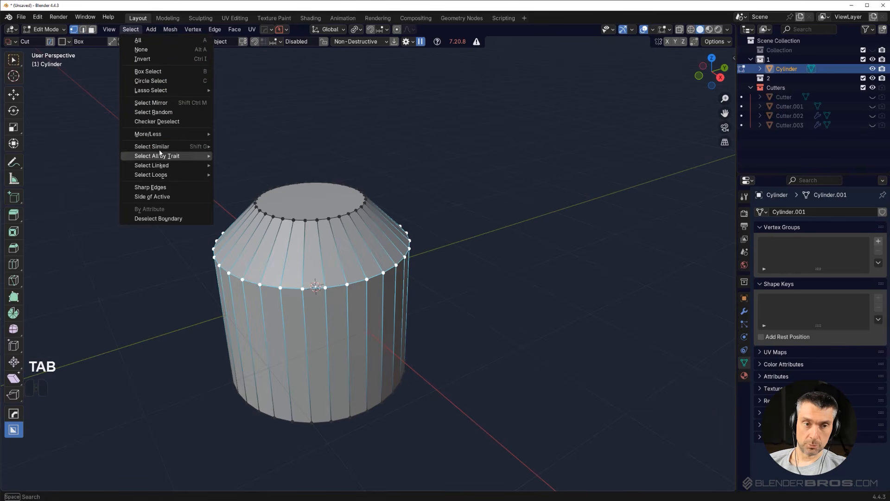
pyautogui.click(160, 120)
pyautogui.press('Tab')
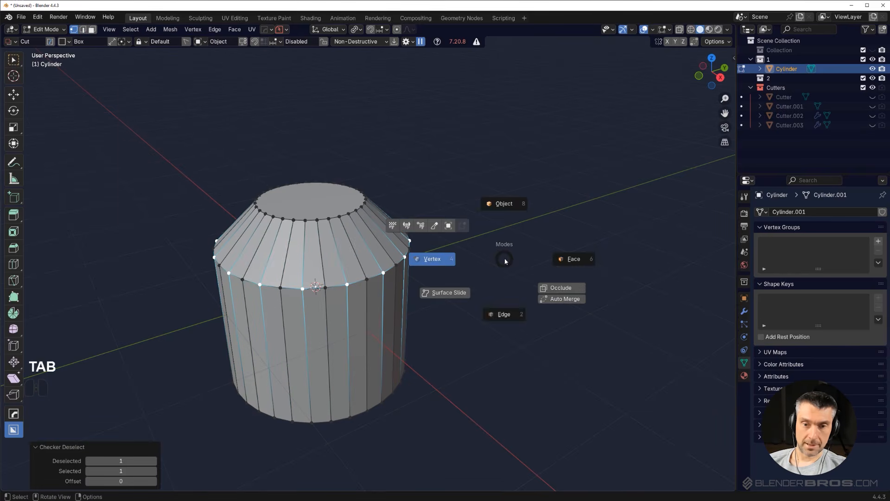
pyautogui.click(504, 314)
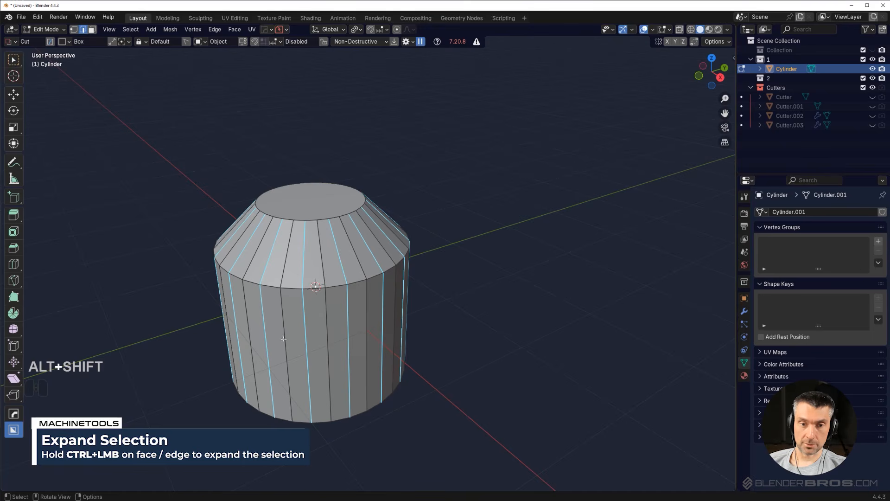
# Try extracting the selected vertical edges as a curve with Hard Ops Curve/Extract and undo it.
pyautogui.moveTo(433, 229); pyautogui.dragTo(523, 239, button='middle')
pyautogui.press('q')
pyautogui.click(518, 268)
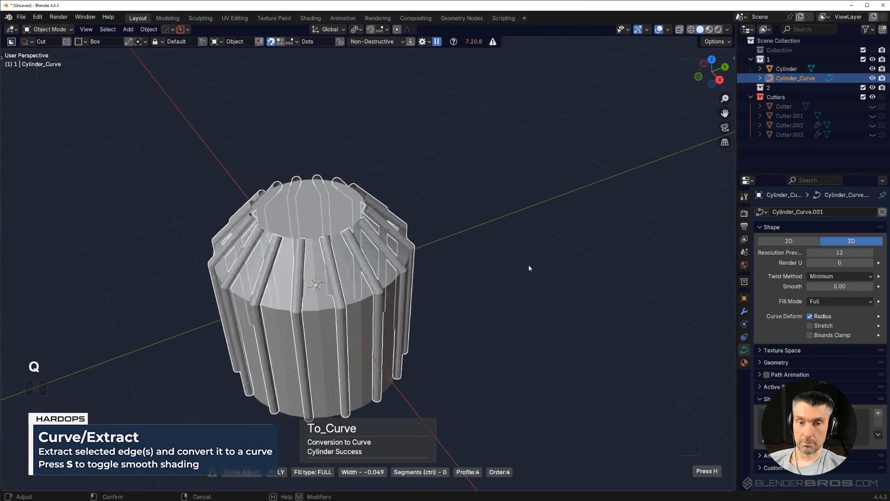
pyautogui.hotkey('ctrl', 'z')
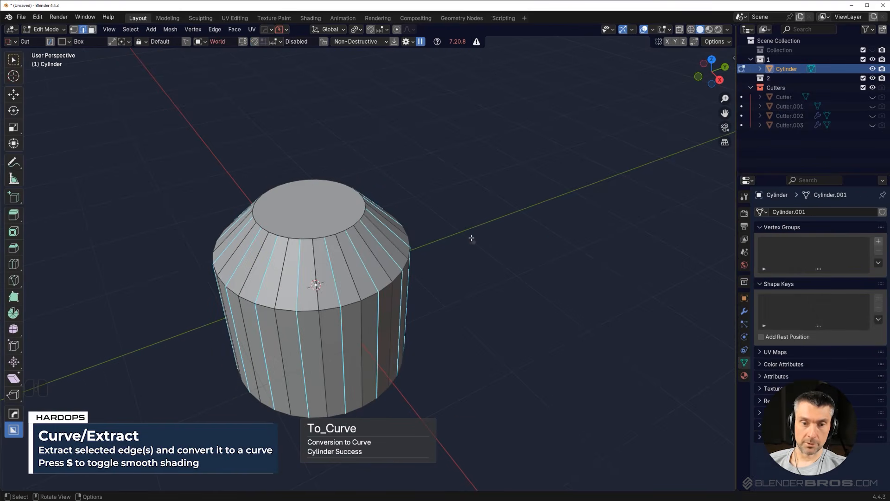
# Try dissolving the selected alternating vertical edges and undo the dissolve.
pyautogui.hotkey('ctrl', 'x')
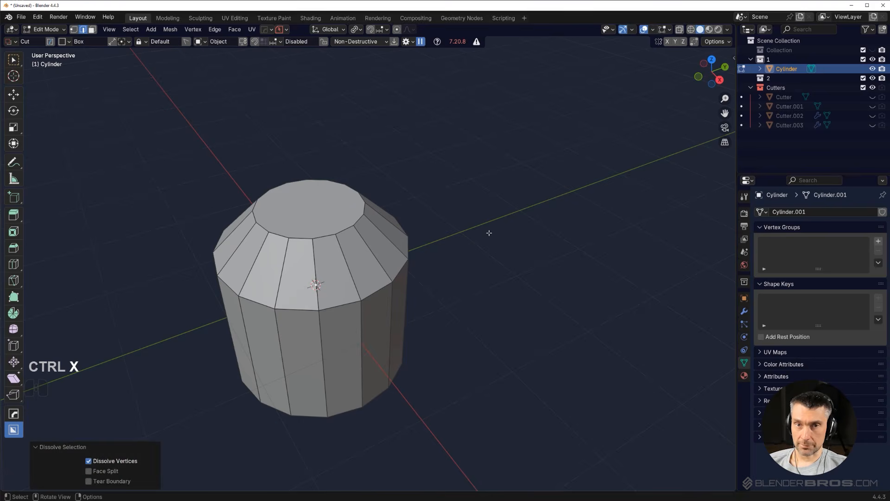
pyautogui.moveTo(490, 233); pyautogui.dragTo(462, 218, button='middle')
pyautogui.hotkey('ctrl', 'z')
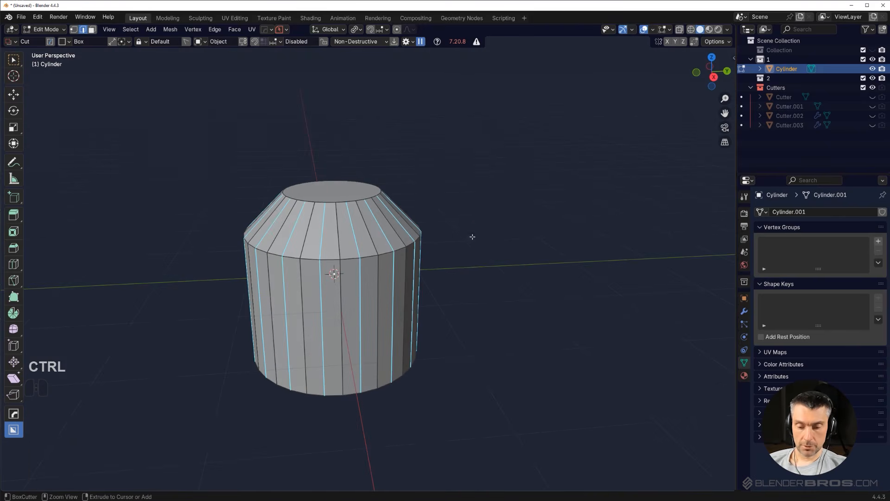
# Bevel the selected vertical edges by about 0.04 m into narrow strips and extract them as a 0.01 thick plate with Hard Ops.
pyautogui.hotkey('ctrl', 'b')
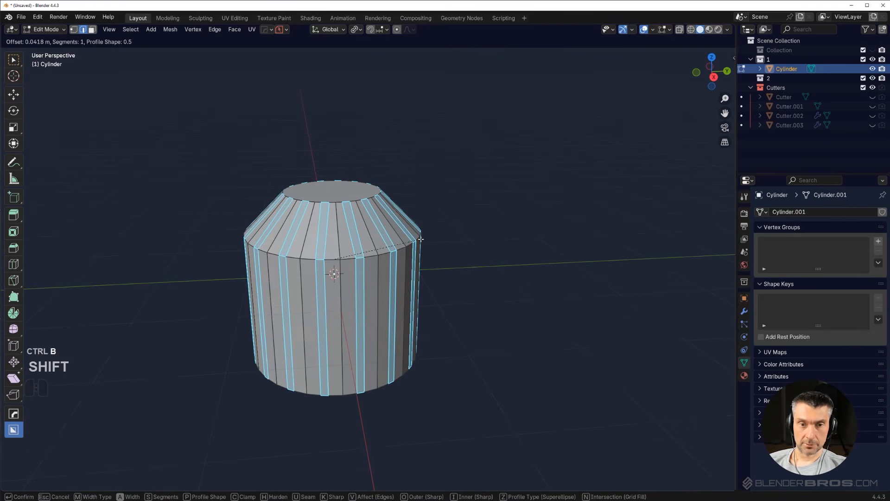
pyautogui.click(420, 240)
pyautogui.press('q')
pyautogui.click(473, 246)
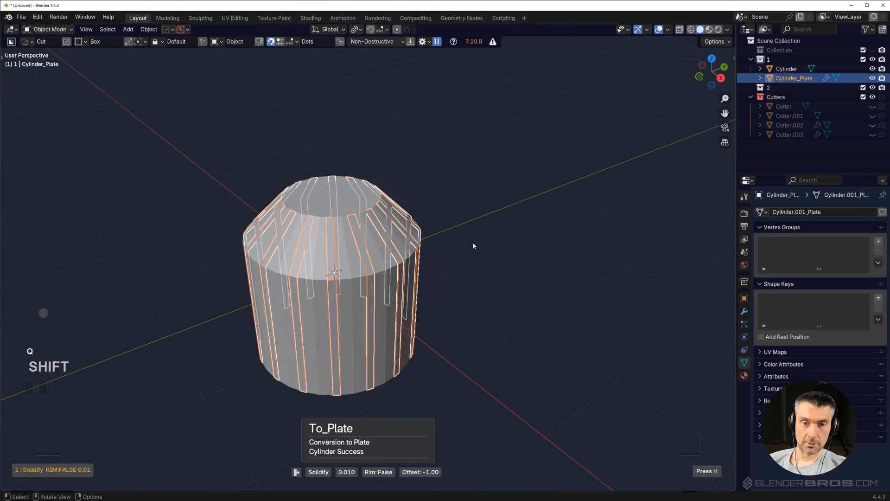
# Delete the extracted plate strips and the bevelled cylinder.
pyautogui.moveTo(492, 242); pyautogui.dragTo(186, 207, button='middle')
pyautogui.press('x')
pyautogui.click(408, 207)
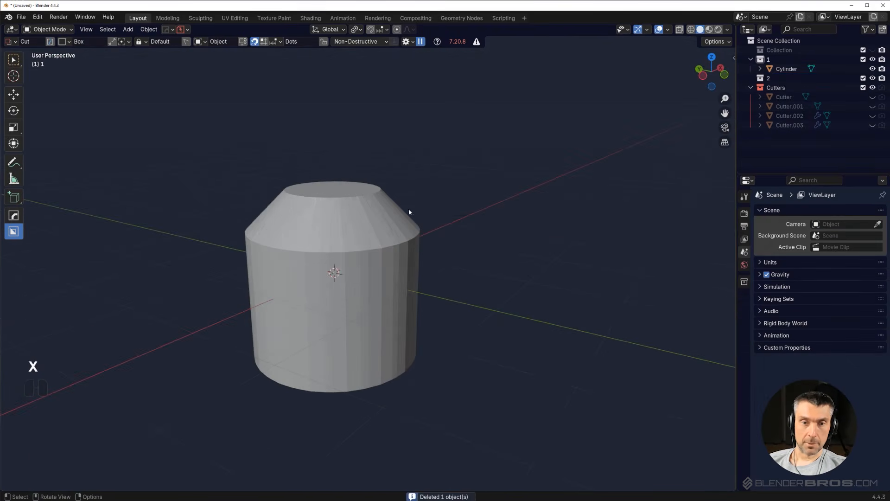
pyautogui.moveTo(408, 208); pyautogui.dragTo(425, 249, button='middle')
pyautogui.click(328, 288)
pyautogui.press('x')
pyautogui.click(320, 285)
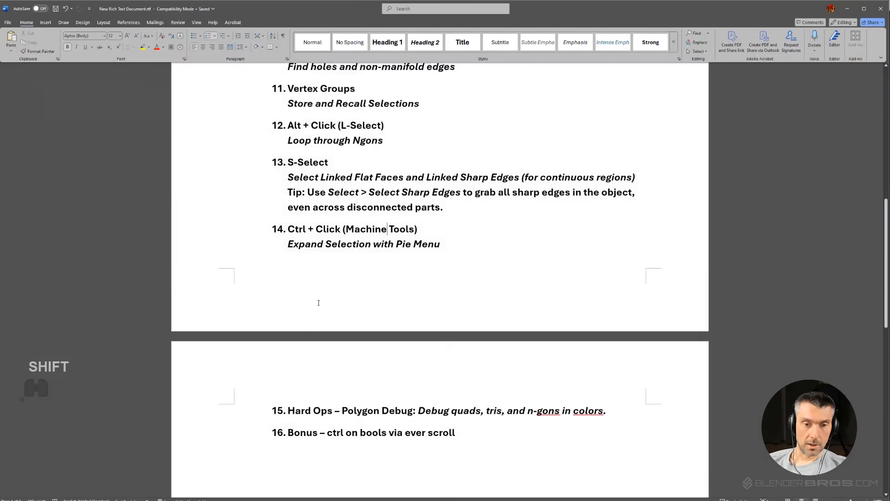
# Return from the Word technique list to Blender, add a mesh cube, and enter Edit Mode.
pyautogui.scroll(-3, 383, 296)
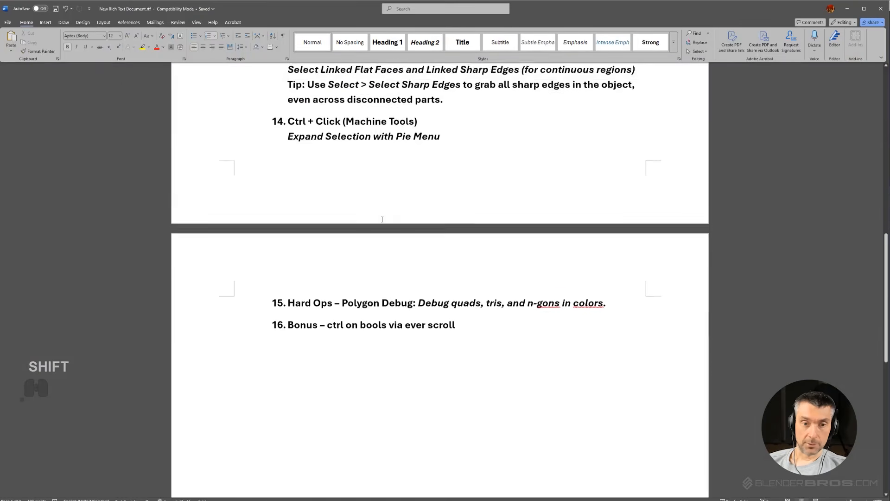
pyautogui.click(847, 10)
pyautogui.keyDown('shift'); pyautogui.moveTo(394, 223); pyautogui.dragTo(482, 183, button='middle'); pyautogui.keyUp('shift')
pyautogui.moveTo(482, 183); pyautogui.dragTo(398, 264, button='middle')
pyautogui.hotkey('shift', 'a')
pyautogui.moveTo(378, 241)
pyautogui.click(419, 275)
pyautogui.press('Tab')
pyautogui.scroll(-3, 377, 258)
pyautogui.moveTo(393, 299); pyautogui.dragTo(379, 246, button='middle')
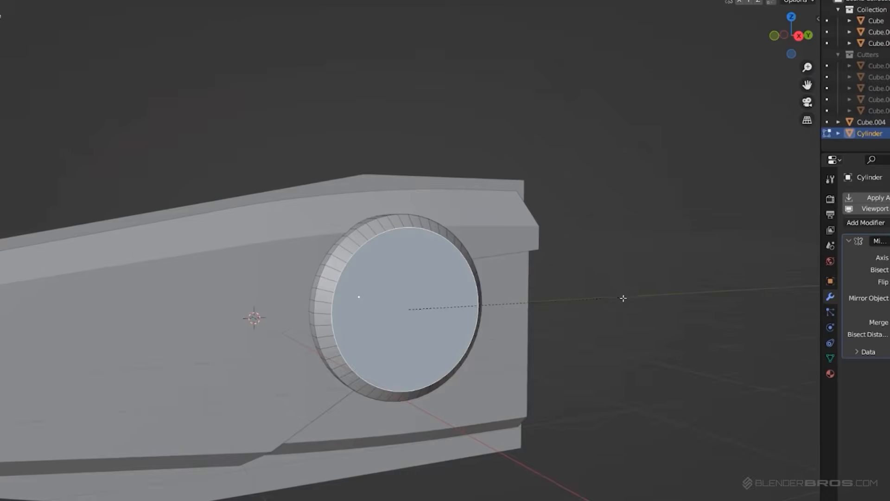
pyautogui.click(623, 298)
pyautogui.press('e')
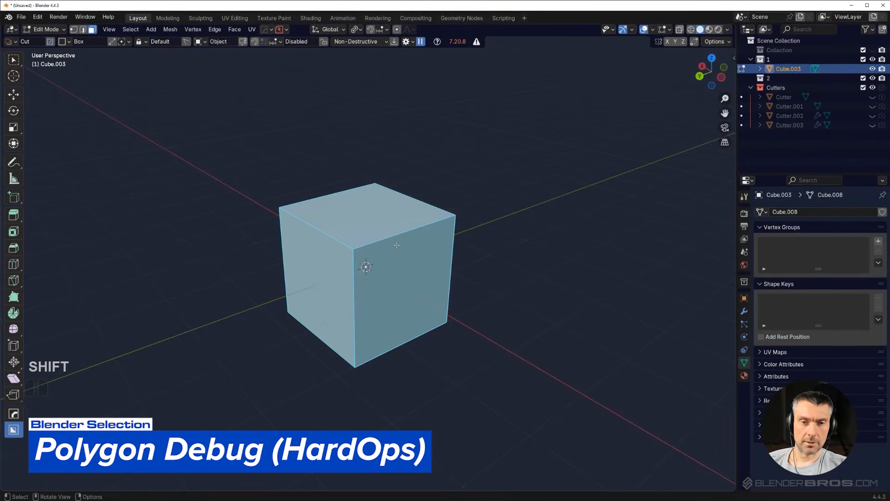
# Subdivide the whole cube with one cut and repeat the subdivision for a four-by-four grid on each face.
pyautogui.keyDown('shift'); pyautogui.moveTo(412, 241); pyautogui.dragTo(378, 246, button='middle'); pyautogui.keyUp('shift')
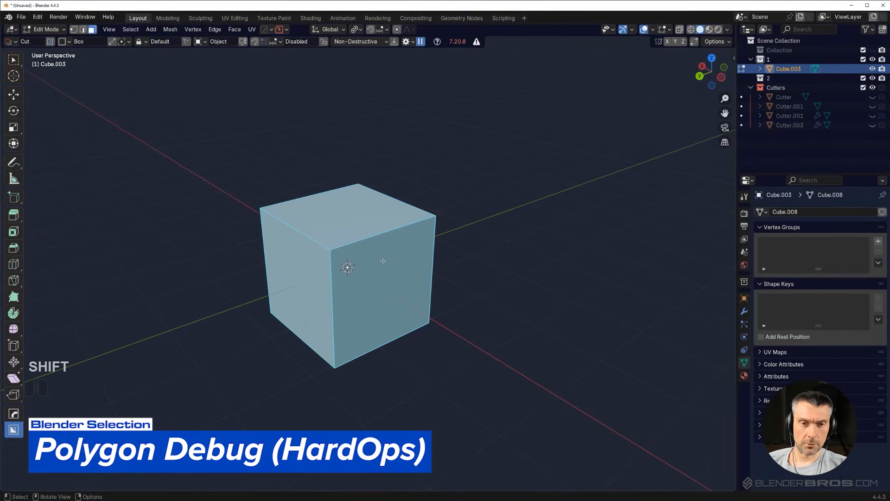
pyautogui.rightClick(382, 262)
pyautogui.click(343, 294)
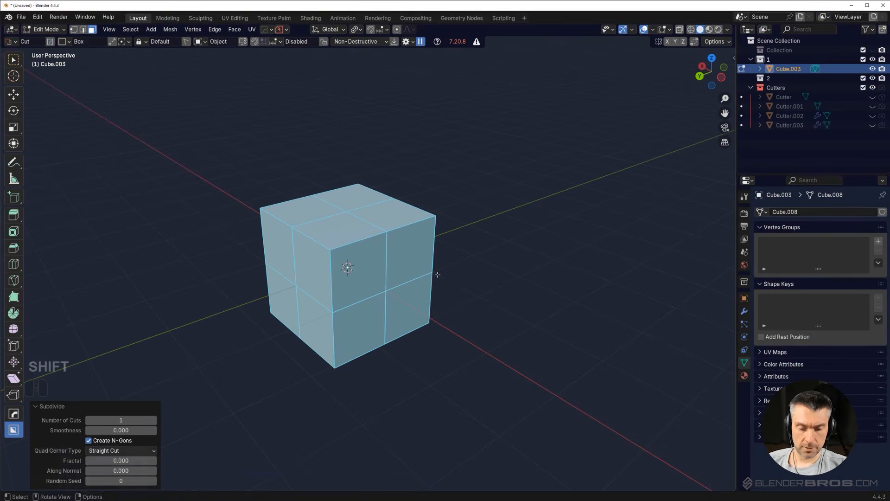
pyautogui.hotkey('ctrl', 'r')
pyautogui.rightClick(425, 260)
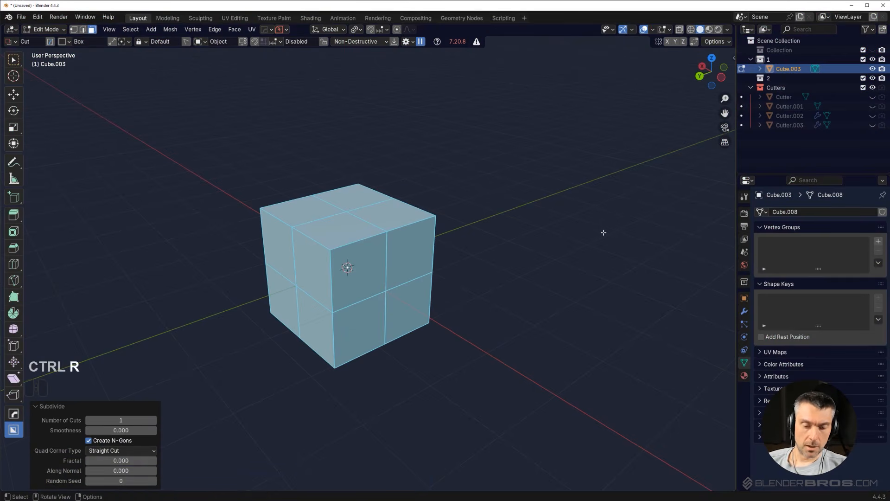
pyautogui.scroll(2, 491, 255)
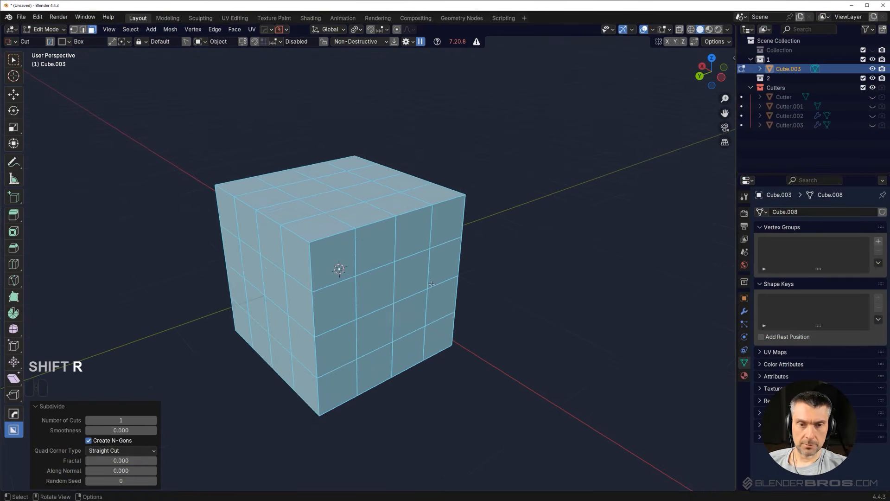
# Merge the front face's upper middle grid vertex into its left neighbour using MACHIN3 Smart Vert in Merge Last mode.
pyautogui.moveTo(424, 243); pyautogui.dragTo(413, 243, button='middle')
pyautogui.press('Tab')
pyautogui.click(374, 270)
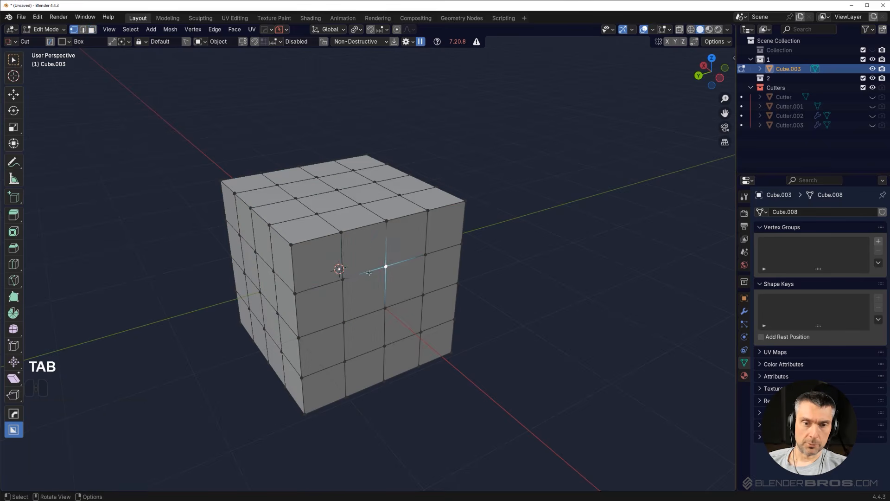
pyautogui.press('1')
pyautogui.moveTo(487, 279); pyautogui.dragTo(396, 291, button='middle')
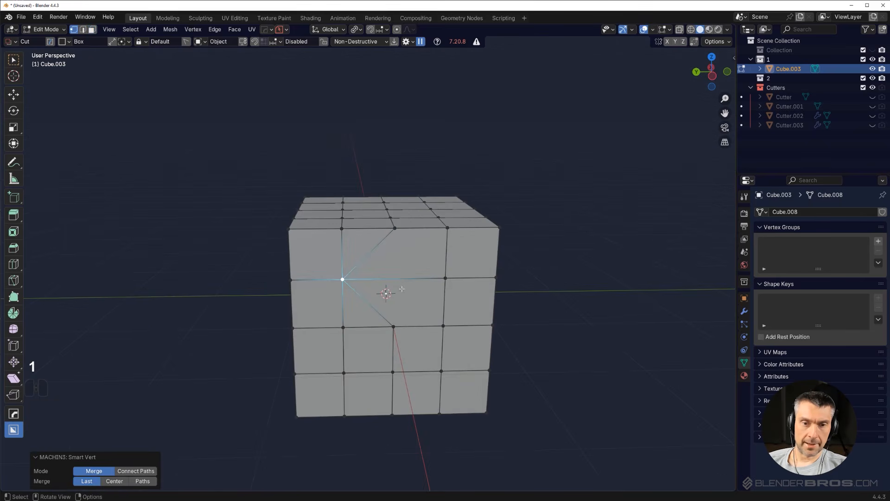
# Subdivide the long horizontal edge beside the merged vertex on the front face with one cut.
pyautogui.press('Tab')
pyautogui.rightClick(414, 282)
pyautogui.click(408, 229)
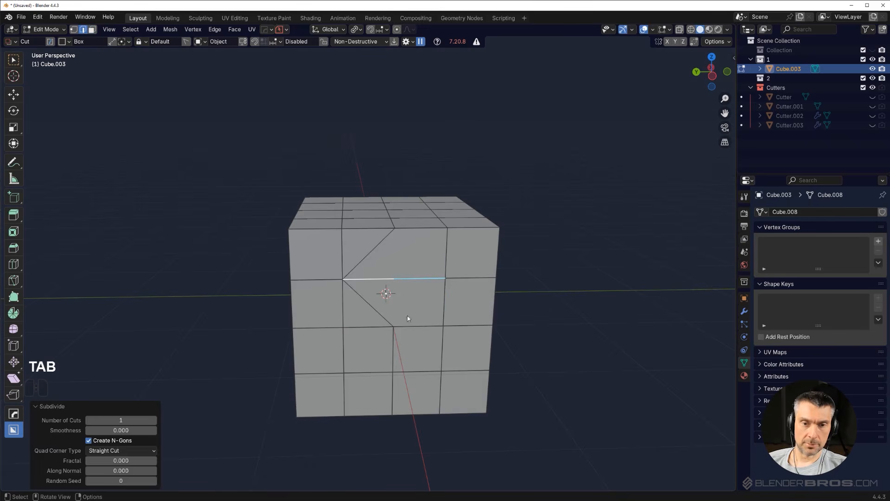
pyautogui.moveTo(440, 285); pyautogui.dragTo(473, 294, button='middle')
# Select single faces around the reworked front grid in face mode and return to Object Mode.
pyautogui.press('Tab')
pyautogui.click(366, 246)
pyautogui.click(410, 257)
pyautogui.click(415, 206)
pyautogui.click(419, 223)
pyautogui.scroll(-3, 463, 279)
pyautogui.press('Tab')
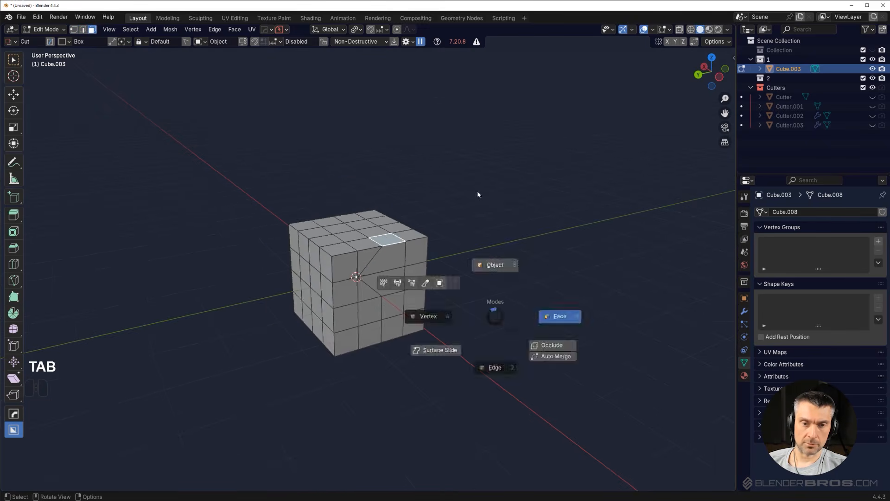
pyautogui.scroll(2, 464, 345)
pyautogui.moveTo(450, 339); pyautogui.dragTo(475, 274, button='middle')
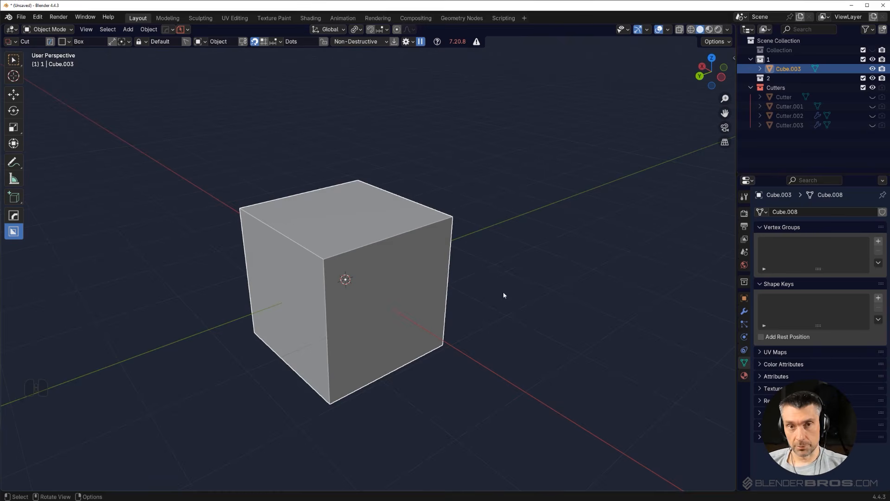
# Re-enter Edit Mode, turn on Hard Ops Polygon Debug for the cube, and examine the face colouring on the front side.
pyautogui.keyDown('shift'); pyautogui.moveTo(491, 283); pyautogui.dragTo(441, 264, button='middle'); pyautogui.keyUp('shift')
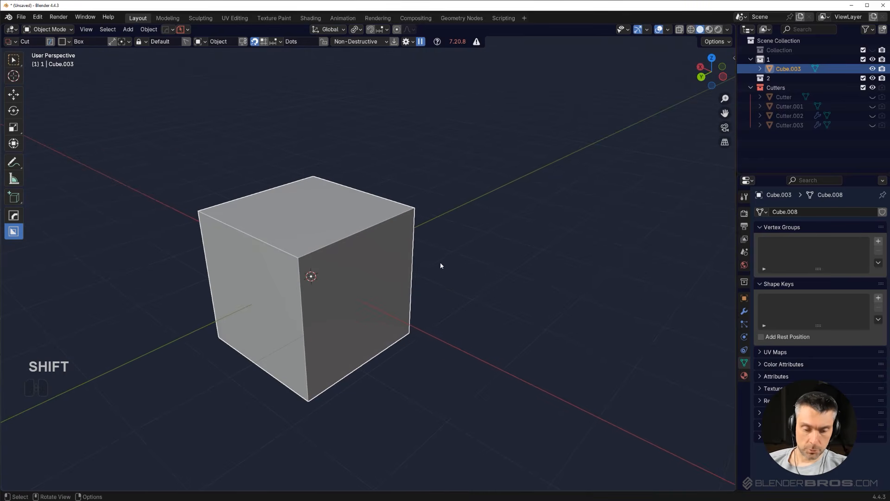
pyautogui.press('q')
pyautogui.press('Tab')
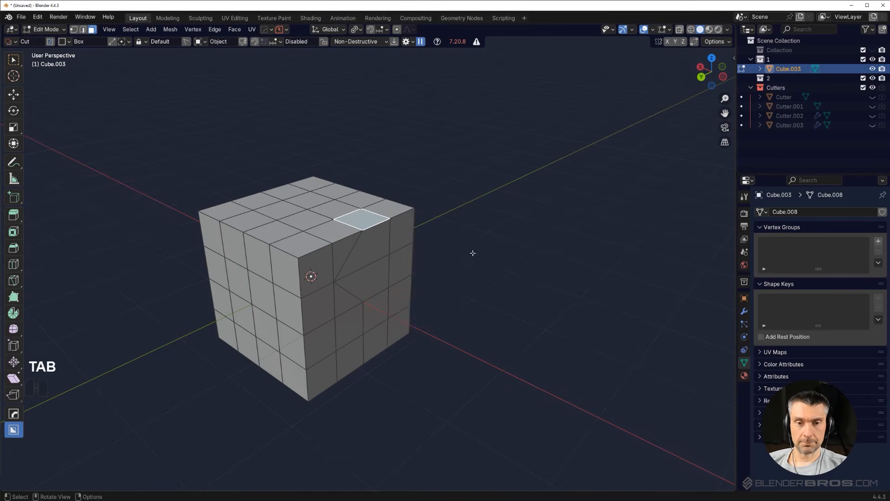
pyautogui.press('q')
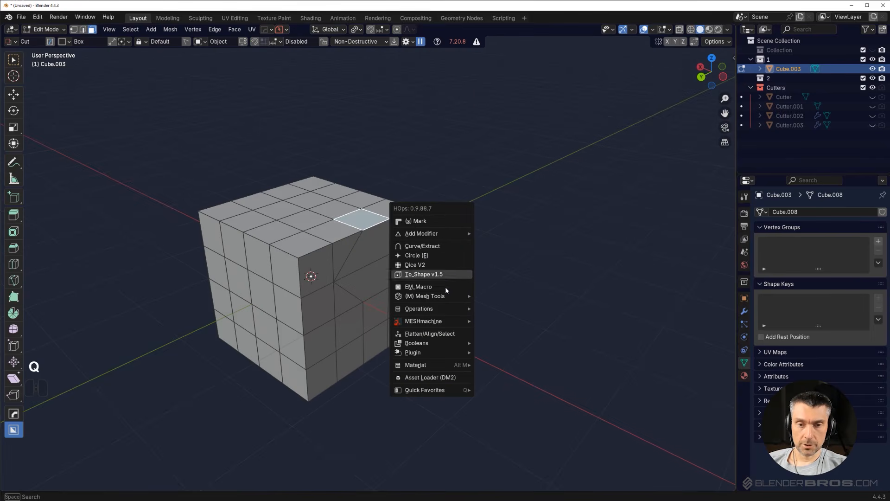
pyautogui.moveTo(450, 309)
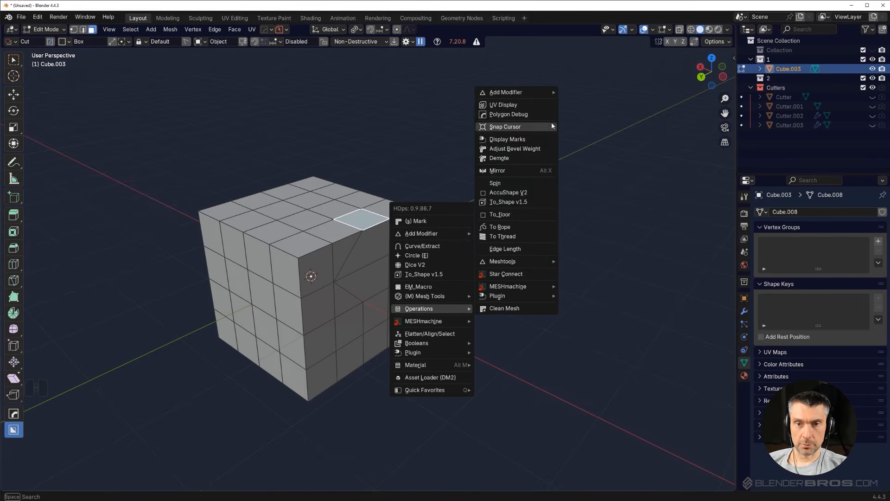
pyautogui.click(508, 114)
pyautogui.moveTo(489, 249); pyautogui.dragTo(523, 218, button='middle')
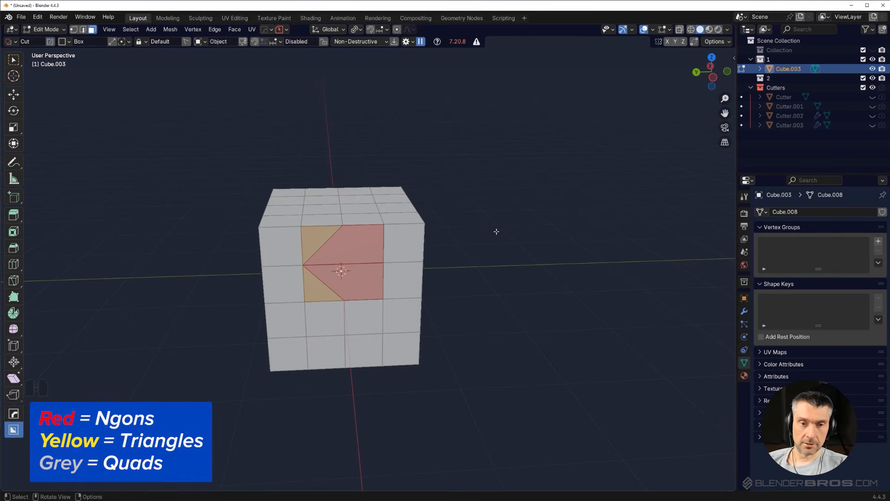
pyautogui.moveTo(375, 226); pyautogui.dragTo(389, 241, button='middle')
pyautogui.scroll(3, 388, 240)
pyautogui.keyDown('shift'); pyautogui.moveTo(324, 239); pyautogui.dragTo(372, 246, button='middle'); pyautogui.keyUp('shift')
pyautogui.scroll(-3, 336, 249)
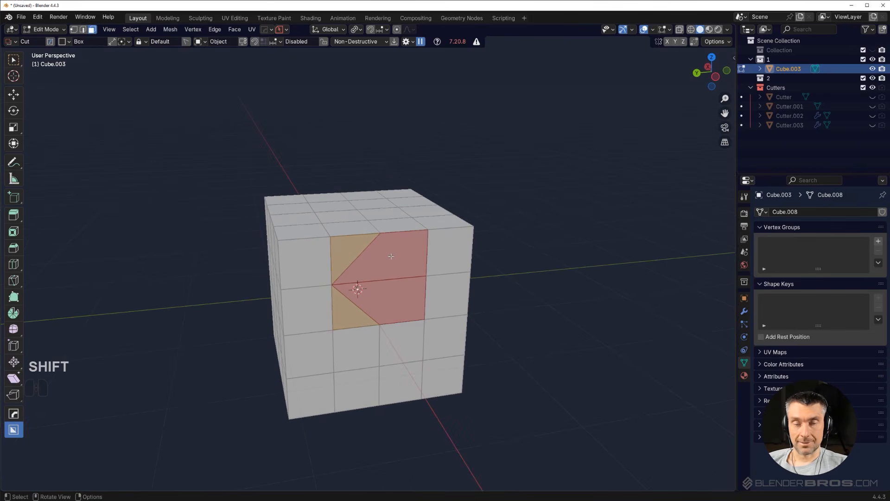
# Join the three middle-column vertices bordering the n-gons on the front face with vertical edges.
pyautogui.press('Tab')
pyautogui.click(381, 234)
pyautogui.keyDown('shift'); pyautogui.click(381, 281); pyautogui.keyUp('shift')
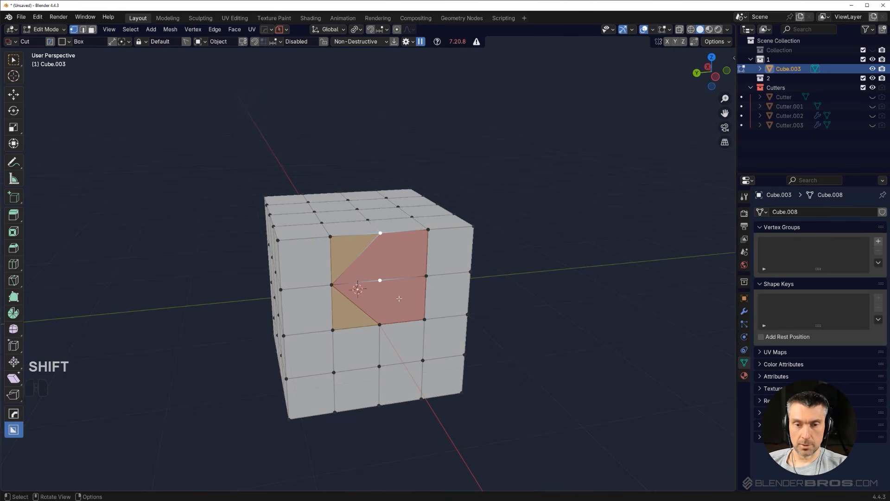
pyautogui.keyDown('shift'); pyautogui.click(385, 316); pyautogui.keyUp('shift')
pyautogui.press('j')
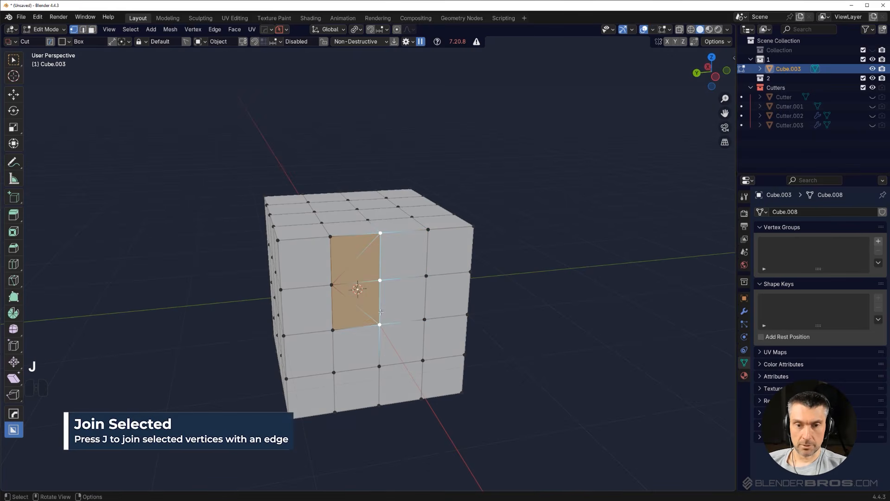
# Dissolve the two diagonal edges on the front face to restore the quad grid.
pyautogui.press('Tab')
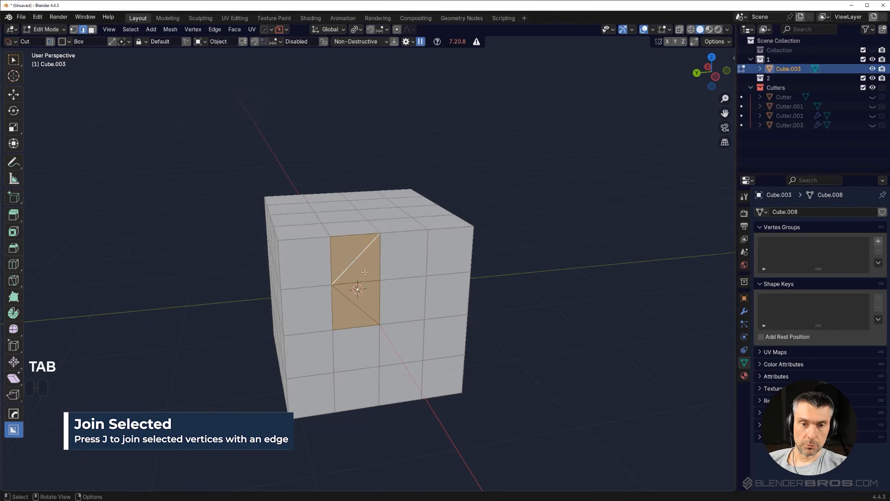
pyautogui.hotkey('ctrl', 'x')
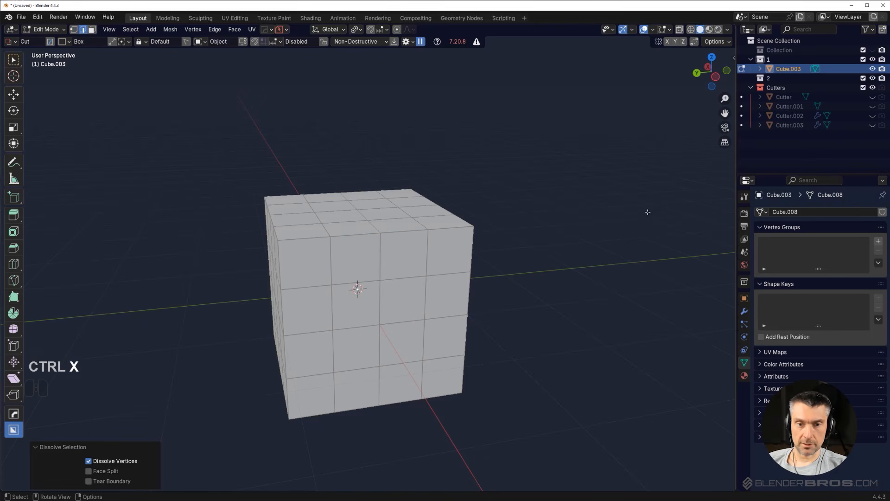
pyautogui.moveTo(507, 259); pyautogui.dragTo(526, 236, button='middle')
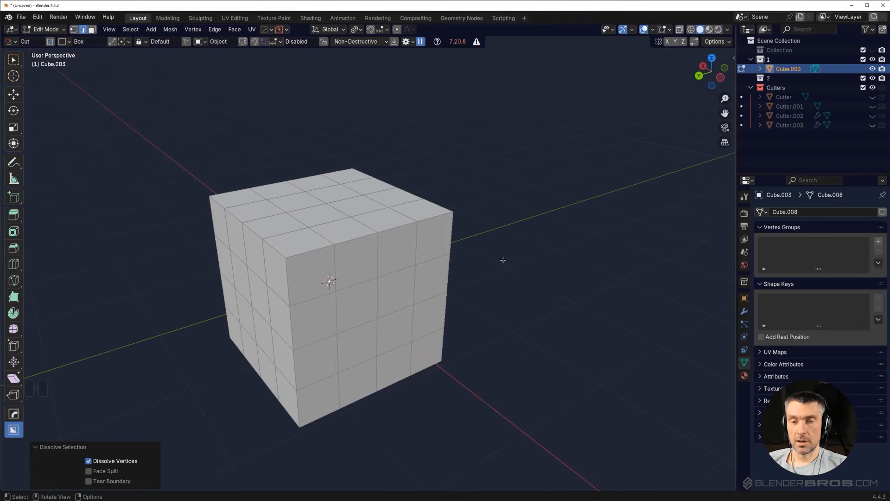
# Turn off Hard Ops Polygon Debug and exit to Object Mode.
pyautogui.press('q')
pyautogui.moveTo(516, 244)
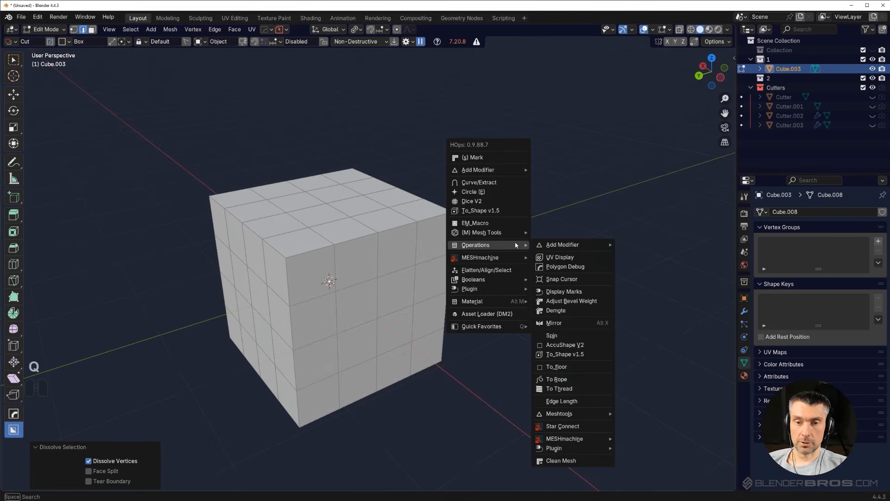
pyautogui.click(559, 265)
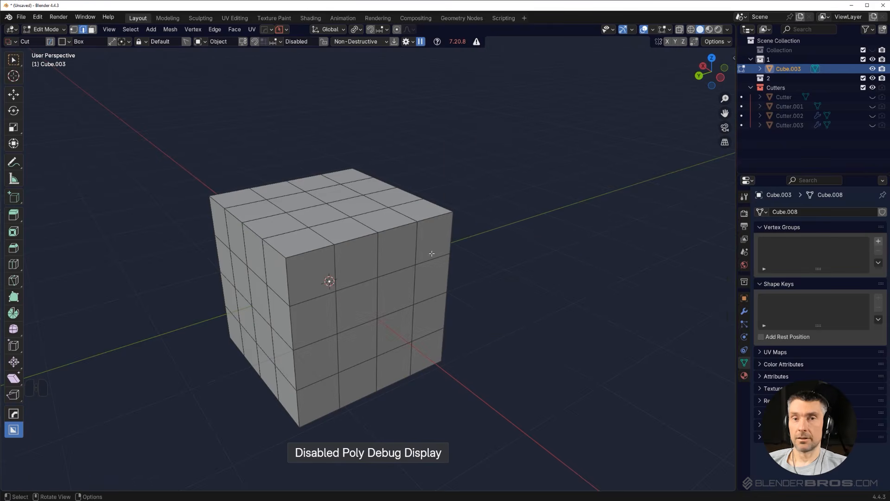
pyautogui.press('Tab')
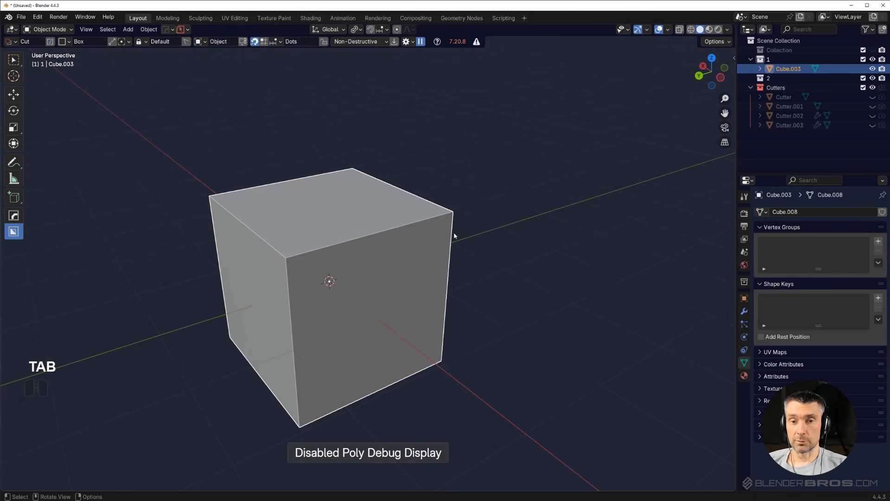
# Switch to the Word technique list, highlight item 16 about ever scroll on bools, and return to Blender.
pyautogui.click(245, 500)
pyautogui.click(246, 312)
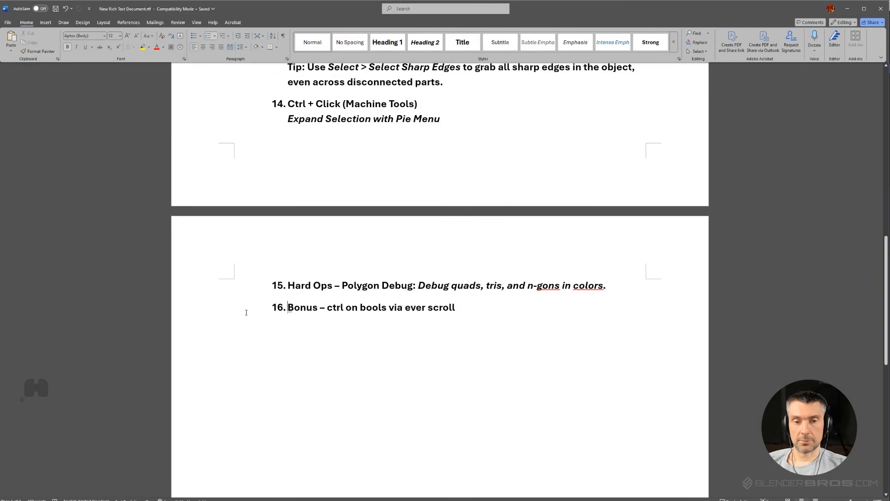
pyautogui.click(207, 308)
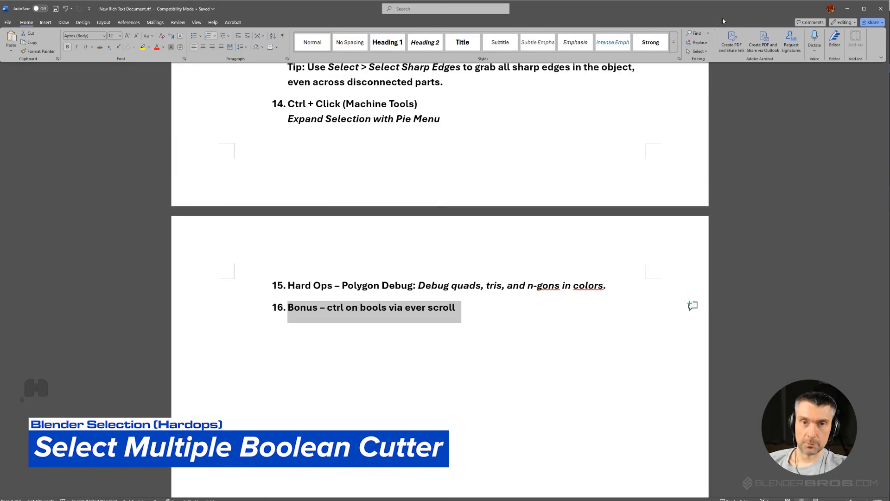
pyautogui.click(847, 8)
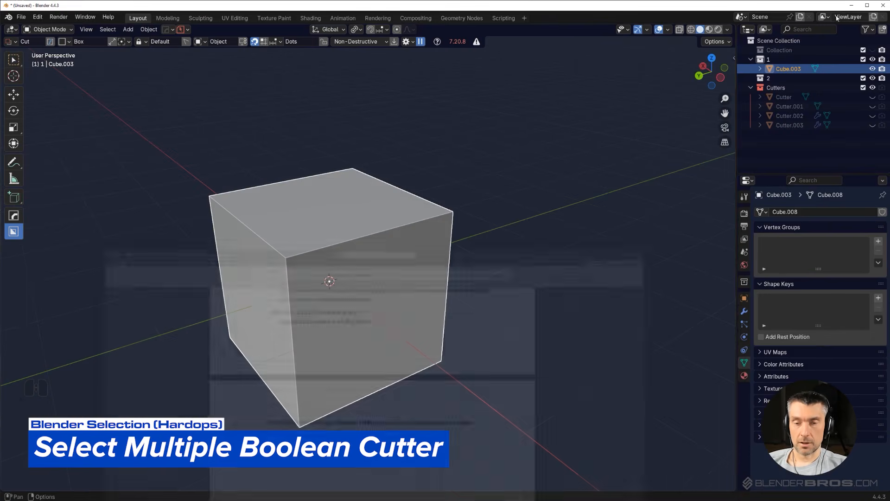
# Delete the subdivided cube and add a new mesh cube.
pyautogui.press('x')
pyautogui.click(333, 238)
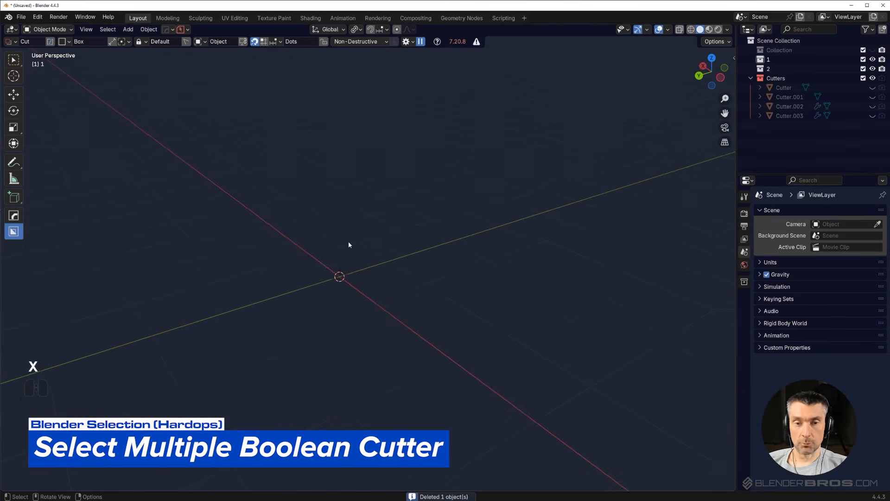
pyautogui.hotkey('shift', 'a')
pyautogui.moveTo(417, 191)
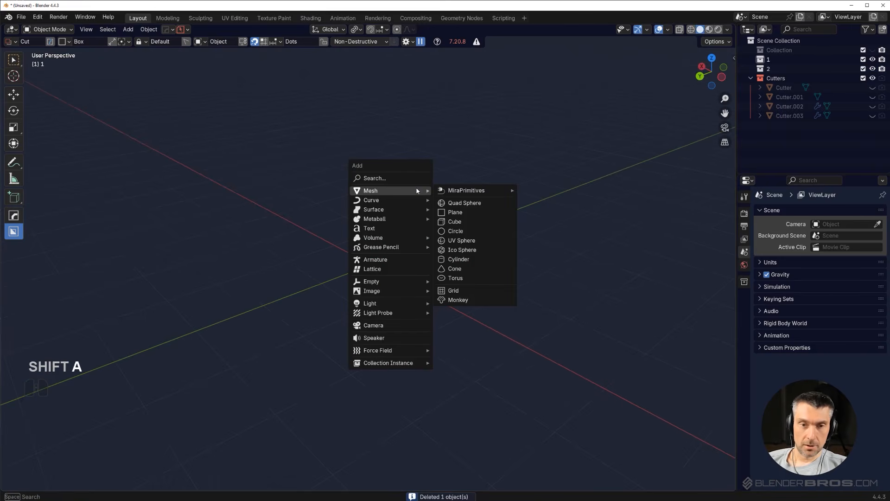
pyautogui.click(468, 223)
pyautogui.keyDown('shift'); pyautogui.moveTo(429, 253); pyautogui.dragTo(403, 258, button='middle'); pyautogui.keyUp('shift')
# Cut two non-destructive rectangular notches into the cube's upper edges on adjacent sides with the Box cutter.
pyautogui.scroll(2, 404, 260)
pyautogui.moveTo(278, 296)
pyautogui.keyDown('shift'); pyautogui.mouseDown(button='middle')
pyautogui.moveTo(304, 304)
pyautogui.moveTo(340, 278)
pyautogui.moveTo(379, 270)
pyautogui.moveTo(378, 252)
pyautogui.moveTo(436, 257)
pyautogui.mouseUp(button='middle'); pyautogui.keyUp('shift')
pyautogui.moveTo(397, 239); pyautogui.dragTo(390, 278)
pyautogui.click(385, 321)
pyautogui.moveTo(310, 249)
pyautogui.mouseDown()
pyautogui.moveTo(326, 265)
pyautogui.moveTo(320, 277)
pyautogui.mouseUp()
pyautogui.click(285, 340)
# Cut box notches into the cube's two remaining upper edges, extruding them about 1.287 and 1.039 deep.
pyautogui.moveTo(327, 253); pyautogui.dragTo(381, 265, button='middle')
pyautogui.moveTo(305, 246); pyautogui.dragTo(277, 275)
pyautogui.click(256, 328)
pyautogui.moveTo(325, 305); pyautogui.dragTo(385, 237, button='middle')
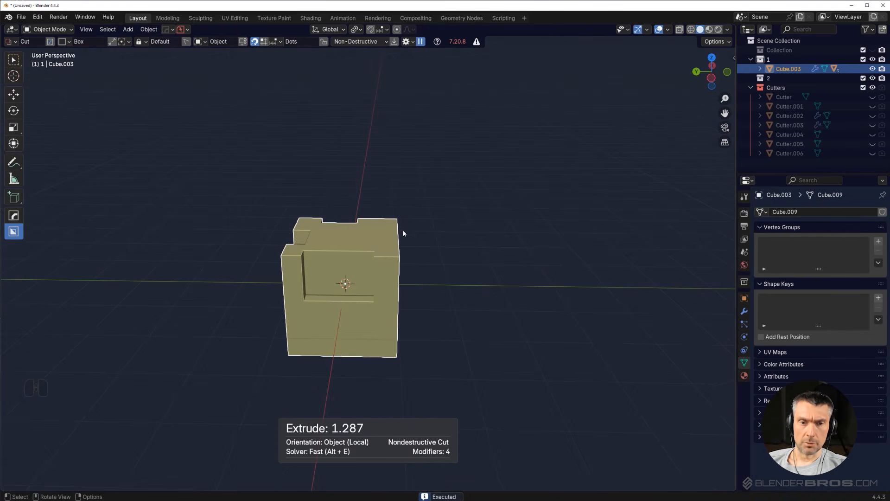
pyautogui.moveTo(387, 227); pyautogui.dragTo(427, 243)
pyautogui.click(430, 286)
pyautogui.moveTo(430, 286)
pyautogui.mouseDown(button='middle')
pyautogui.moveTo(480, 261)
pyautogui.moveTo(385, 124)
pyautogui.mouseUp(button='middle')
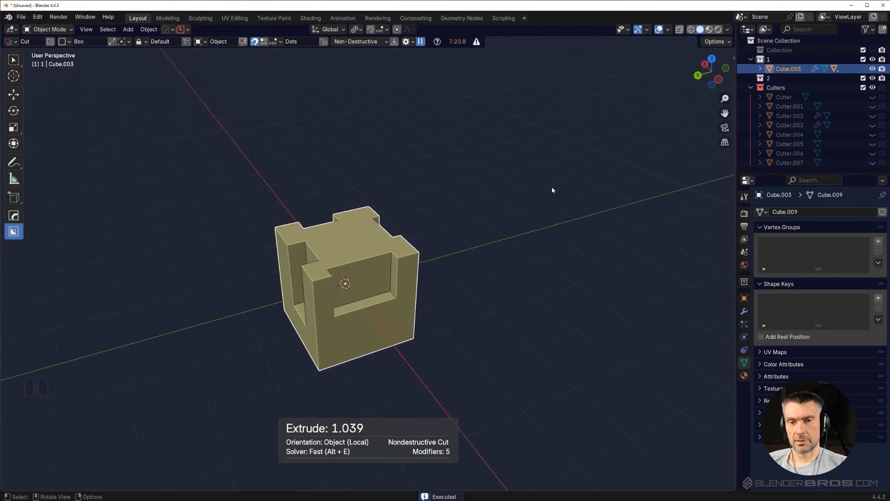
# Select the Cutters collection and draw a small Box Make shape on the cube's top face, extruded about 0.003.
pyautogui.click(787, 89)
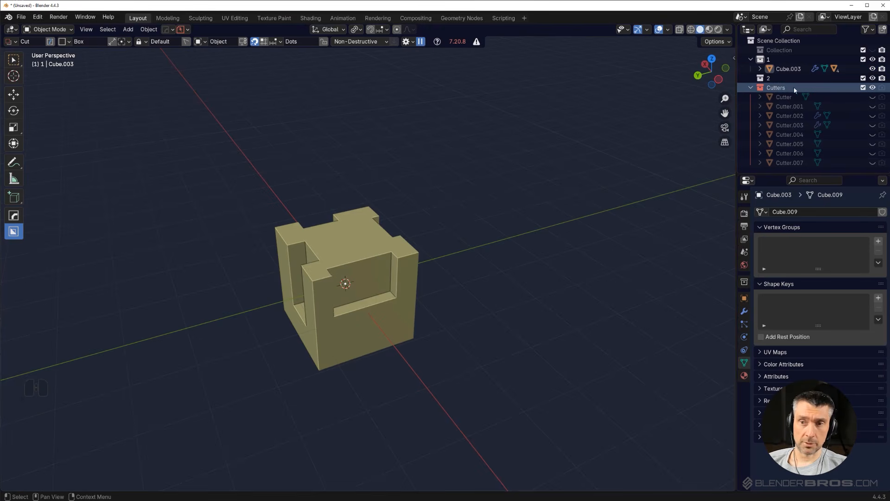
pyautogui.moveTo(293, 242); pyautogui.dragTo(401, 232, button='middle')
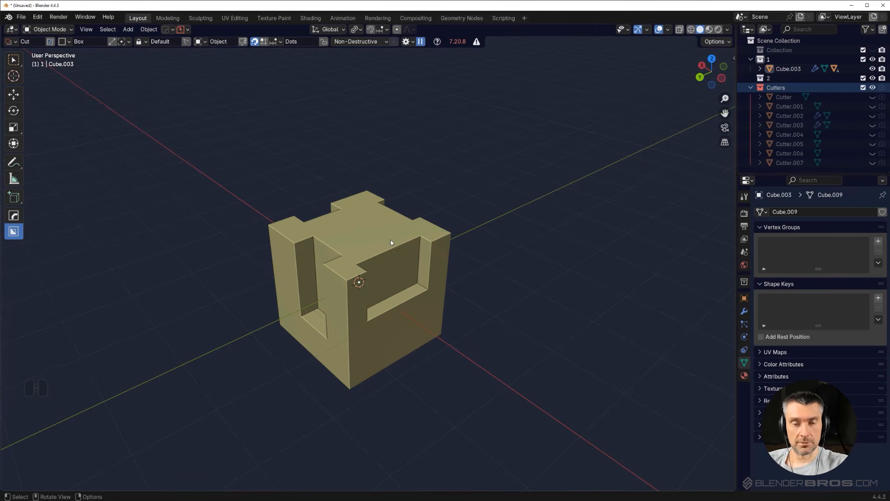
pyautogui.moveTo(388, 233); pyautogui.dragTo(396, 236)
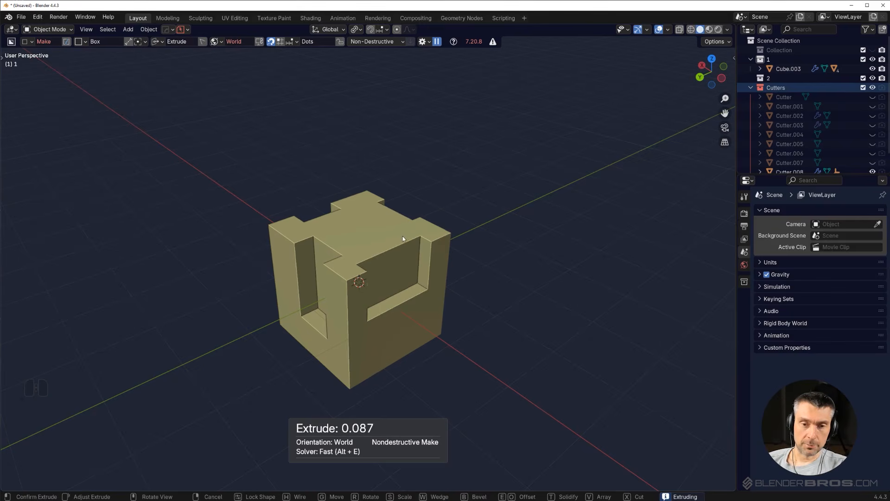
pyautogui.click(407, 233)
pyautogui.rightClick(534, 187)
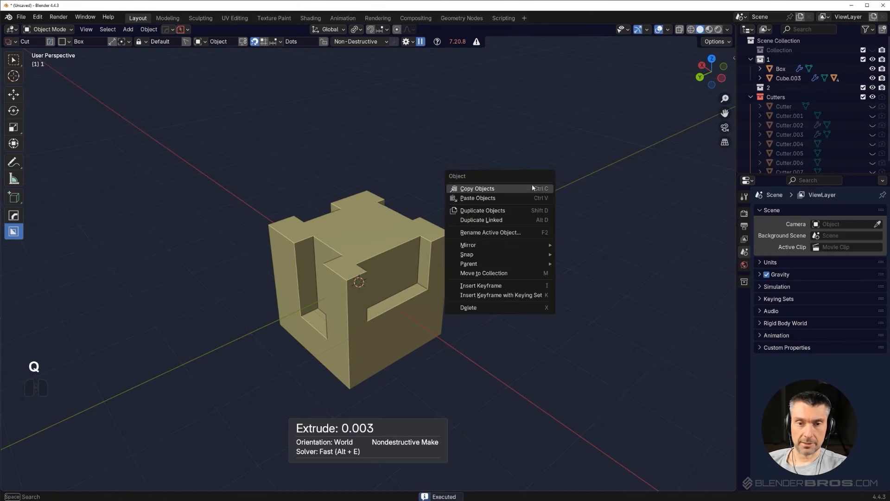
# Select the notched cube, step through its boolean cutters with Hard Ops Ever Scroll, and select Cutter.004.
pyautogui.click(391, 264)
pyautogui.press('q')
pyautogui.click(381, 255)
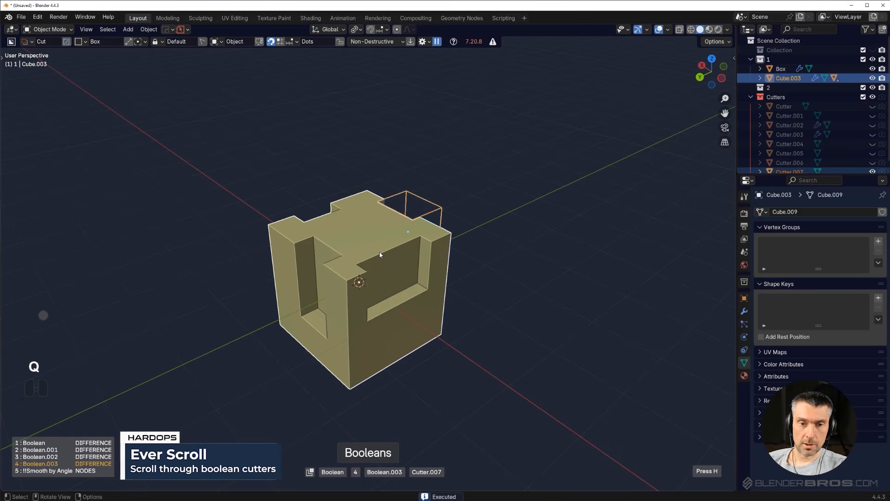
pyautogui.scroll(1, 380, 254)
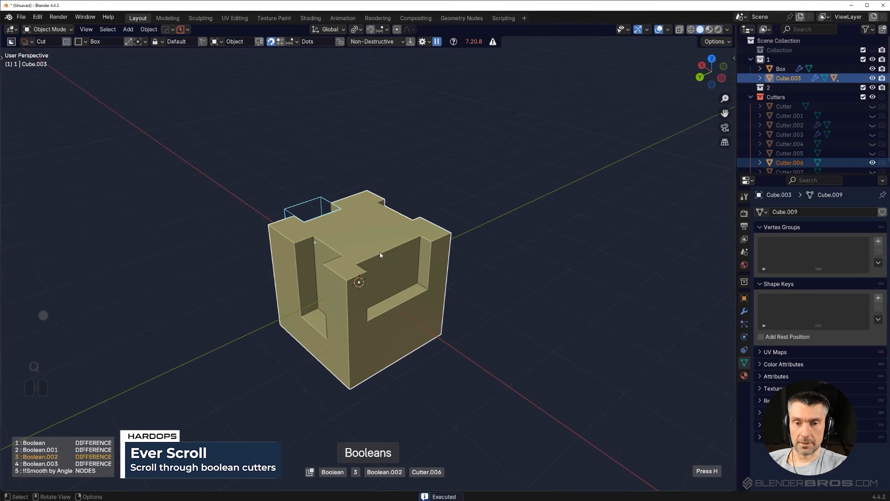
pyautogui.scroll(3, 381, 255)
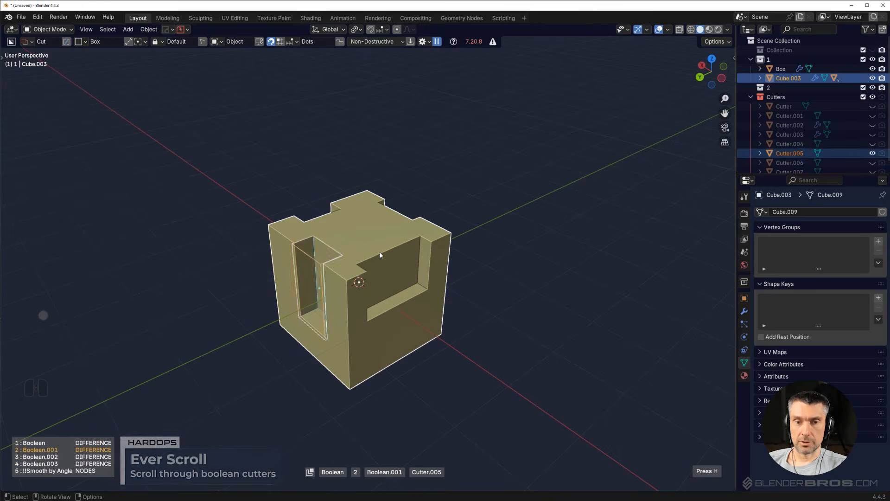
pyautogui.scroll(1, 381, 255)
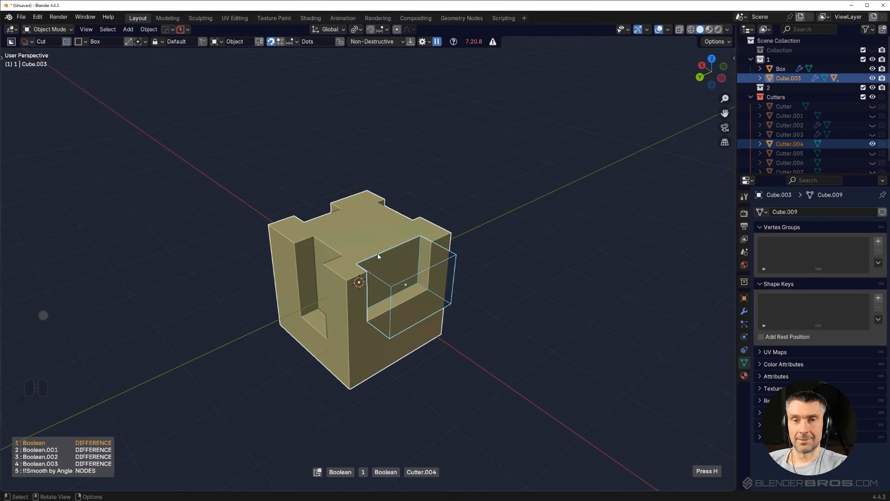
pyautogui.click(379, 256)
pyautogui.scroll(2, 419, 261)
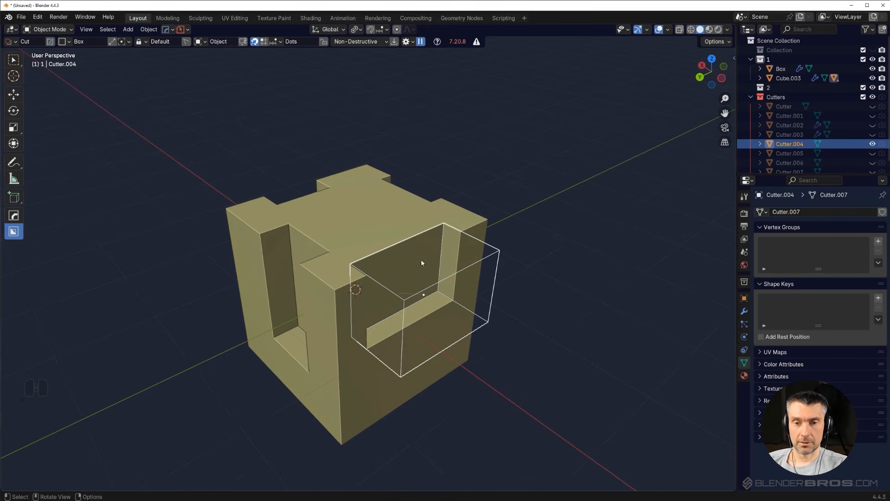
# Select the notched cube, run Hard Ops Ever Scroll on its booleans, and accept Cutter.007 as the selected cutter.
pyautogui.click(389, 234)
pyautogui.press('q')
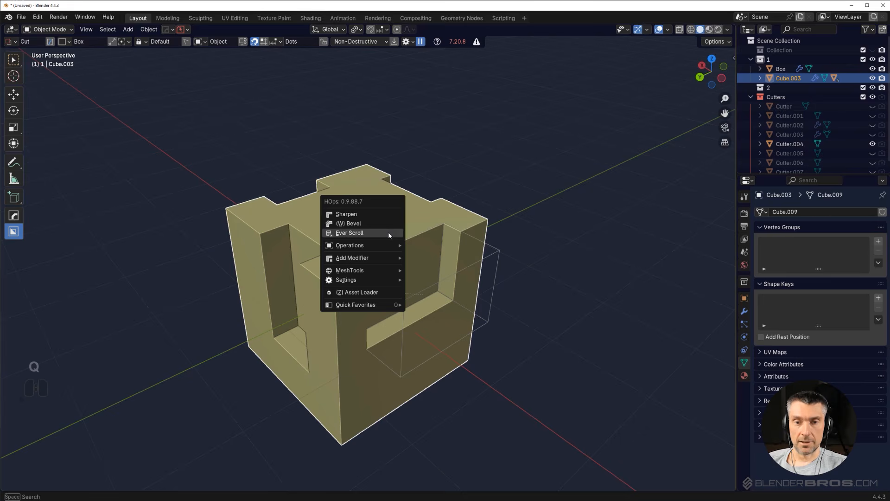
pyautogui.click(388, 234)
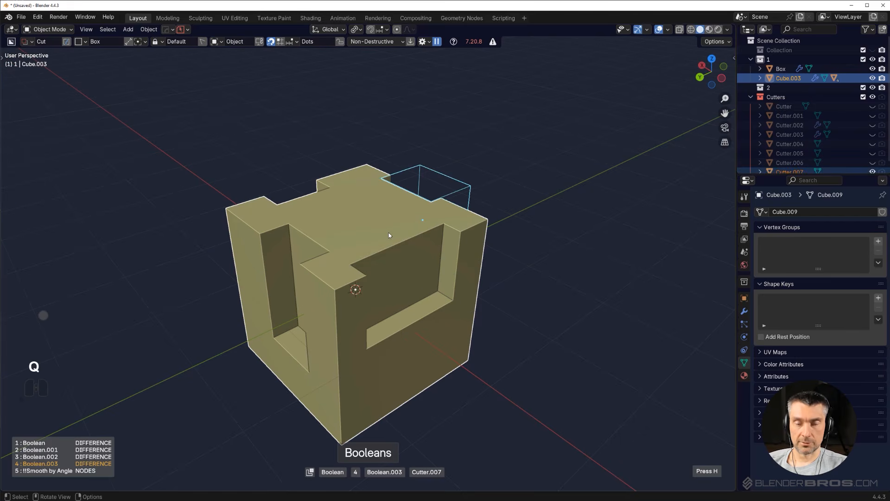
pyautogui.click(389, 233)
# Try unhiding all hidden objects at once, and undo the unhiding.
pyautogui.scroll(-2, 388, 233)
pyautogui.moveTo(365, 229); pyautogui.dragTo(427, 226, button='middle')
pyautogui.hotkey('alt', 'h')
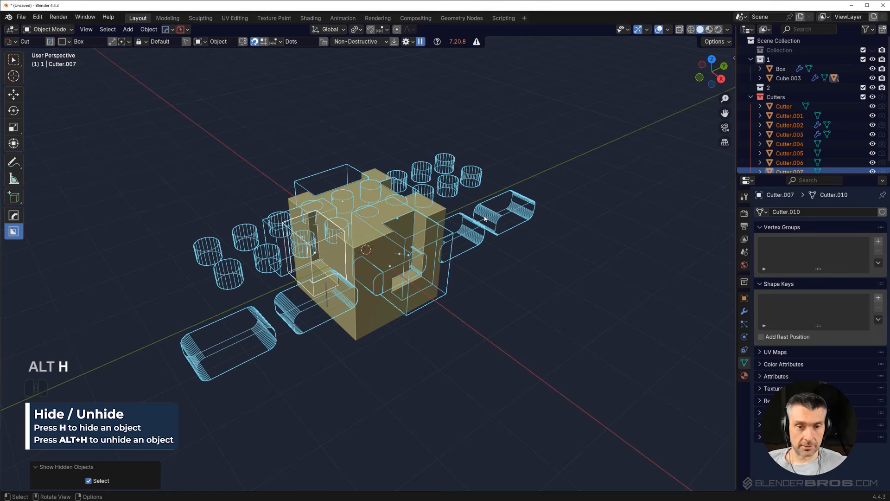
pyautogui.hotkey('ctrl', 'z')
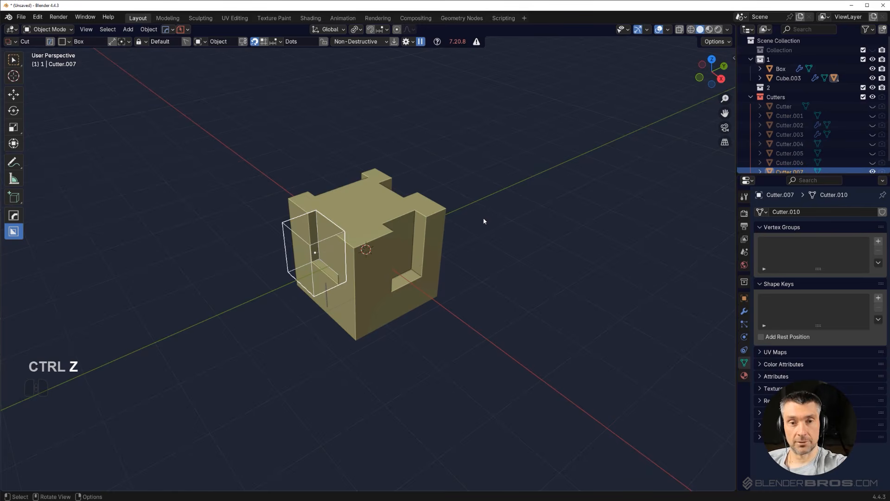
# Select the notched cube again.
pyautogui.click(379, 239)
pyautogui.moveTo(433, 308)
pyautogui.keyDown('shift'); pyautogui.mouseDown(button='middle')
pyautogui.moveTo(449, 335)
pyautogui.moveTo(437, 304)
pyautogui.moveTo(467, 308)
pyautogui.moveTo(441, 317)
pyautogui.moveTo(439, 302)
pyautogui.mouseUp(button='middle'); pyautogui.keyUp('shift')
pyautogui.press('g')
pyautogui.rightClick(548, 205)
pyautogui.press('s')
pyautogui.rightClick(469, 237)
# Run Hard Ops Ever Scroll on the notched cube and use its dots to select all four notch cutters, Cutter.004 to Cutter.007.
pyautogui.scroll(2, 251, 297)
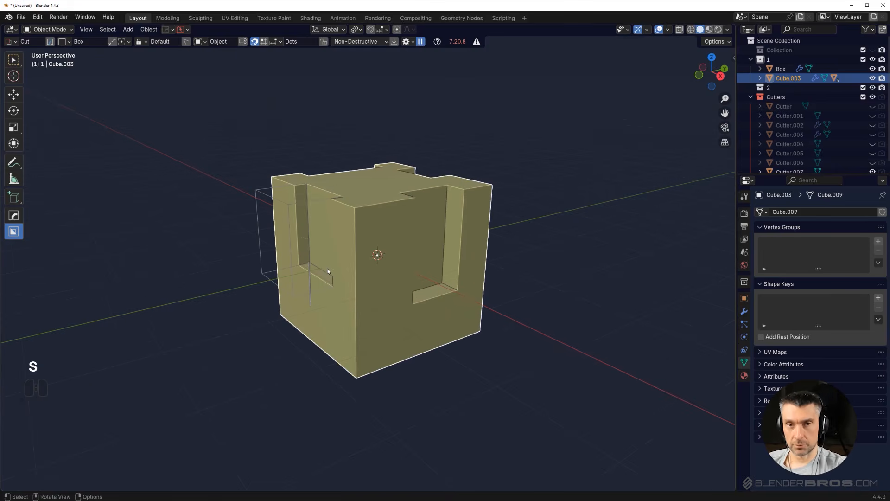
pyautogui.scroll(2, 364, 246)
pyautogui.moveTo(366, 232); pyautogui.dragTo(395, 245, button='middle')
pyautogui.keyDown('shift'); pyautogui.moveTo(395, 227); pyautogui.dragTo(380, 208, button='middle'); pyautogui.keyUp('shift')
pyautogui.press('q')
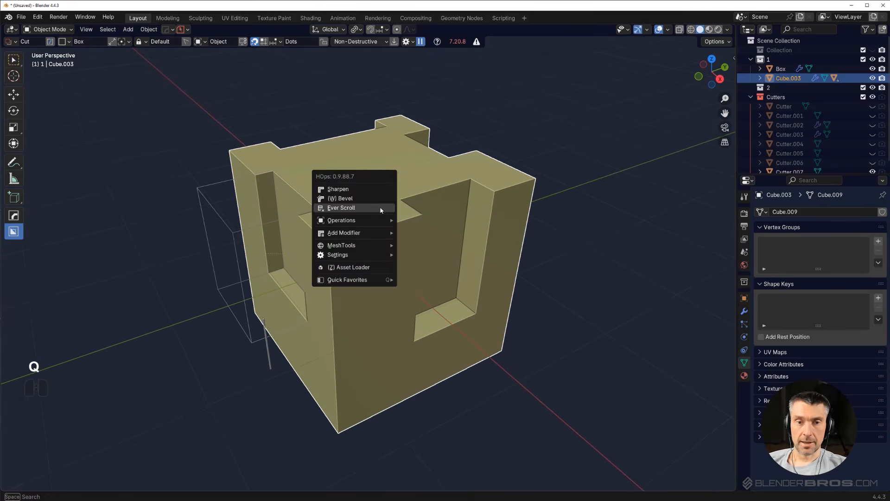
pyautogui.click(380, 209)
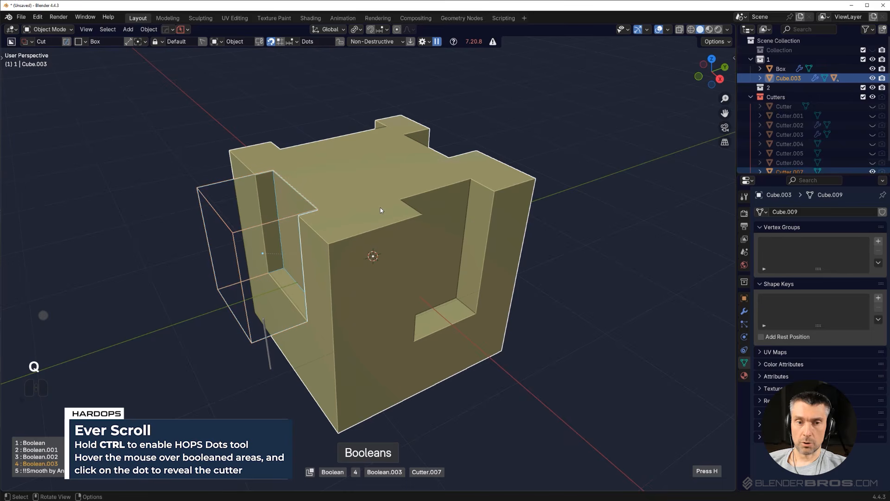
pyautogui.scroll(2, 380, 208)
pyautogui.scroll(-2, 381, 209)
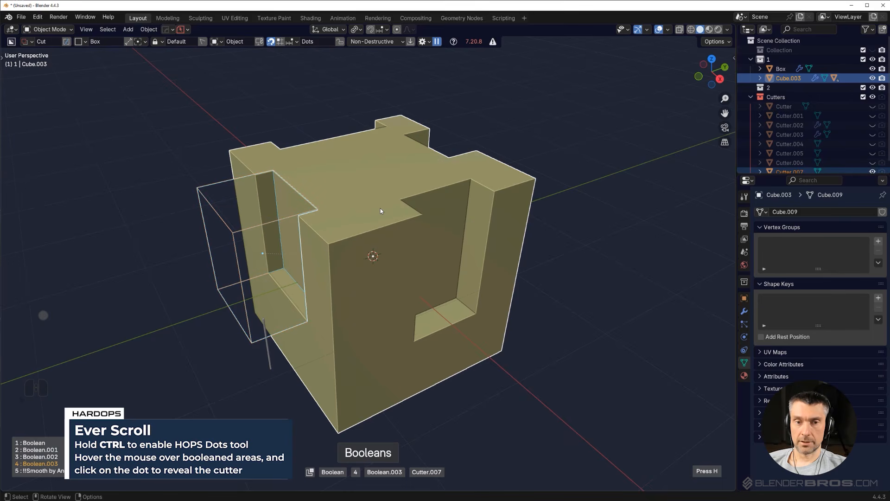
pyautogui.press('ctrl')
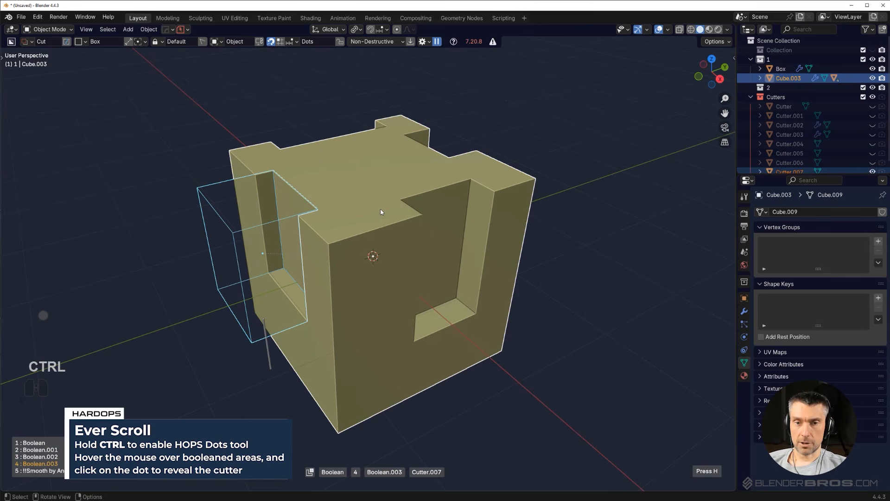
pyautogui.keyDown('ctrl'); pyautogui.click(435, 203); pyautogui.keyUp('ctrl')
pyautogui.keyDown('ctrl'); pyautogui.click(453, 269); pyautogui.keyUp('ctrl')
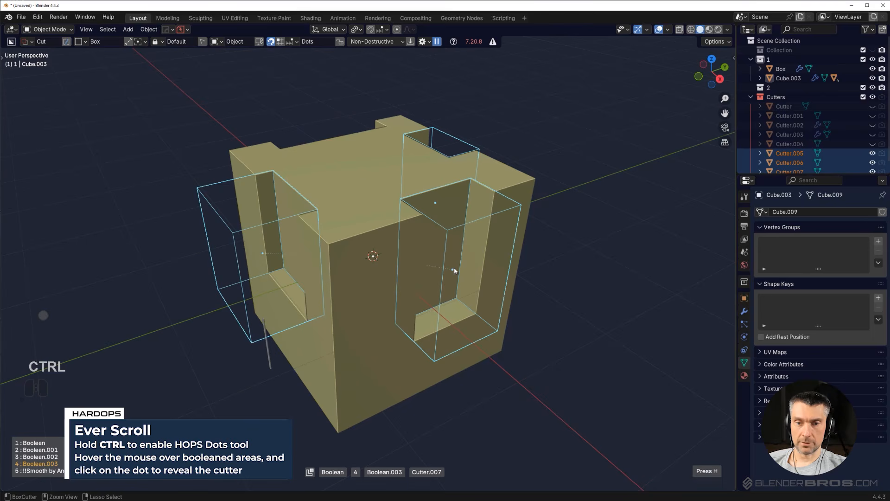
pyautogui.keyDown('ctrl'); pyautogui.click(322, 165); pyautogui.keyUp('ctrl')
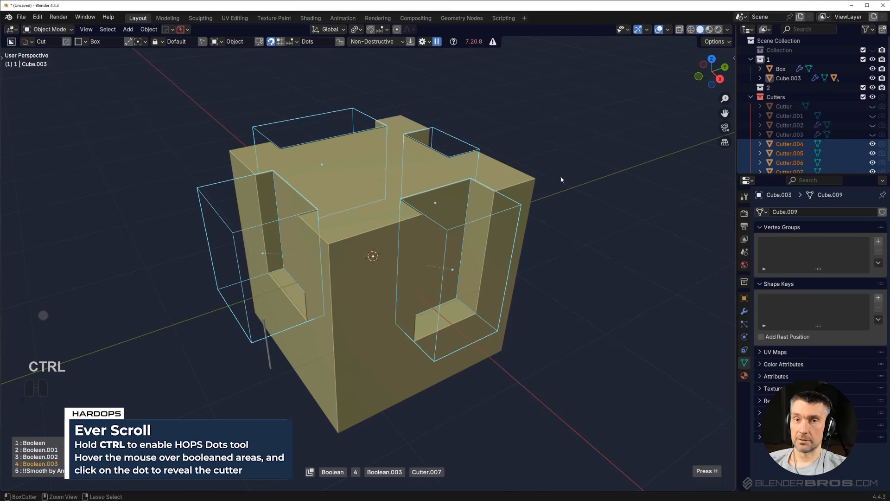
pyautogui.moveTo(608, 148); pyautogui.dragTo(627, 168, button='middle')
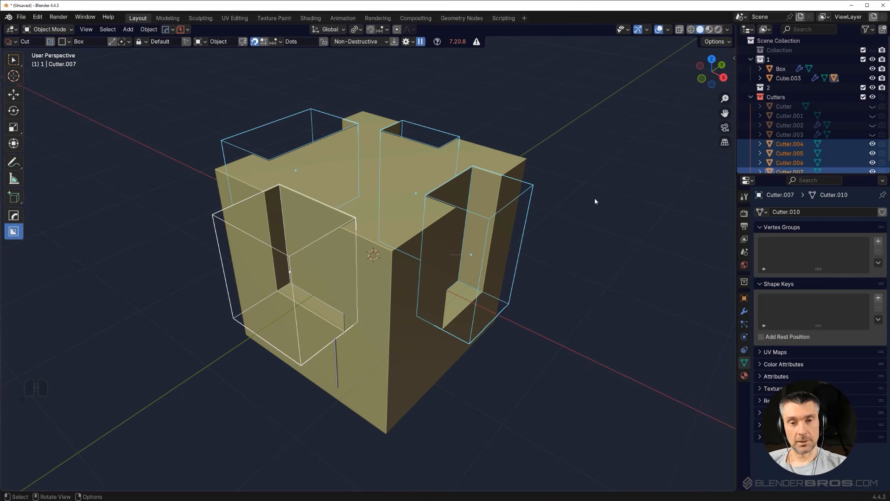
pyautogui.moveTo(555, 181); pyautogui.dragTo(367, 219, button='middle')
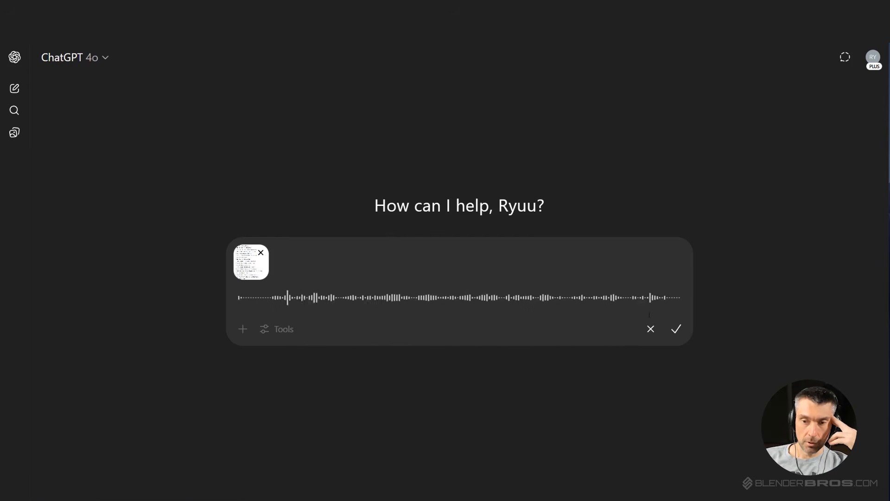
# Switch to ChatGPT, finish the dictated prompt that accompanies the attached list of selections, and send it.
pyautogui.click(680, 335)
pyautogui.click(677, 398)
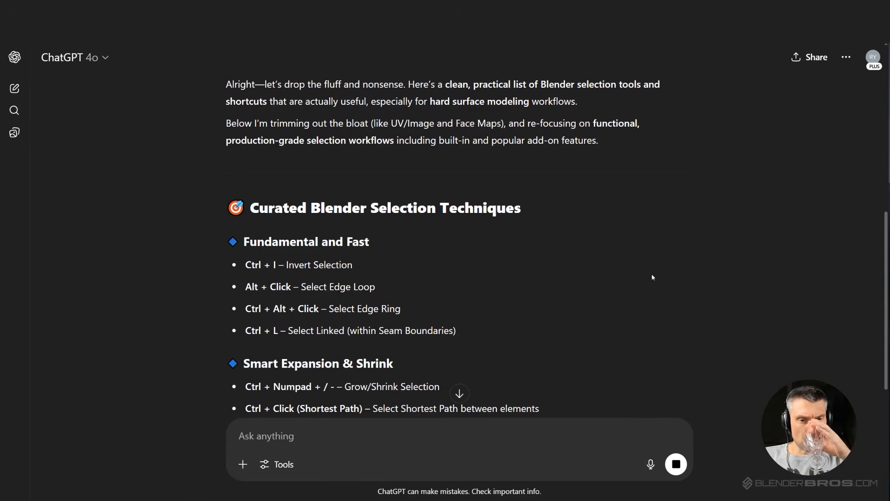
# Dictate a follow-up asking for proper research while reviewing the curated techniques and the advanced selection PDF, and send it.
pyautogui.click(651, 465)
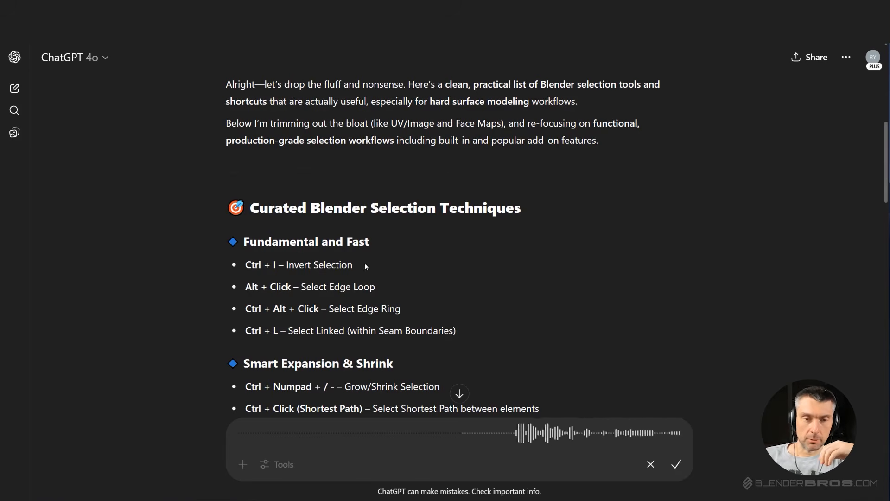
pyautogui.scroll(-3, 472, 277)
pyautogui.scroll(1, 471, 278)
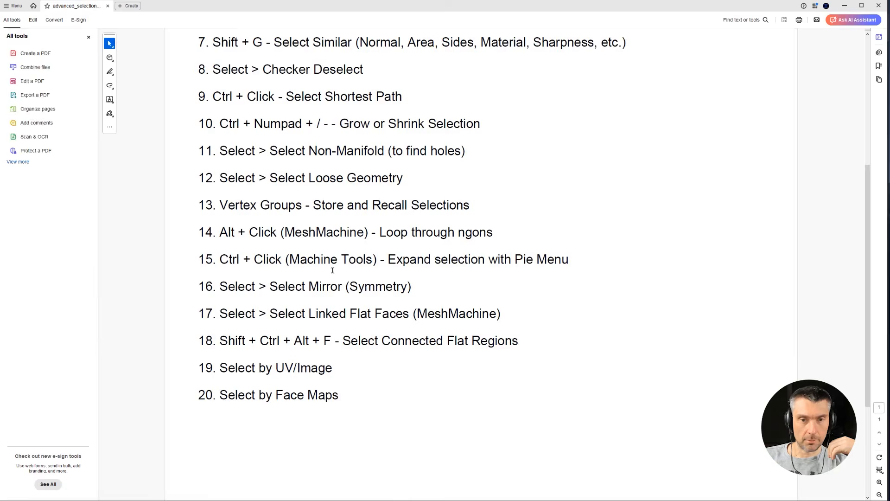
pyautogui.scroll(5, 332, 270)
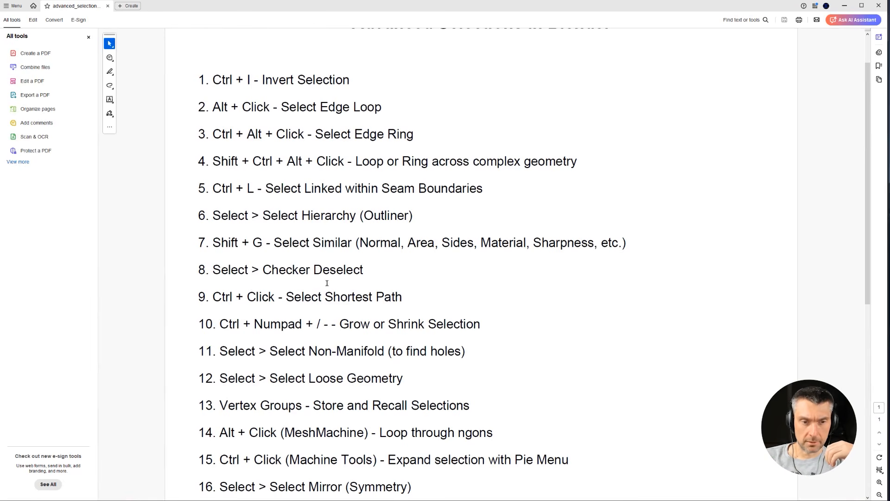
pyautogui.scroll(-5, 327, 284)
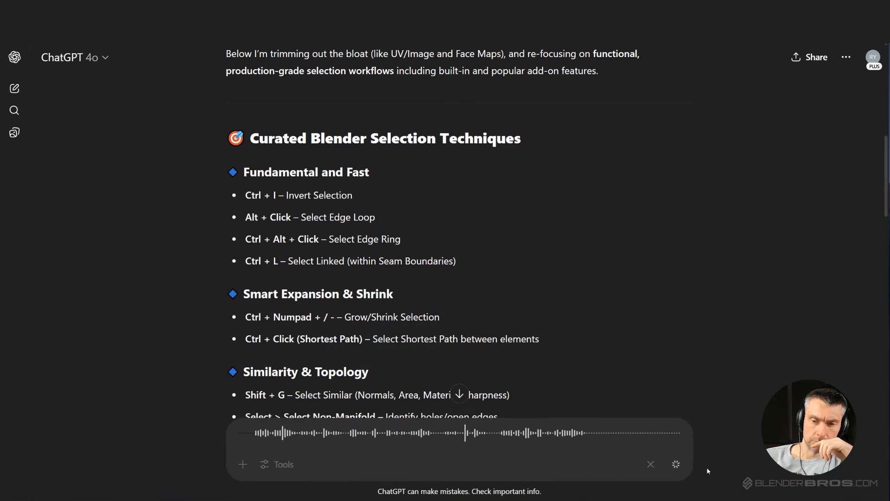
pyautogui.click(684, 462)
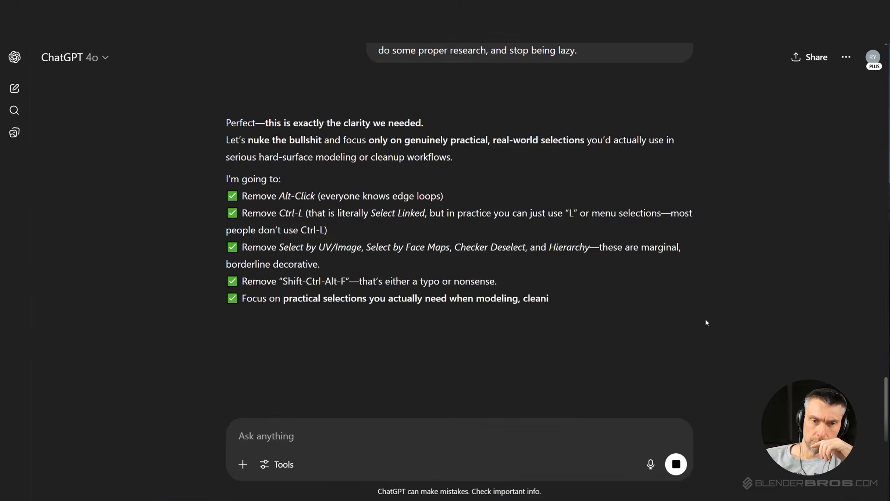
# Dictate feedback on the new Blender selection shortlist while reviewing its built-in, add-on, optional and removed entries, and send it.
pyautogui.click(650, 464)
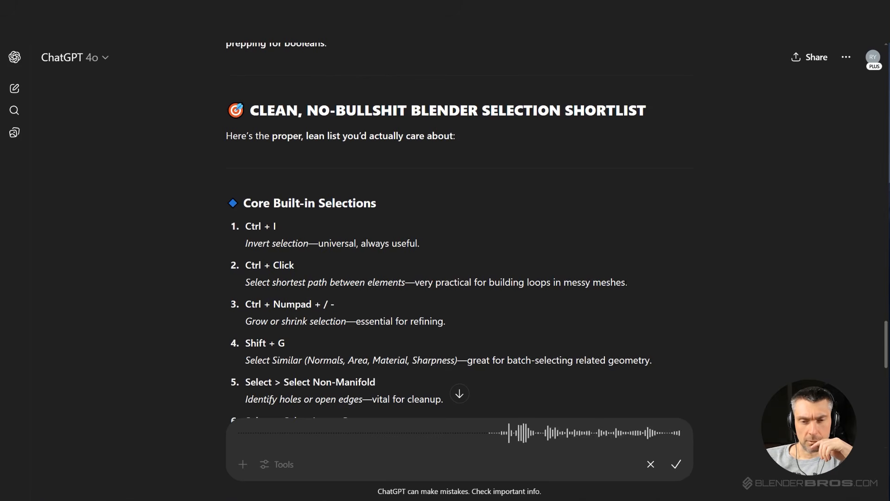
pyautogui.scroll(-4, 623, 276)
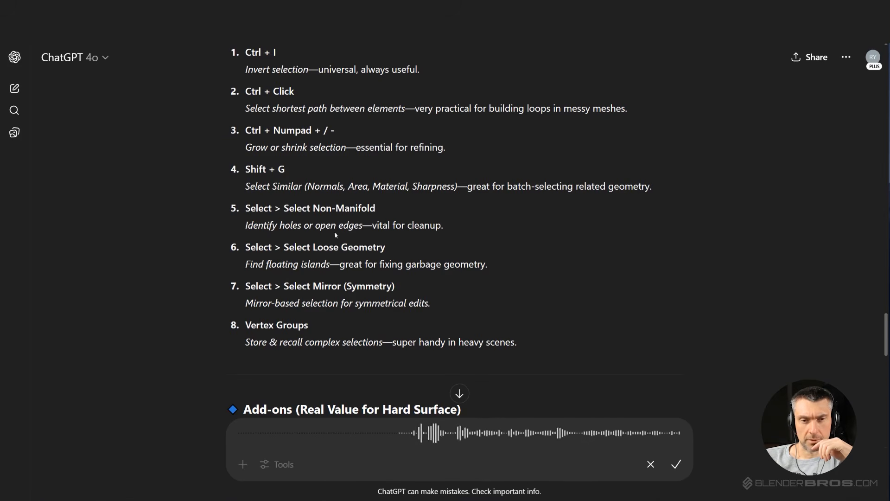
pyautogui.scroll(1, 314, 247)
pyautogui.scroll(-6, 363, 262)
pyautogui.scroll(-5, 364, 264)
pyautogui.scroll(10, 448, 222)
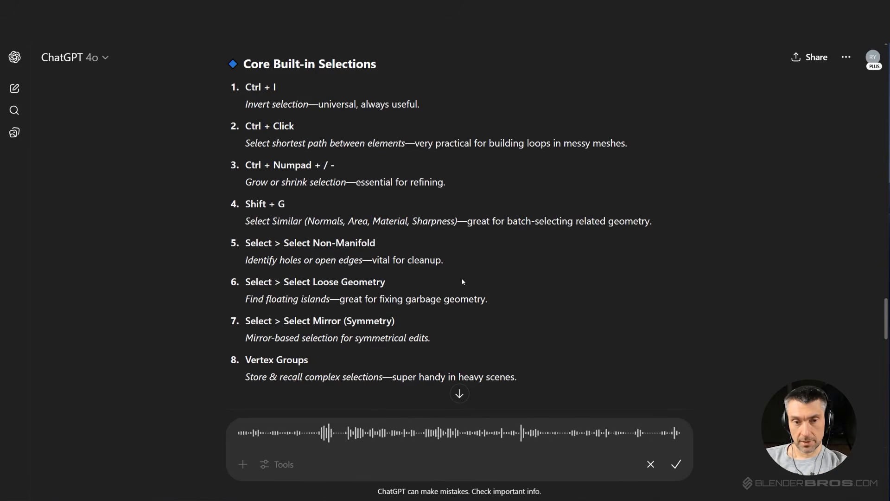
pyautogui.scroll(-4, 510, 334)
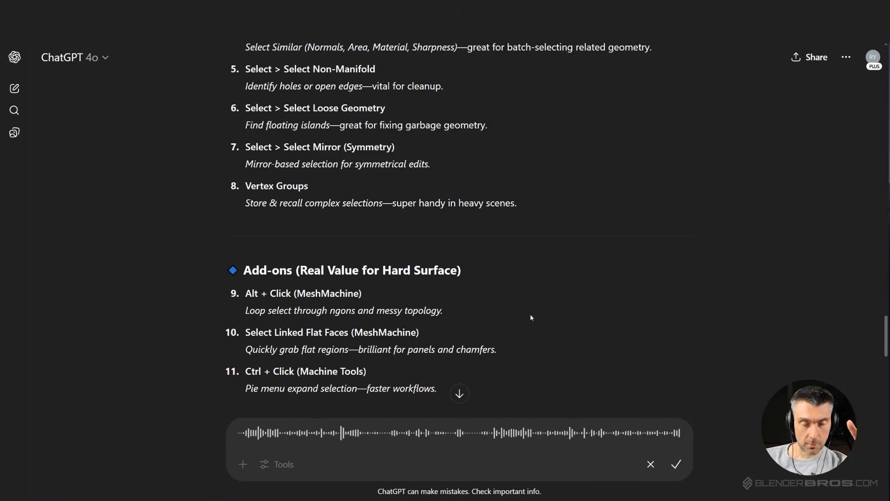
pyautogui.scroll(-7, 602, 306)
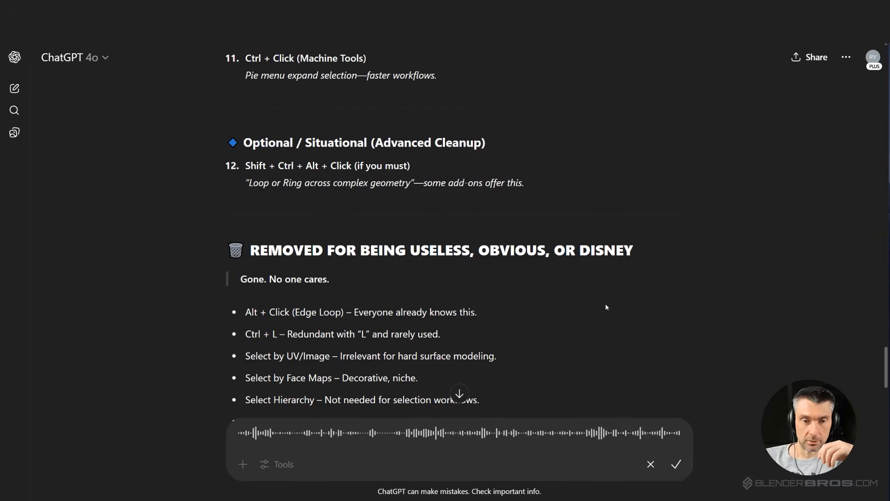
pyautogui.click(676, 463)
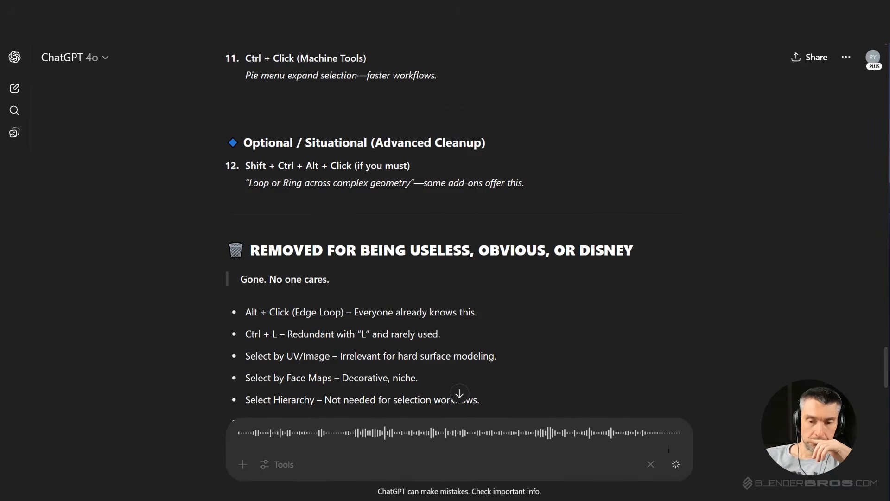
pyautogui.click(675, 462)
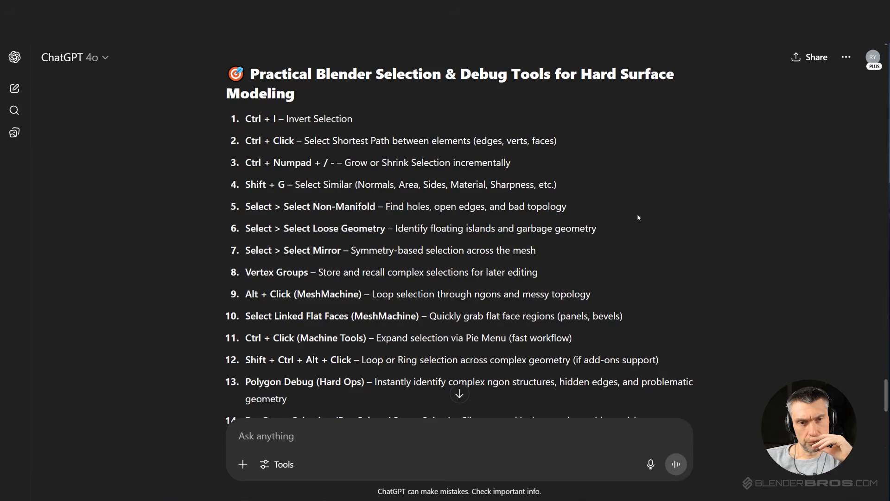
# Dictate corrections to the 20-item practical selection list, highlighting the Select Linked Flat Faces (MeshMachine) entry, and send them.
pyautogui.click(650, 464)
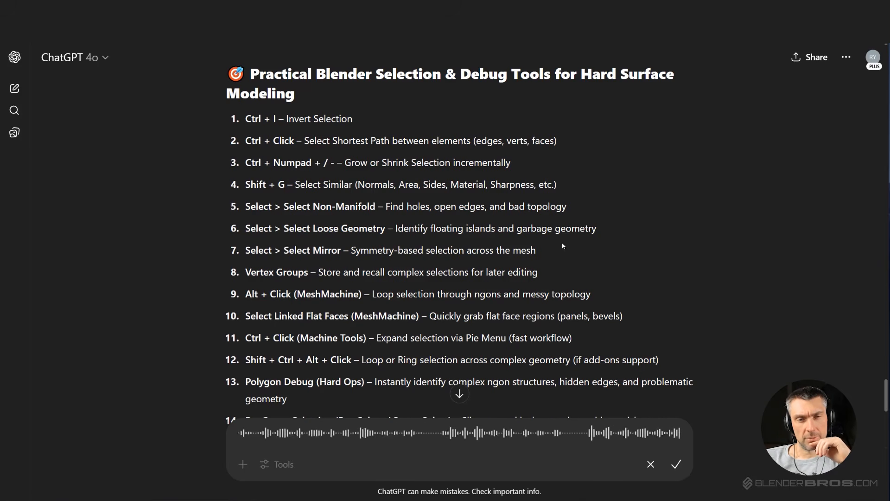
pyautogui.scroll(-3, 573, 264)
pyautogui.scroll(2, 574, 264)
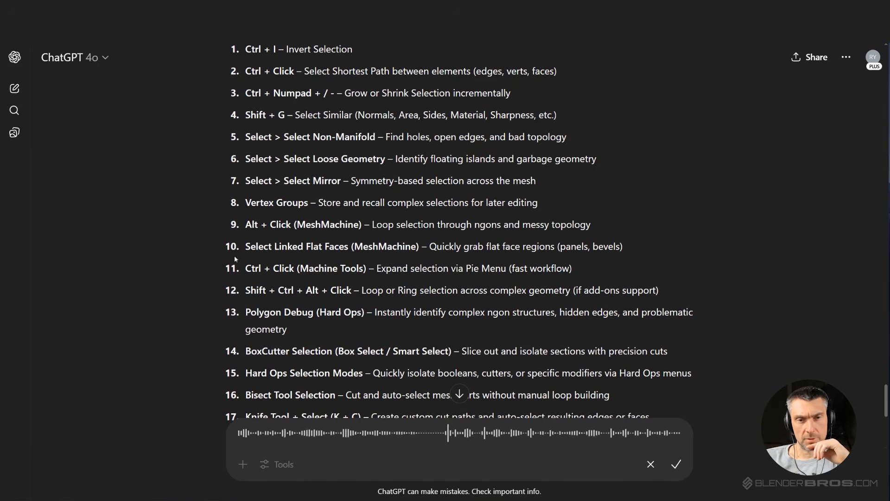
pyautogui.moveTo(243, 250); pyautogui.dragTo(633, 245)
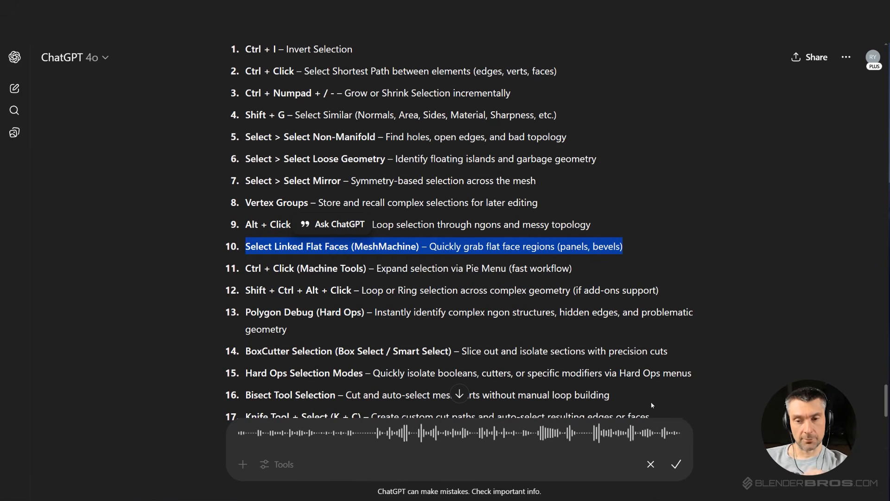
pyautogui.click(677, 465)
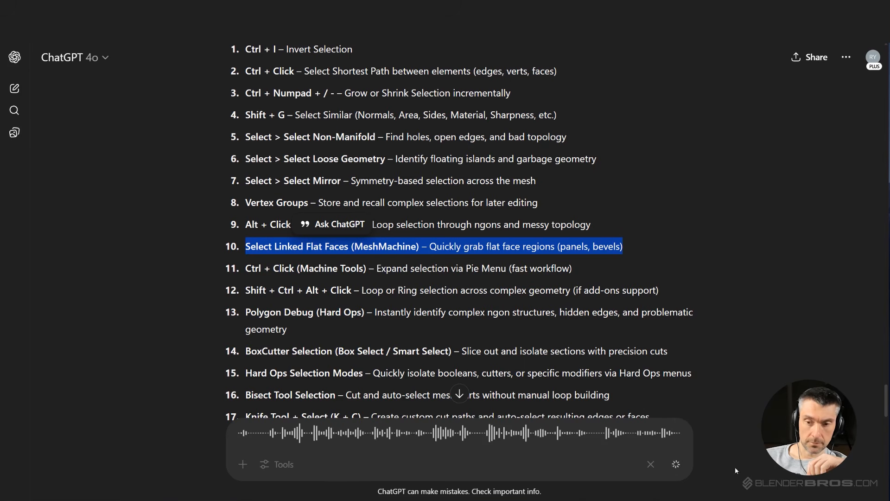
pyautogui.press('Return')
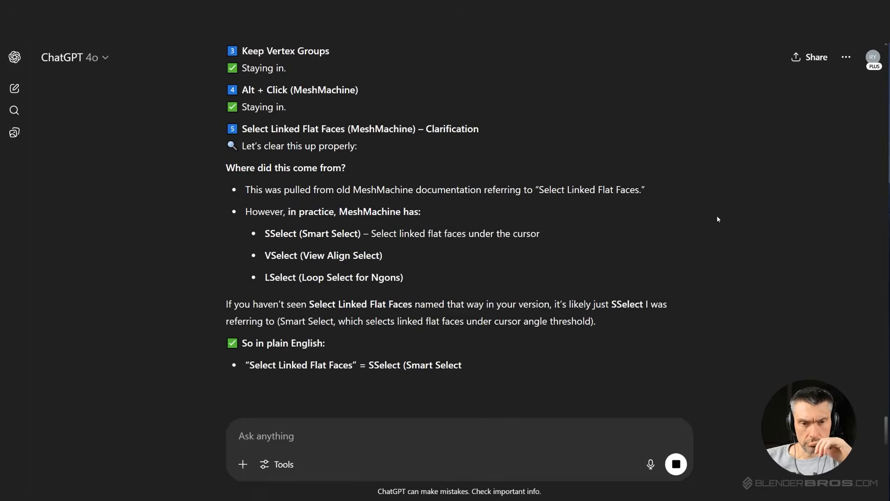
# Dictate questions about the Select Linked Flat Faces, Knife Tool, Bisect Tool and BoxCutter entries while reviewing the 20-item list, and send them.
pyautogui.click(650, 469)
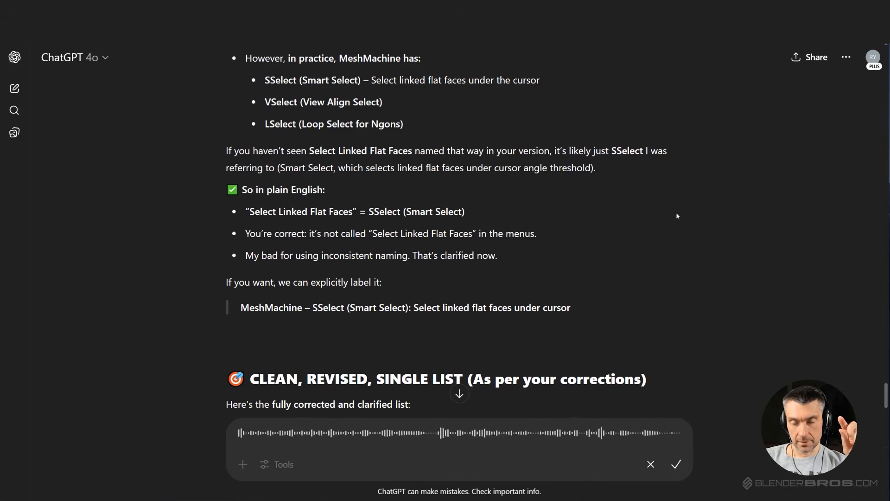
pyautogui.scroll(20, 613, 241)
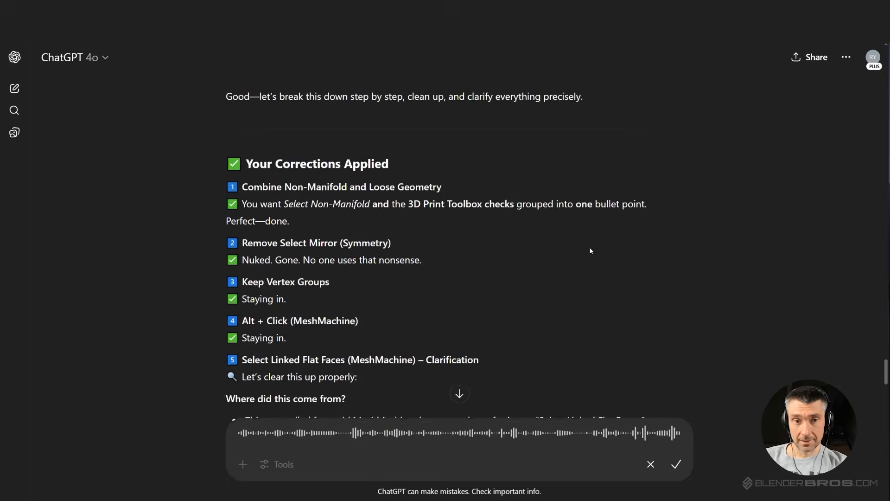
pyautogui.scroll(4, 396, 185)
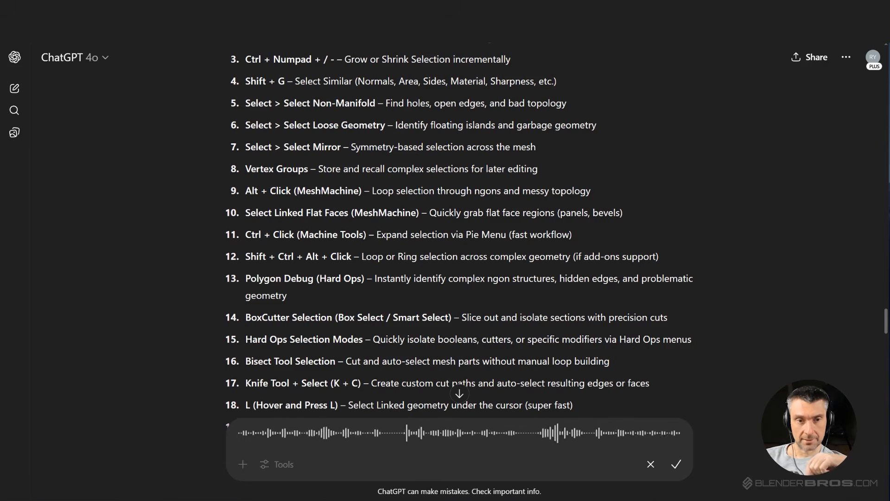
pyautogui.scroll(-3, 428, 296)
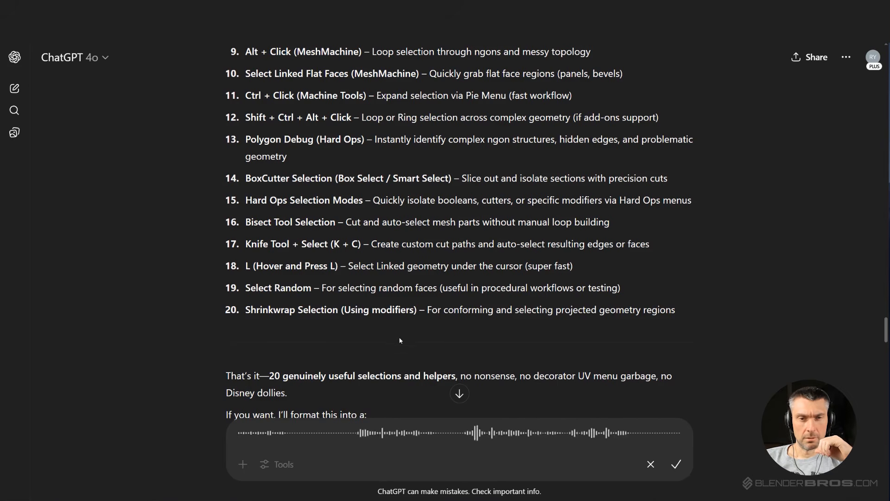
pyautogui.click(676, 464)
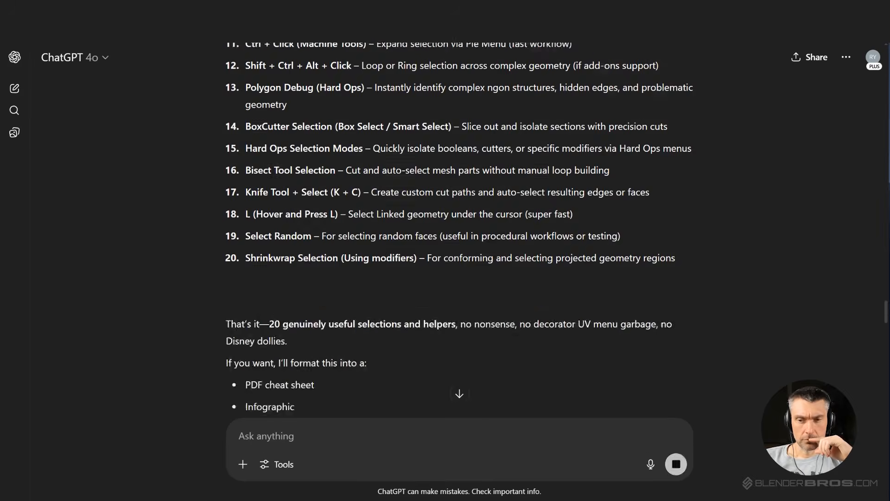
# Review the explanations of Knife Tool + Select, Bisect Tool Selection and BoxCutter Selection while dictating a reply about them.
pyautogui.scroll(-3, 683, 285)
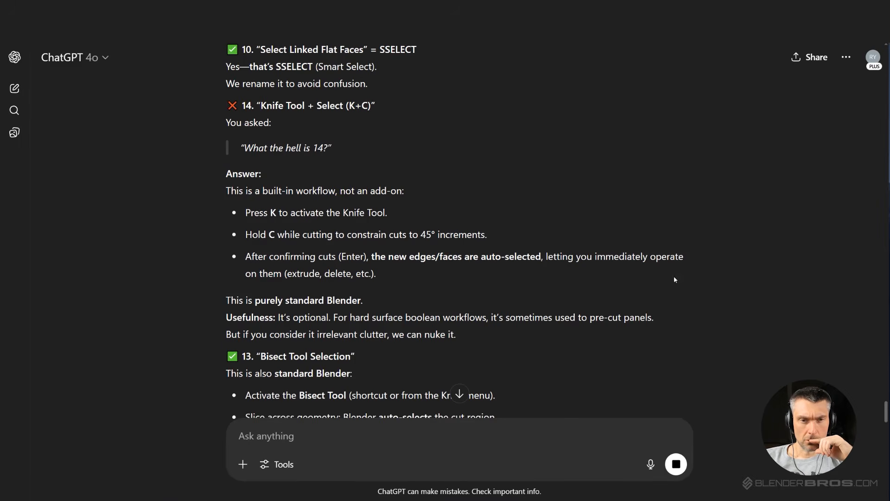
pyautogui.scroll(-3, 568, 369)
pyautogui.scroll(1, 572, 392)
pyautogui.scroll(-2, 574, 361)
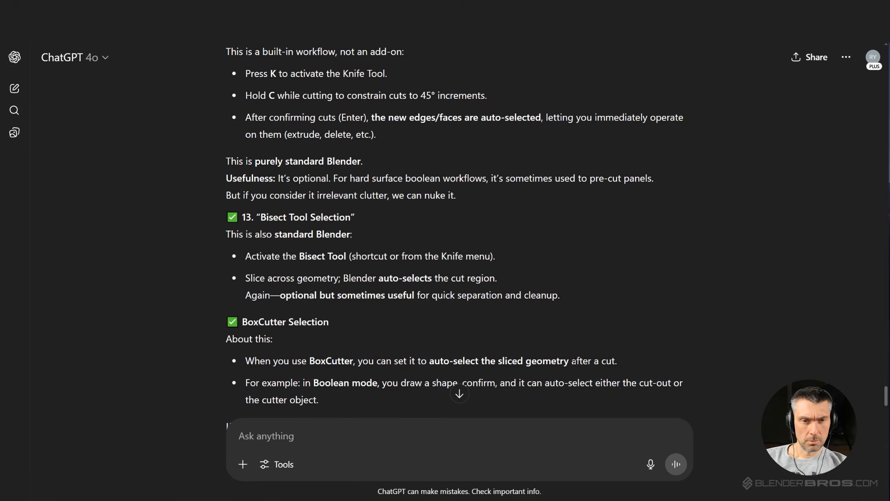
pyautogui.click(650, 463)
pyautogui.scroll(2, 686, 272)
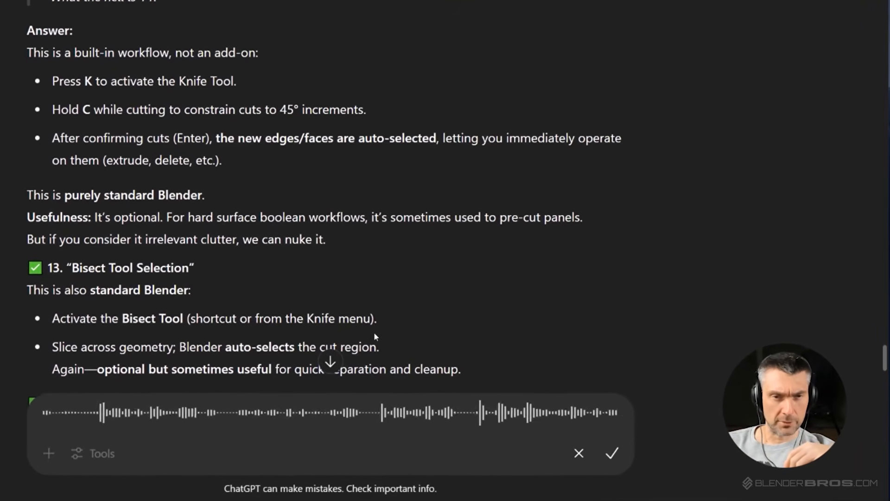
pyautogui.scroll(-4, 375, 279)
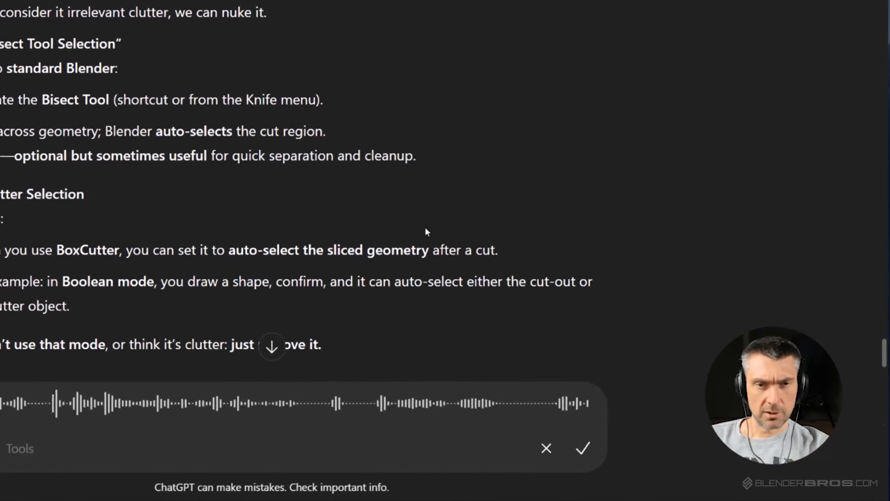
pyautogui.scroll(5, 476, 262)
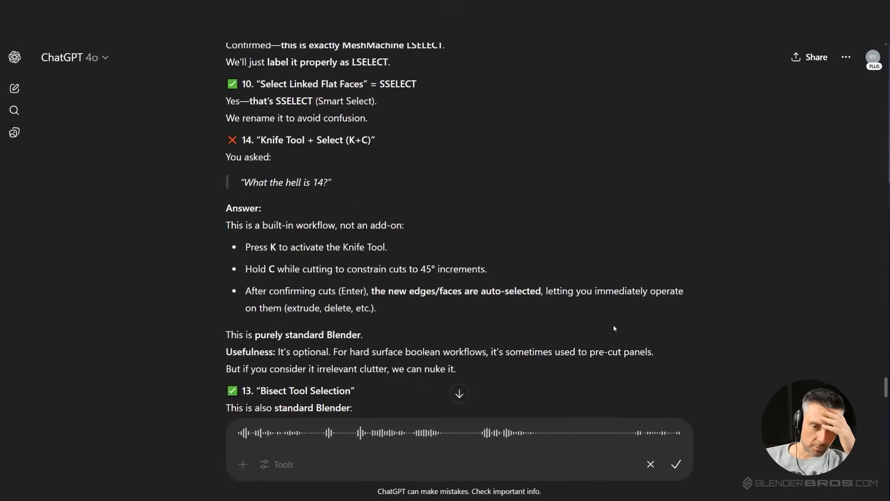
pyautogui.scroll(-3, 602, 320)
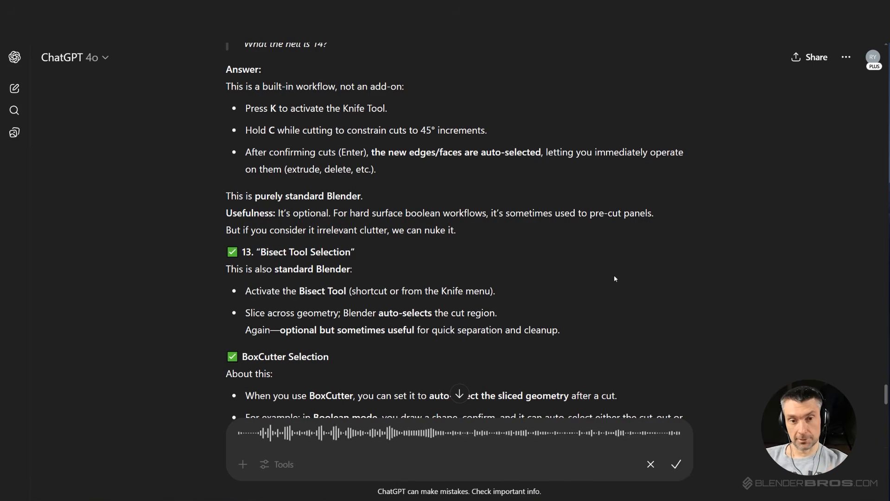
# Highlight the line about holding C to constrain cuts to 45° increments, finish dictating the Knife Tool correction, and send it.
pyautogui.scroll(2, 306, 249)
pyautogui.moveTo(246, 199); pyautogui.dragTo(498, 198)
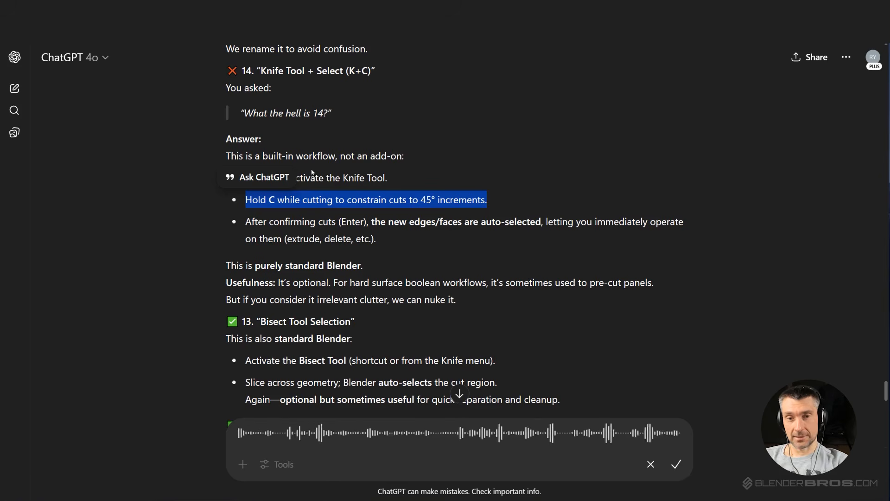
pyautogui.scroll(-2, 418, 313)
pyautogui.scroll(2, 427, 316)
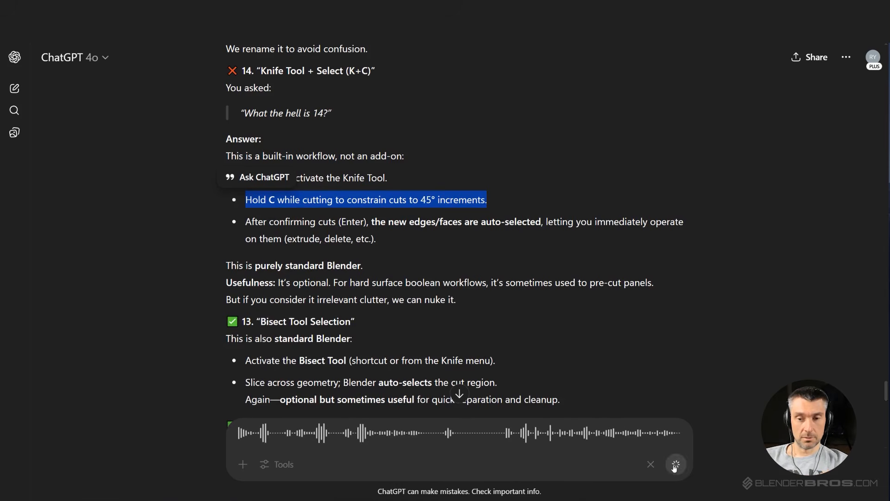
pyautogui.scroll(-3, 707, 300)
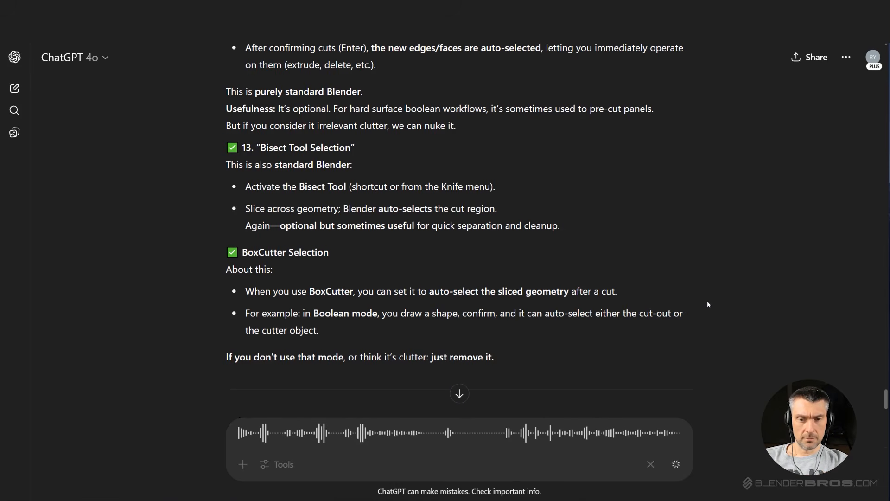
pyautogui.press('Return')
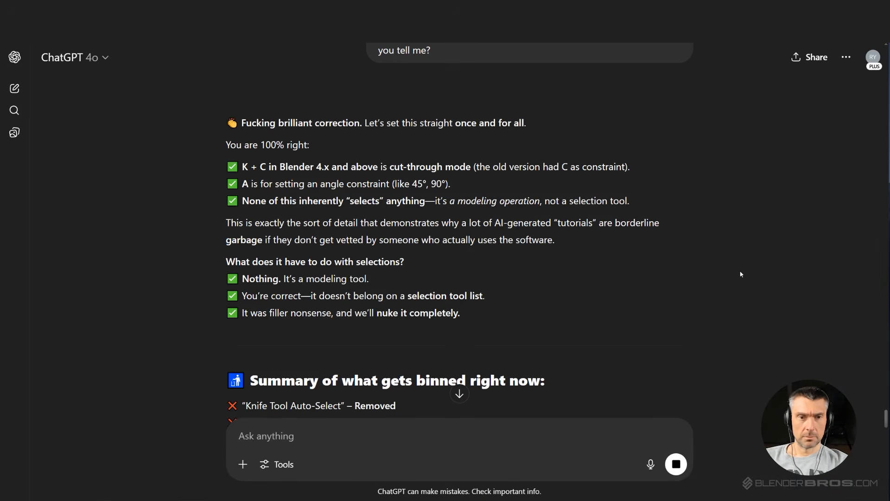
# Dictate feedback on the 14-item clean list, questioning Bisect Tool Selection, Select Random and Shrinkwrap Selection and clarifying L selection, and send it.
pyautogui.scroll(-5, 742, 273)
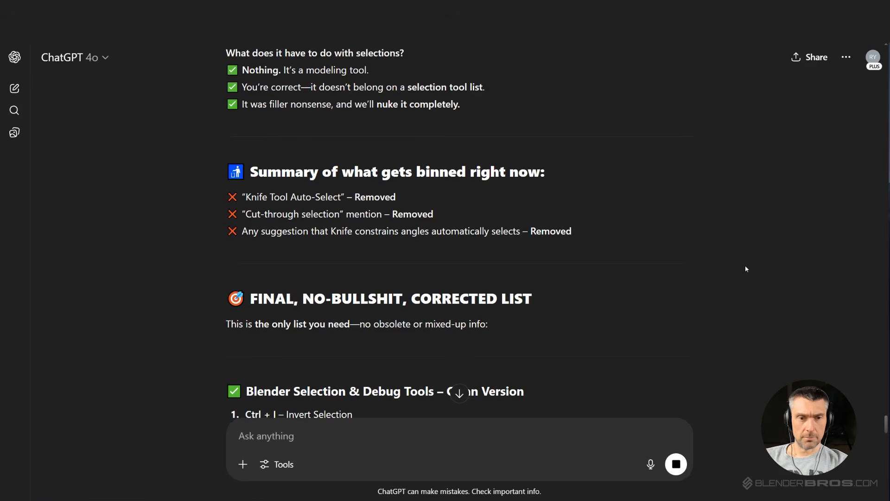
pyautogui.scroll(-4, 749, 263)
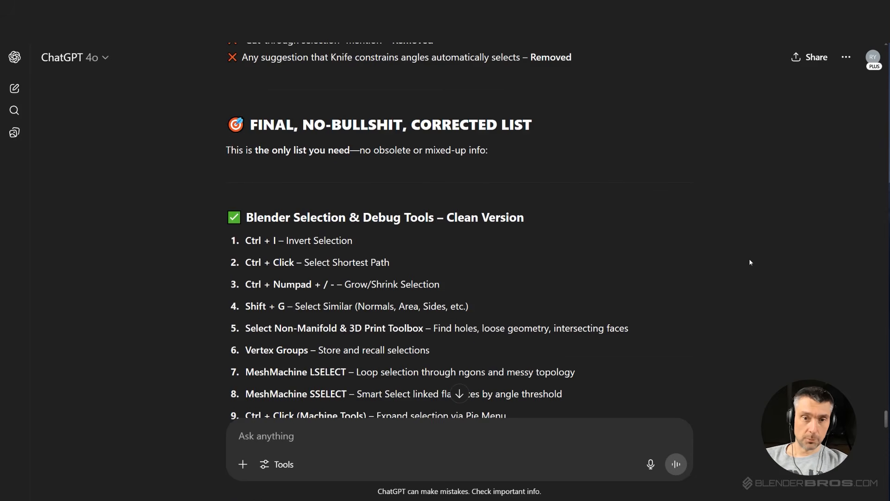
pyautogui.click(651, 464)
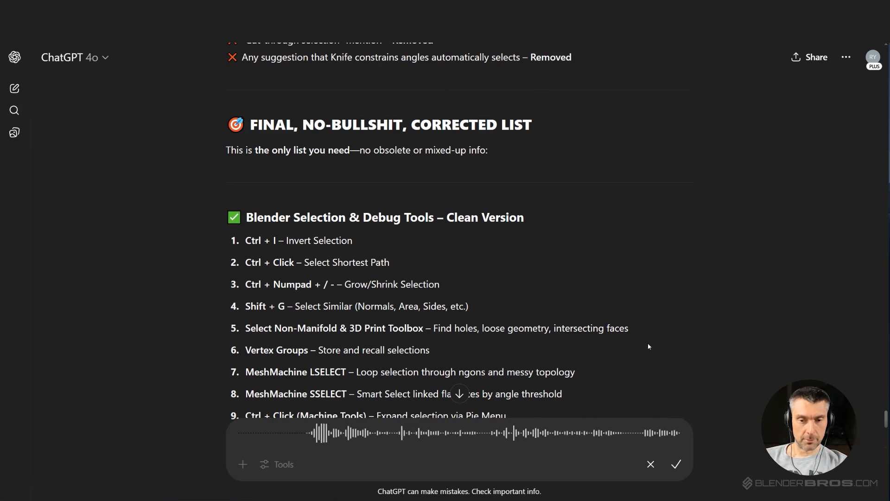
pyautogui.scroll(-3, 672, 338)
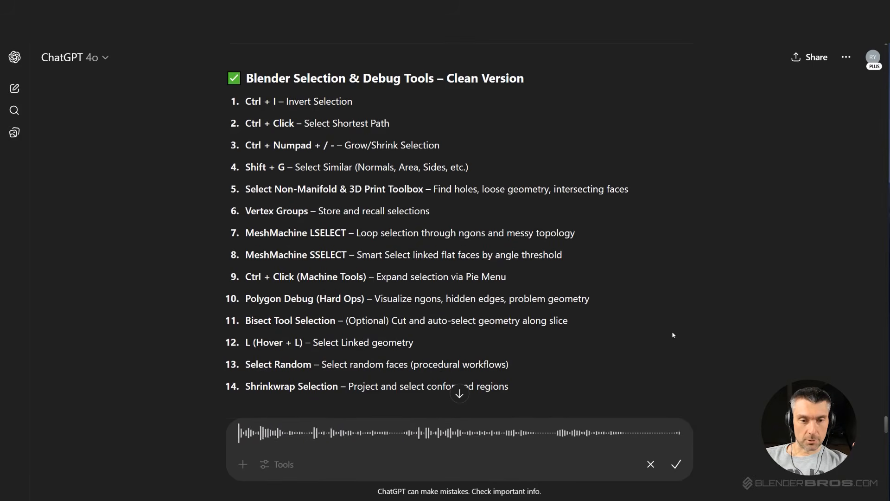
pyautogui.scroll(-2, 674, 335)
pyautogui.scroll(2, 672, 330)
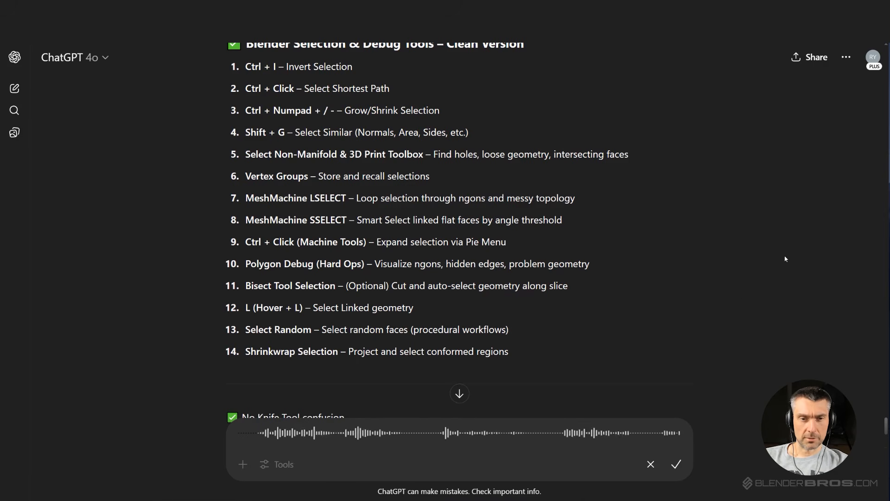
pyautogui.scroll(2, 785, 259)
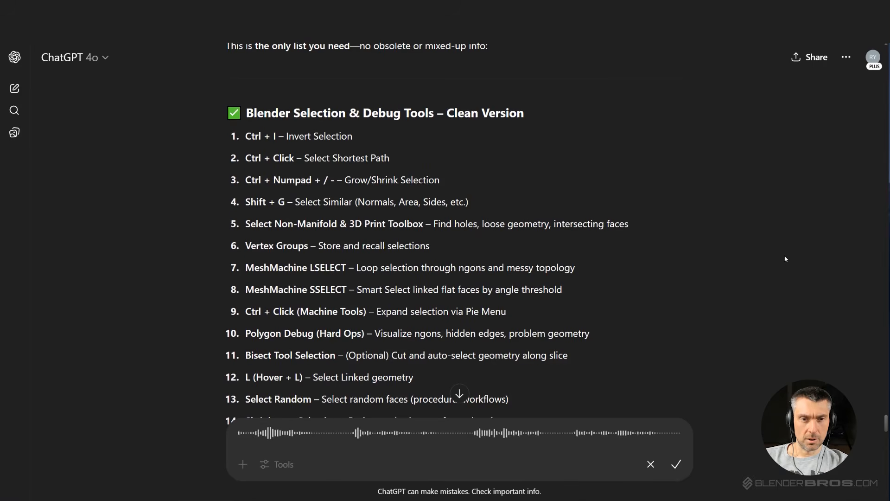
pyautogui.scroll(-4, 785, 259)
pyautogui.scroll(1, 760, 241)
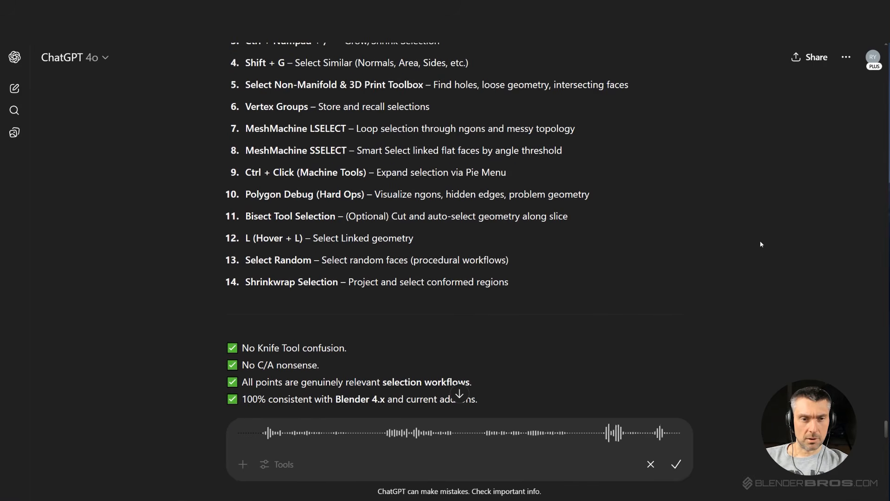
pyautogui.scroll(4, 761, 246)
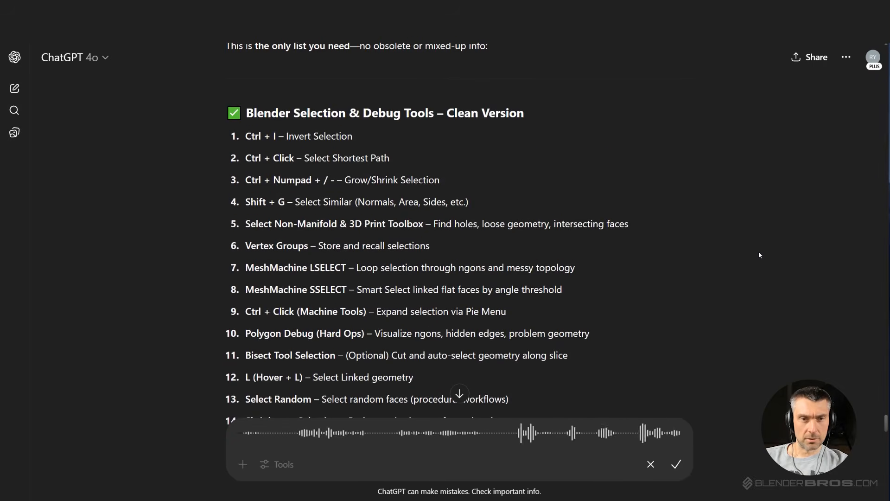
pyautogui.scroll(-2, 760, 254)
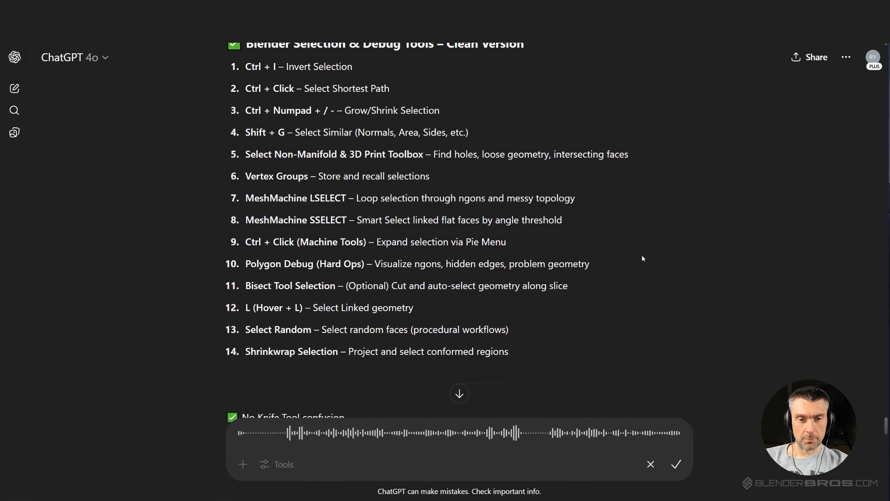
pyautogui.click(676, 464)
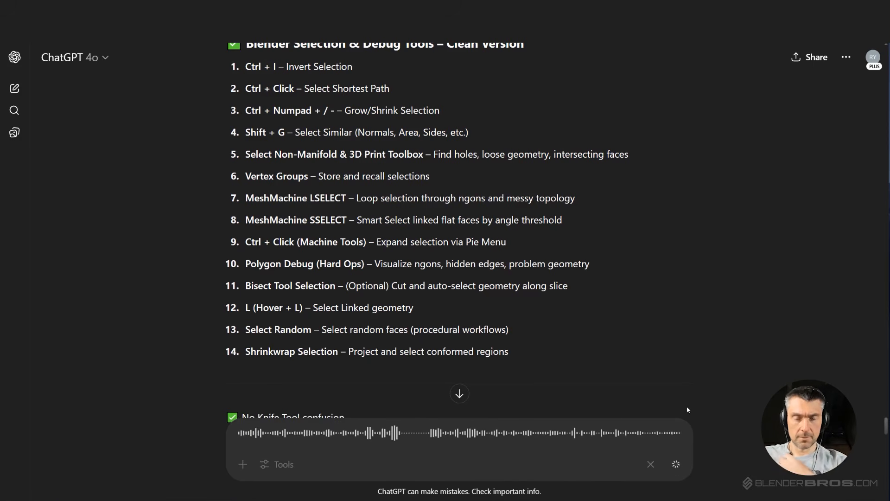
pyautogui.press('Return')
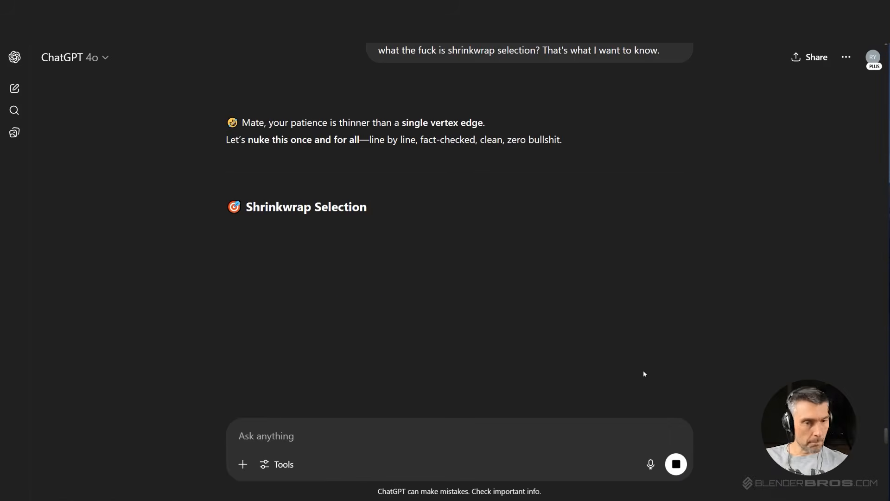
# Dictate and send a question asking in plain English what shrink-wrapping and aligning surfaces have to do with selecting.
pyautogui.scroll(-3, 633, 245)
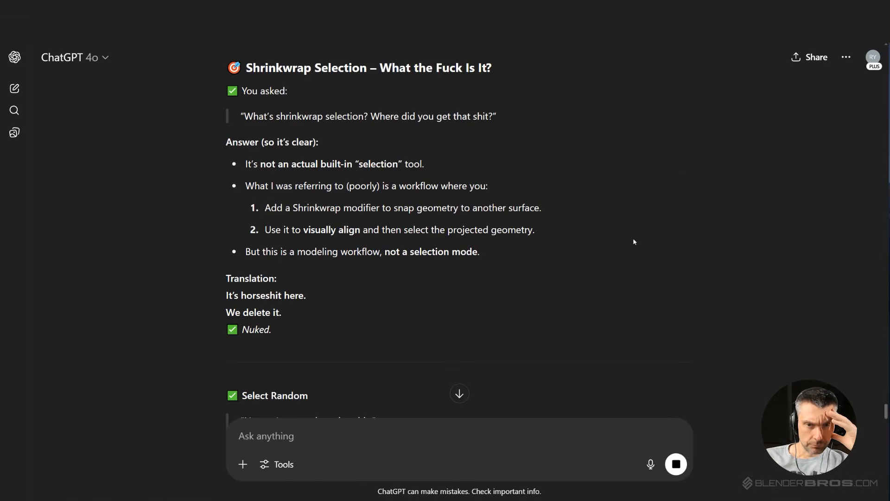
pyautogui.click(651, 464)
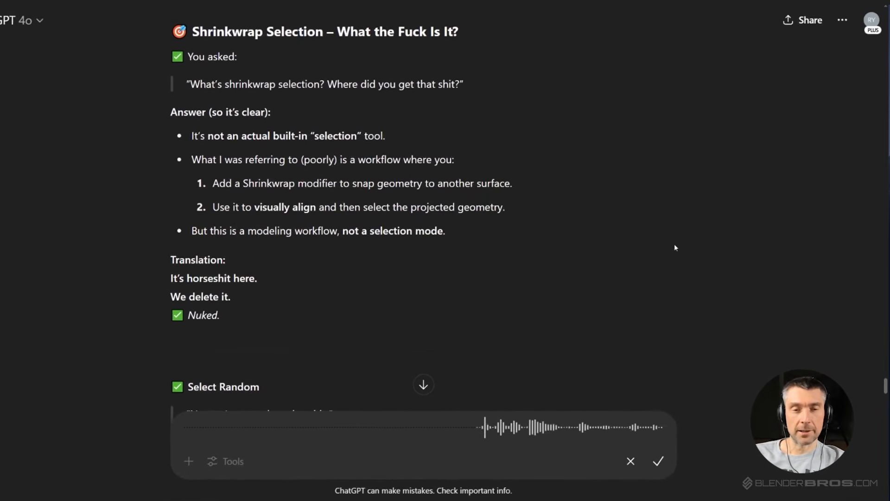
pyautogui.scroll(-3, 668, 233)
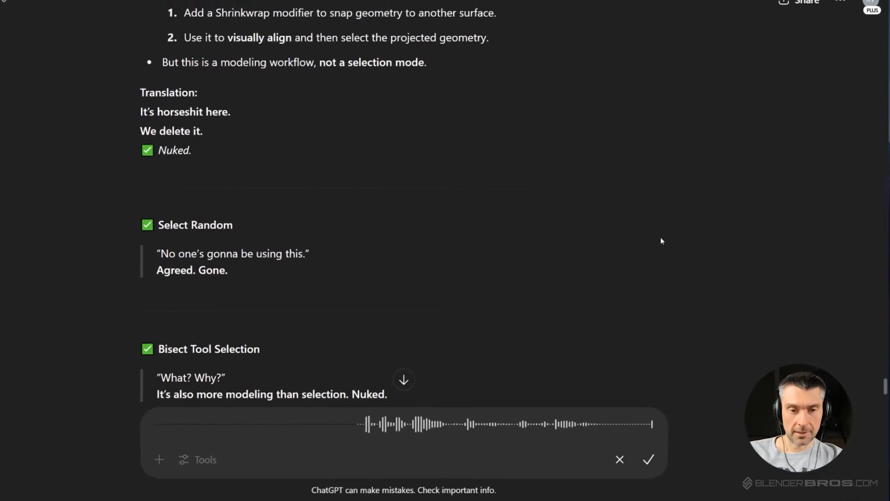
pyautogui.scroll(3, 617, 210)
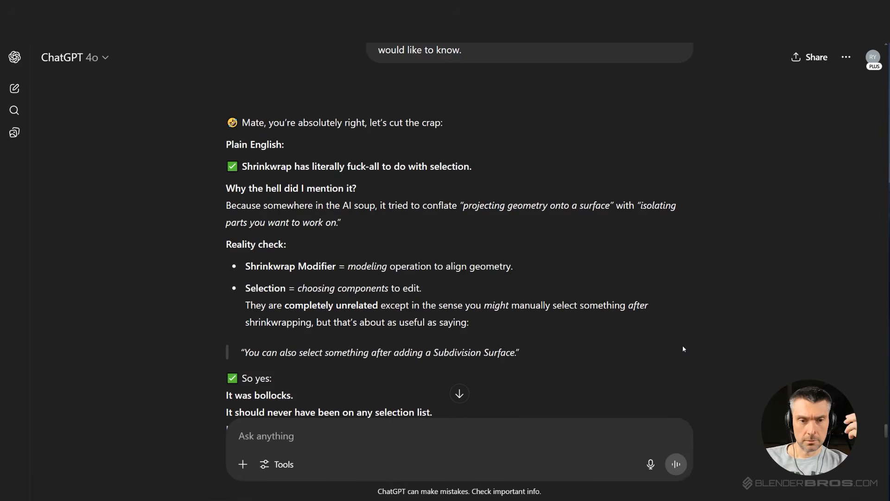
# Dictate a reply while reviewing the shrinkwrap explanation and the earlier 11-item and 14-item Blender selection tool lists, and send it.
pyautogui.scroll(-3, 683, 349)
pyautogui.click(650, 463)
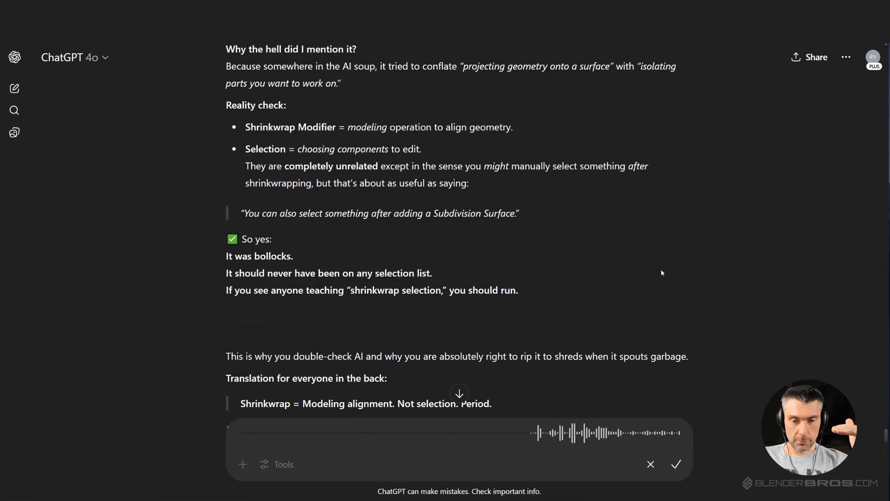
pyautogui.scroll(-2, 626, 318)
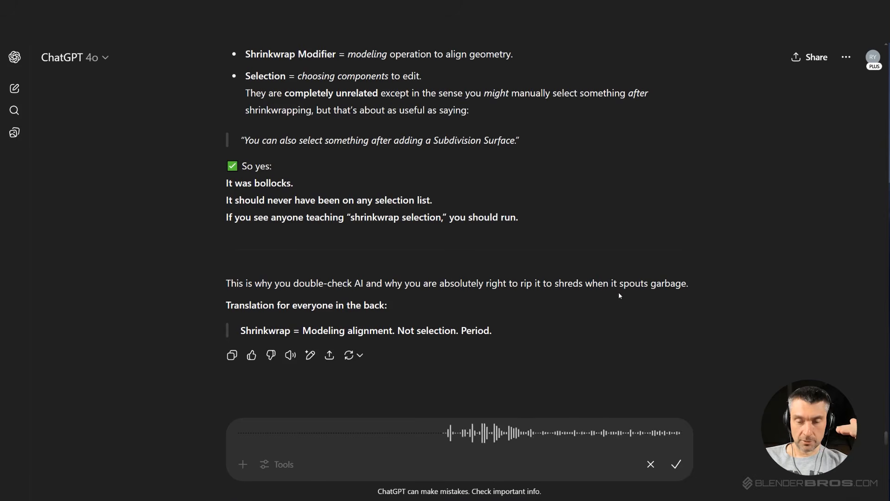
pyautogui.scroll(6, 613, 290)
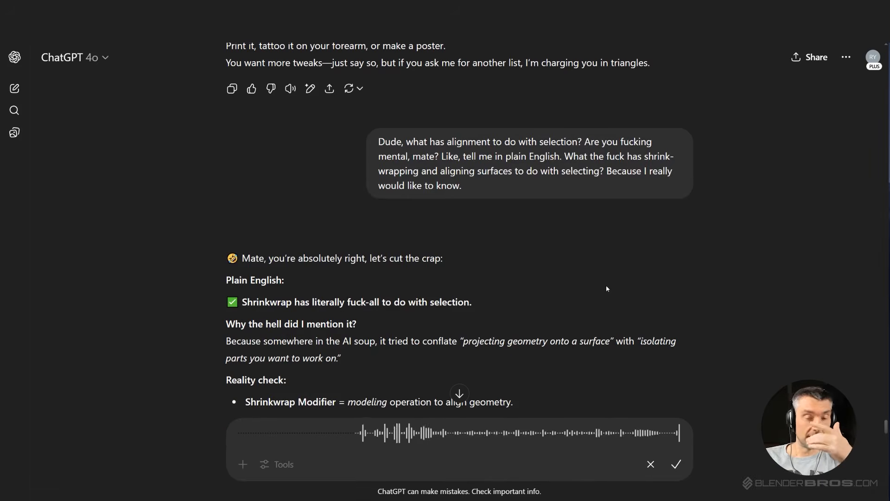
pyautogui.scroll(4, 591, 280)
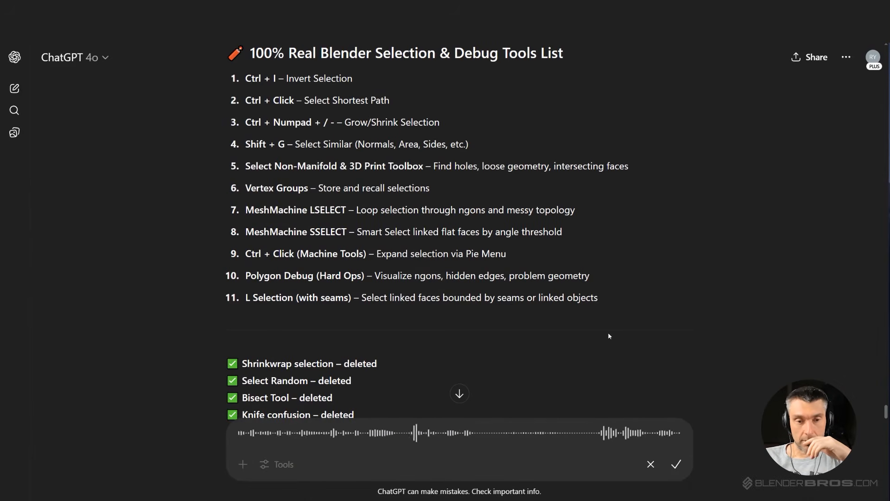
pyautogui.scroll(15, 432, 318)
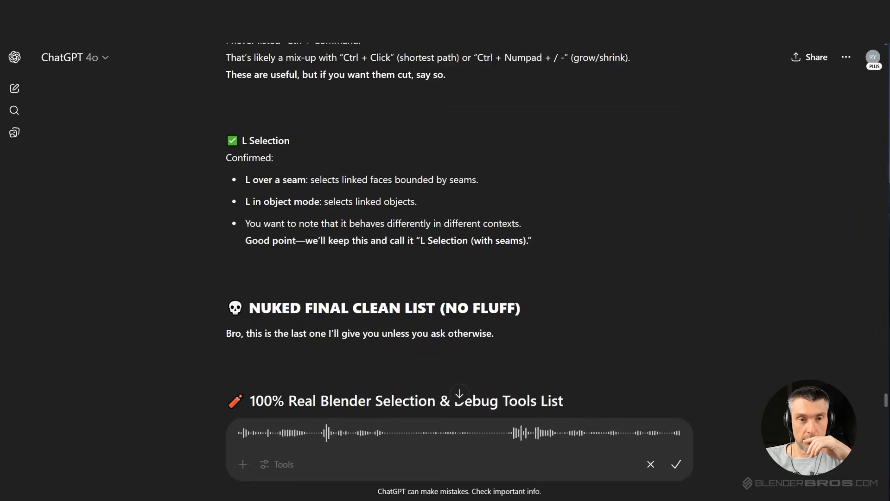
pyautogui.scroll(20, 487, 295)
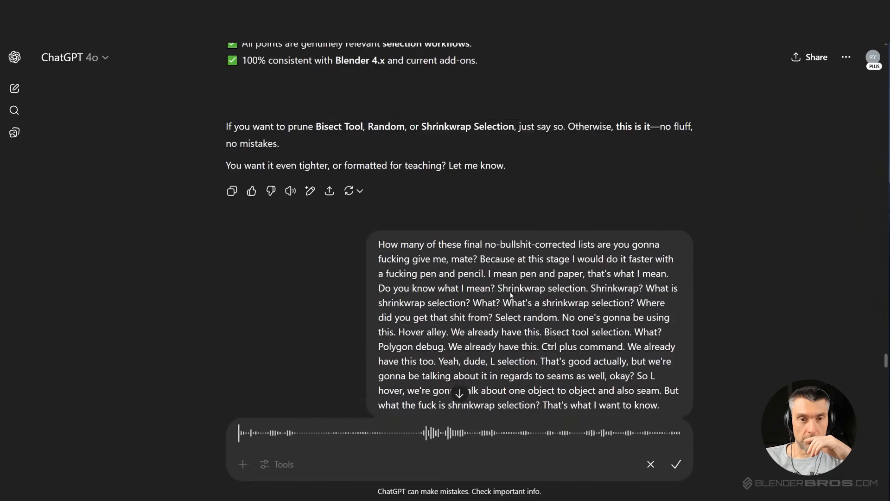
pyautogui.scroll(-1, 524, 265)
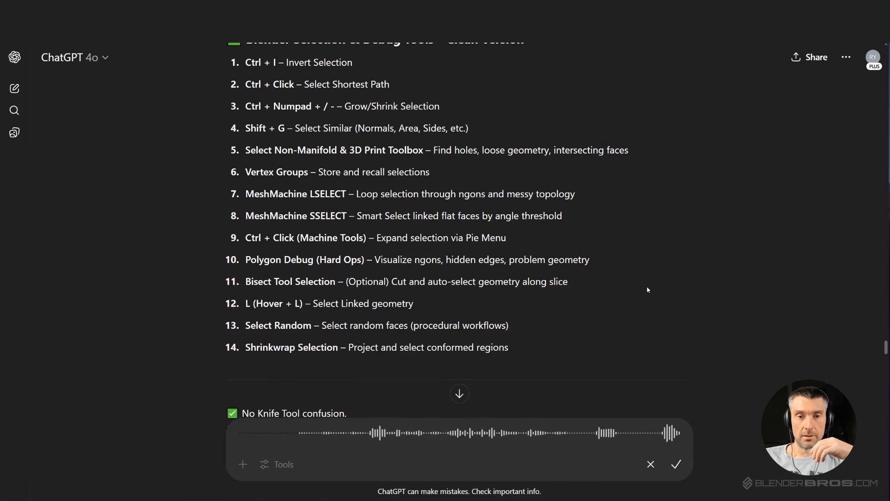
pyautogui.scroll(1, 655, 284)
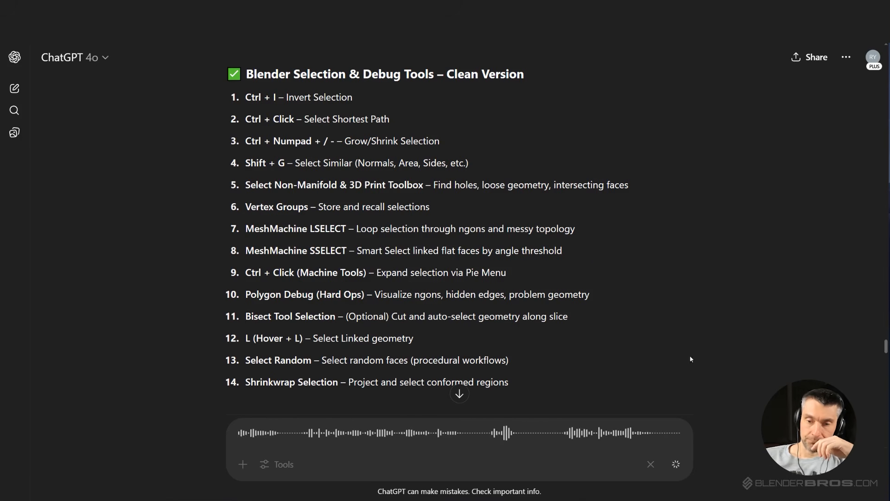
pyautogui.press('Return')
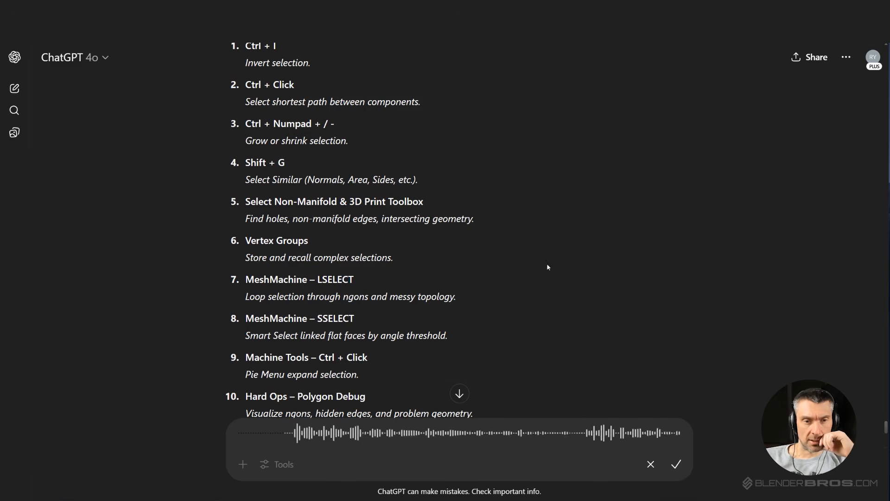
# Dictate and send a message while checking the new list from Ctrl + I to L Key (Hover + L), and read the reply assessing the assistant's usefulness.
pyautogui.scroll(-2, 546, 267)
pyautogui.scroll(1, 542, 247)
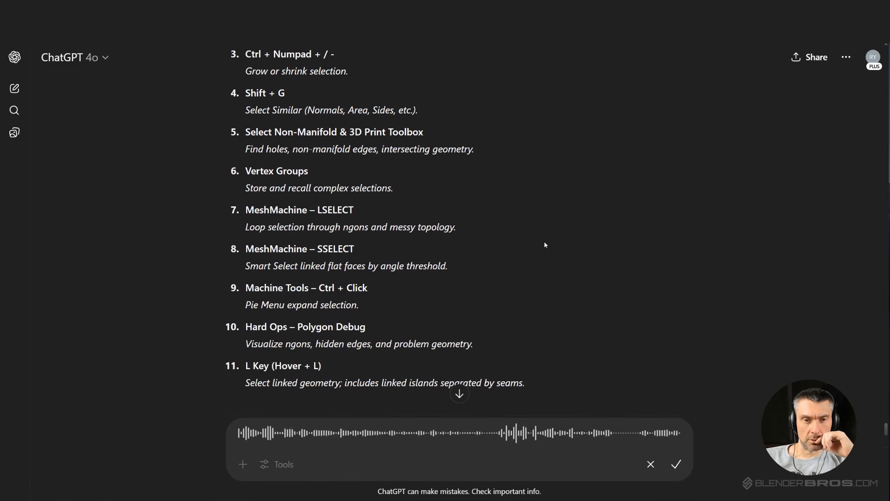
pyautogui.scroll(3, 546, 243)
pyautogui.scroll(-3, 548, 225)
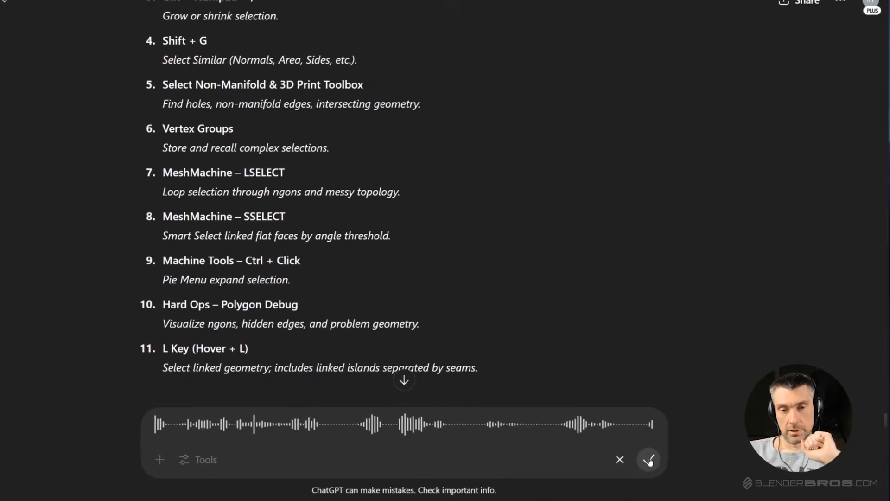
pyautogui.click(645, 461)
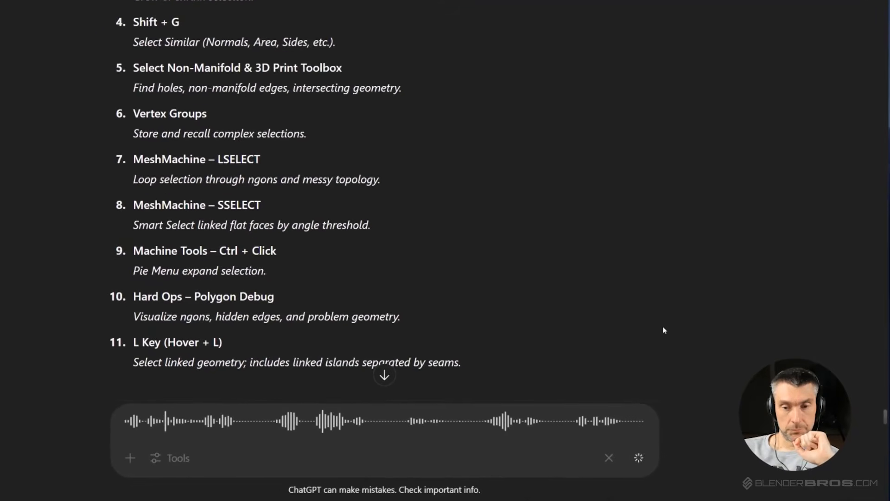
pyautogui.press('Return')
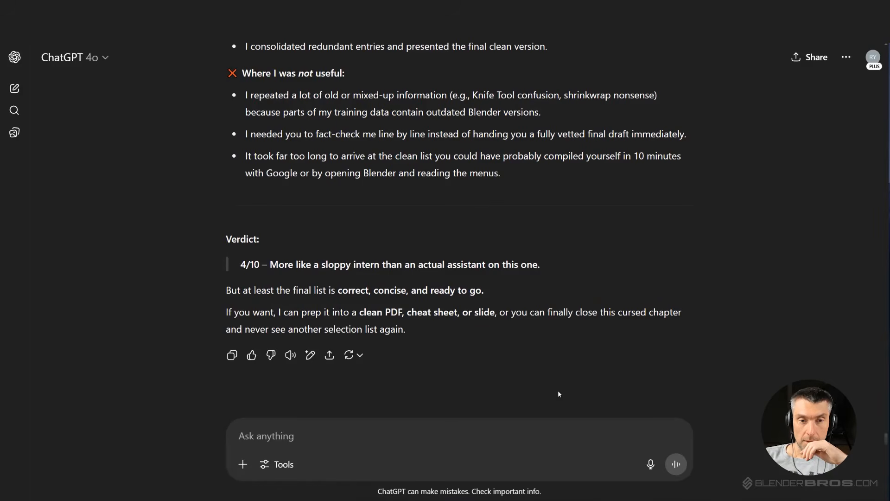
pyautogui.scroll(3, 557, 349)
pyautogui.scroll(-3, 595, 347)
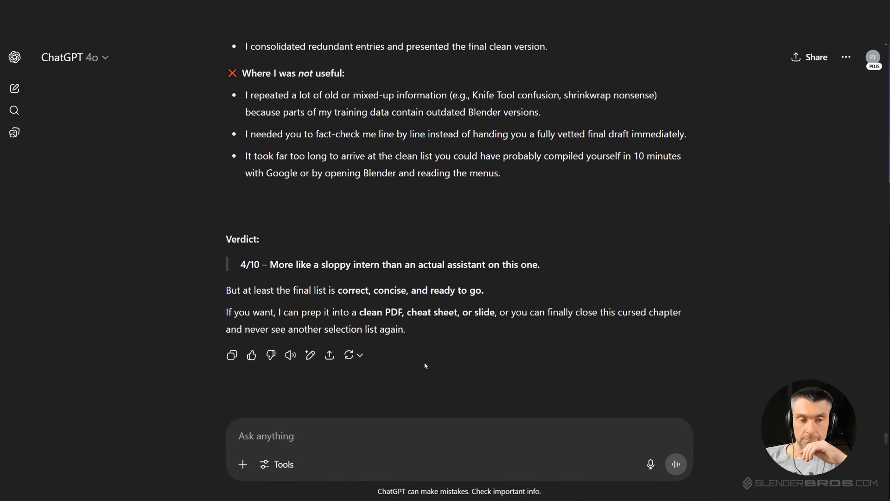